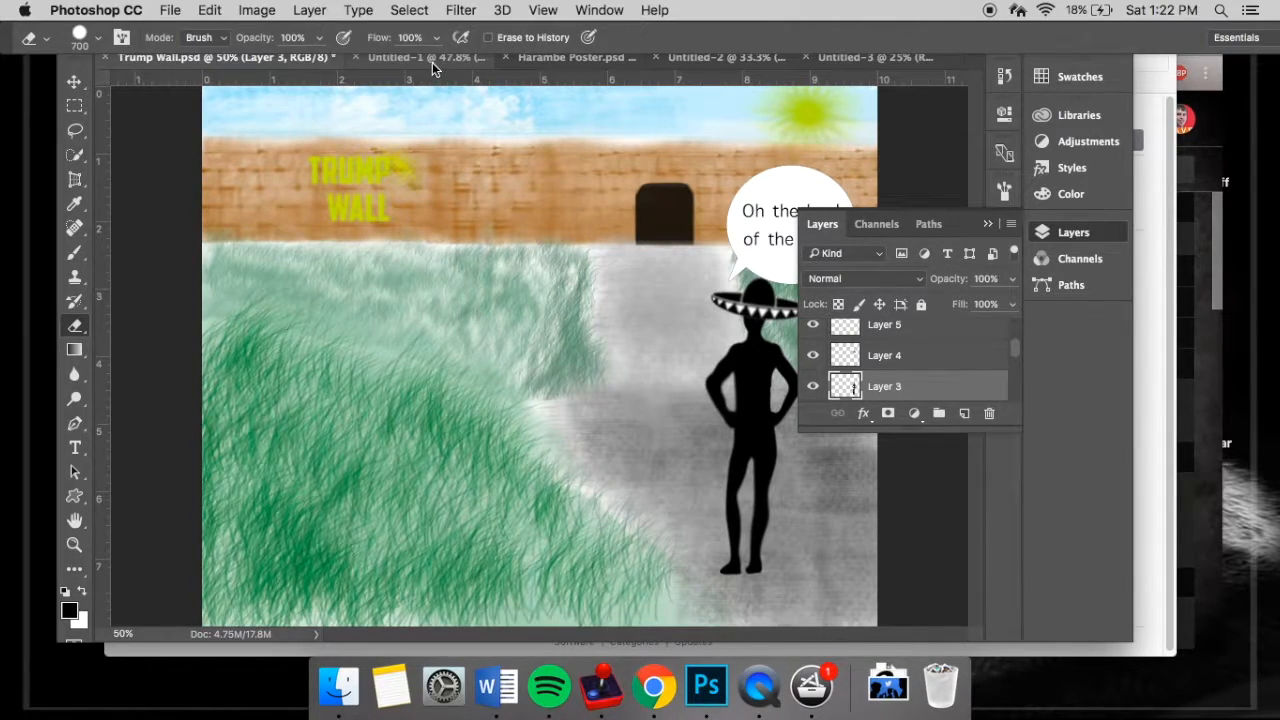
- Bring up the blank Untitled-1 document and check its width, height and resolution in the image size settings
{"action": "left_click", "coordinate": [383, 63]}
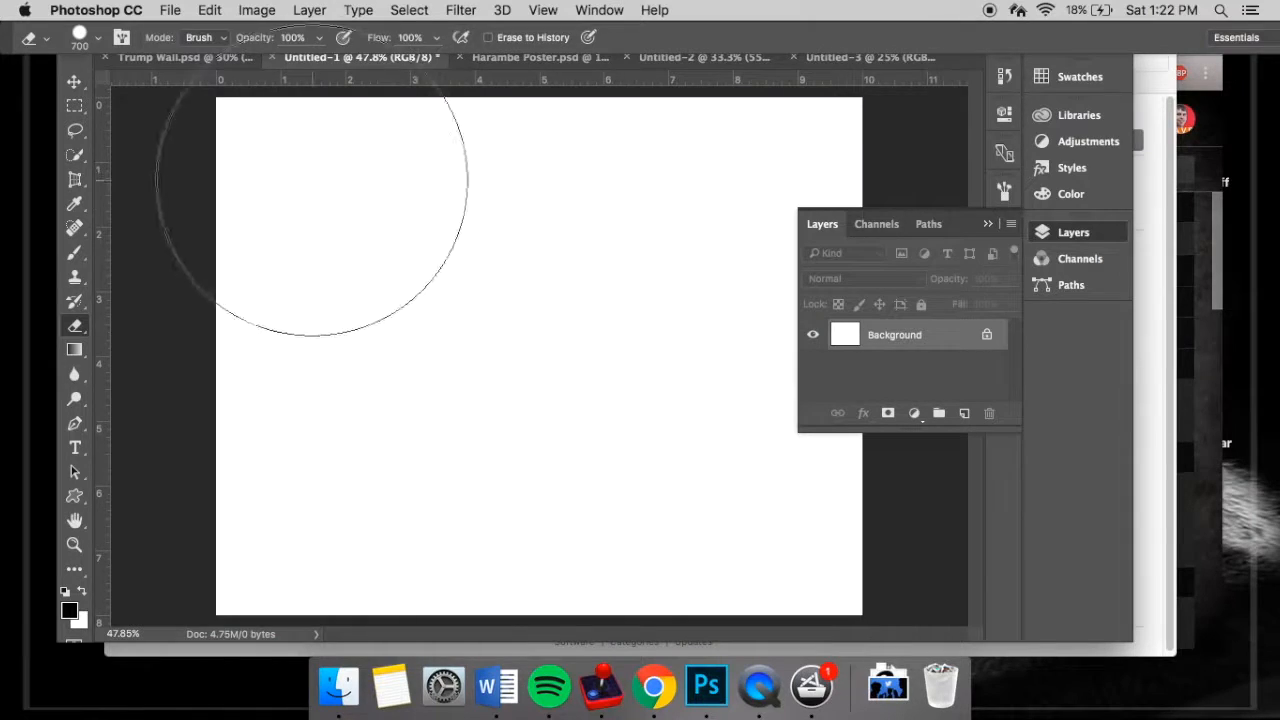
{"action": "left_click", "coordinate": [257, 10]}
{"action": "mouse_move", "coordinate": [168, 8]}
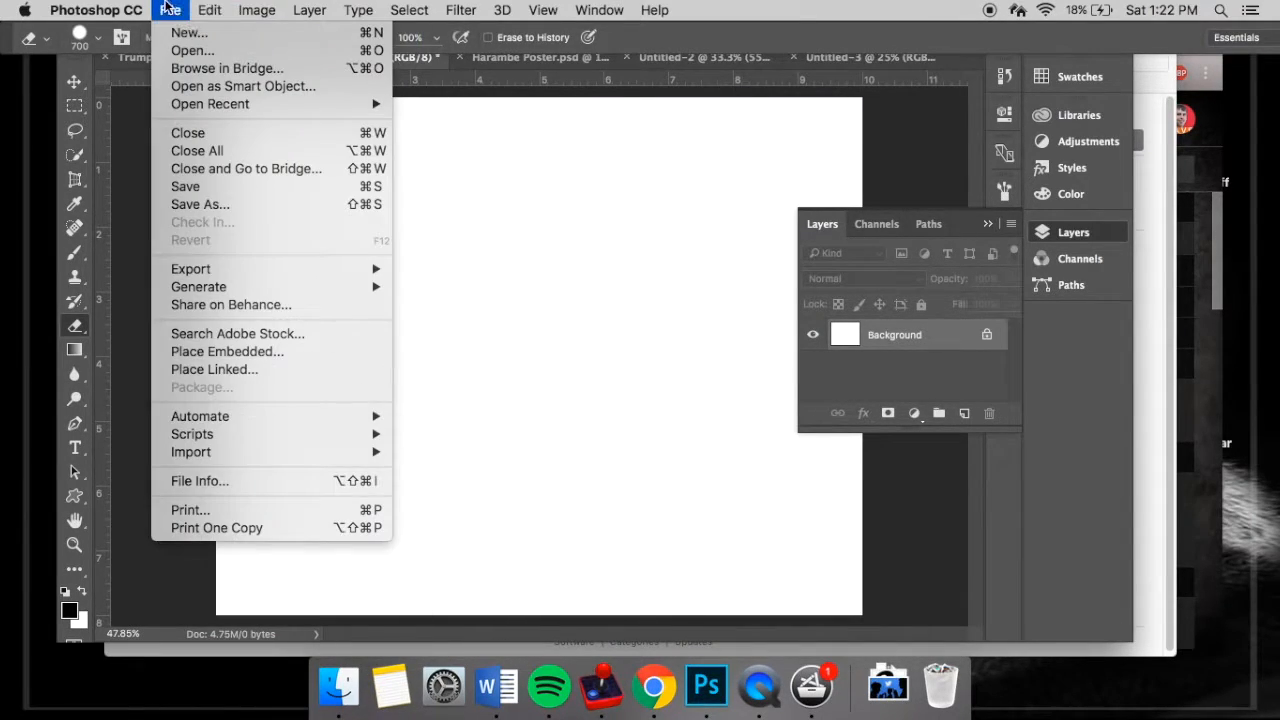
{"action": "mouse_move", "coordinate": [257, 10]}
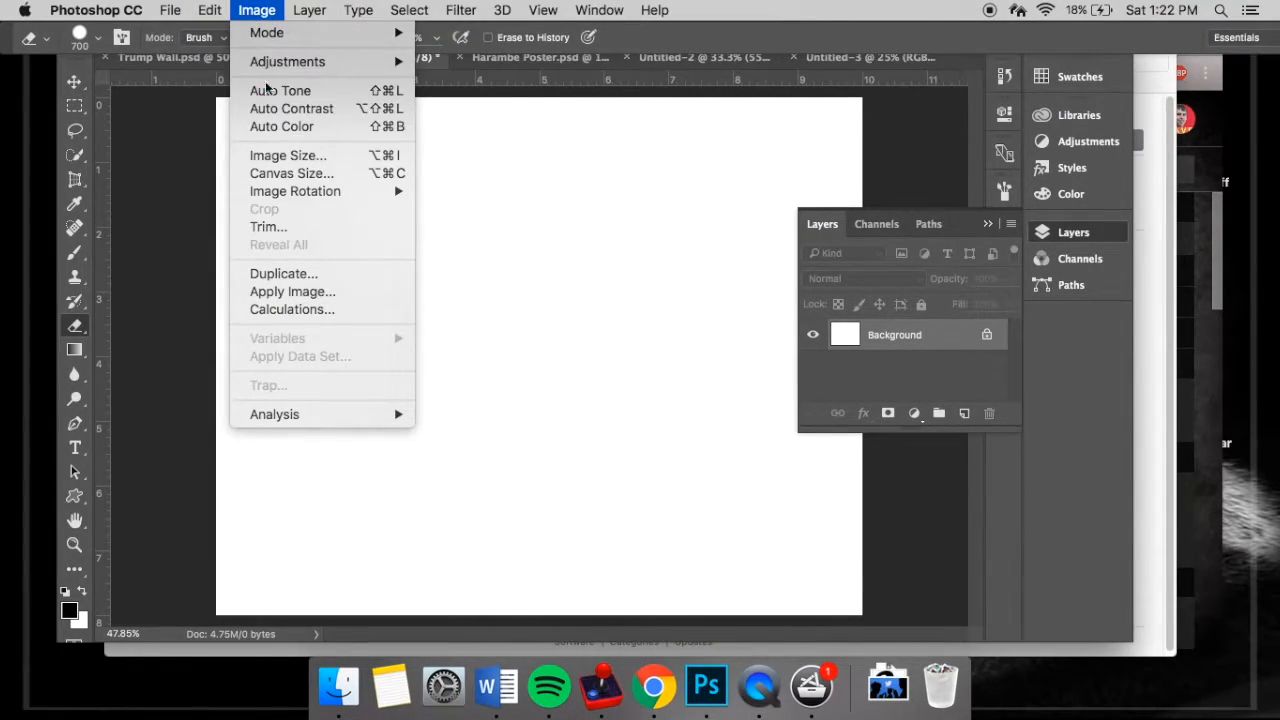
{"action": "left_click", "coordinate": [277, 155]}
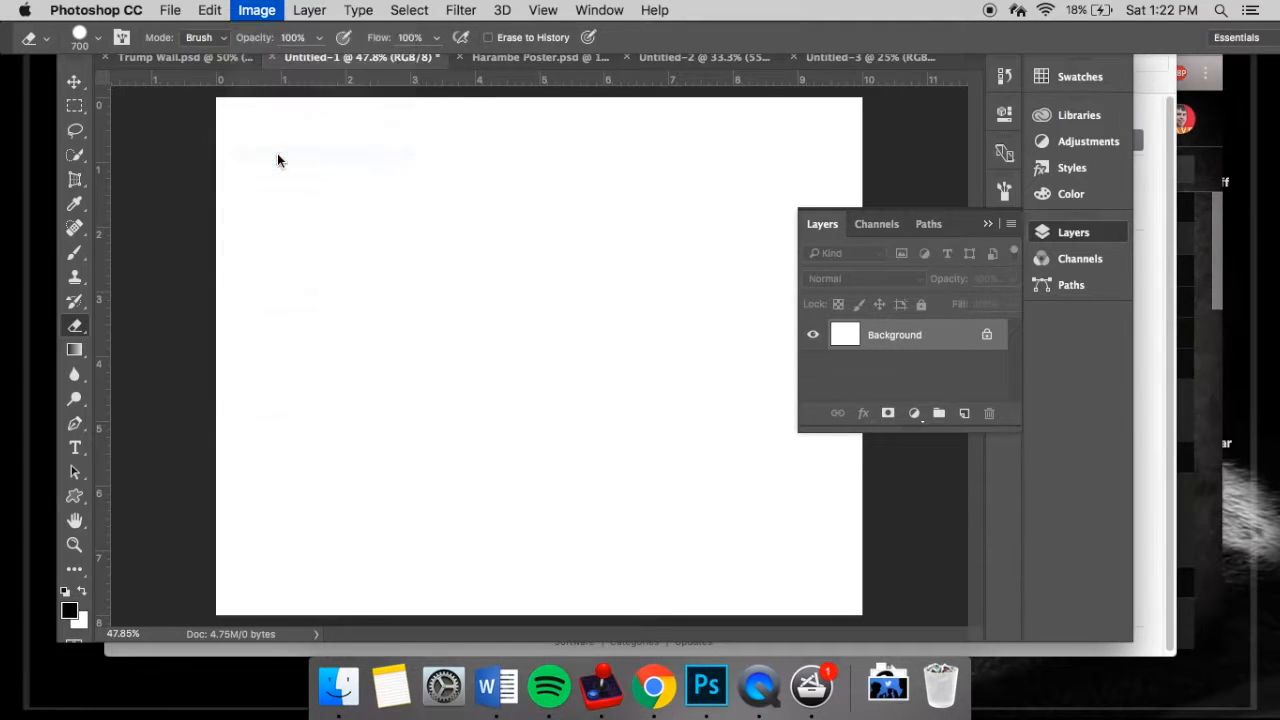
{"action": "left_click", "coordinate": [731, 429]}
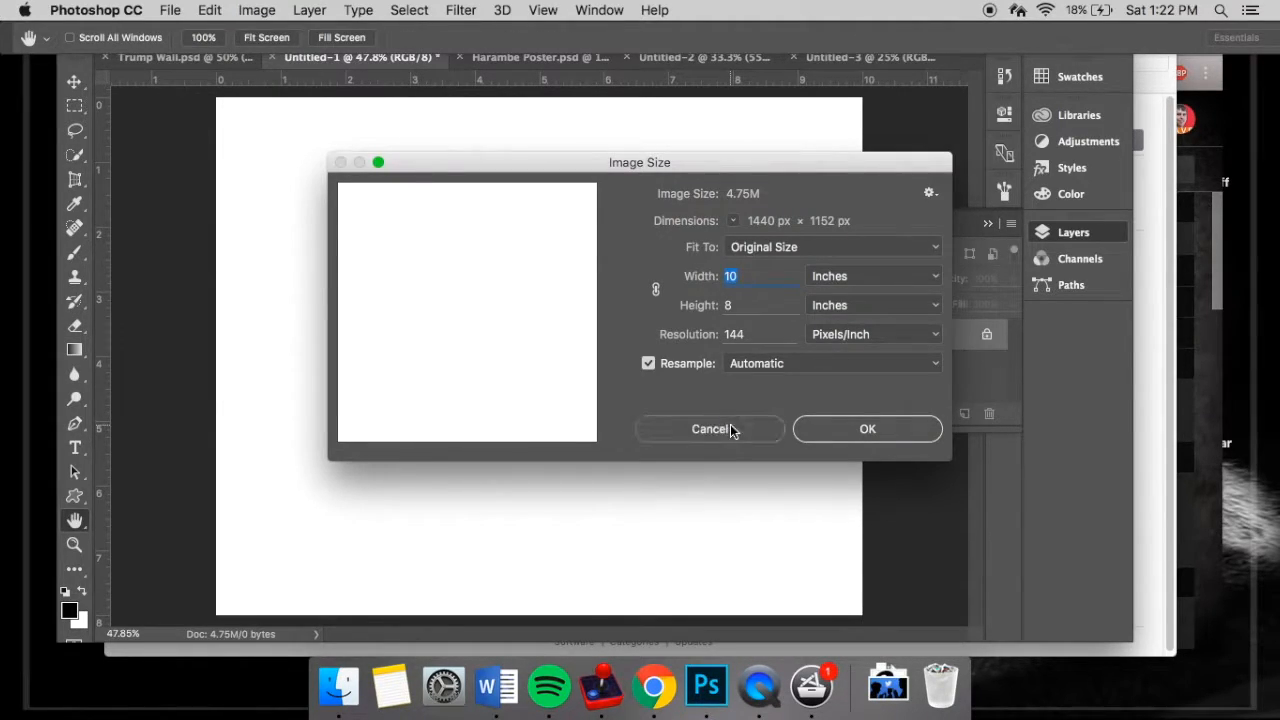
{"action": "key", "text": "e"}
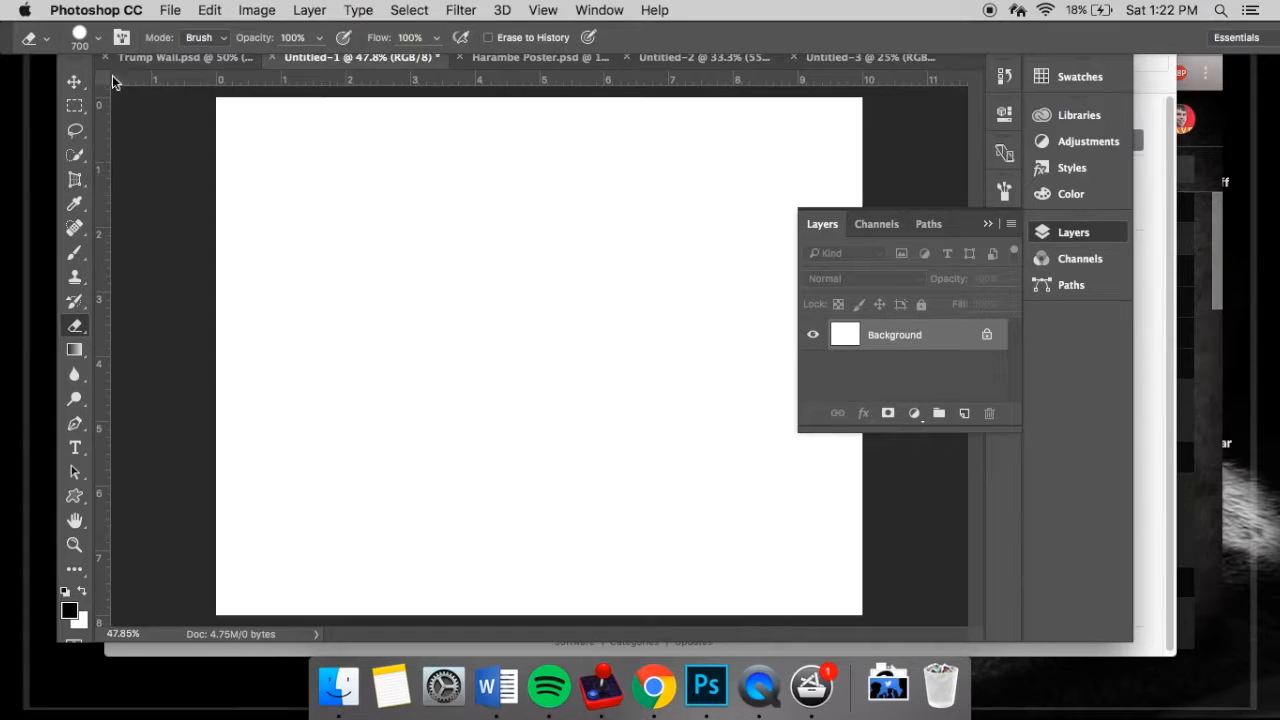
- View the Brick Wall brush page in Chrome and load brick_wall_brushes.abr from the brick_wall folder into Photoshop's brush presets
{"action": "left_click", "coordinate": [100, 40]}
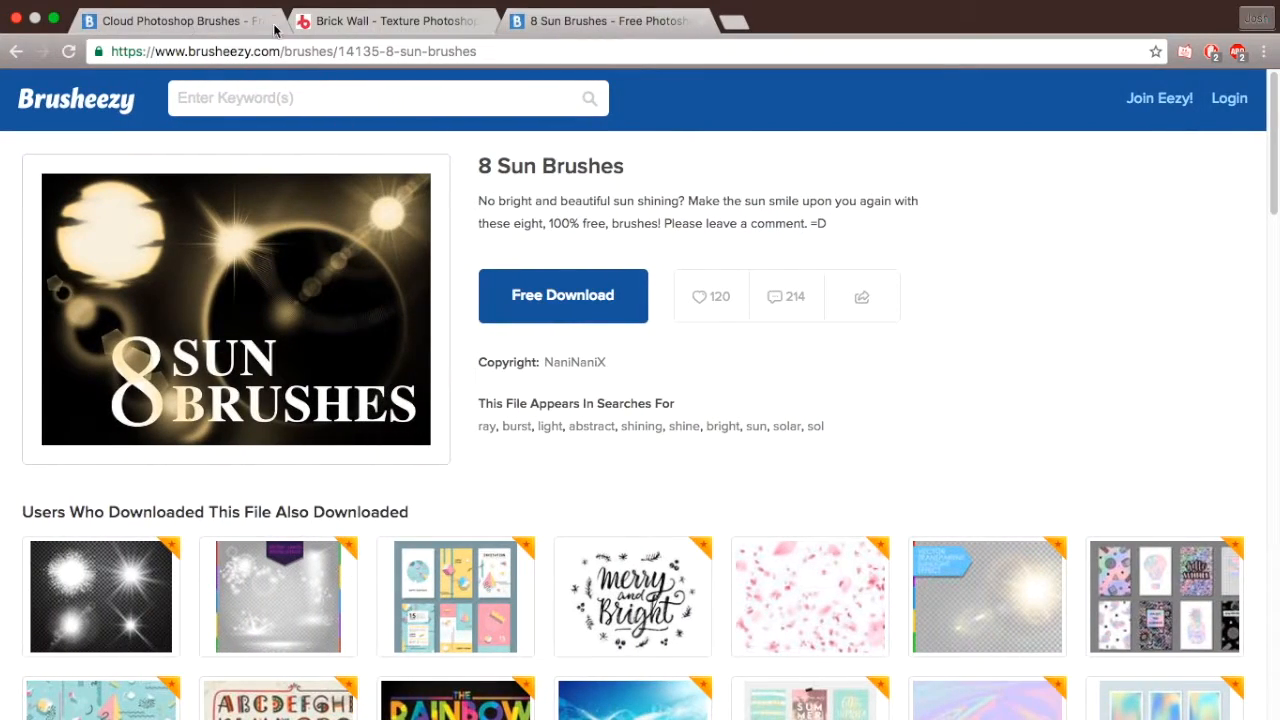
{"action": "left_click", "coordinate": [360, 31]}
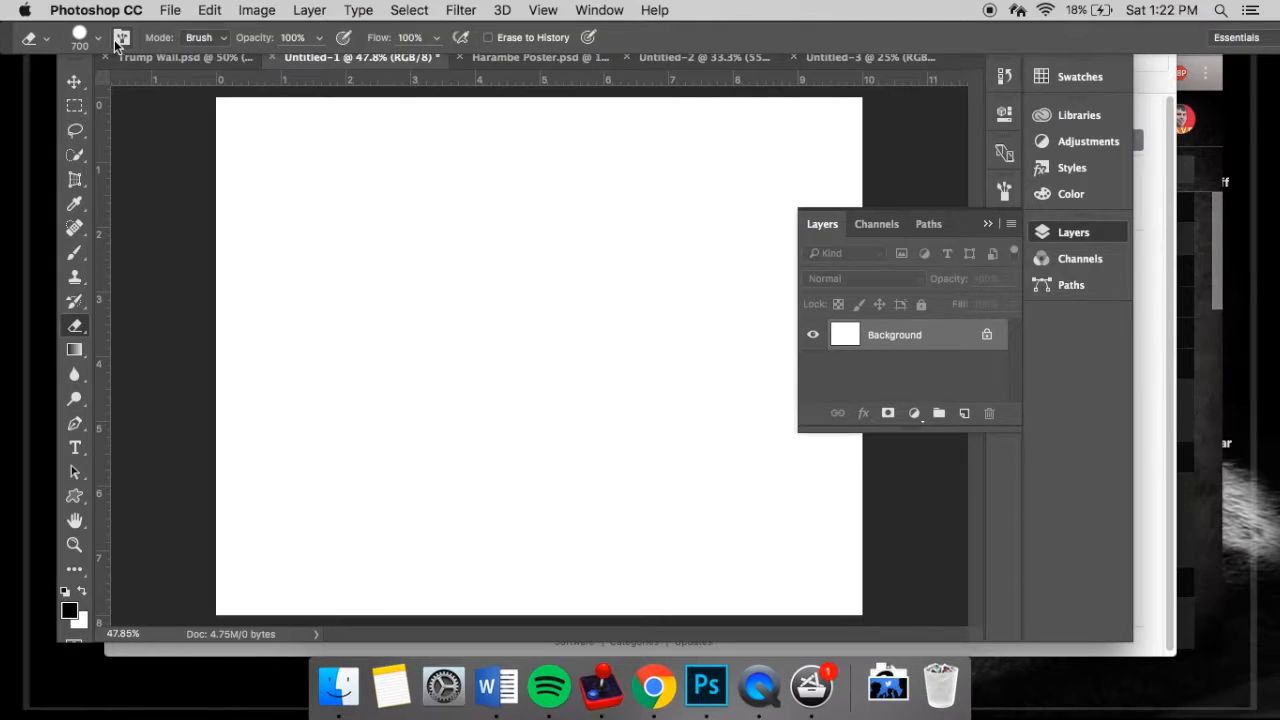
{"action": "left_click", "coordinate": [99, 40]}
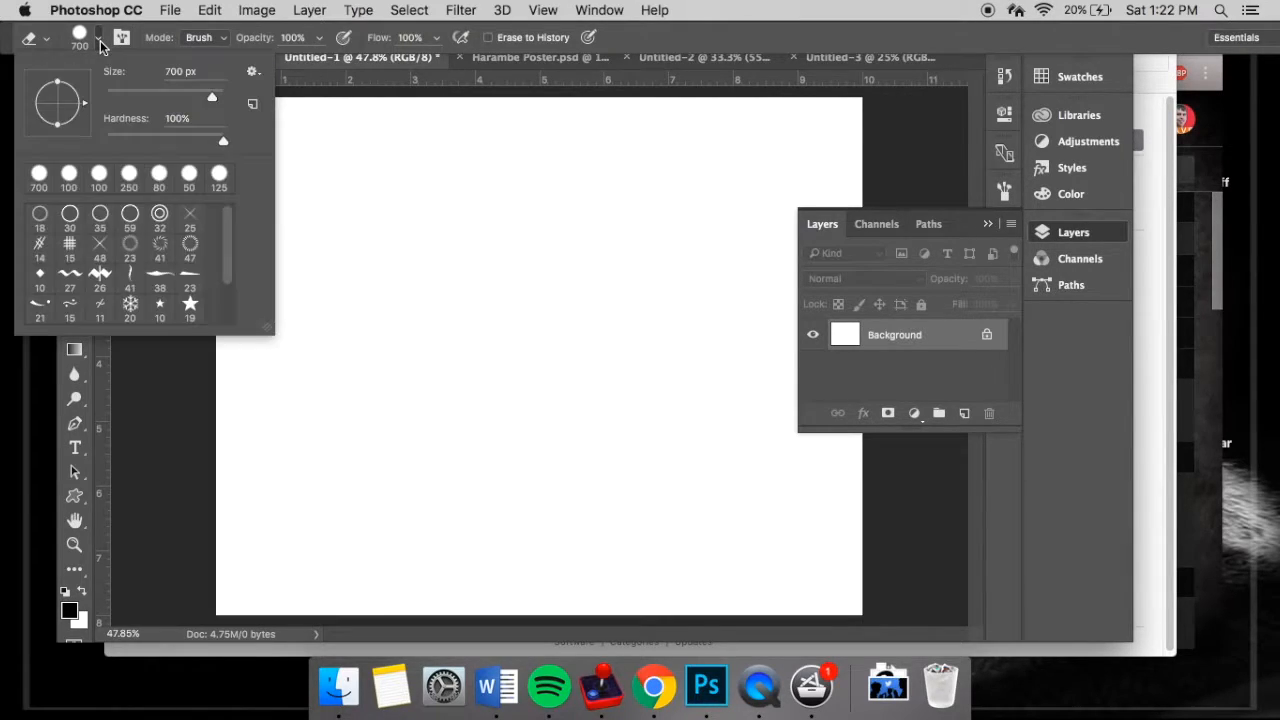
{"action": "left_click", "coordinate": [255, 71]}
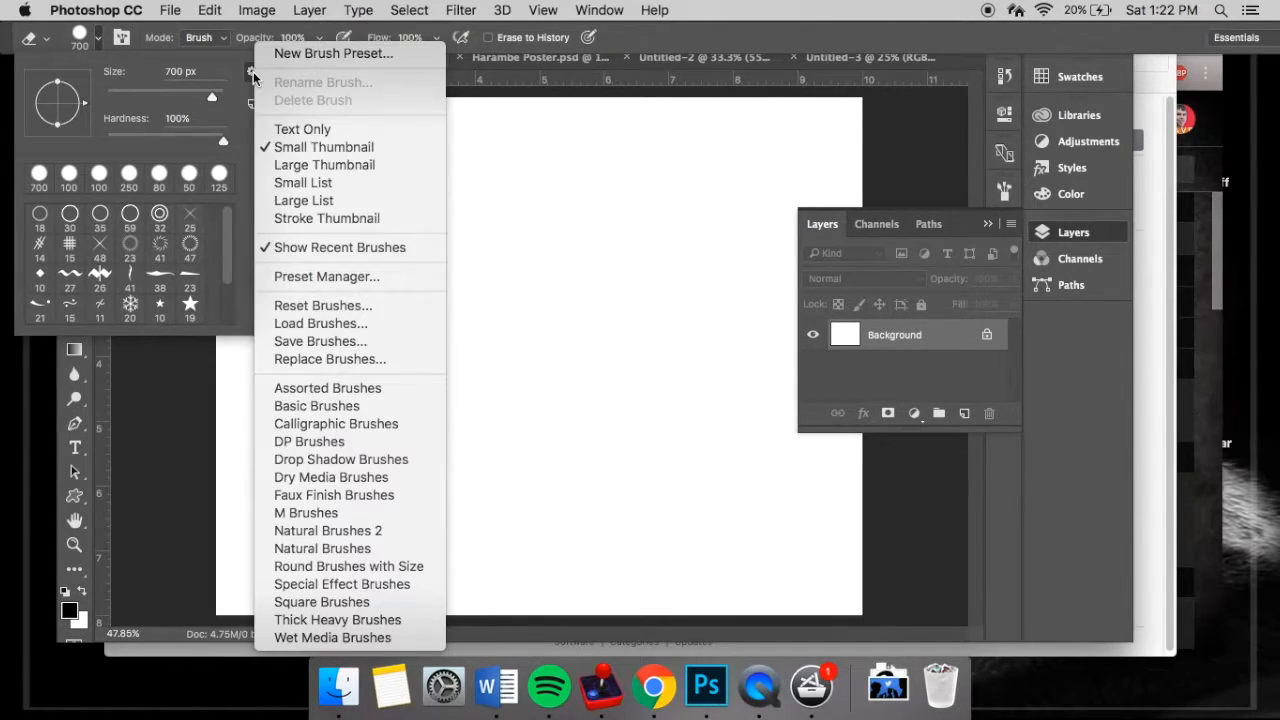
{"action": "left_click", "coordinate": [333, 325]}
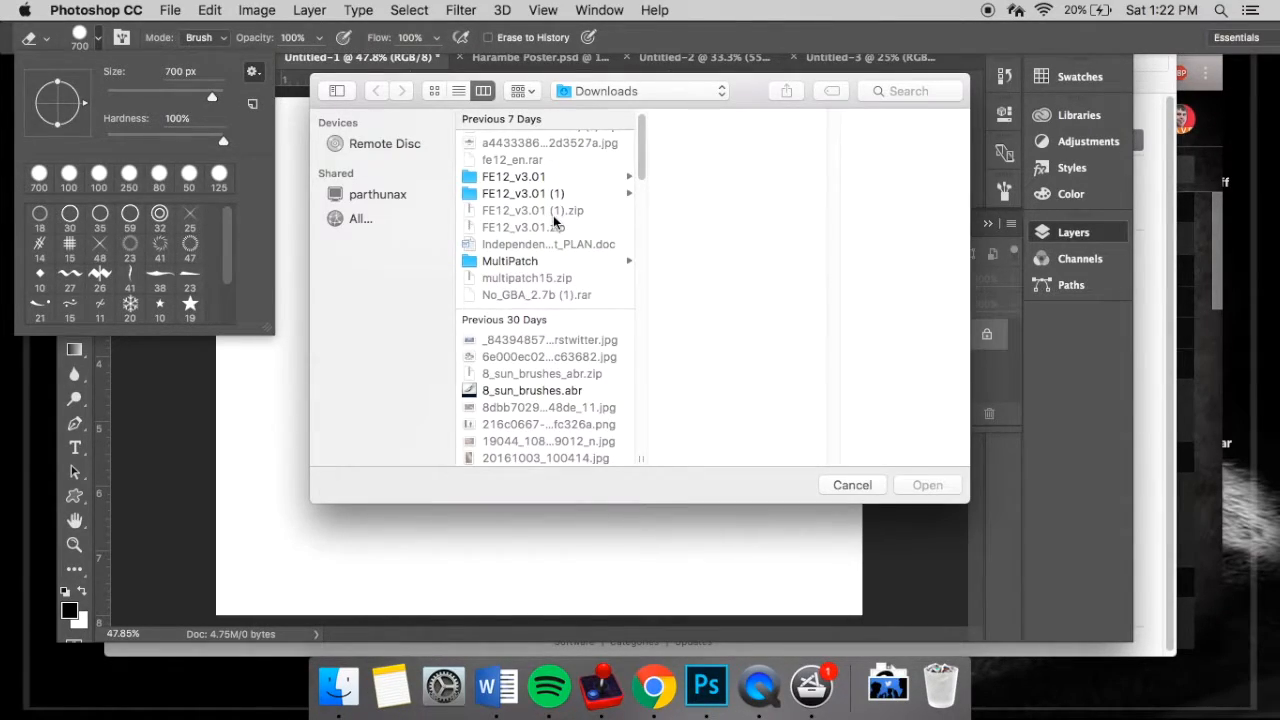
{"action": "scroll", "coordinate": [553, 215], "scroll_direction": "down", "scroll_amount": 5}
{"action": "left_click", "coordinate": [539, 330]}
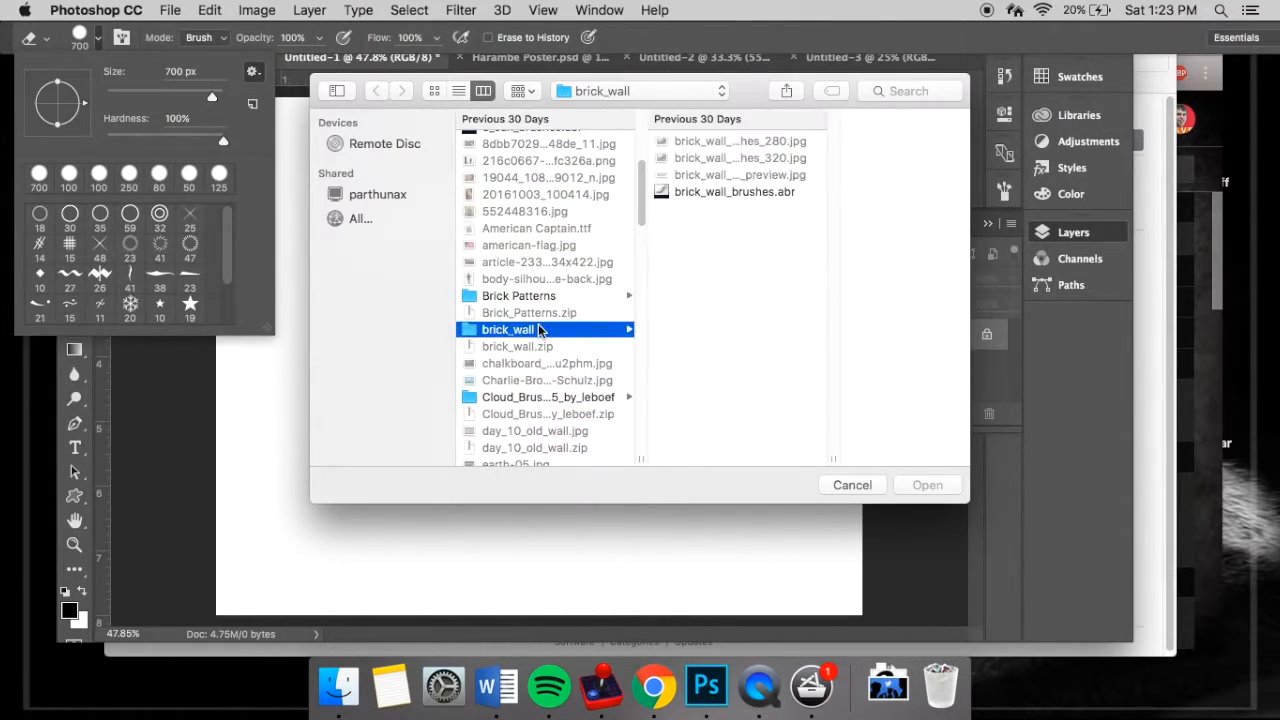
{"action": "left_click", "coordinate": [786, 195]}
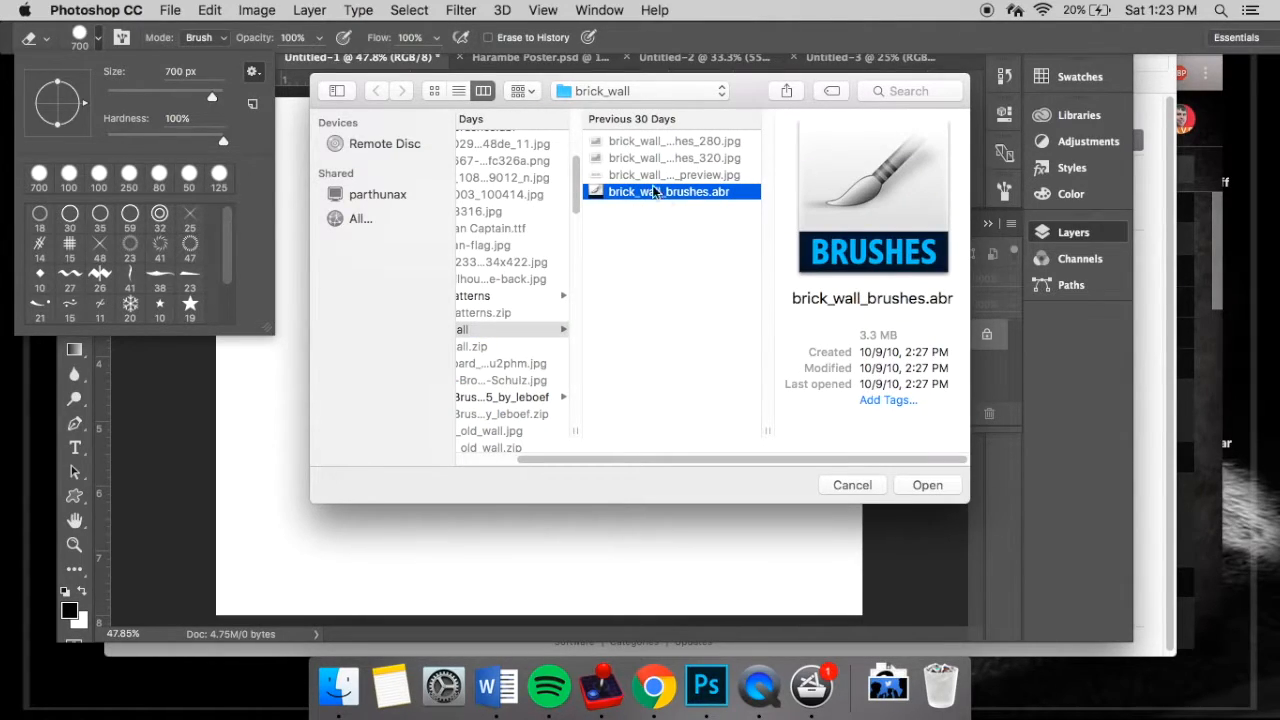
{"action": "left_click", "coordinate": [926, 485]}
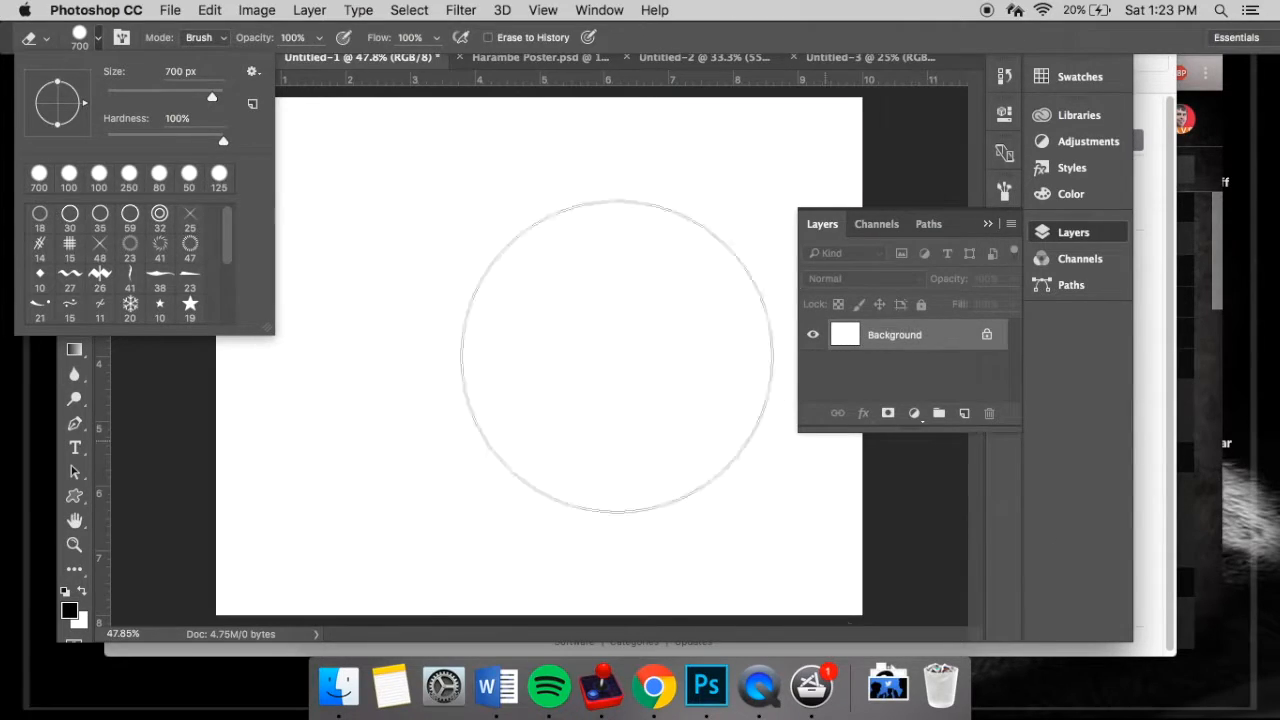
- Choose the first 640 px brick wall brush for the Eraser and pick an orange-brown colour
{"action": "scroll", "coordinate": [98, 243], "scroll_direction": "down", "scroll_amount": 10}
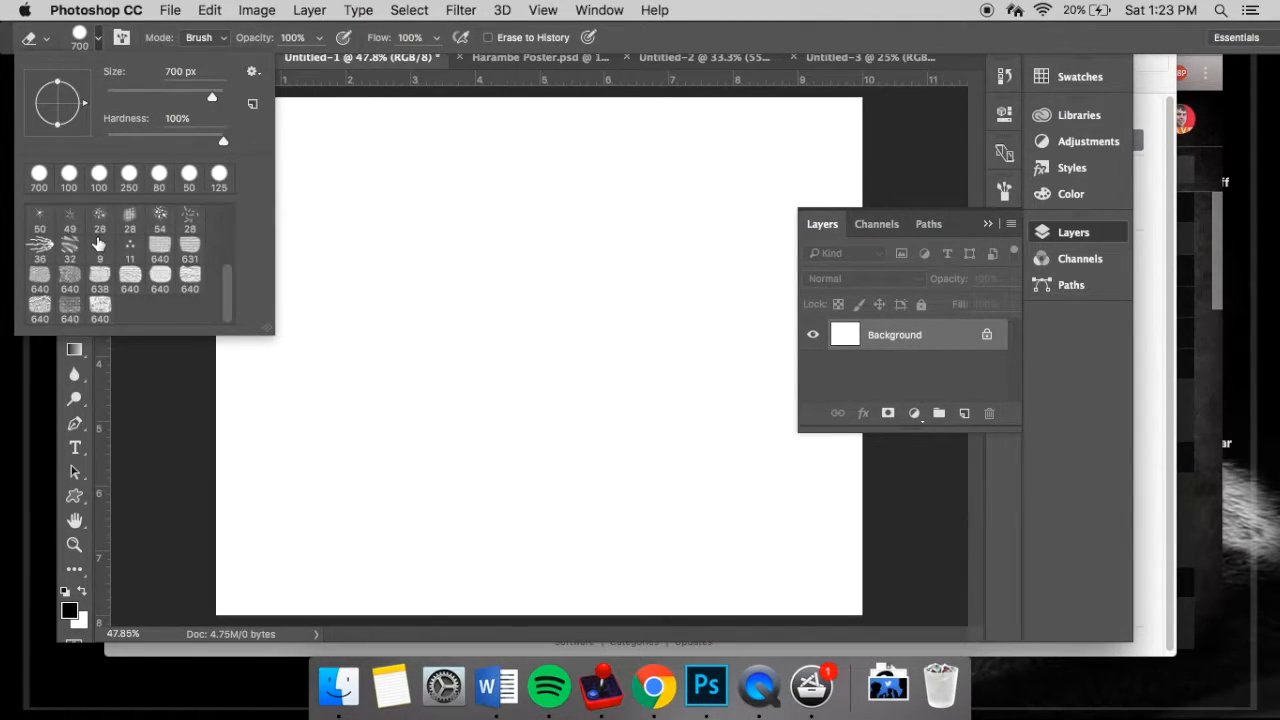
{"action": "left_click", "coordinate": [161, 250]}
{"action": "left_click", "coordinate": [102, 37]}
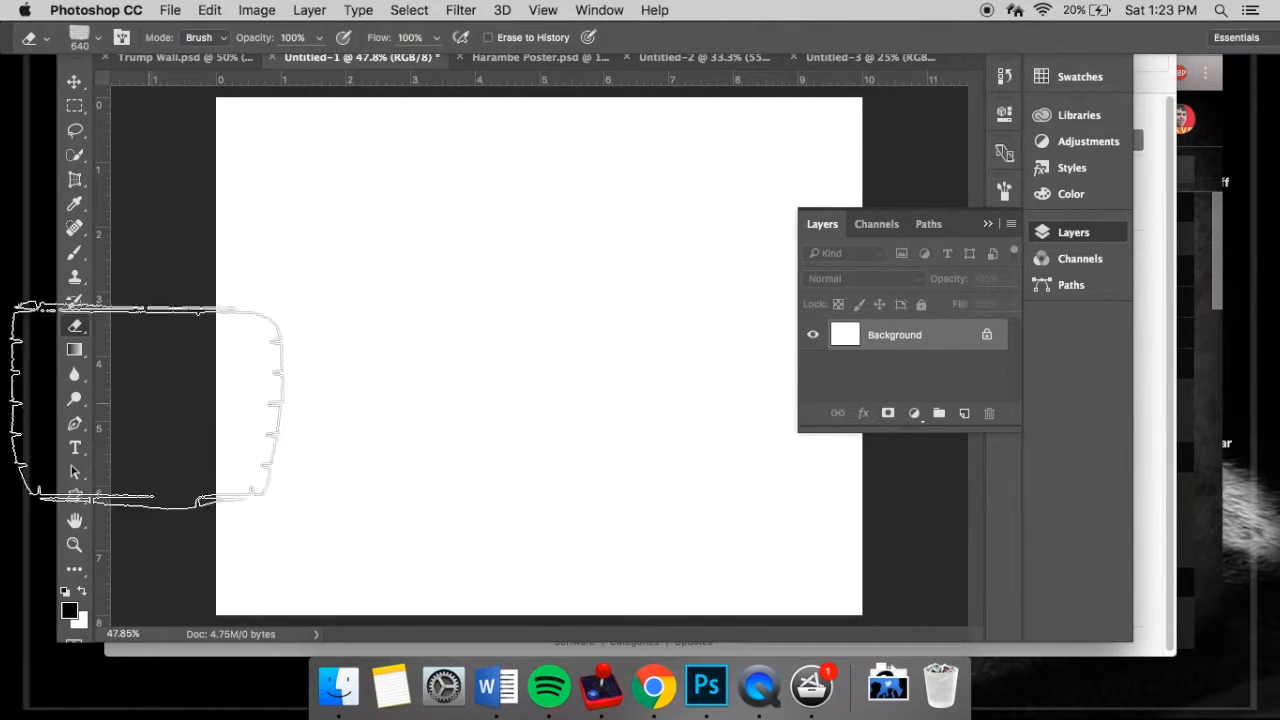
{"action": "left_click", "coordinate": [68, 610]}
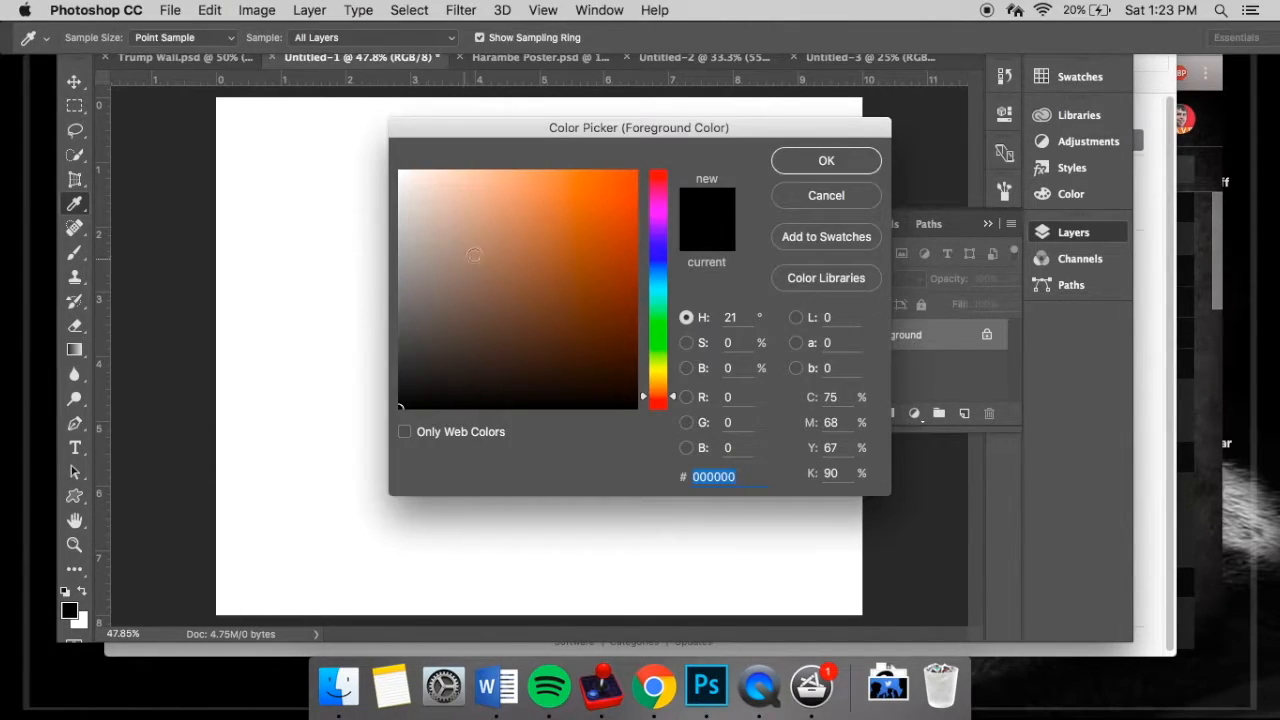
{"action": "mouse_move", "coordinate": [456, 299]}
{"action": "left_mouse_down"}
{"action": "mouse_move", "coordinate": [486, 269]}
{"action": "mouse_move", "coordinate": [535, 293]}
{"action": "mouse_move", "coordinate": [496, 263]}
{"action": "left_mouse_up"}
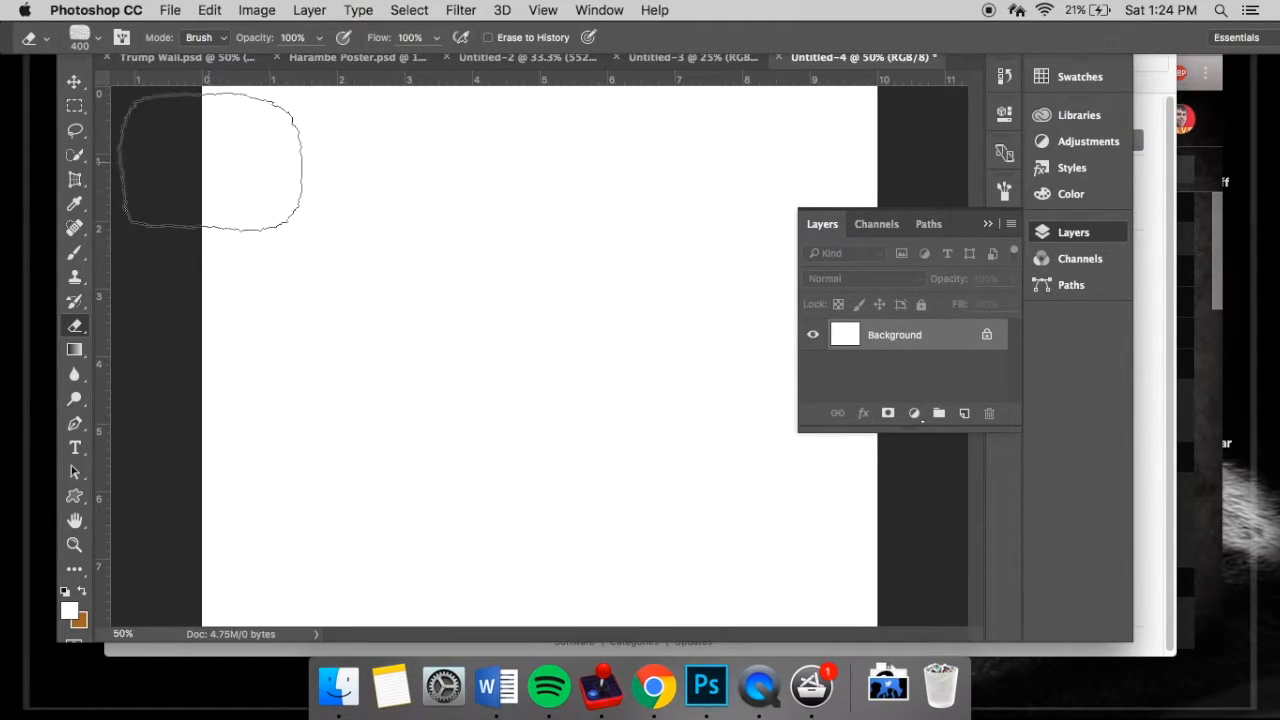
- Stamp the 400 px brick brush side by side across the full width of the canvas near its upper edge
{"action": "left_click", "coordinate": [268, 191]}
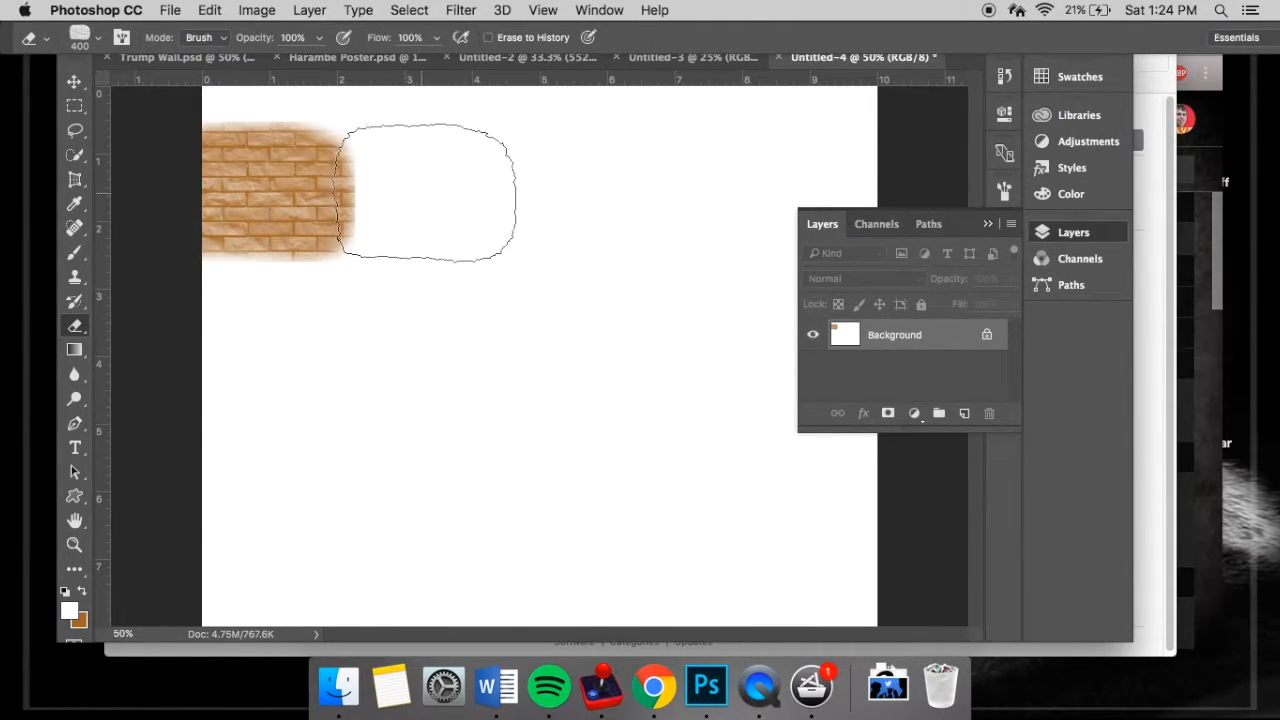
{"action": "left_click", "coordinate": [424, 191]}
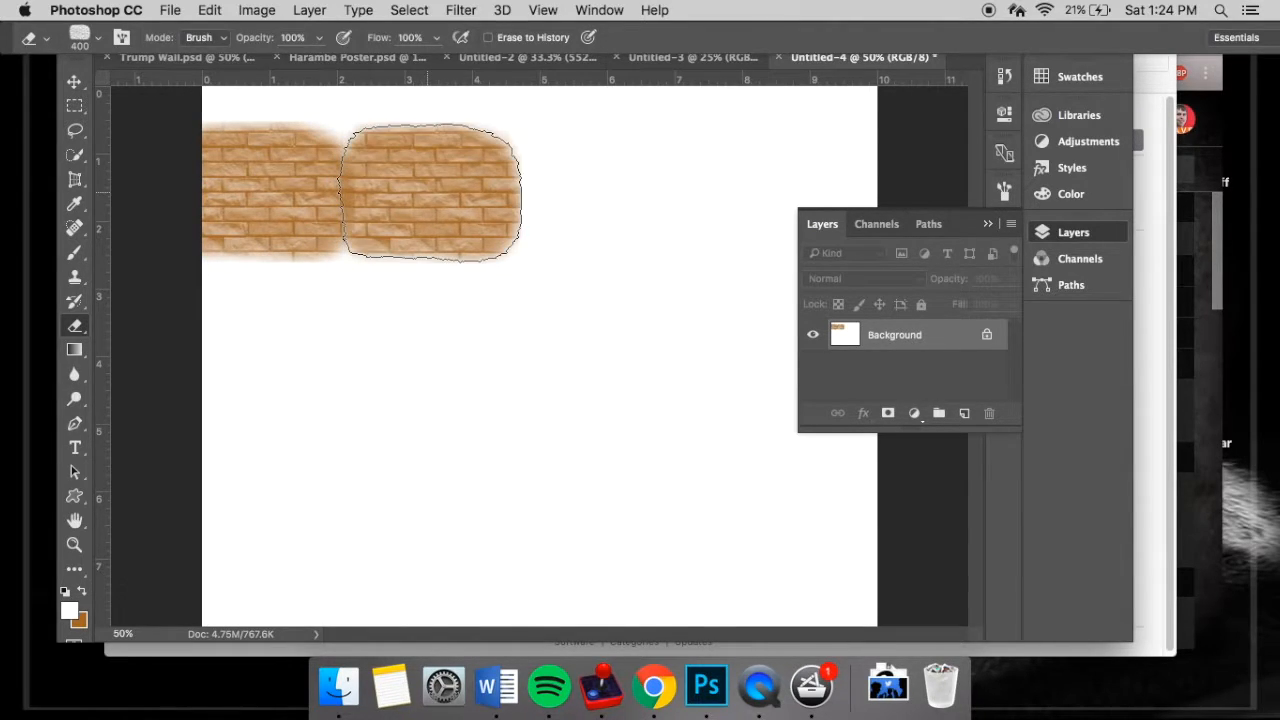
{"action": "left_click", "coordinate": [600, 191]}
{"action": "key", "text": "bracketleft"}
{"action": "key", "text": "bracketleft"}
{"action": "key", "text": "bracketleft"}
- Lower the brush opacity to 57% and go over the brick row to fill the gaps between the stamps
{"action": "key", "text": "bracketleft"}
{"action": "key", "text": "bracketleft"}
{"action": "key", "text": "bracketleft"}
{"action": "key", "text": "bracketleft"}
{"action": "key", "text": "bracketleft"}
{"action": "key", "text": "bracketleft"}
{"action": "key", "text": "bracketright"}
{"action": "key", "text": "bracketright"}
{"action": "key", "text": "bracketright"}
{"action": "key", "text": "bracketright"}
{"action": "key", "text": "bracketright"}
{"action": "key", "text": "bracketright"}
{"action": "key", "text": "bracketright"}
{"action": "key", "text": "bracketright"}
{"action": "key", "text": "bracketright"}
{"action": "left_click", "coordinate": [766, 188]}
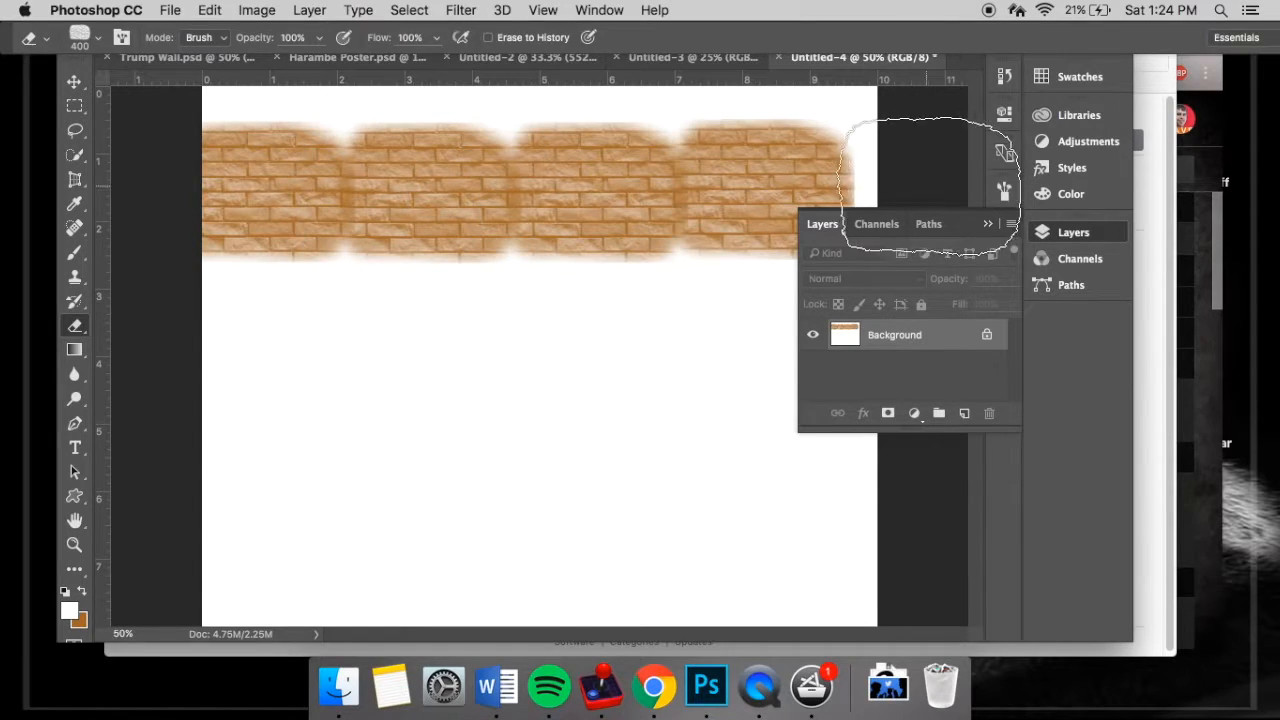
{"action": "left_click", "coordinate": [938, 188]}
{"action": "key", "text": "bracketleft"}
{"action": "key", "text": "bracketleft"}
{"action": "key", "text": "bracketleft"}
{"action": "key", "text": "bracketleft"}
{"action": "key", "text": "bracketleft"}
{"action": "key", "text": "bracketleft"}
{"action": "key", "text": "bracketleft"}
{"action": "key", "text": "bracketleft"}
{"action": "key", "text": "bracketleft"}
{"action": "key", "text": "8"}
{"action": "left_click_drag", "start_coordinate": [305, 50], "coordinate": [287, 48]}
{"action": "key", "text": "bracketright"}
{"action": "key", "text": "bracketright"}
{"action": "key", "text": "bracketright"}
{"action": "key", "text": "bracketright"}
{"action": "key", "text": "bracketright"}
{"action": "key", "text": "bracketright"}
{"action": "key", "text": "bracketright"}
{"action": "key", "text": "bracketright"}
{"action": "key", "text": "bracketright"}
{"action": "key", "text": "bracketright"}
{"action": "key", "text": "bracketright"}
{"action": "mouse_move", "coordinate": [424, 191]}
{"action": "left_mouse_down"}
{"action": "mouse_move", "coordinate": [284, 191]}
{"action": "mouse_move", "coordinate": [852, 188]}
{"action": "left_mouse_up"}
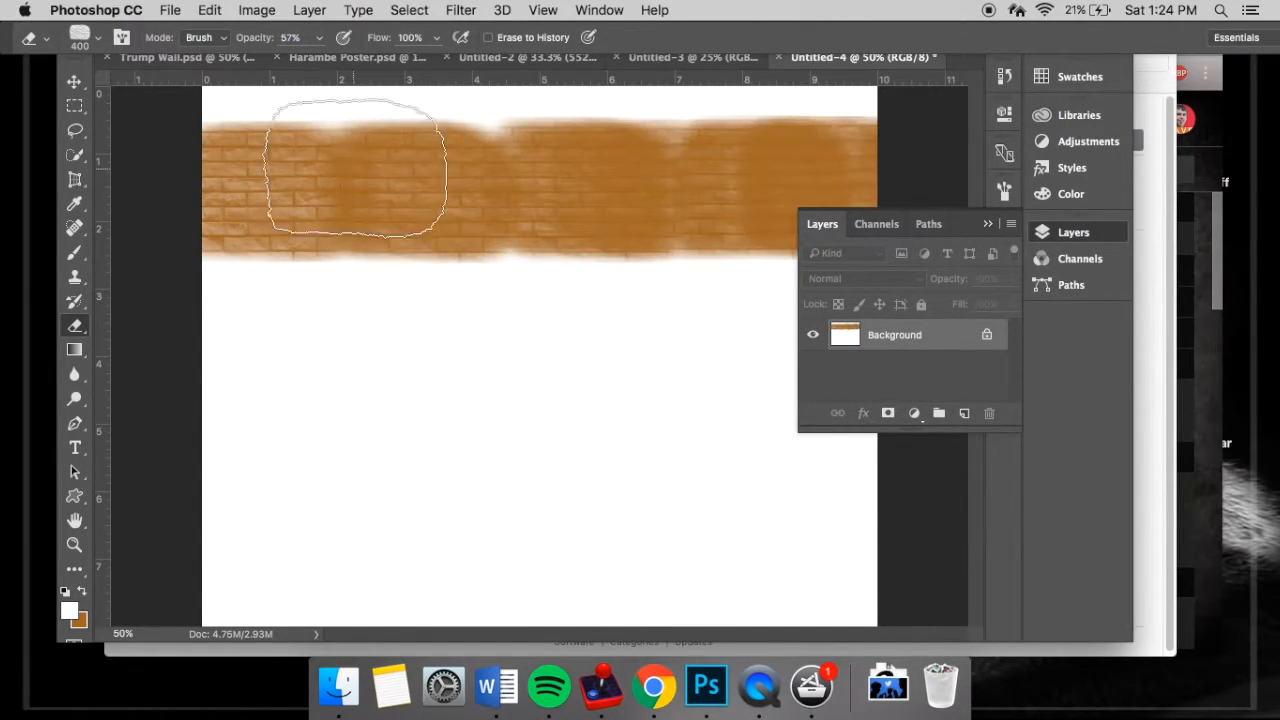
{"action": "left_click", "coordinate": [250, 190]}
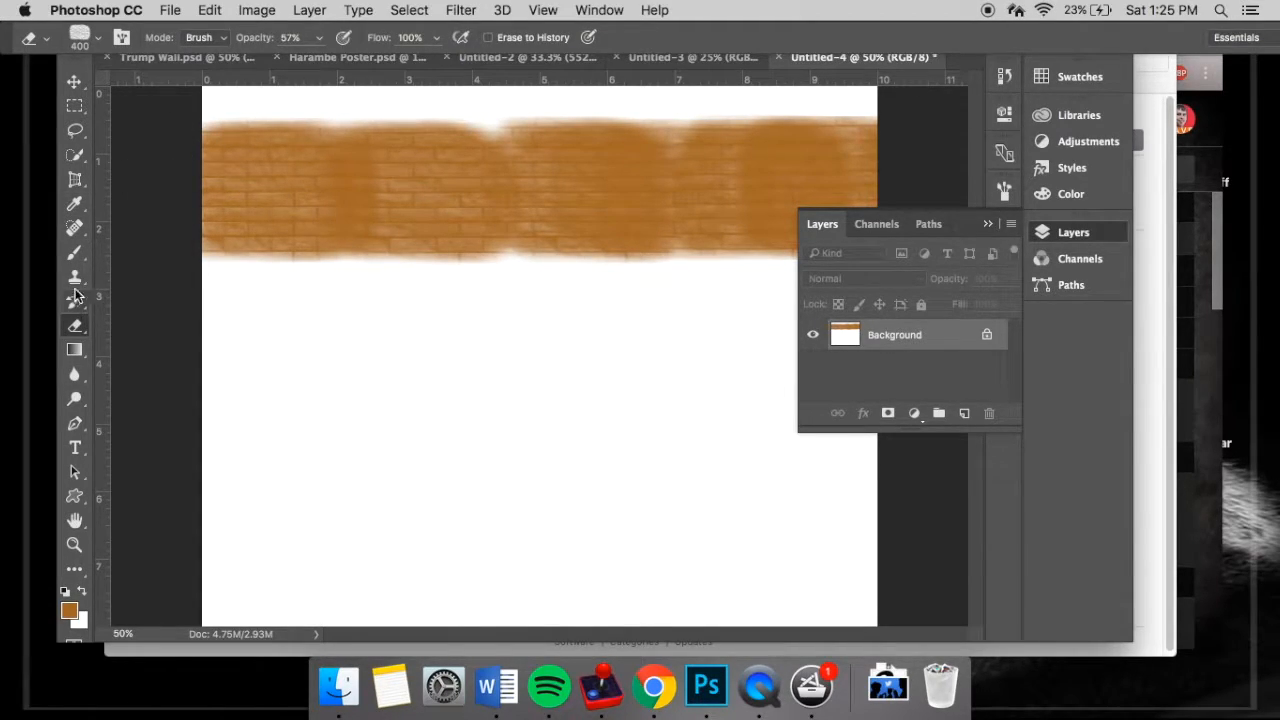
- Switch to the Brush tool and set the foreground colour to light blue
{"action": "left_click", "coordinate": [75, 254]}
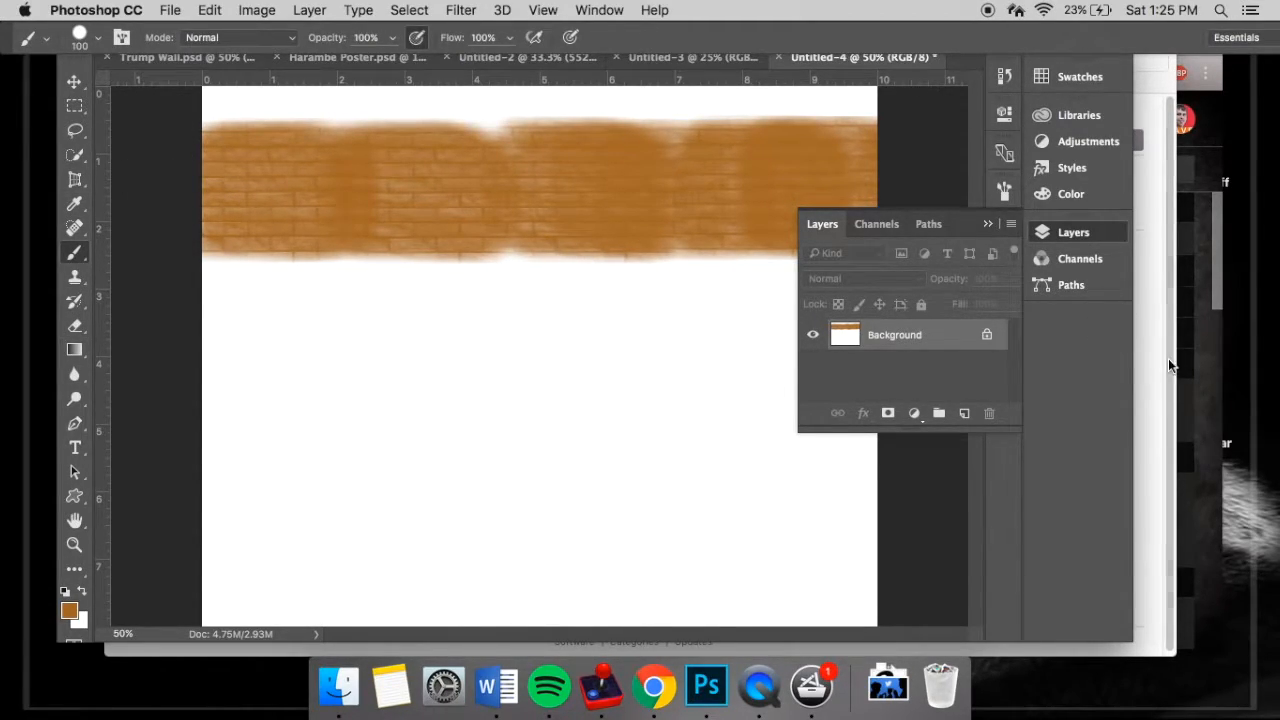
{"action": "left_click", "coordinate": [988, 220]}
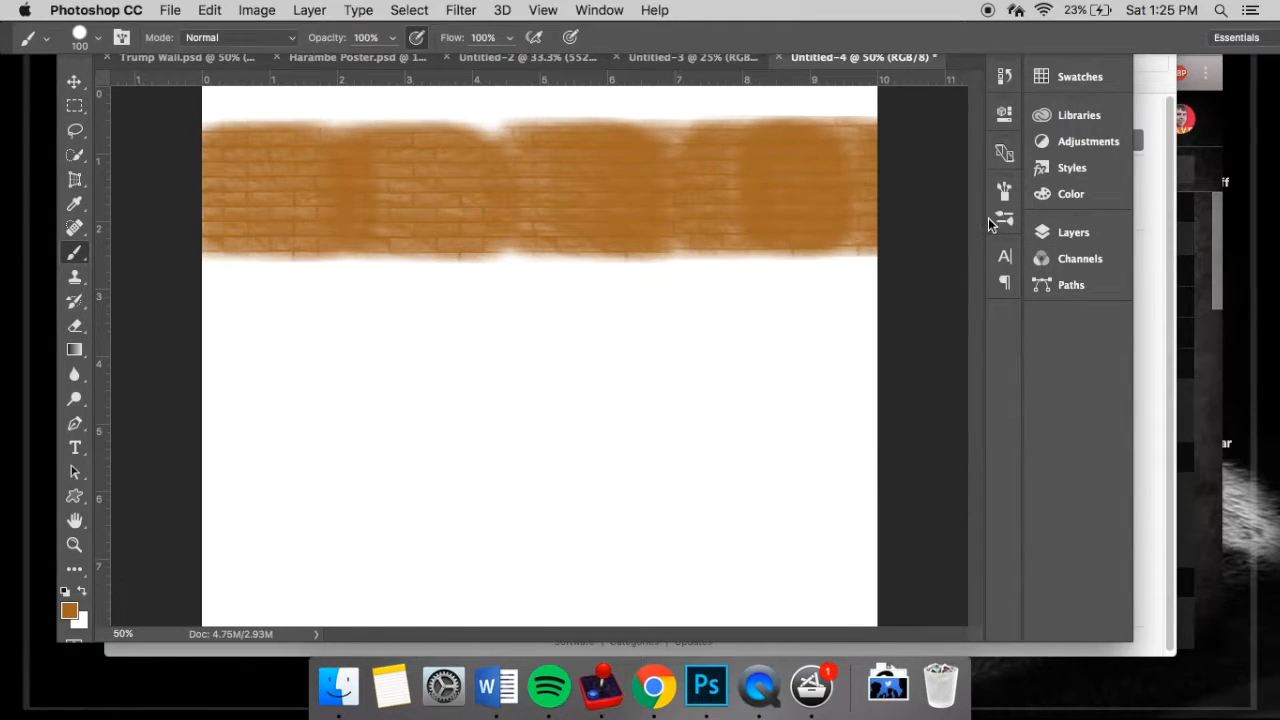
{"action": "left_click", "coordinate": [1049, 140]}
{"action": "left_click", "coordinate": [1049, 140]}
{"action": "left_click", "coordinate": [1048, 193]}
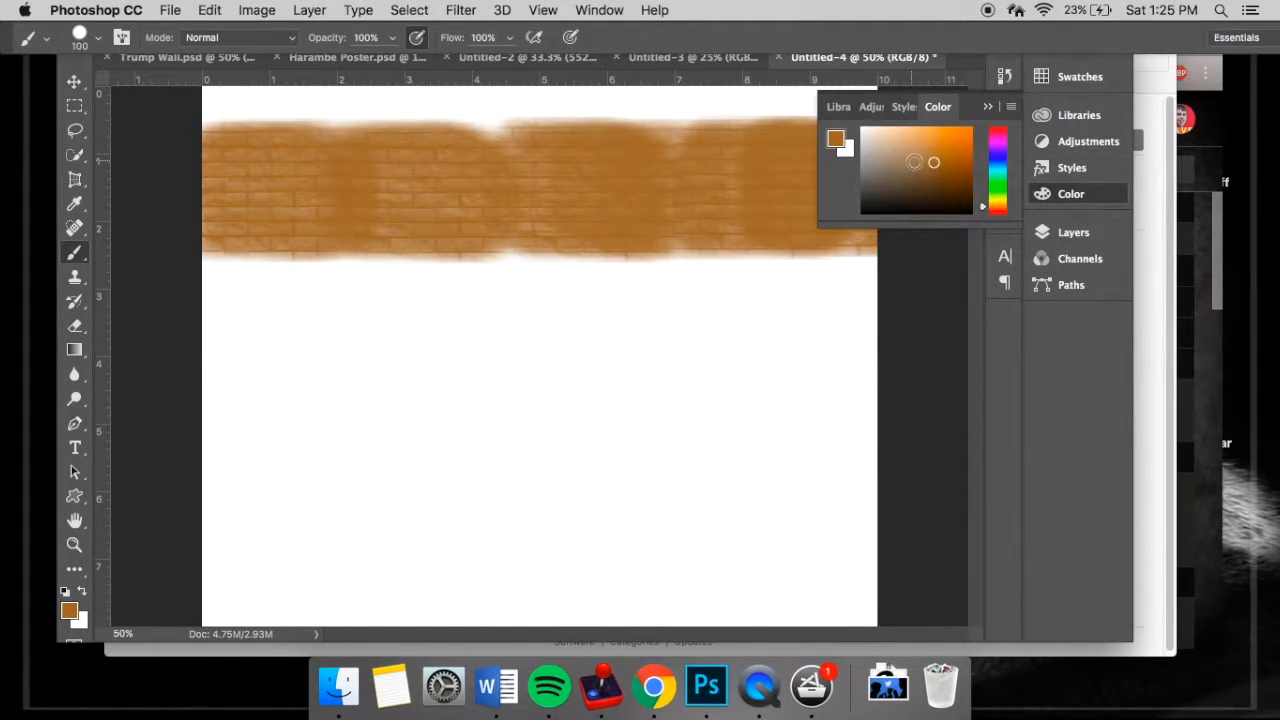
{"action": "left_click", "coordinate": [999, 166]}
{"action": "left_click_drag", "start_coordinate": [904, 137], "coordinate": [910, 135]}
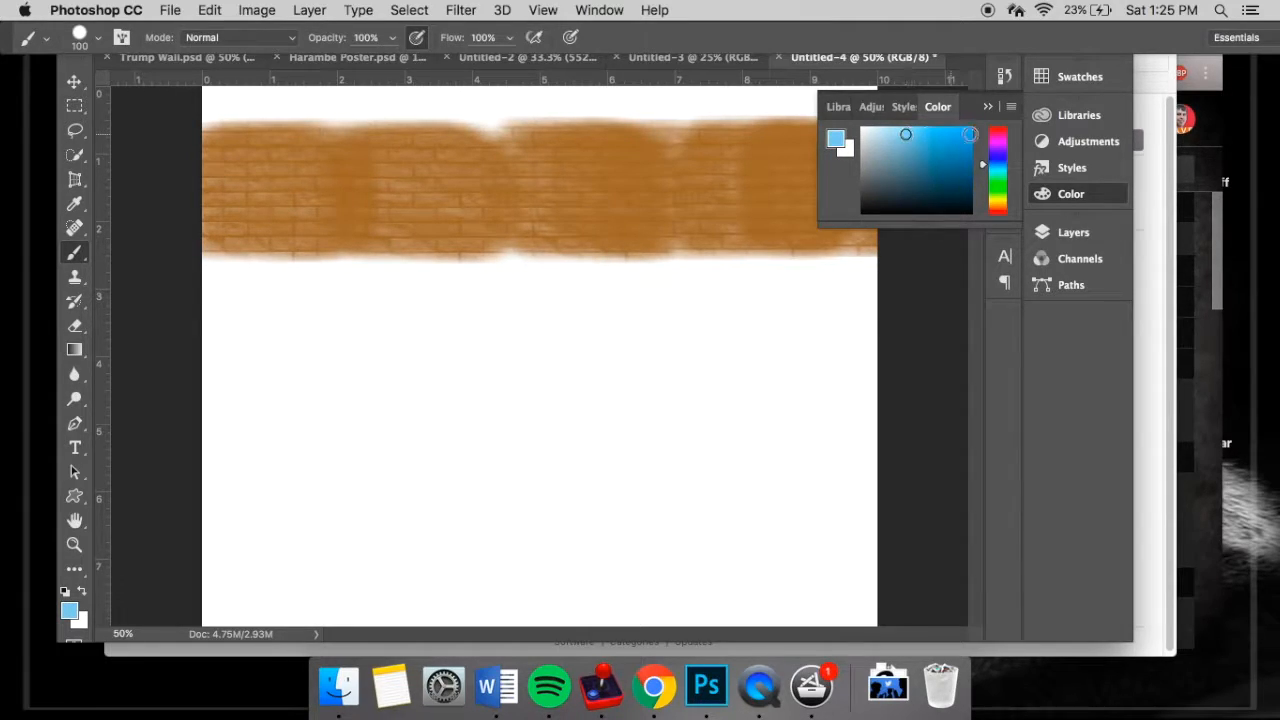
{"action": "left_click", "coordinate": [986, 108]}
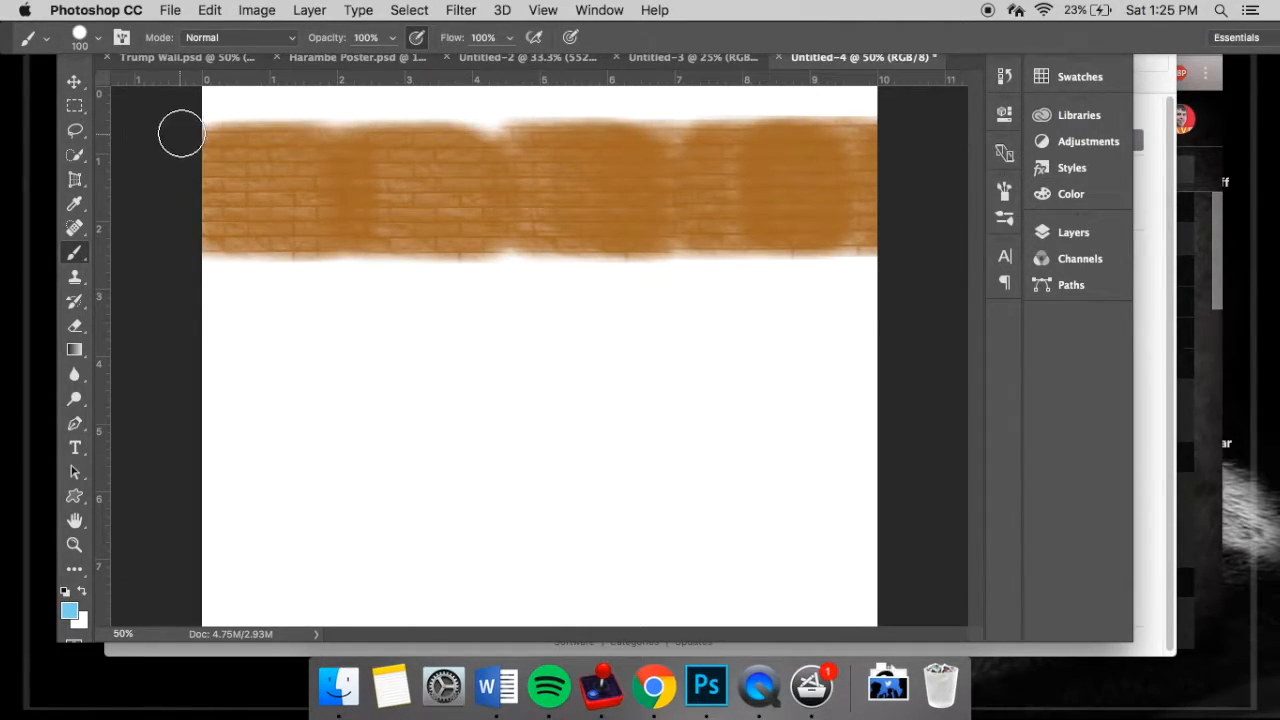
- Set the brush opacity to 47% and paint a light blue sky above the brick wall, undoing unwanted strokes
{"action": "mouse_move", "coordinate": [182, 116]}
{"action": "left_mouse_down"}
{"action": "mouse_move", "coordinate": [264, 95]}
{"action": "mouse_move", "coordinate": [219, 95]}
{"action": "left_mouse_up"}
{"action": "key", "text": "super+z"}
{"action": "type", "text": "47"}
{"action": "key", "text": "Return"}
{"action": "mouse_move", "coordinate": [224, 103]}
{"action": "left_mouse_down"}
{"action": "mouse_move", "coordinate": [314, 107]}
{"action": "mouse_move", "coordinate": [214, 102]}
{"action": "mouse_move", "coordinate": [516, 94]}
{"action": "mouse_move", "coordinate": [475, 97]}
{"action": "mouse_move", "coordinate": [508, 95]}
{"action": "mouse_move", "coordinate": [486, 102]}
{"action": "mouse_move", "coordinate": [471, 101]}
{"action": "mouse_move", "coordinate": [565, 84]}
{"action": "mouse_move", "coordinate": [490, 86]}
{"action": "mouse_move", "coordinate": [555, 87]}
{"action": "mouse_move", "coordinate": [533, 97]}
{"action": "mouse_move", "coordinate": [570, 89]}
{"action": "mouse_move", "coordinate": [494, 95]}
{"action": "mouse_move", "coordinate": [566, 73]}
{"action": "mouse_move", "coordinate": [509, 97]}
{"action": "mouse_move", "coordinate": [613, 78]}
{"action": "left_mouse_up"}
{"action": "key", "text": "super+z"}
{"action": "right_click", "coordinate": [517, 77]}
{"action": "left_click", "coordinate": [503, 102]}
{"action": "key", "text": "super+z"}
{"action": "key", "text": "bracketleft"}
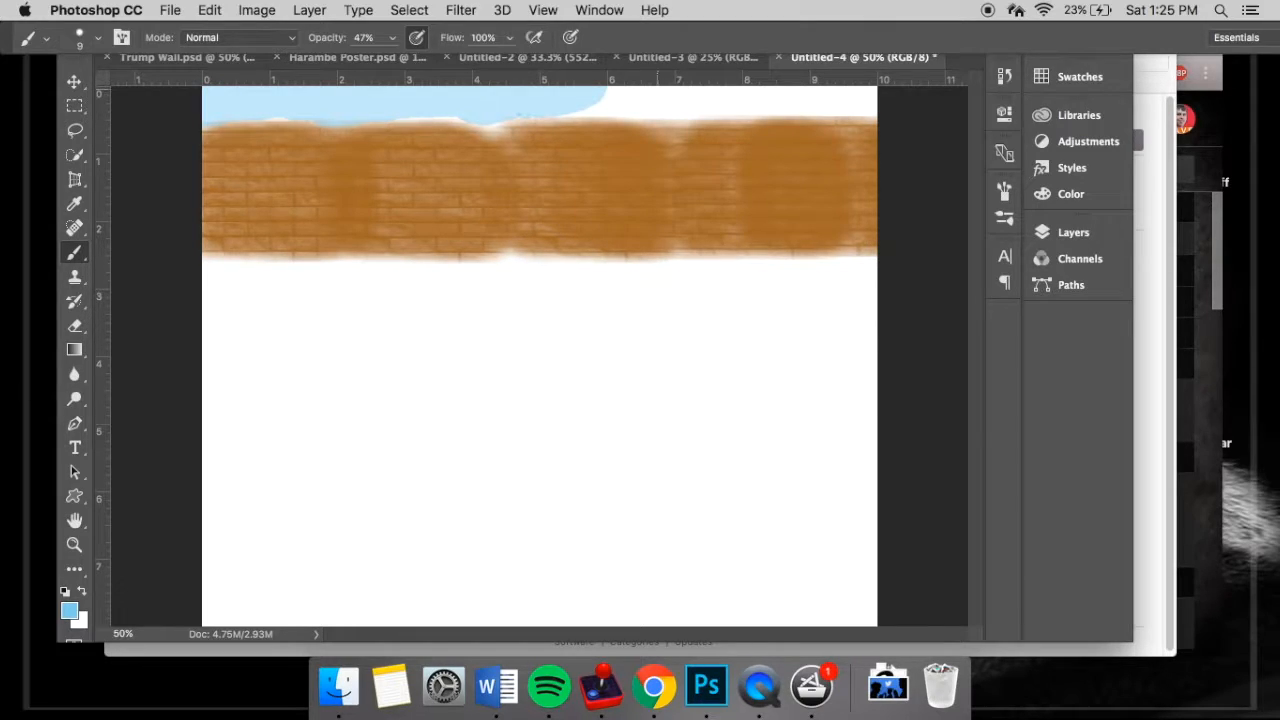
{"action": "key", "text": "bracketright"}
{"action": "mouse_move", "coordinate": [626, 93]}
{"action": "left_mouse_down"}
{"action": "mouse_move", "coordinate": [576, 98]}
{"action": "mouse_move", "coordinate": [731, 80]}
{"action": "mouse_move", "coordinate": [563, 87]}
{"action": "mouse_move", "coordinate": [751, 94]}
{"action": "mouse_move", "coordinate": [579, 101]}
{"action": "mouse_move", "coordinate": [869, 104]}
{"action": "mouse_move", "coordinate": [684, 101]}
{"action": "left_mouse_up"}
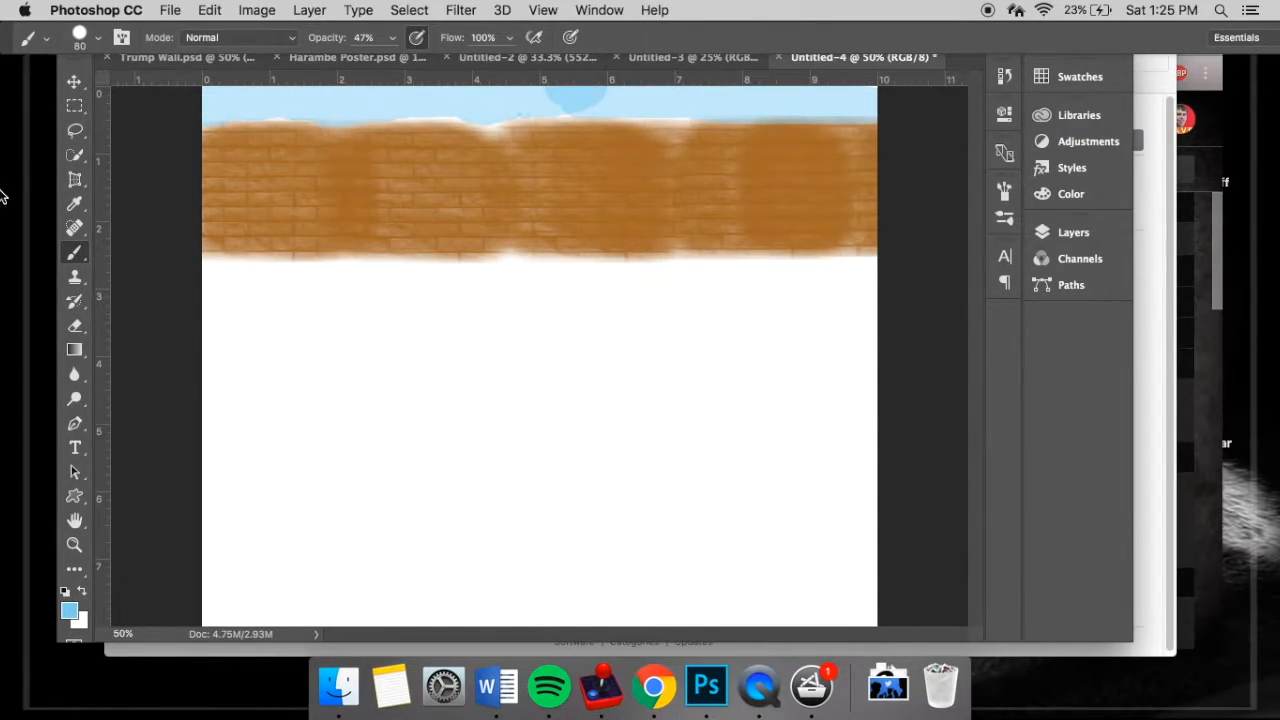
- Load the cloud brush file secretlycivillian.dl.am-clouds1.abr from the downloaded cloud brushes folder into the brush presets
{"action": "left_click", "coordinate": [97, 40]}
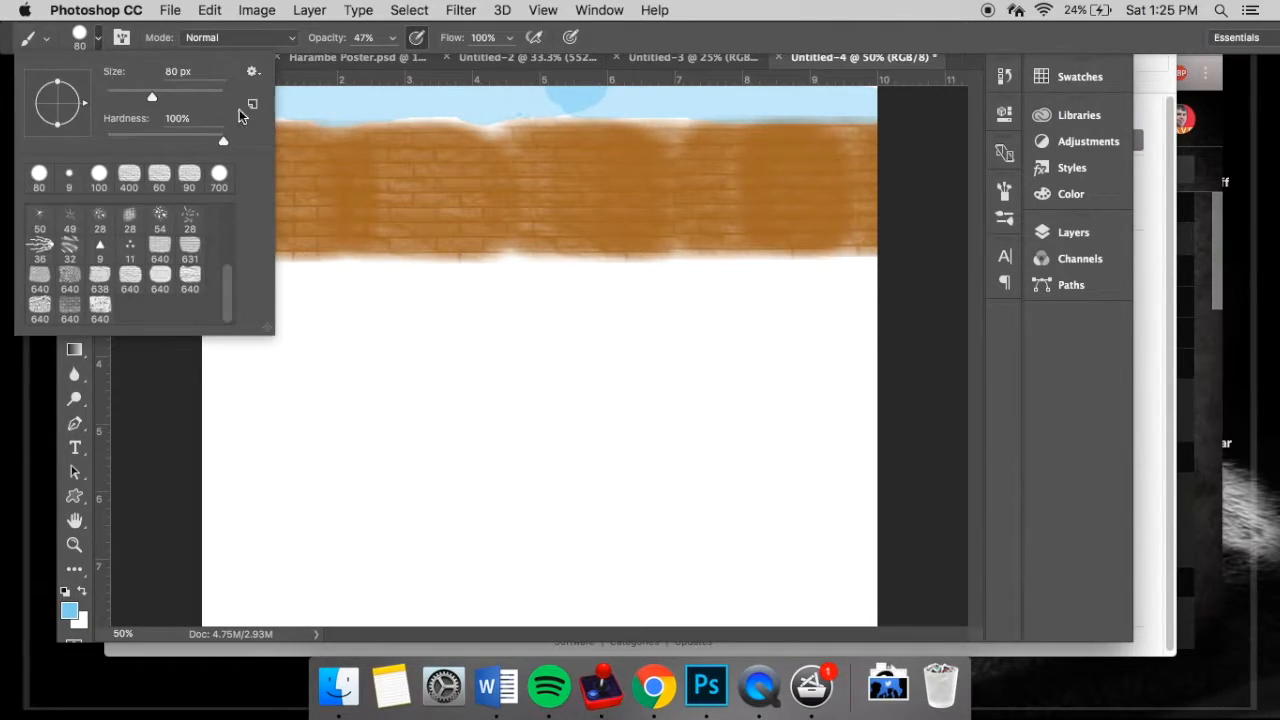
{"action": "left_click", "coordinate": [256, 76]}
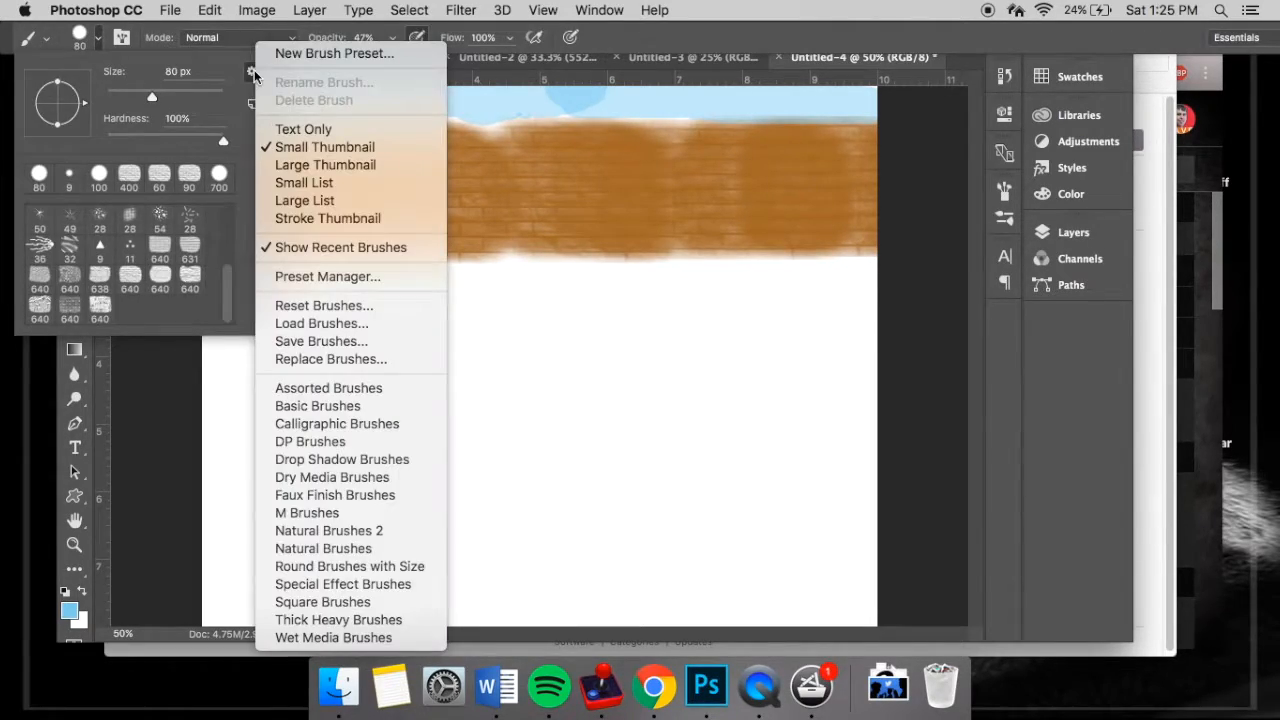
{"action": "left_click", "coordinate": [349, 326]}
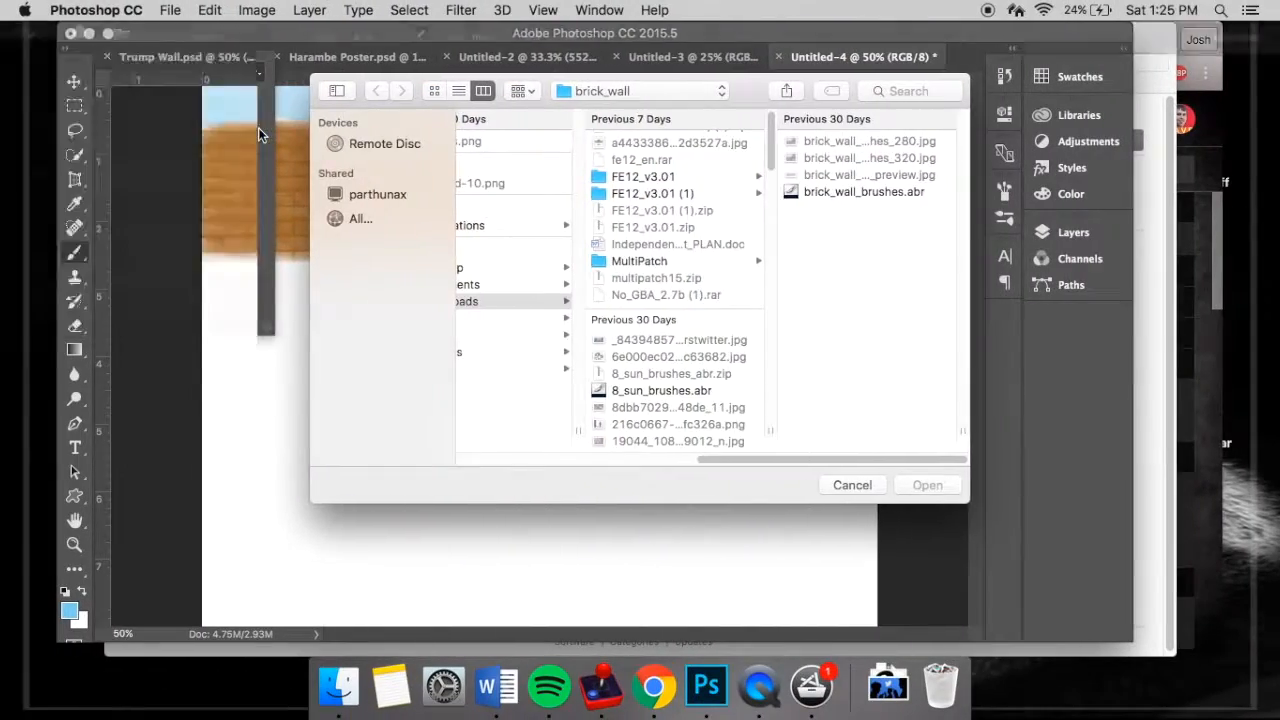
{"action": "scroll", "coordinate": [645, 306], "scroll_direction": "down", "scroll_amount": 5}
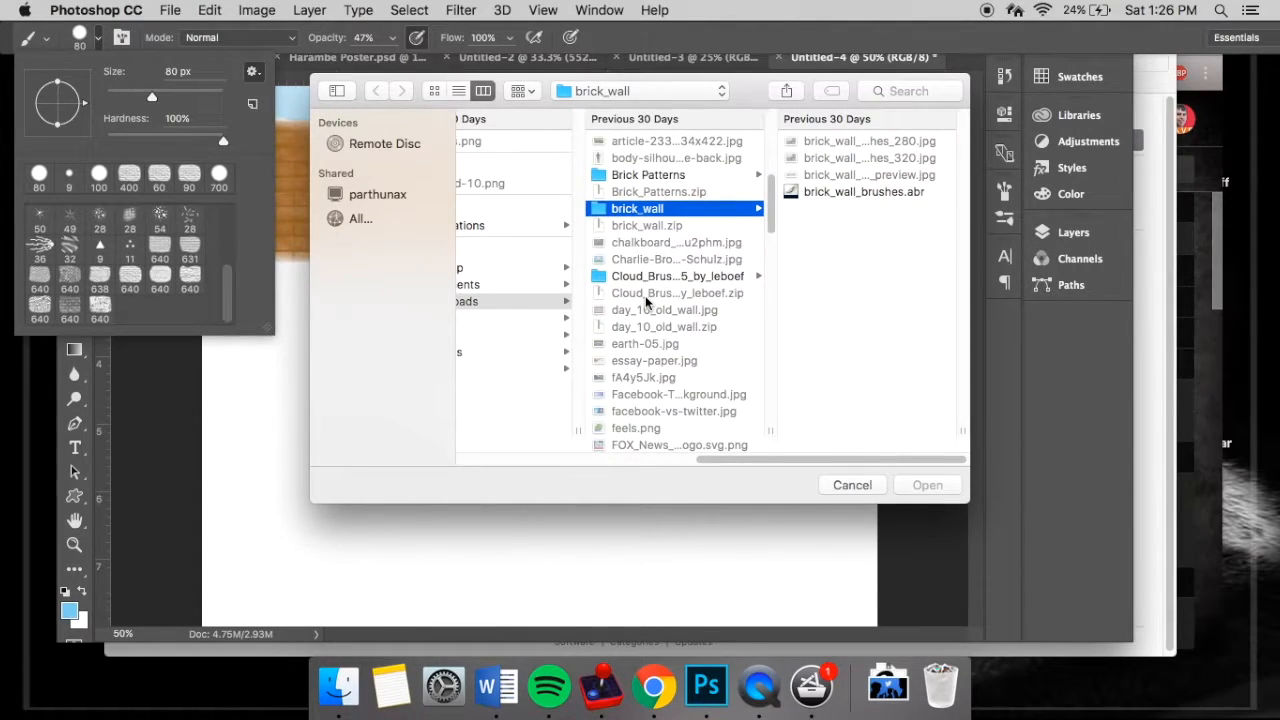
{"action": "left_click", "coordinate": [668, 277]}
{"action": "left_click", "coordinate": [826, 145]}
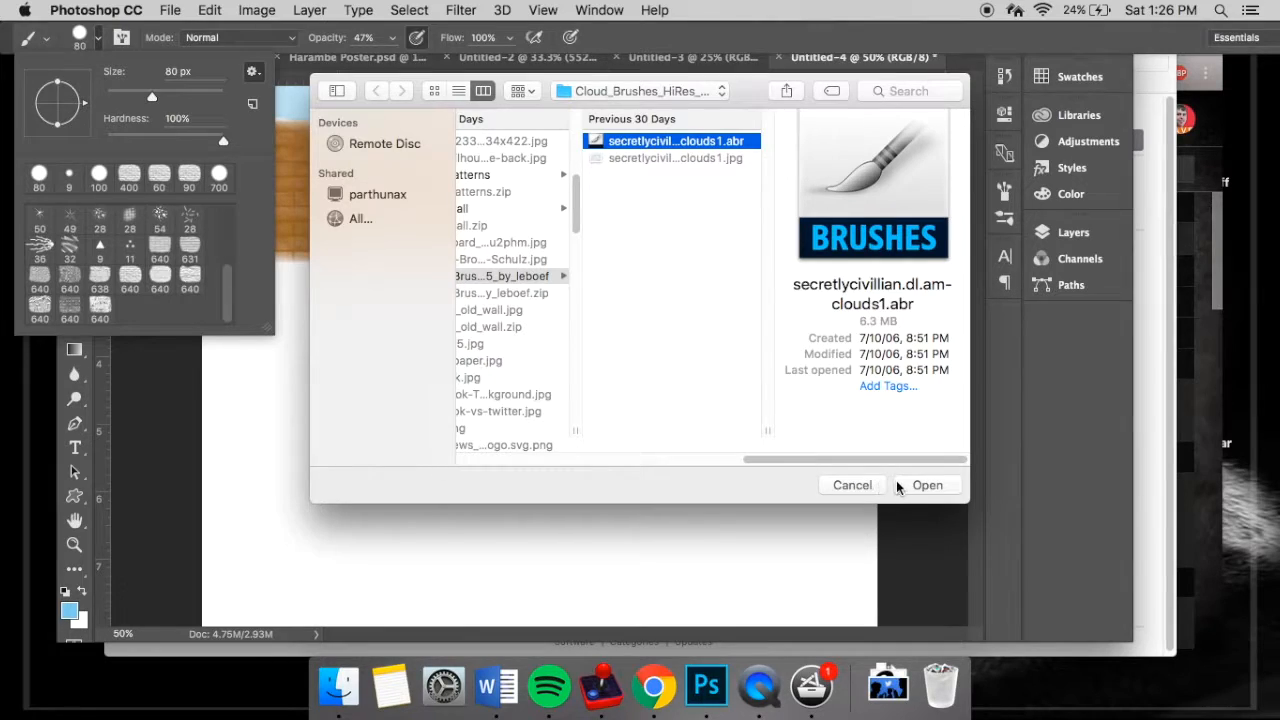
{"action": "left_click", "coordinate": [912, 493]}
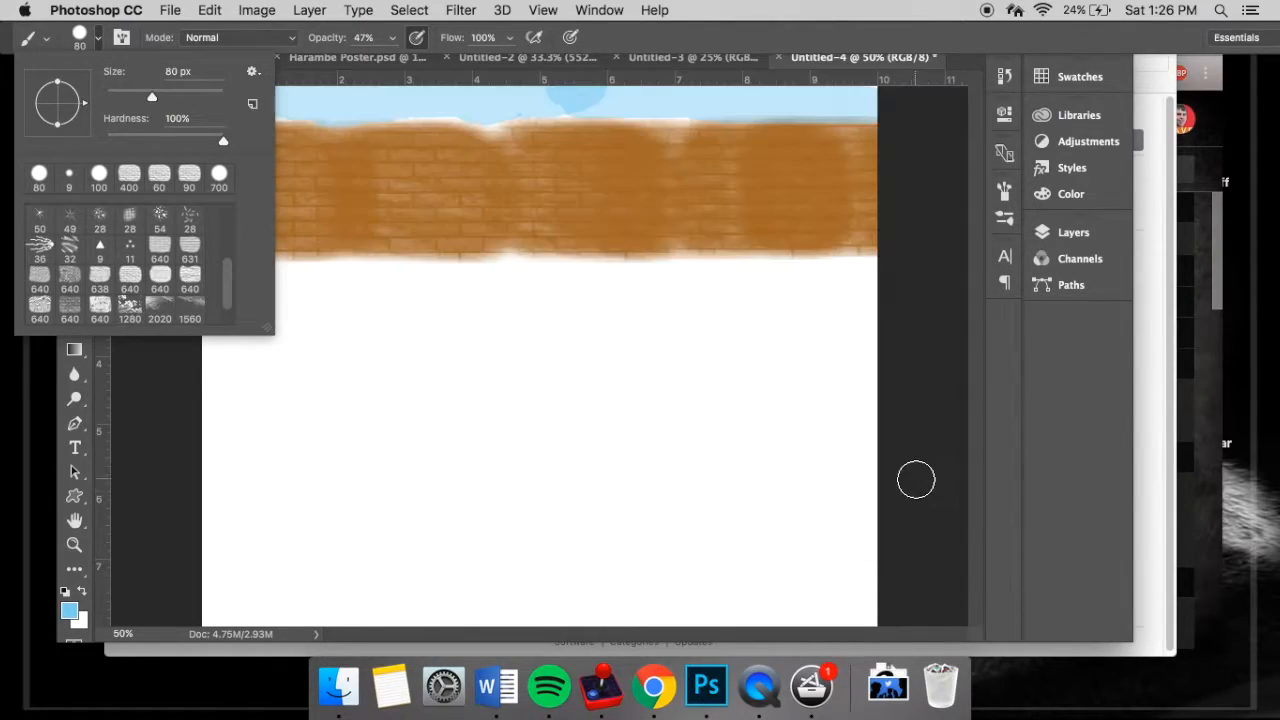
- Choose the first 1280 px cloud brush from the loaded set and set the foreground colour to white
{"action": "scroll", "coordinate": [185, 245], "scroll_direction": "down", "scroll_amount": 1}
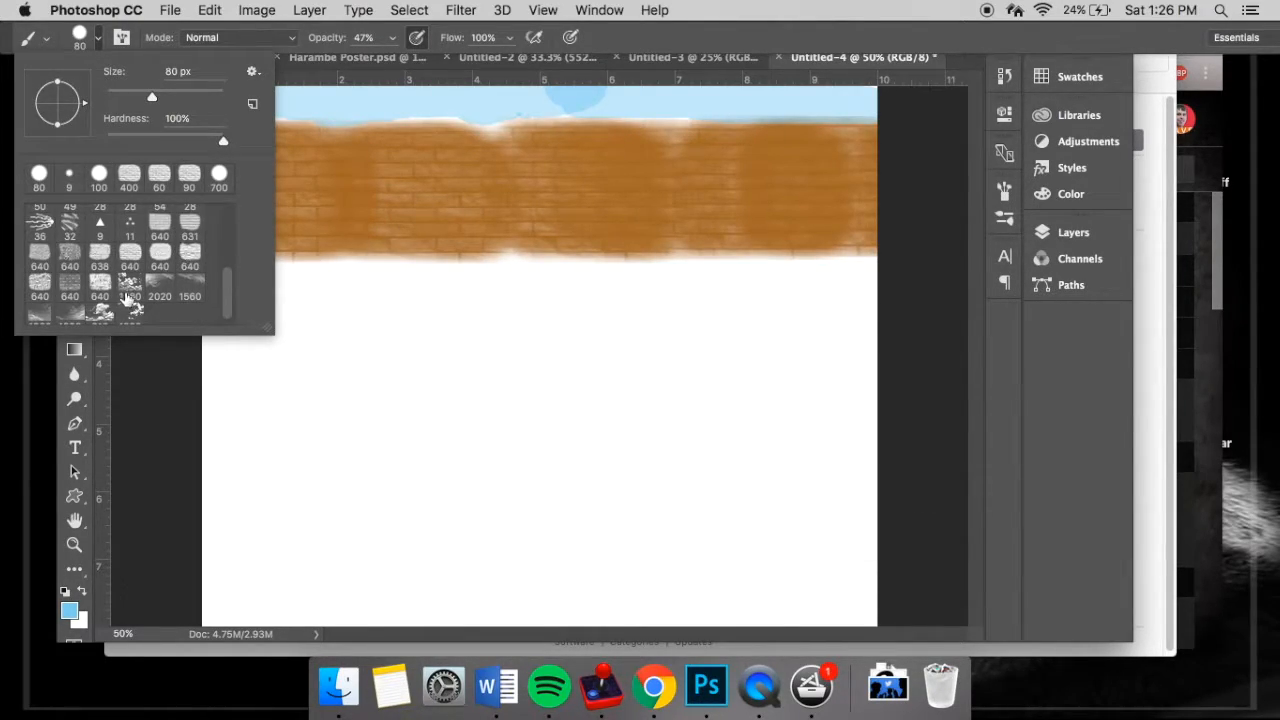
{"action": "left_click", "coordinate": [129, 295]}
{"action": "left_click", "coordinate": [100, 40]}
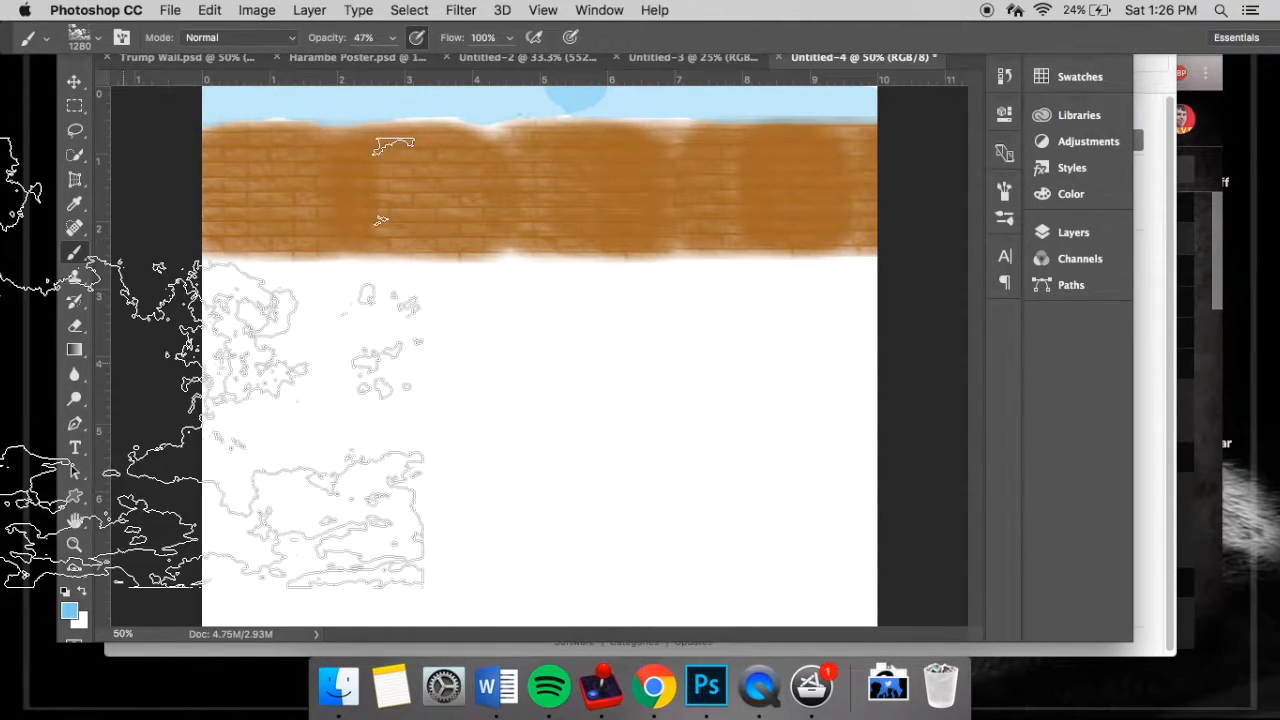
{"action": "left_click", "coordinate": [1070, 194]}
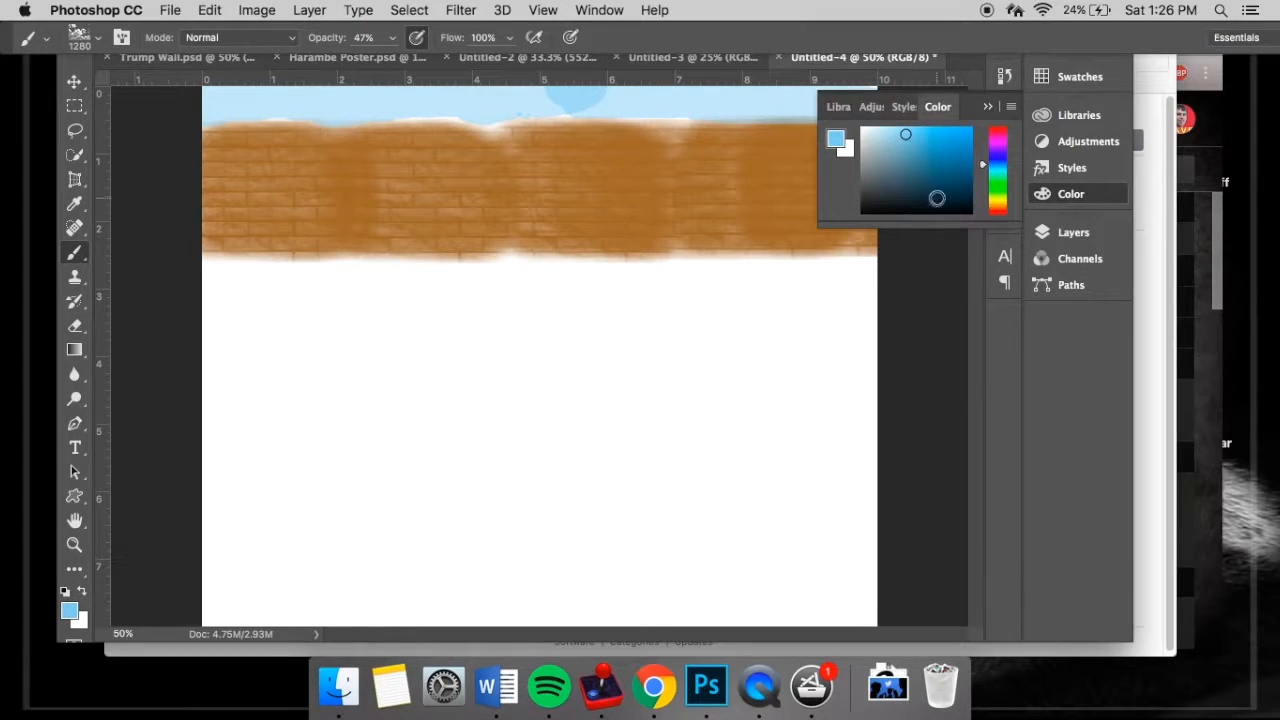
{"action": "left_click_drag", "start_coordinate": [874, 145], "coordinate": [808, 108]}
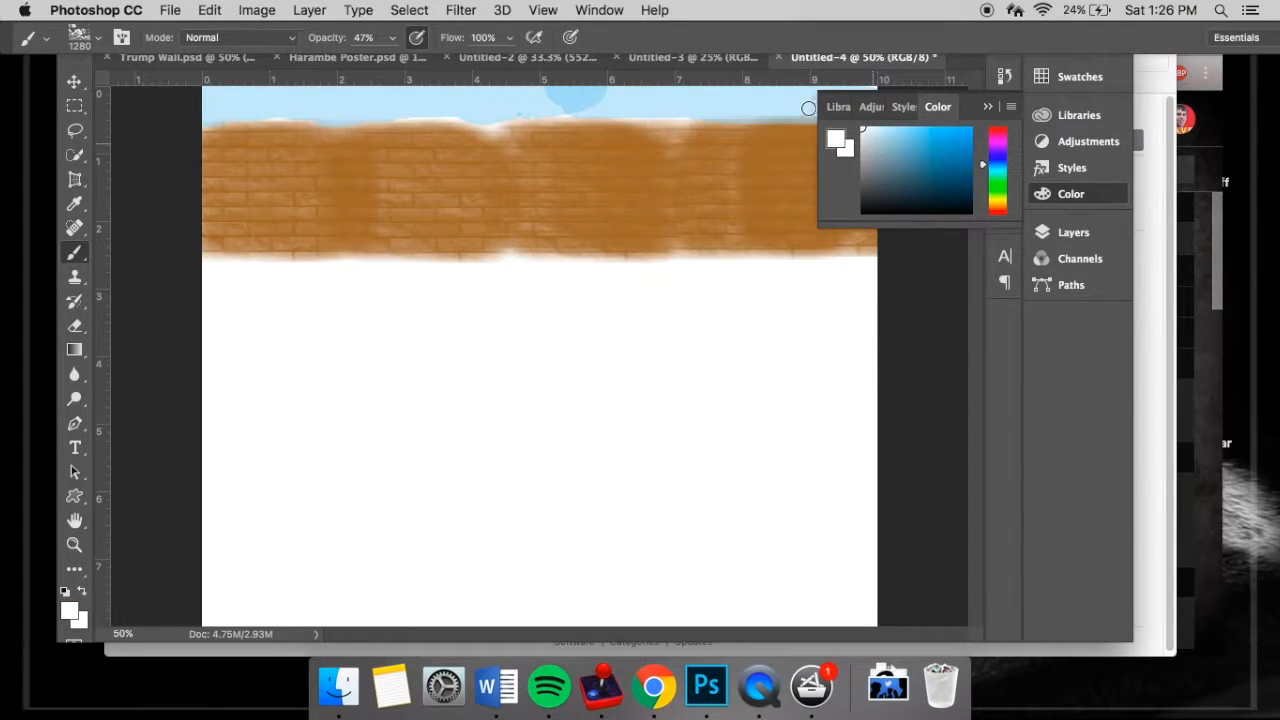
{"action": "left_click", "coordinate": [986, 107]}
- Reduce the cloud brush to 125 px and lower its opacity to 26%
{"action": "key", "text": "bracketleft"}
{"action": "key", "text": "bracketleft"}
{"action": "key", "text": "bracketleft"}
{"action": "key", "text": "bracketleft"}
{"action": "key", "text": "bracketleft"}
{"action": "key", "text": "bracketleft"}
{"action": "key", "text": "bracketleft"}
{"action": "key", "text": "bracketleft"}
{"action": "key", "text": "bracketleft"}
{"action": "key", "text": "bracketleft"}
{"action": "key", "text": "bracketleft"}
{"action": "key", "text": "bracketleft"}
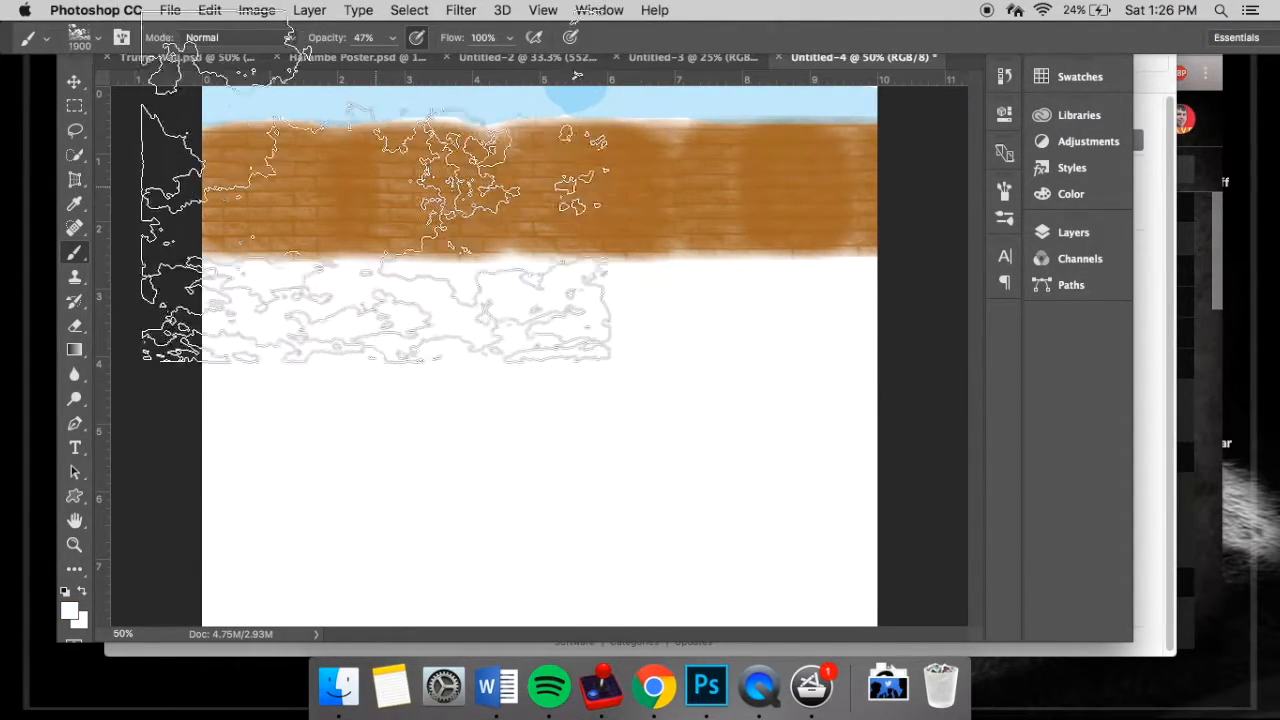
{"action": "key", "text": "bracketright"}
{"action": "key", "text": "bracketright"}
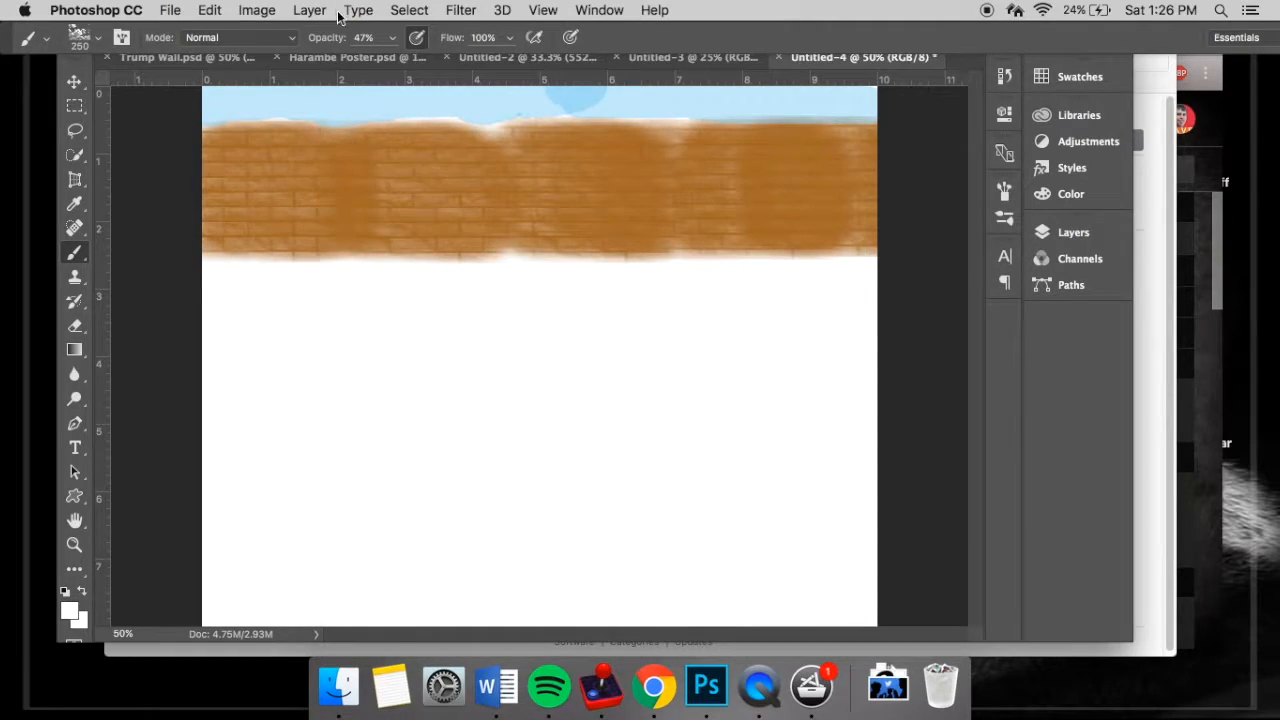
{"action": "left_click_drag", "start_coordinate": [325, 38], "coordinate": [307, 36]}
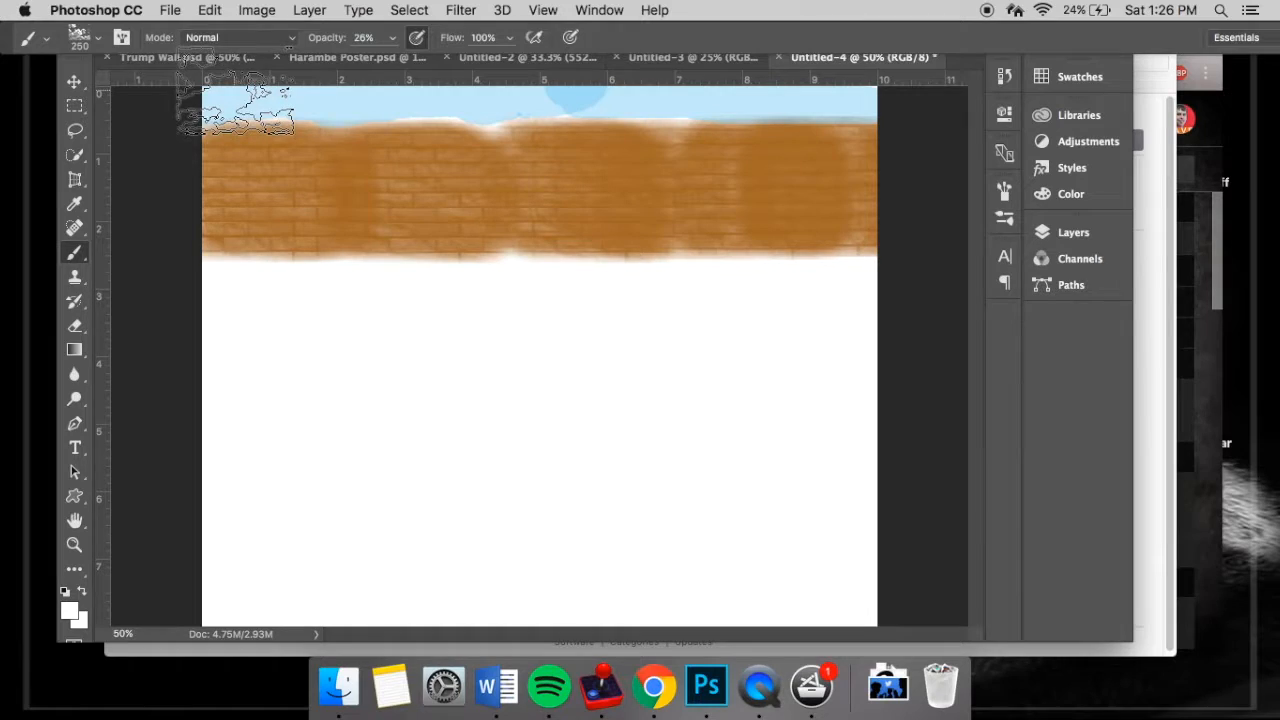
{"action": "key", "text": "bracketleft"}
{"action": "key", "text": "bracketleft"}
{"action": "key", "text": "bracketleft"}
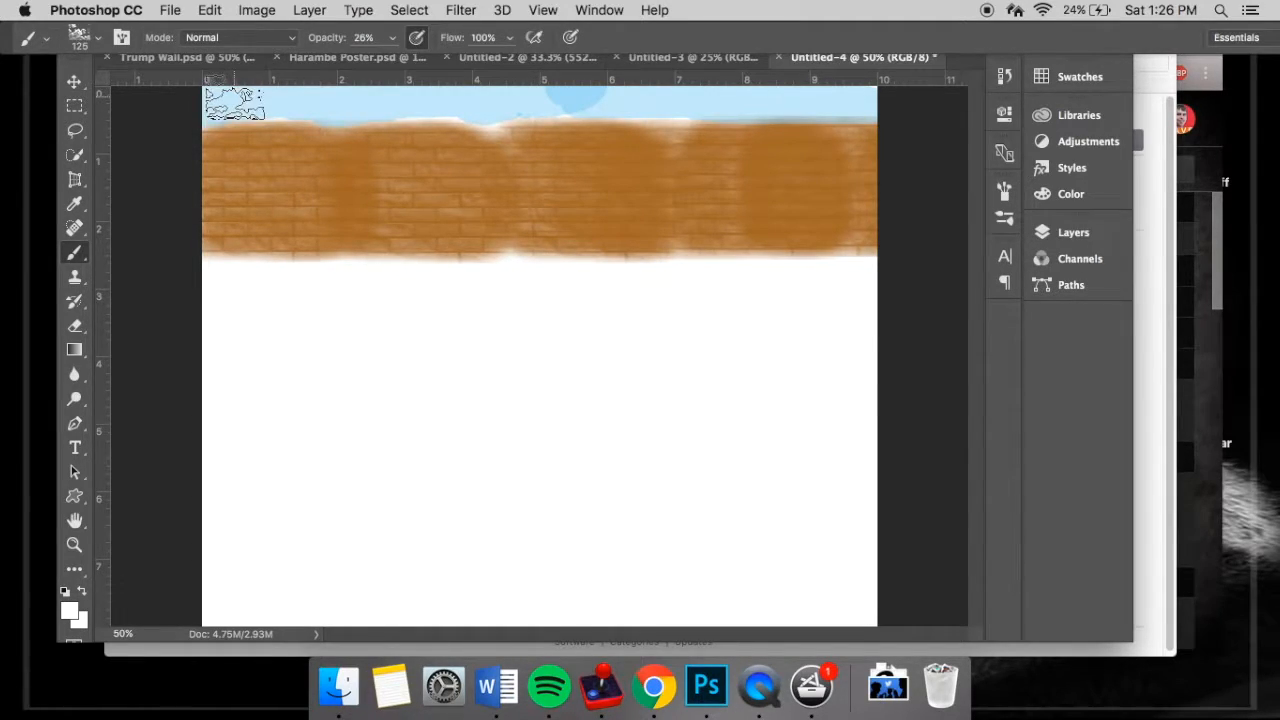
{"action": "key", "text": "bracketleft"}
- Paint soft white clouds along the blue sky strip above the brick wall
{"action": "mouse_move", "coordinate": [231, 104]}
{"action": "left_mouse_down"}
{"action": "mouse_move", "coordinate": [617, 96]}
{"action": "mouse_move", "coordinate": [549, 95]}
{"action": "mouse_move", "coordinate": [576, 95]}
{"action": "left_mouse_up"}
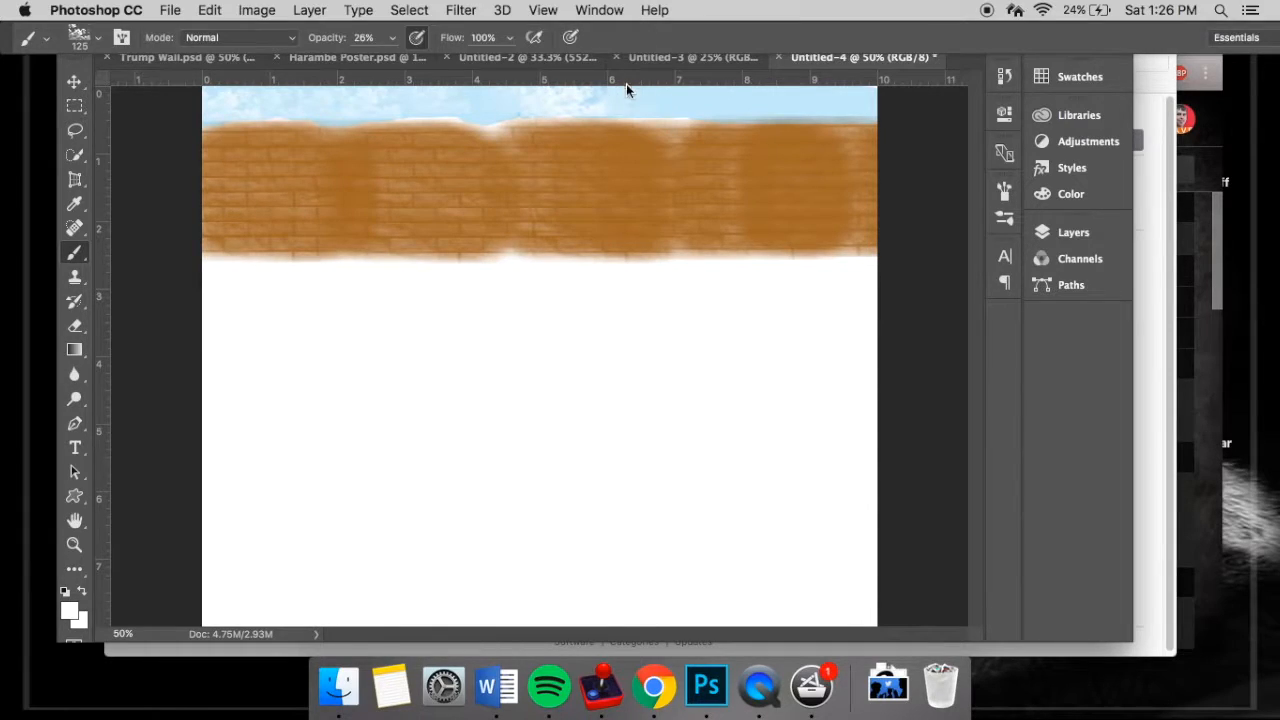
{"action": "mouse_move", "coordinate": [646, 99]}
{"action": "left_mouse_down"}
{"action": "mouse_move", "coordinate": [739, 103]}
{"action": "mouse_move", "coordinate": [712, 100]}
{"action": "left_mouse_up"}
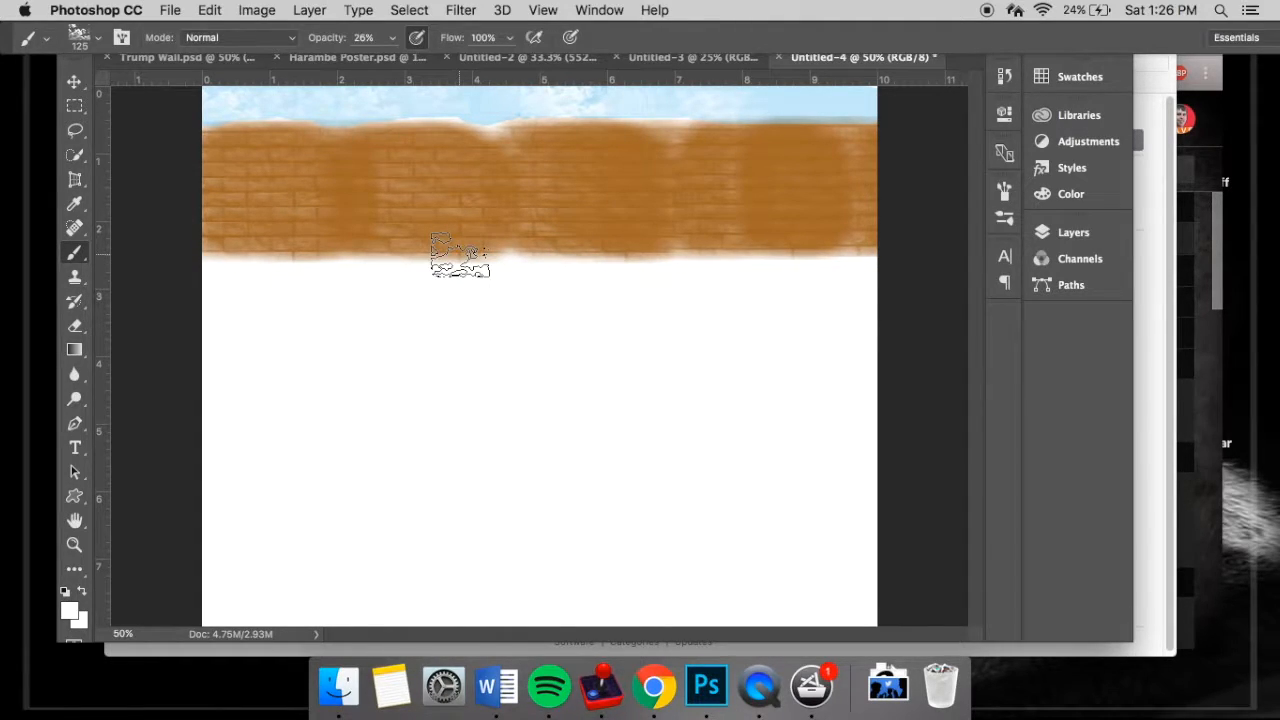
{"action": "left_click_drag", "start_coordinate": [458, 98], "coordinate": [491, 105]}
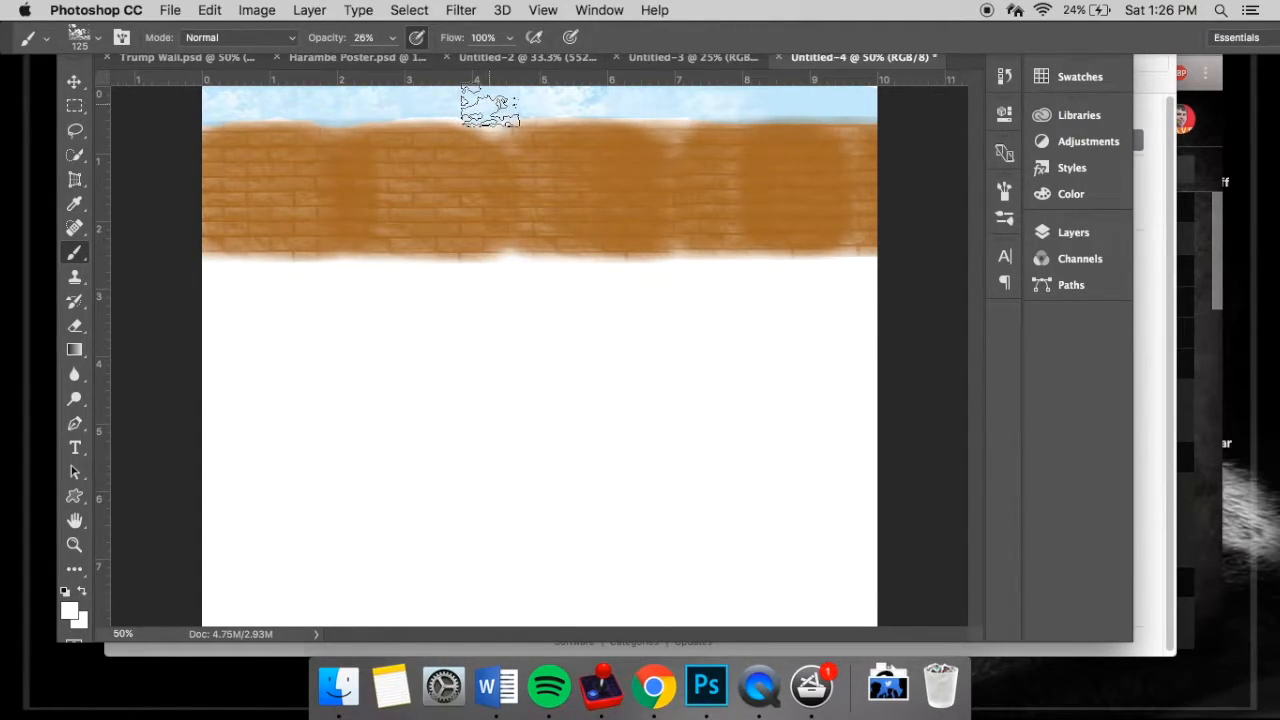
- Load the sun brush file 8_sun_brushes.abr from the Downloads folder into the brush presets
{"action": "left_click", "coordinate": [100, 36]}
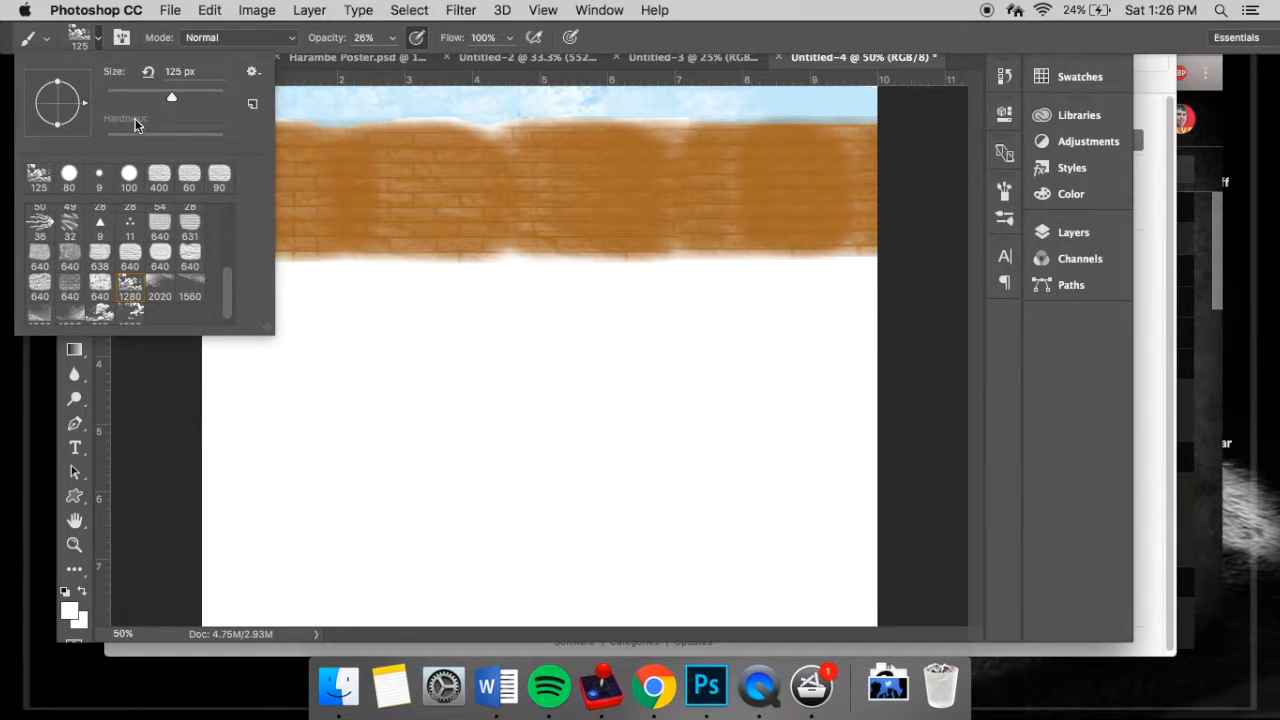
{"action": "left_click", "coordinate": [253, 71]}
{"action": "left_click", "coordinate": [301, 328]}
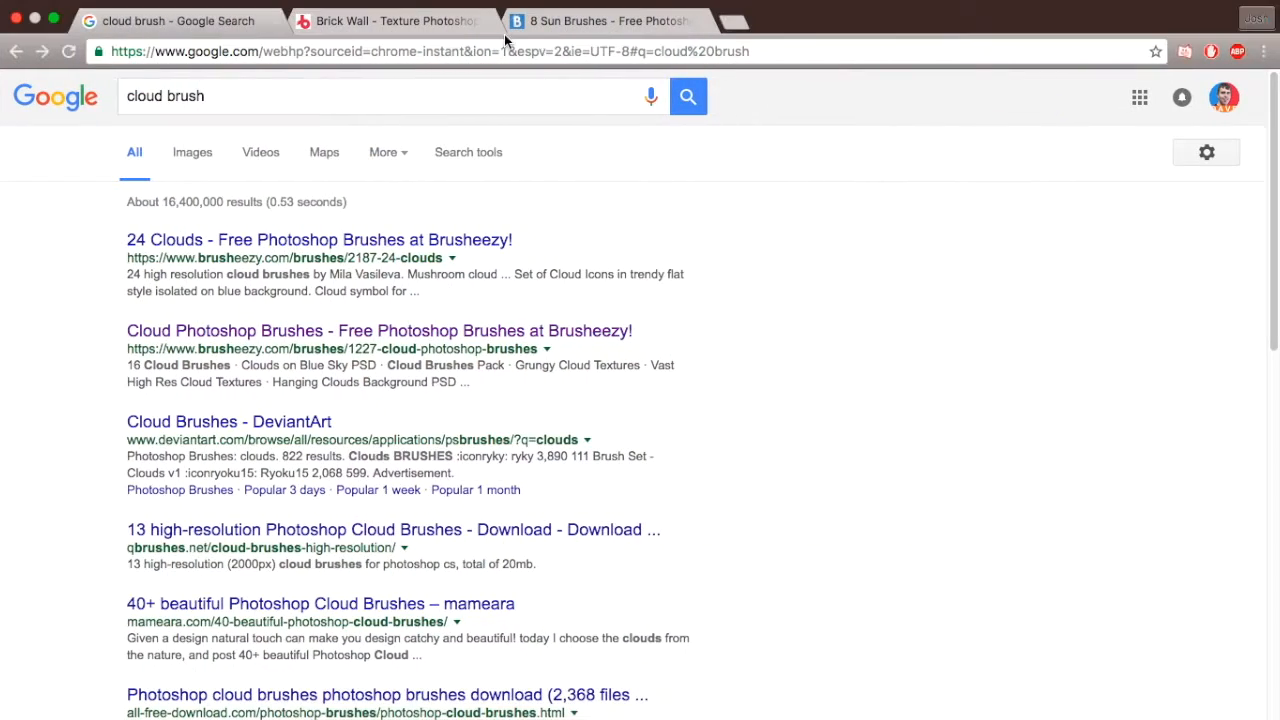
{"action": "left_click", "coordinate": [510, 26]}
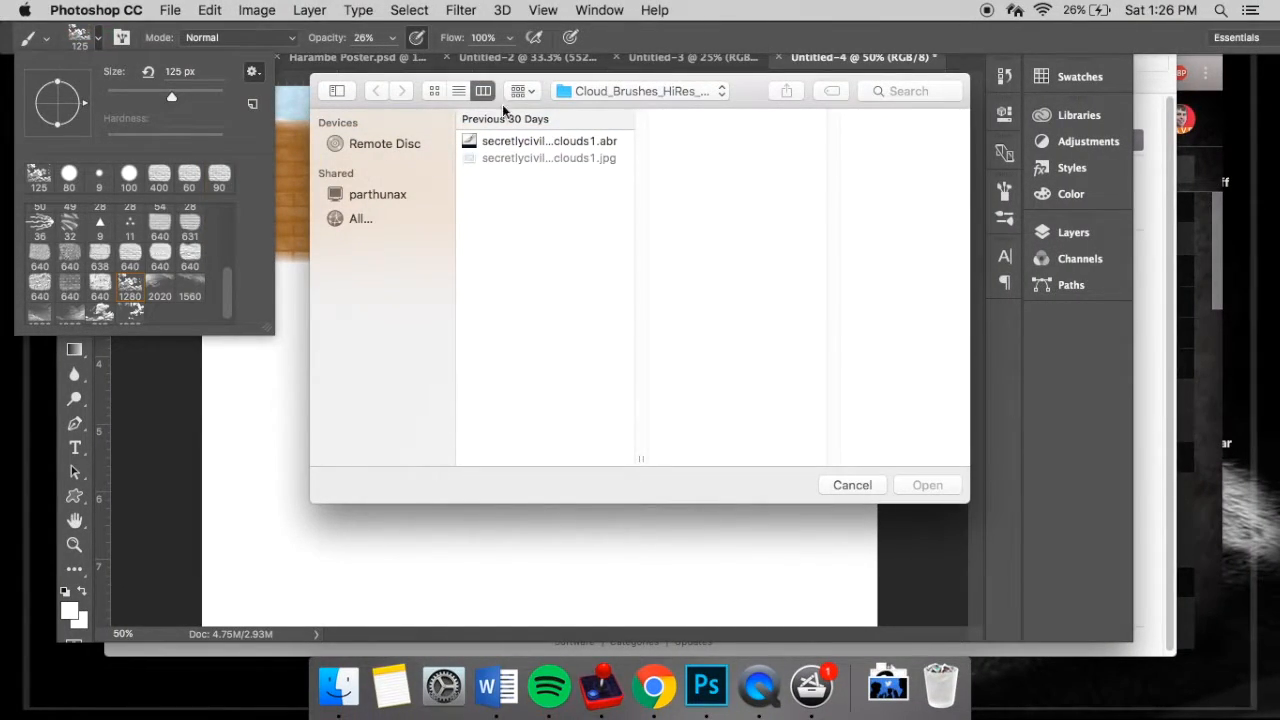
{"action": "left_click", "coordinate": [562, 96]}
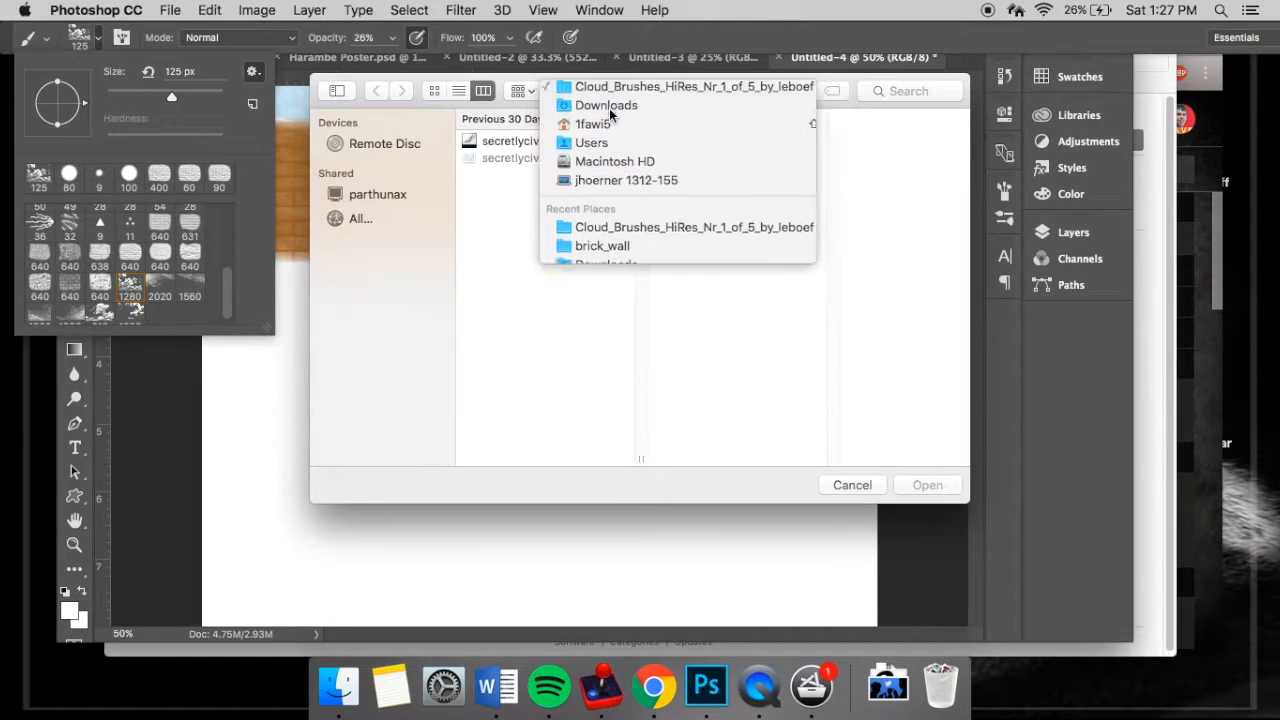
{"action": "left_click", "coordinate": [606, 106]}
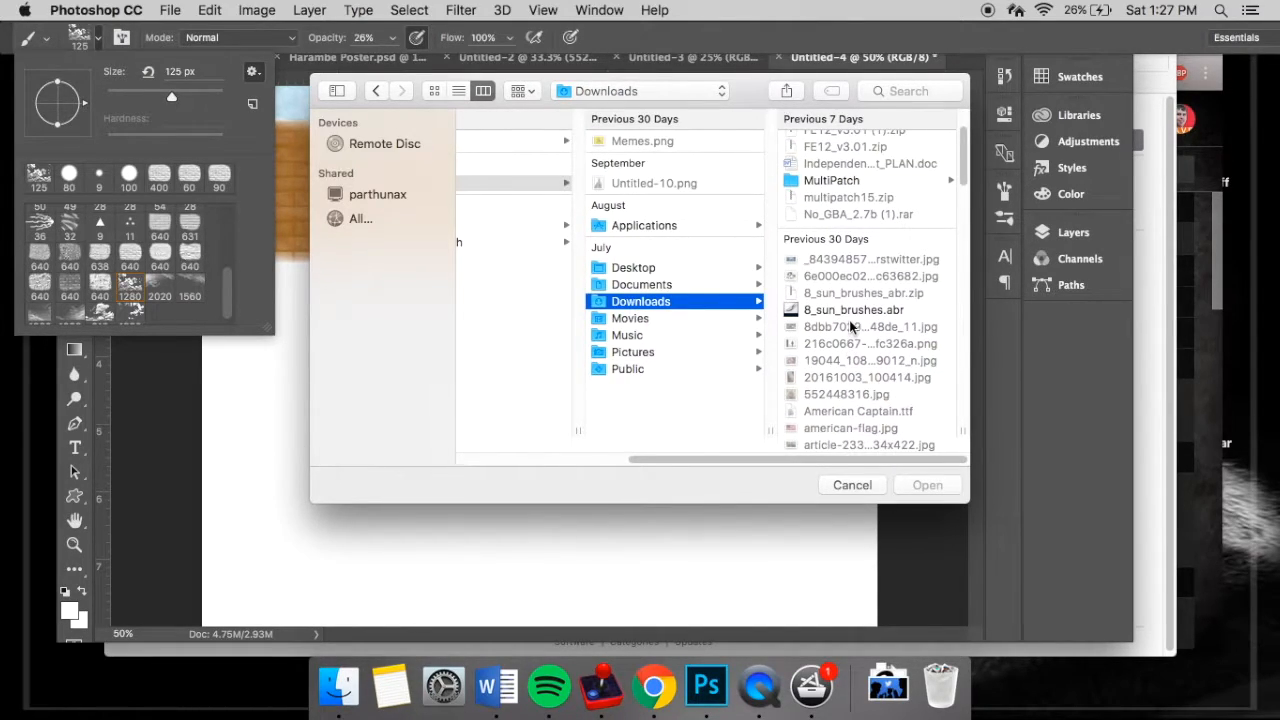
{"action": "left_click", "coordinate": [850, 314]}
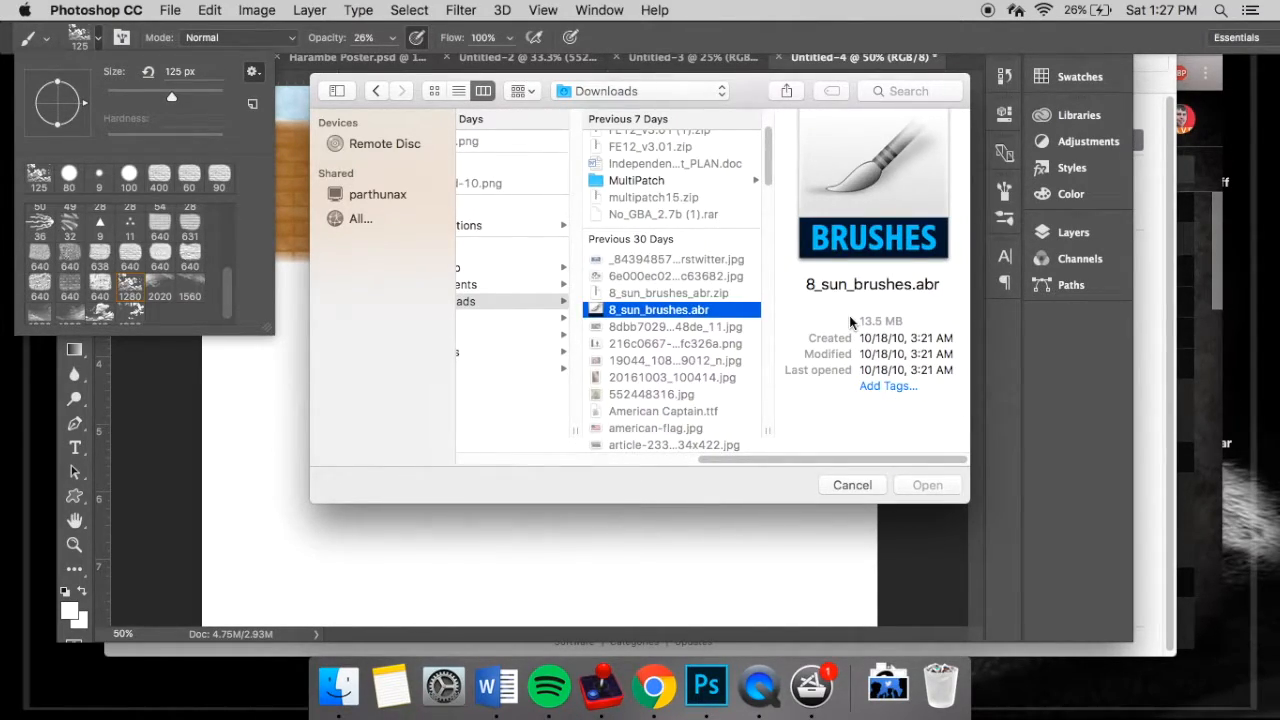
{"action": "left_click", "coordinate": [927, 486]}
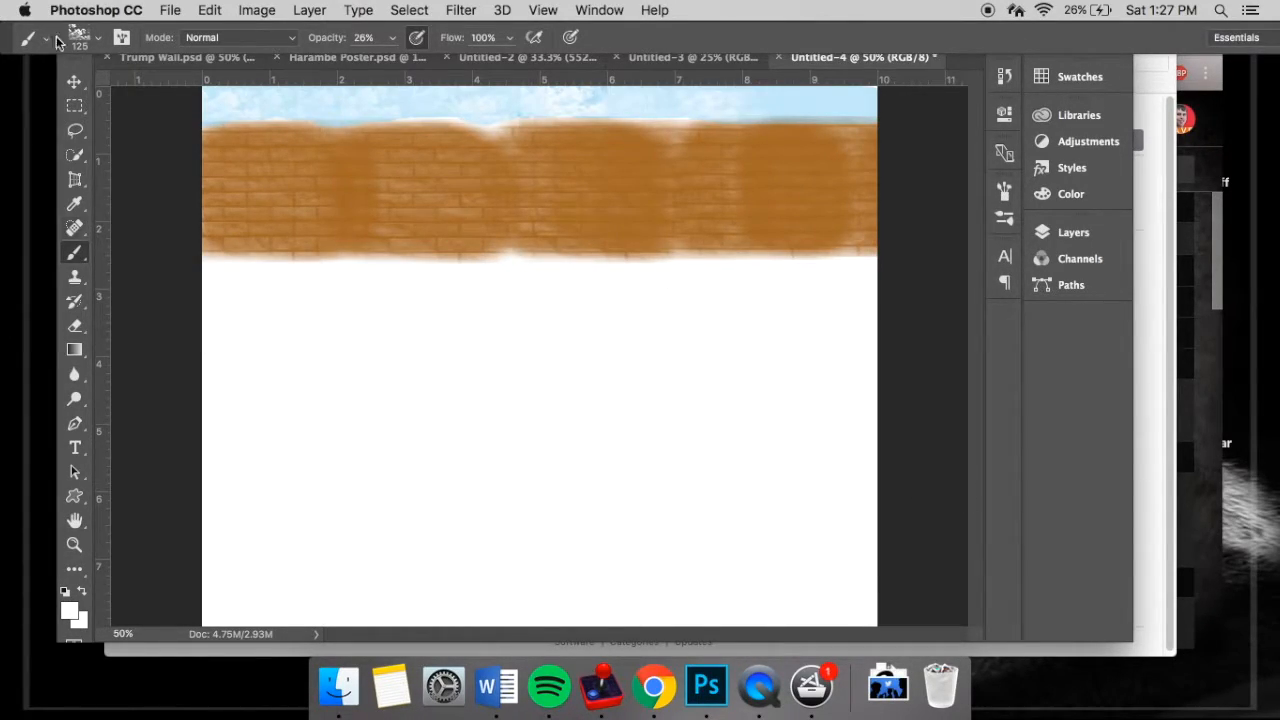
- Choose the 2490 px sunburst brush and reduce its size to 175 px
{"action": "left_click", "coordinate": [98, 38]}
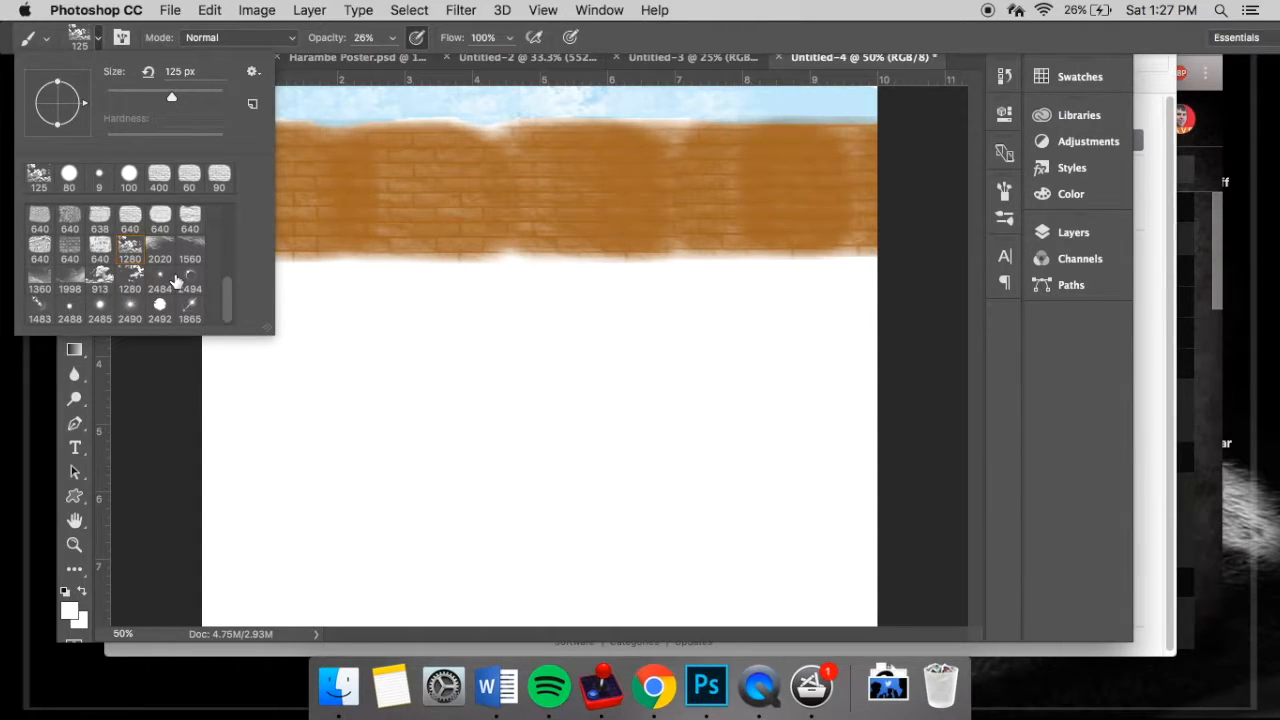
{"action": "left_click", "coordinate": [131, 304]}
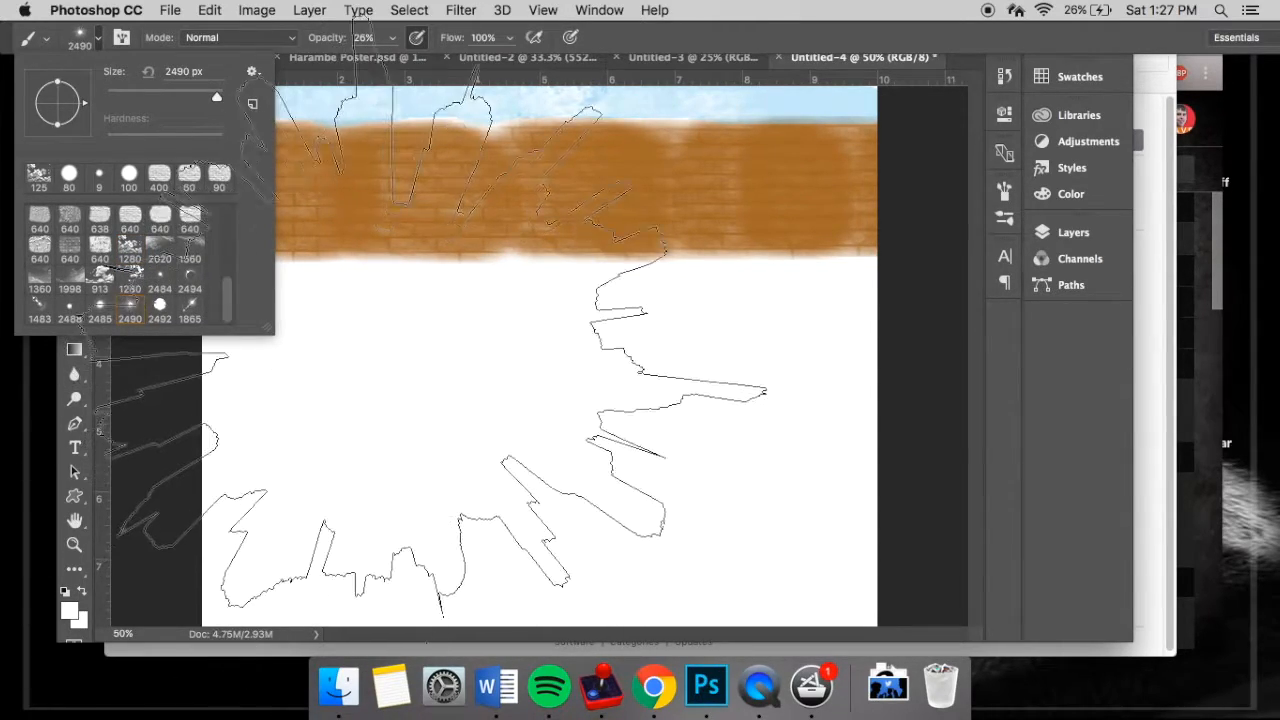
{"action": "left_click", "coordinate": [98, 38]}
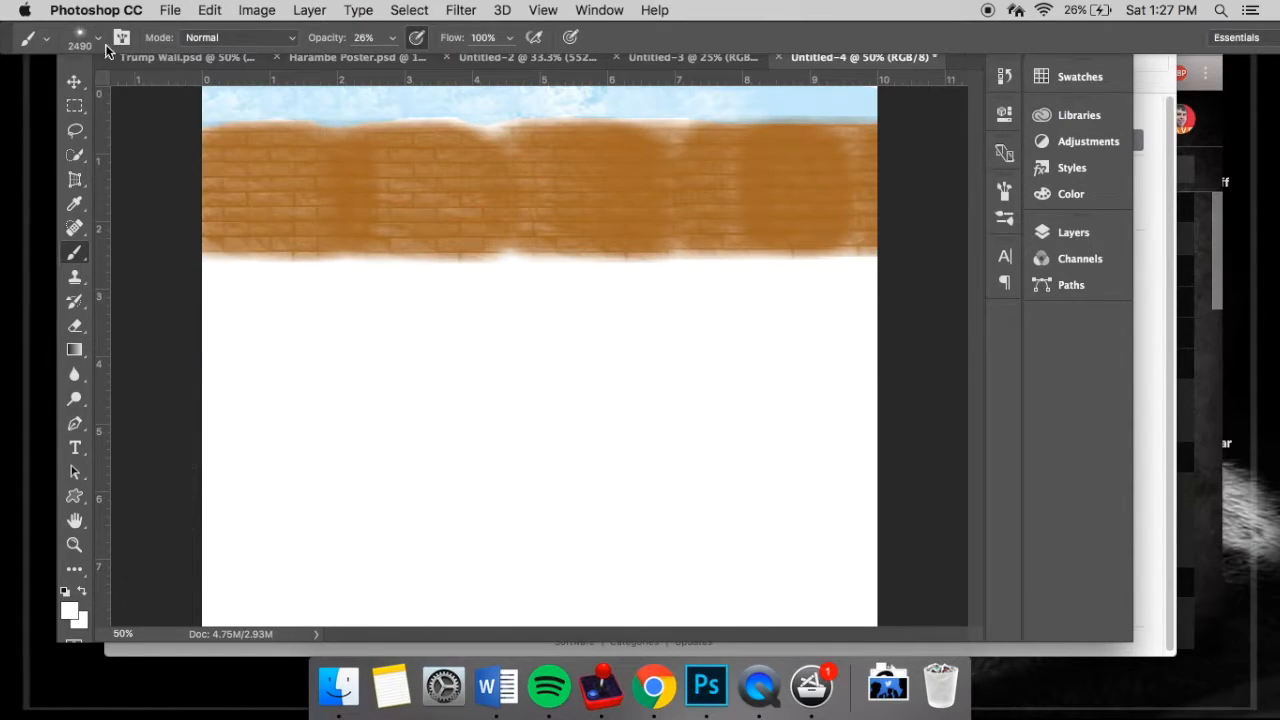
{"action": "key", "text": "p"}
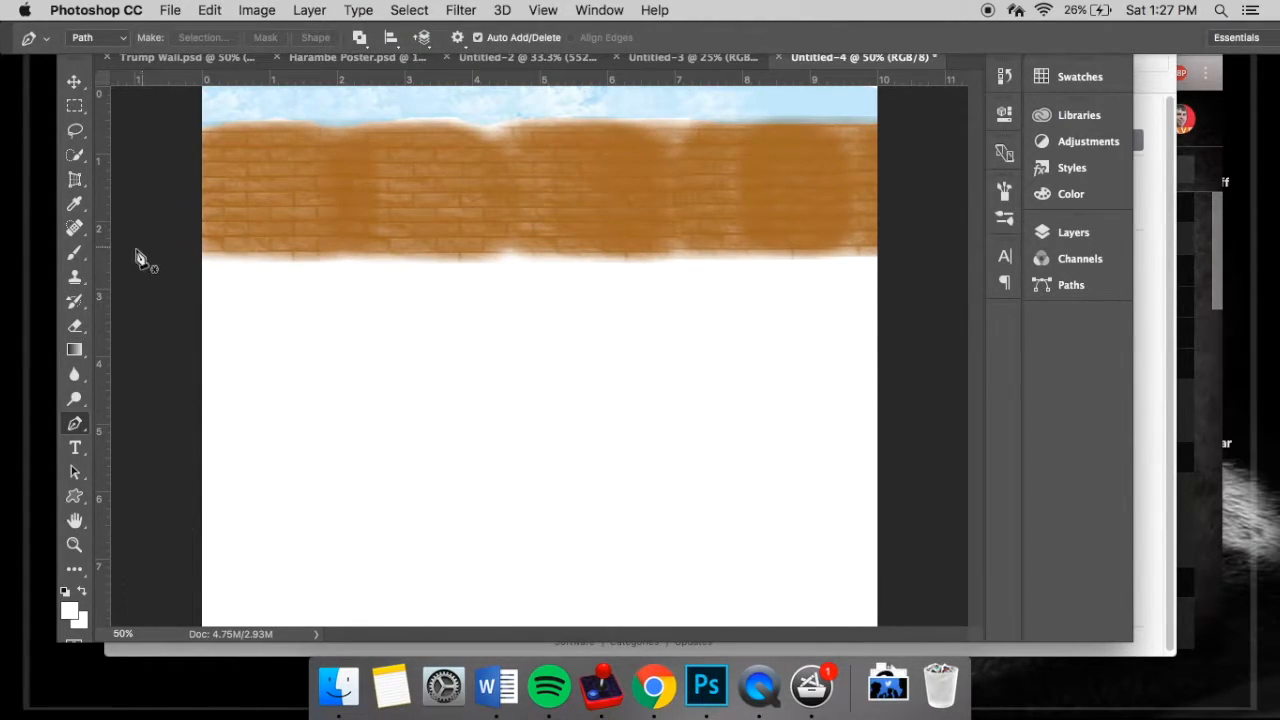
{"action": "left_click", "coordinate": [74, 252]}
{"action": "key", "text": "bracketleft"}
{"action": "key", "text": "bracketleft"}
{"action": "key", "text": "bracketleft"}
{"action": "key", "text": "bracketleft"}
{"action": "key", "text": "bracketleft"}
{"action": "key", "text": "bracketleft"}
{"action": "key", "text": "bracketleft"}
{"action": "key", "text": "bracketleft"}
{"action": "key", "text": "bracketleft"}
{"action": "key", "text": "bracketleft"}
{"action": "key", "text": "bracketleft"}
{"action": "key", "text": "bracketleft"}
{"action": "key", "text": "bracketleft"}
{"action": "key", "text": "bracketleft"}
{"action": "key", "text": "bracketleft"}
{"action": "key", "text": "bracketleft"}
{"action": "key", "text": "bracketleft"}
{"action": "key", "text": "bracketleft"}
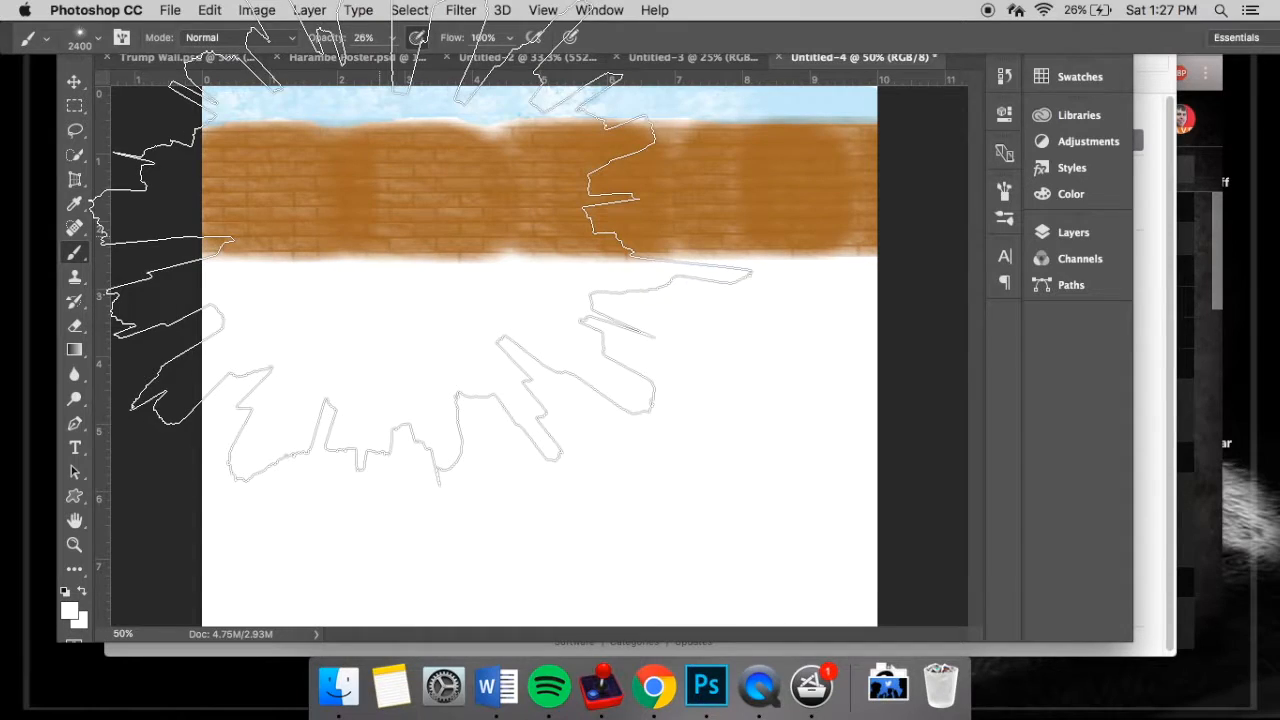
{"action": "key", "text": "bracketleft"}
{"action": "key", "text": "bracketleft"}
{"action": "key", "text": "bracketleft"}
{"action": "key", "text": "bracketleft"}
{"action": "key", "text": "bracketleft"}
{"action": "key", "text": "bracketleft"}
{"action": "key", "text": "bracketleft"}
{"action": "key", "text": "bracketleft"}
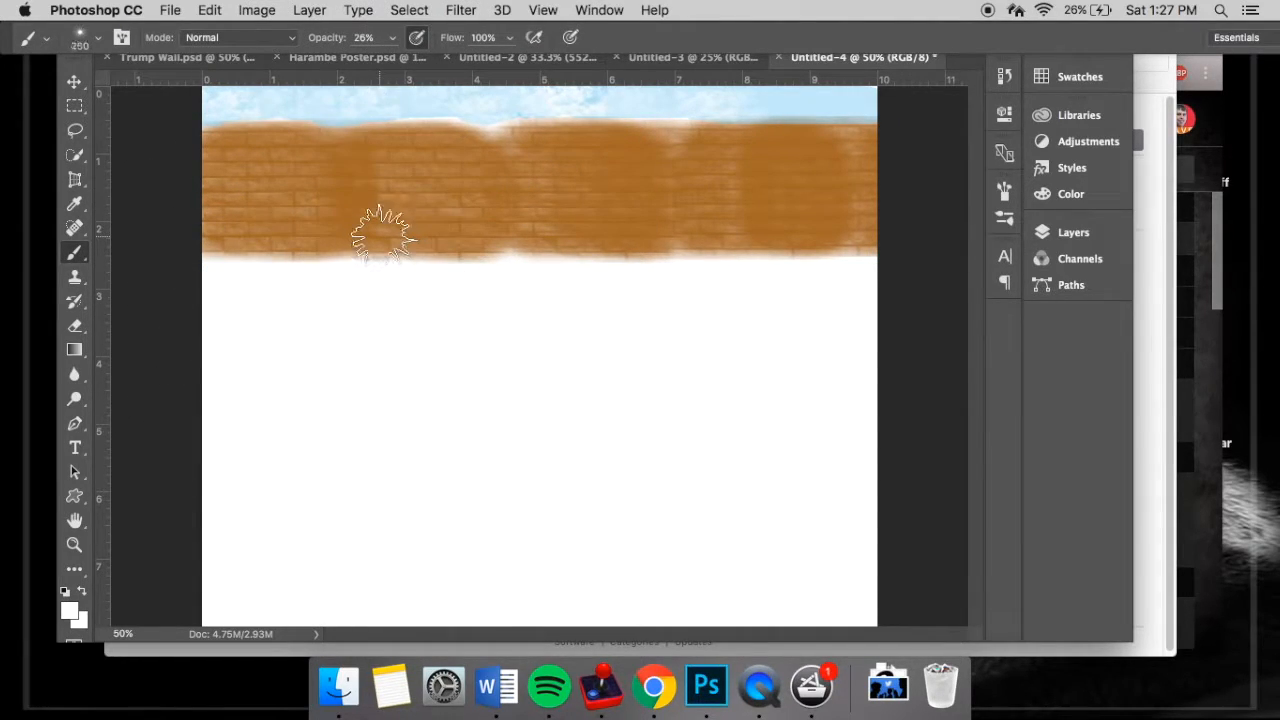
{"action": "key", "text": "p"}
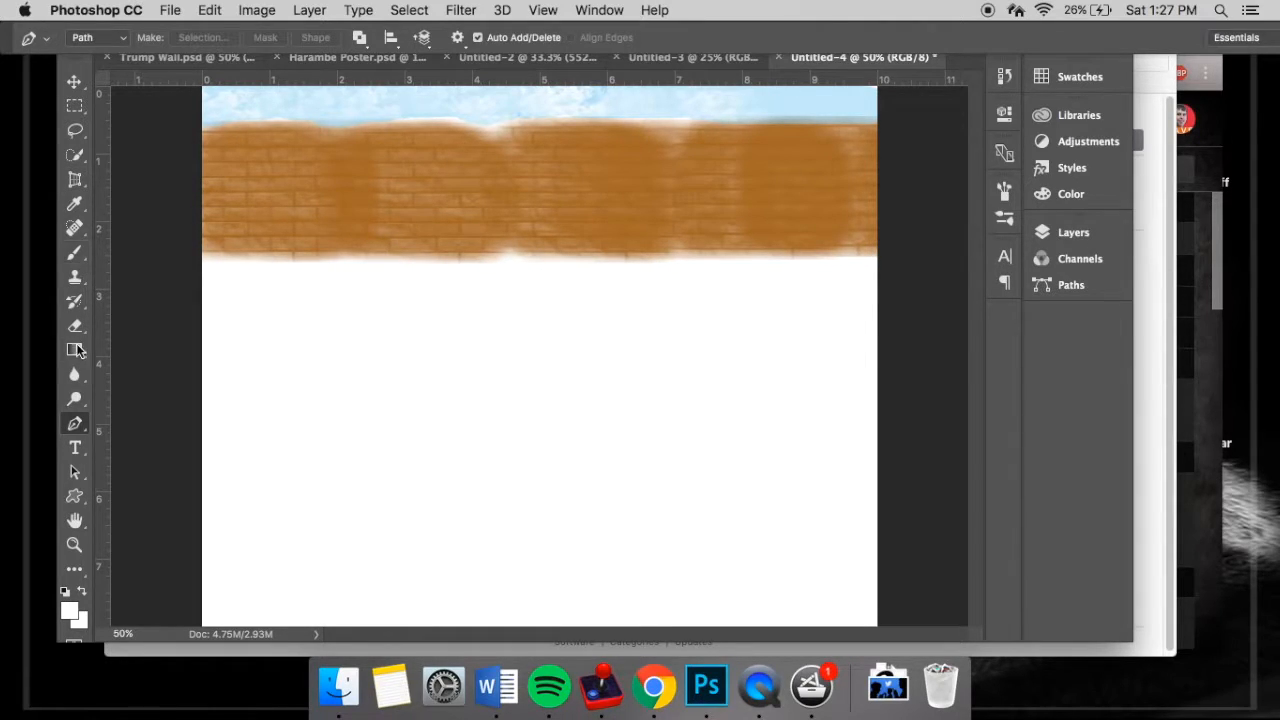
{"action": "left_click", "coordinate": [77, 257]}
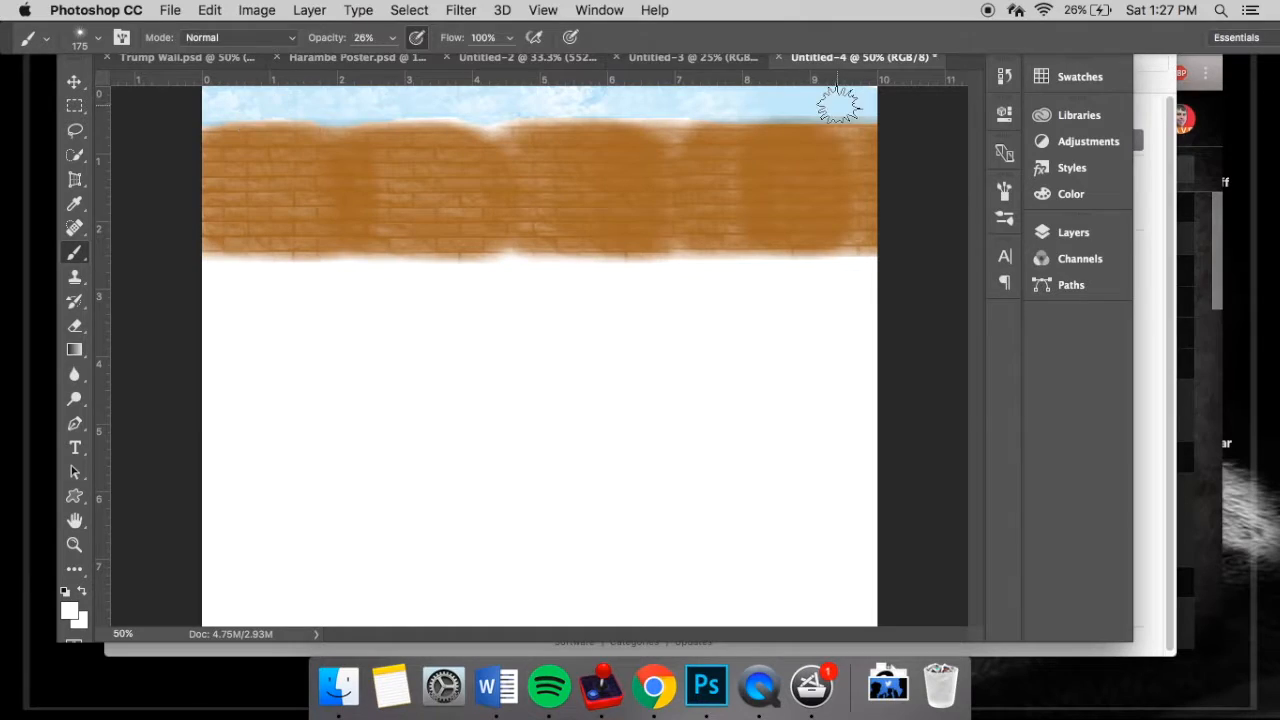
- Set the foreground colour to yellow and stamp a glowing sun near the right end of the sky strip
{"action": "left_click", "coordinate": [1065, 193]}
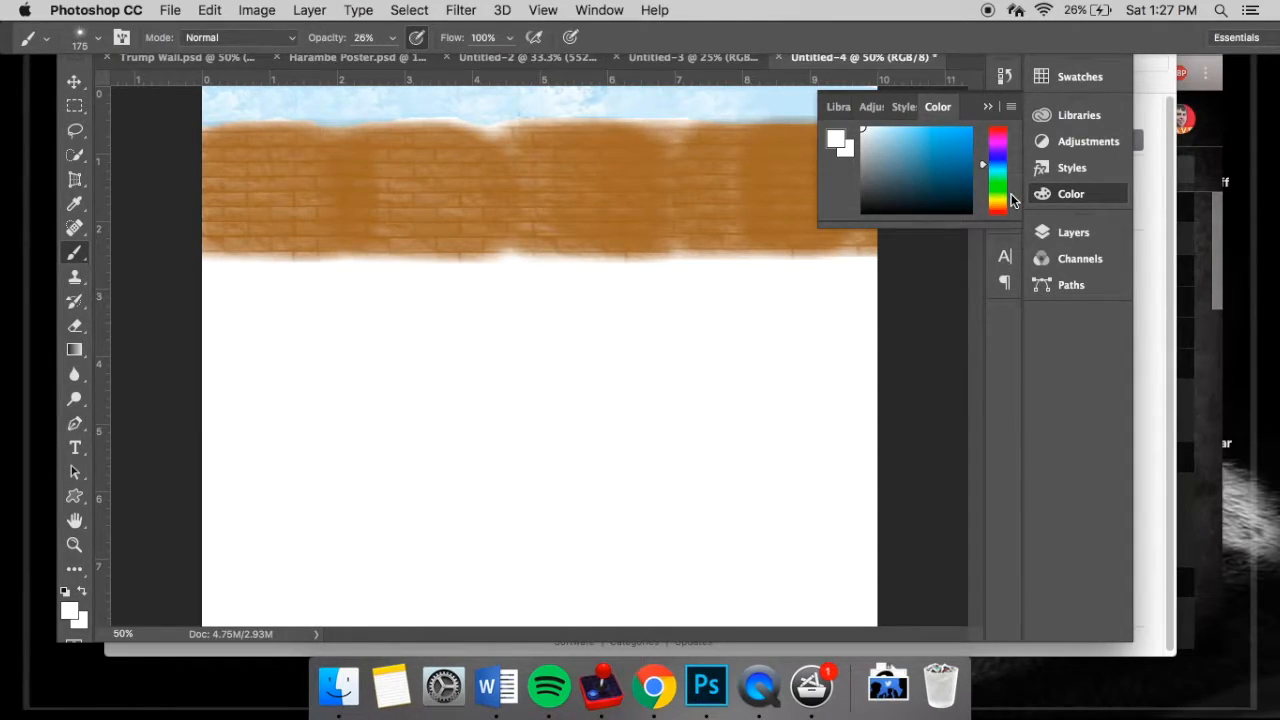
{"action": "left_click", "coordinate": [1000, 200]}
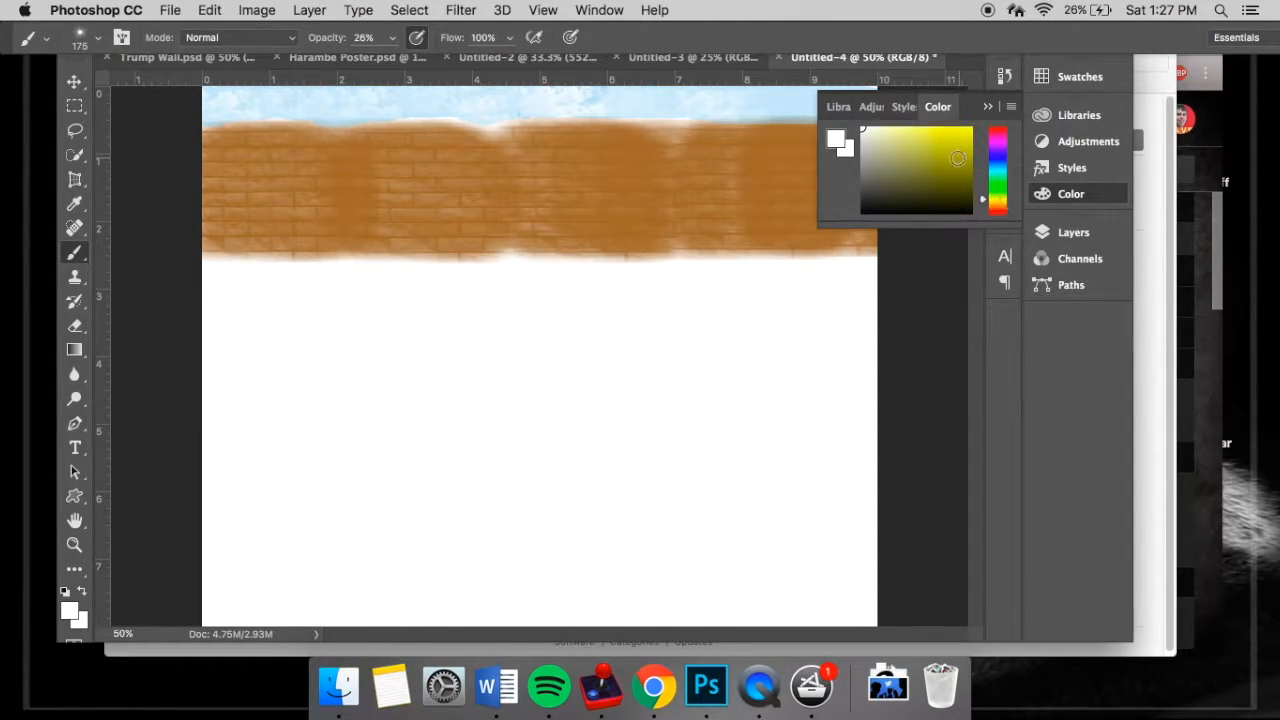
{"action": "left_click", "coordinate": [950, 155]}
{"action": "left_click", "coordinate": [948, 138]}
{"action": "left_click", "coordinate": [963, 135]}
{"action": "left_click", "coordinate": [989, 107]}
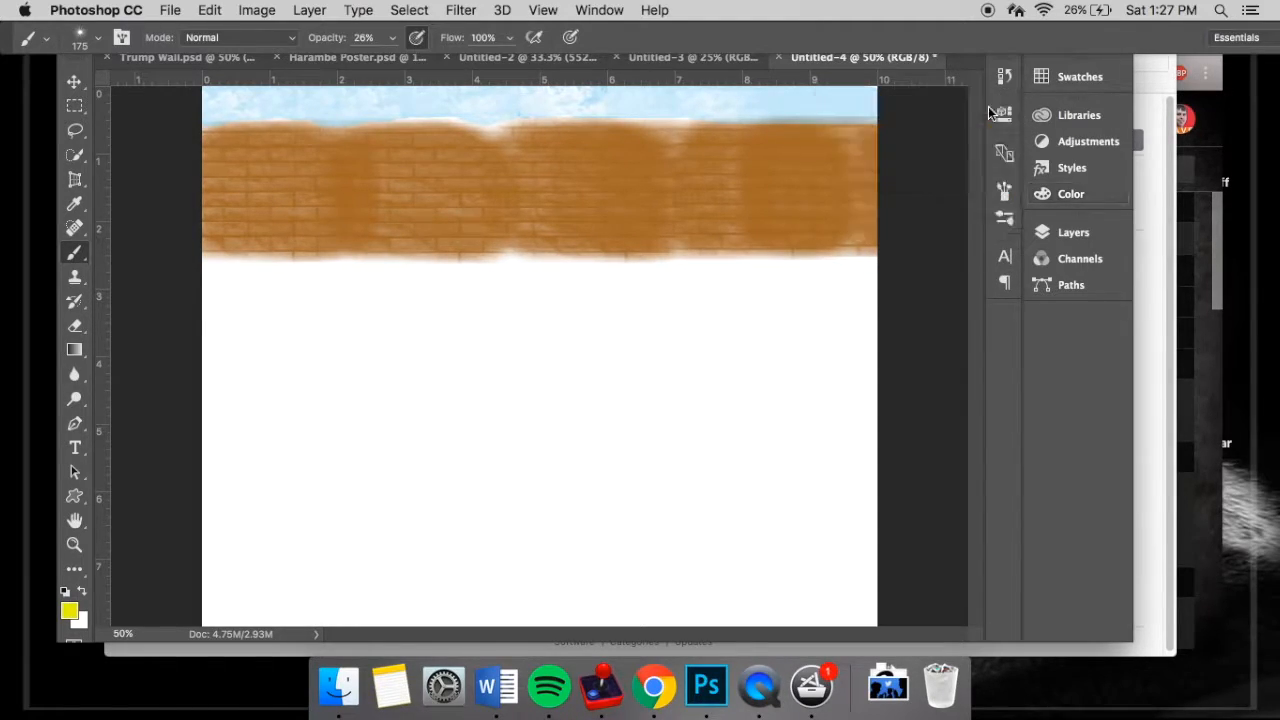
{"action": "left_click", "coordinate": [834, 102]}
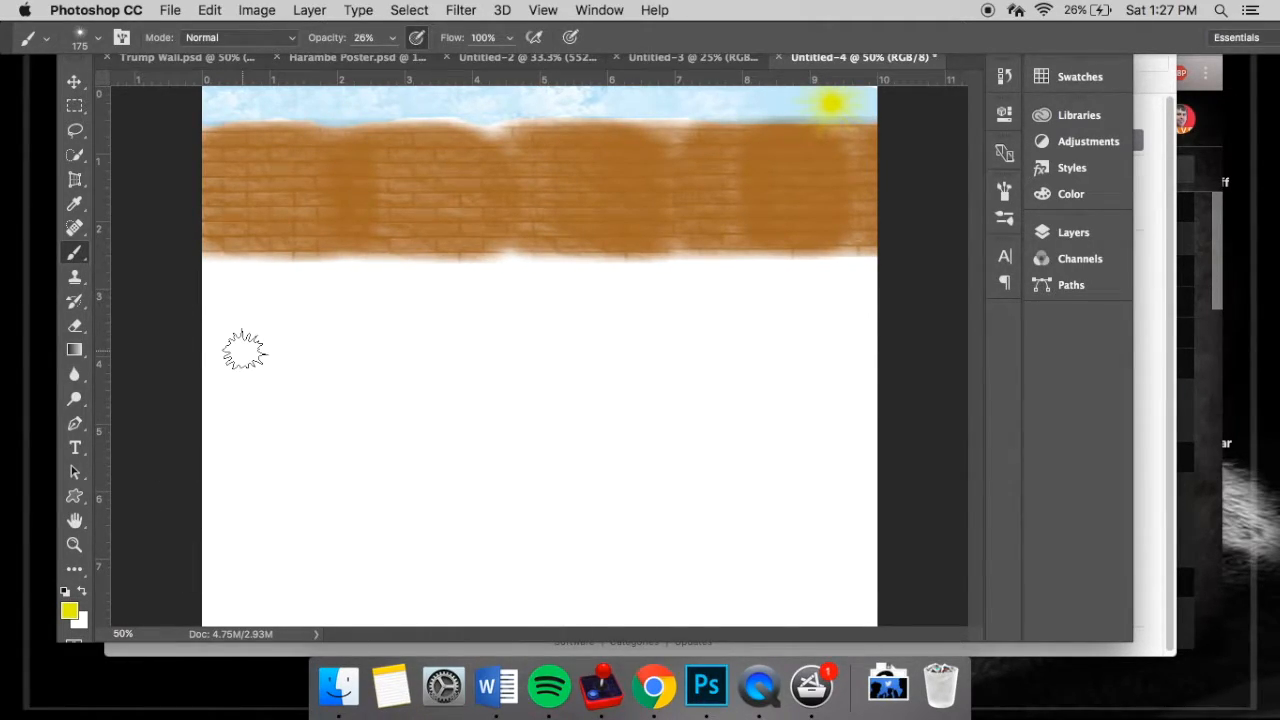
- Reset the brush presets to the default brushes and choose the 112 px grass brush
{"action": "left_click", "coordinate": [99, 40]}
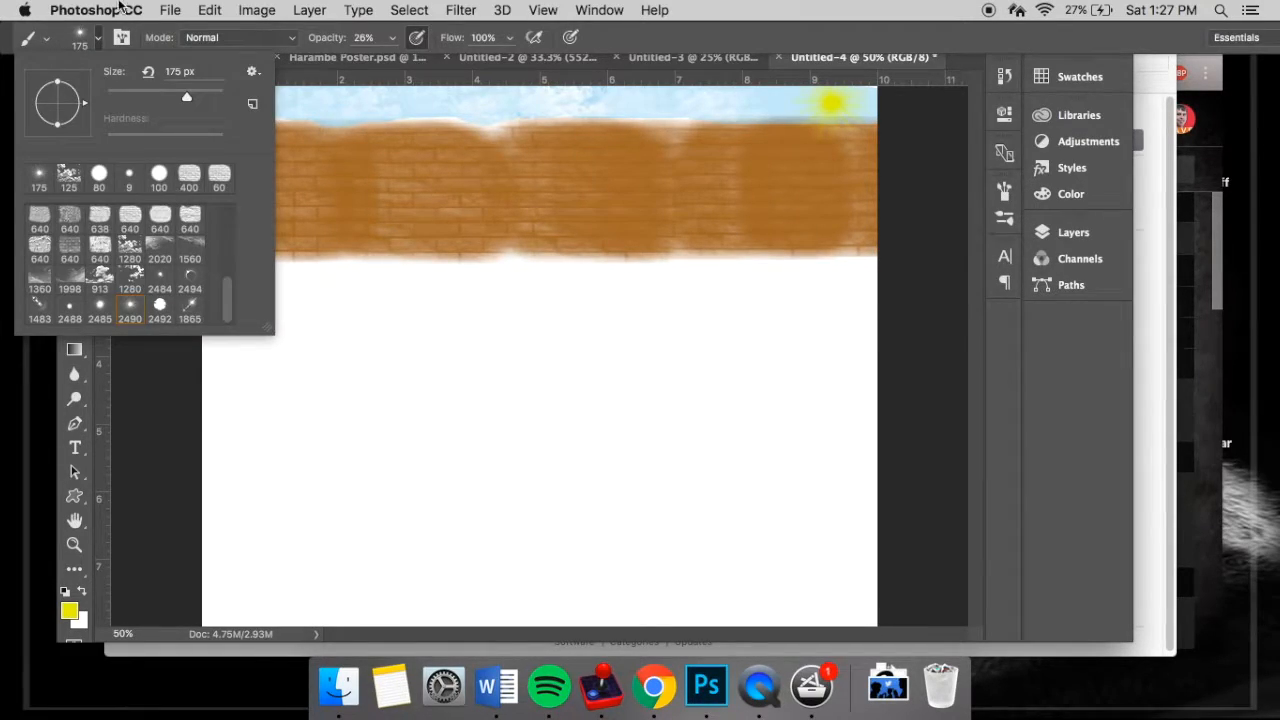
{"action": "left_click", "coordinate": [250, 77]}
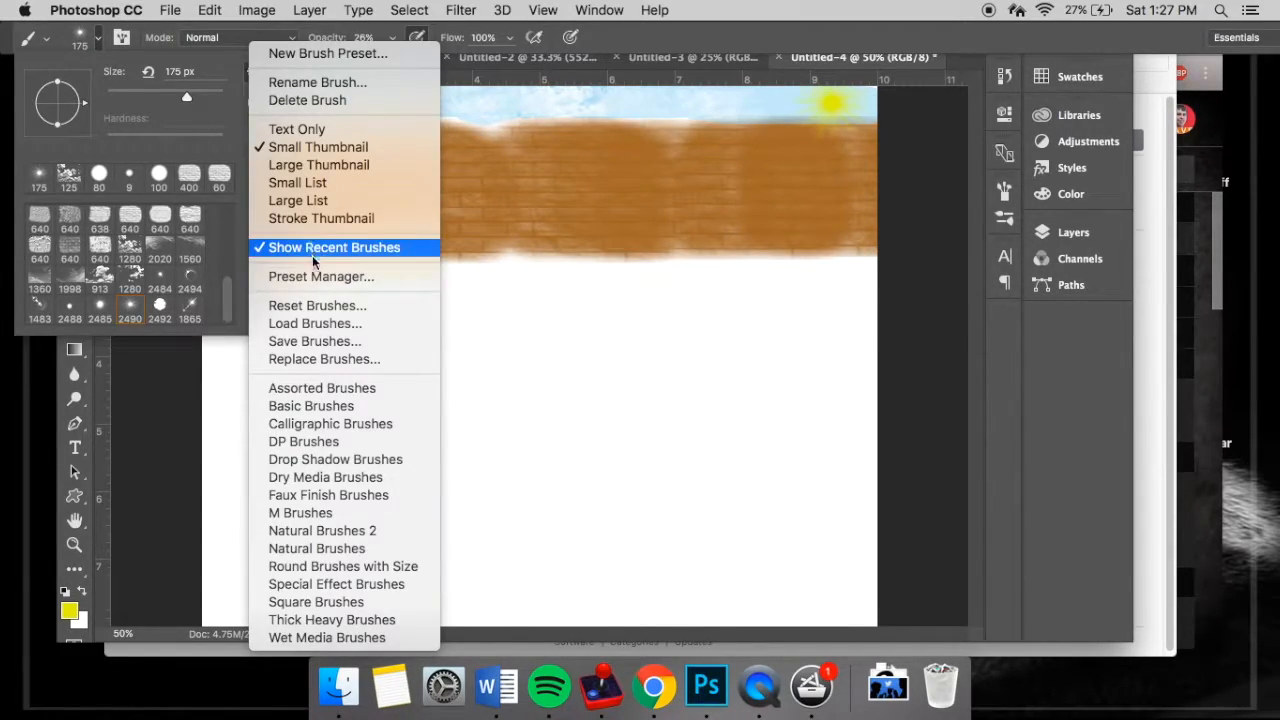
{"action": "left_click", "coordinate": [322, 307]}
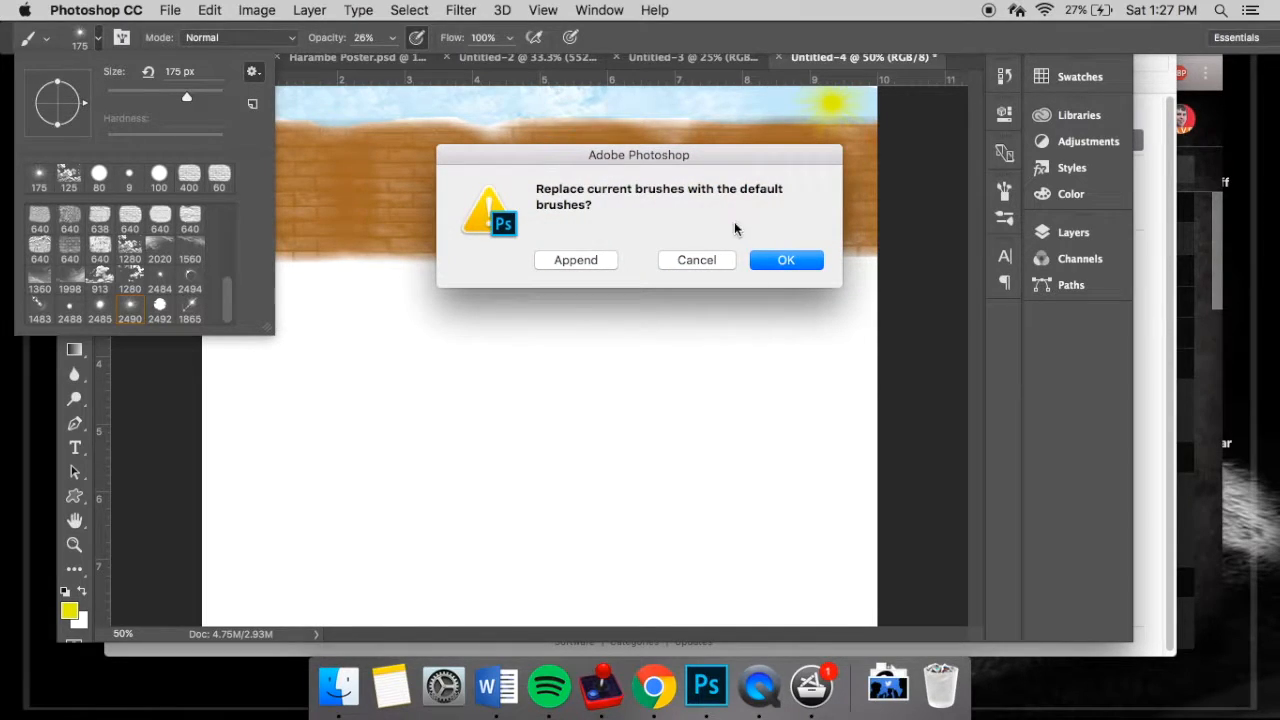
{"action": "left_click", "coordinate": [785, 260]}
{"action": "left_click", "coordinate": [160, 306]}
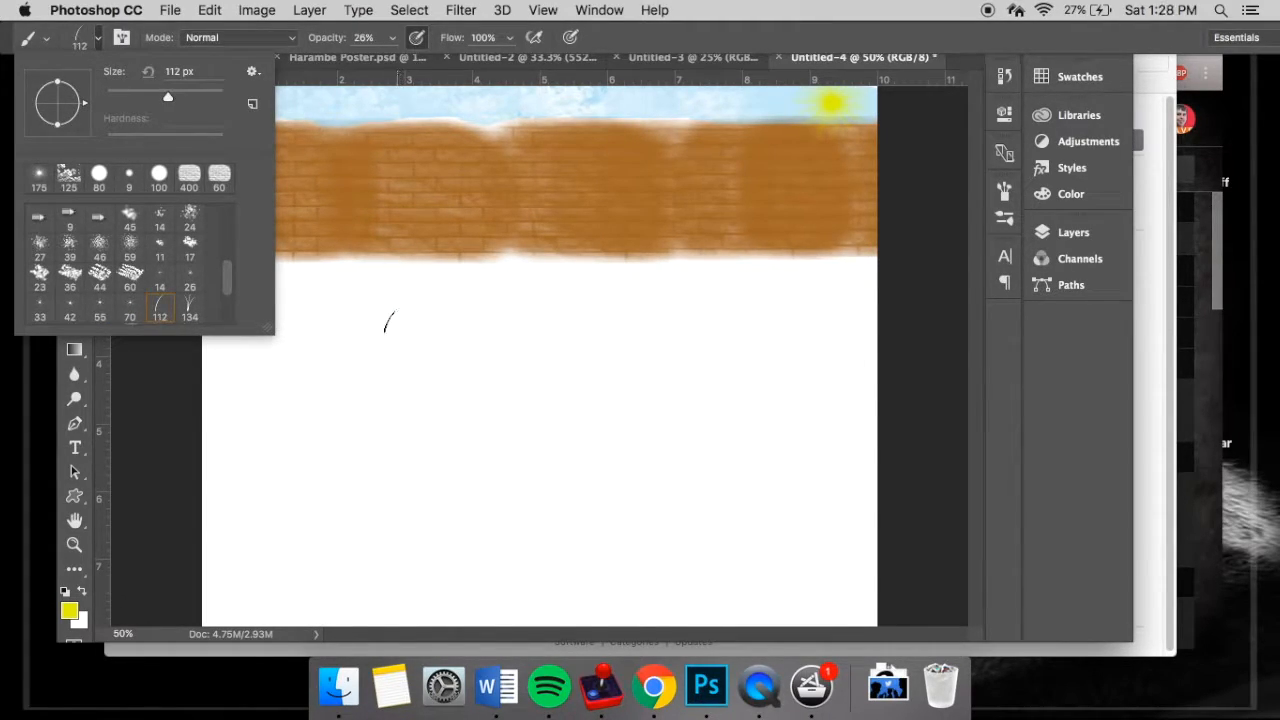
{"action": "left_click", "coordinate": [101, 38]}
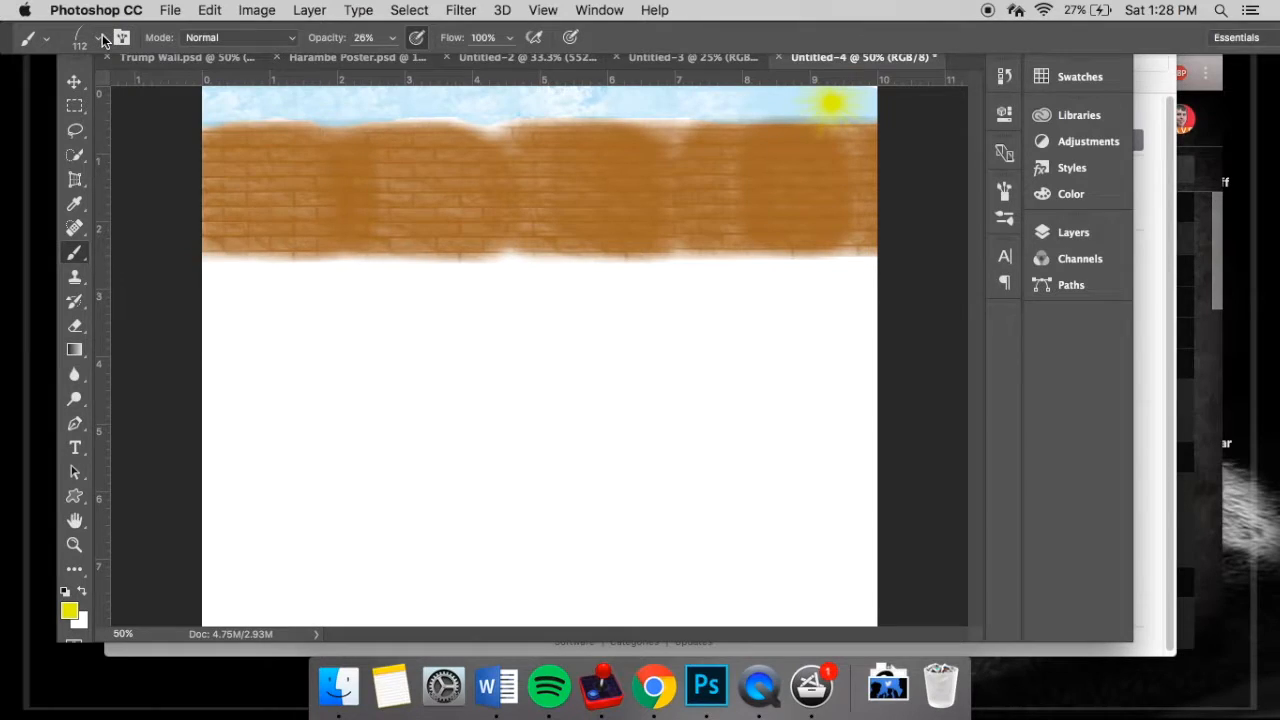
- Set the foreground colour to a light mint green
{"action": "left_click", "coordinate": [72, 613]}
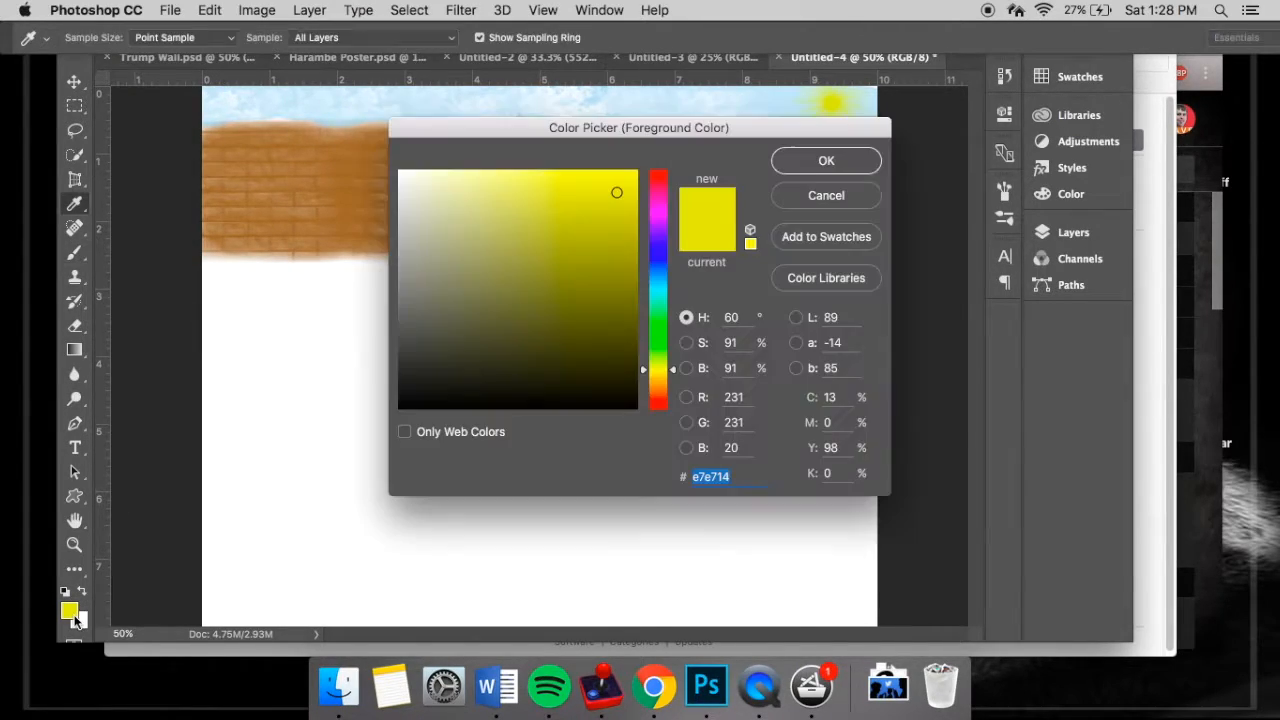
{"action": "left_click", "coordinate": [655, 321]}
{"action": "left_click_drag", "start_coordinate": [608, 180], "coordinate": [512, 176]}
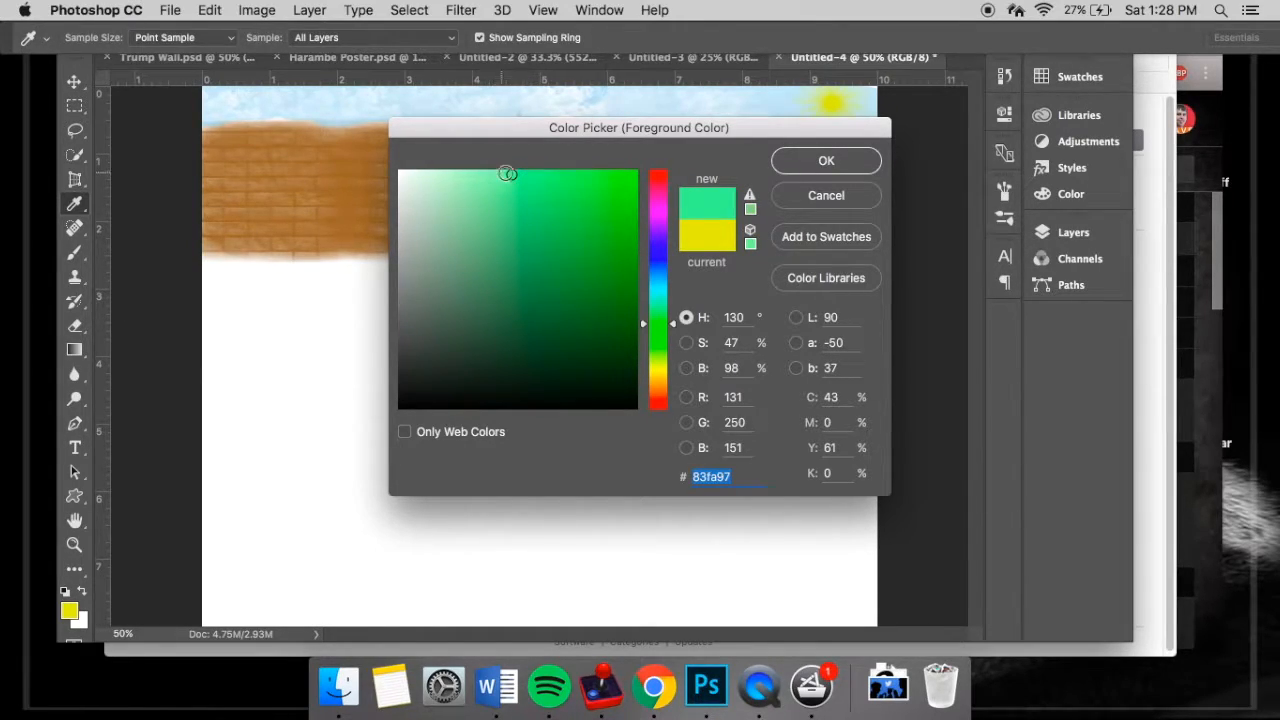
{"action": "left_click_drag", "start_coordinate": [511, 177], "coordinate": [508, 175]}
{"action": "left_click", "coordinate": [820, 160]}
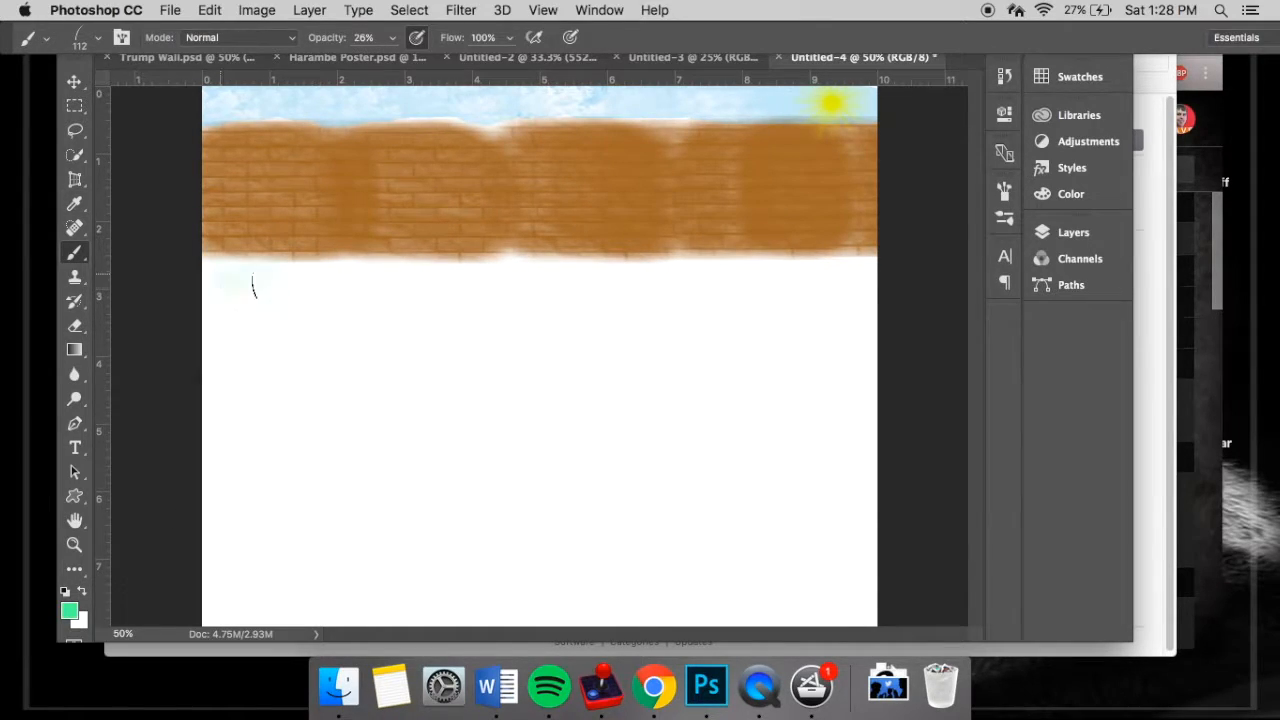
- Paint light green grass along the wall's base at 70% brush opacity, leaving a gap for a path between two patches
{"action": "key", "text": "7"}
{"action": "mouse_move", "coordinate": [215, 310]}
{"action": "left_mouse_down"}
{"action": "mouse_move", "coordinate": [439, 288]}
{"action": "mouse_move", "coordinate": [514, 263]}
{"action": "mouse_move", "coordinate": [530, 300]}
{"action": "left_mouse_up"}
{"action": "left_click_drag", "start_coordinate": [695, 305], "coordinate": [870, 300]}
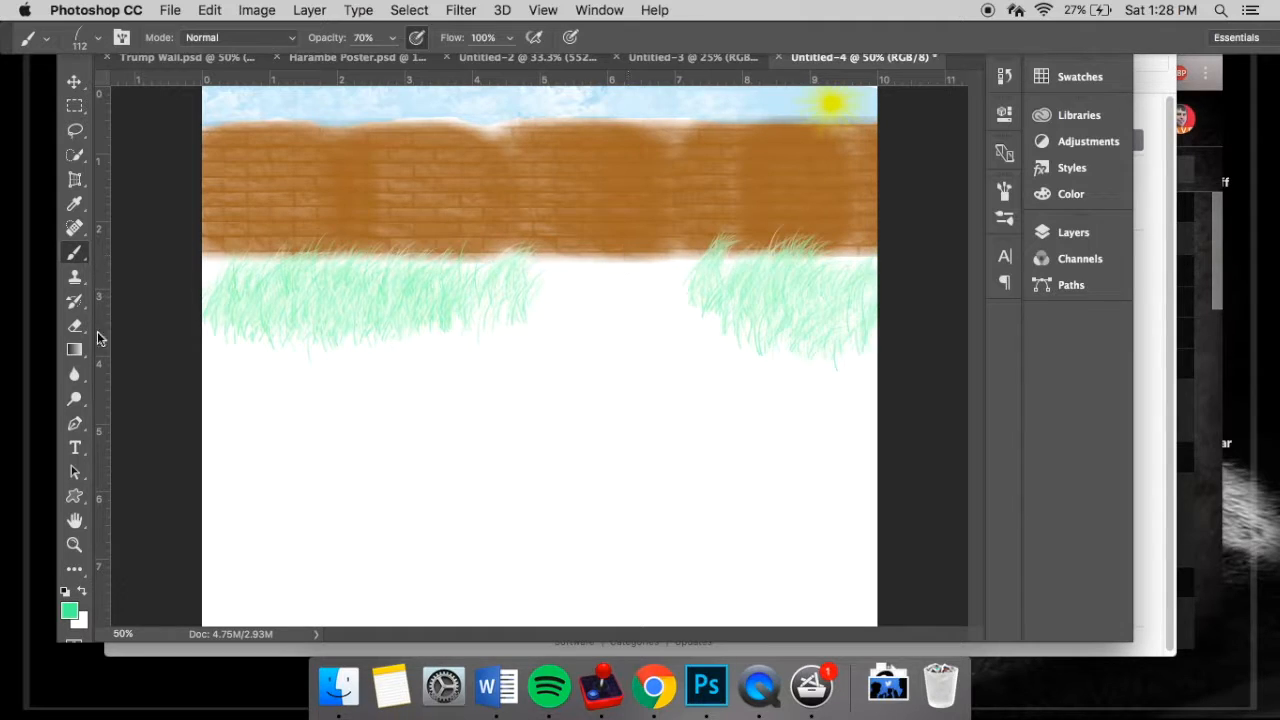
- Set the foreground colour to a medium green and the background colour to a dark green (#0a7c25)
{"action": "left_click", "coordinate": [69, 611]}
{"action": "left_click", "coordinate": [826, 160]}
{"action": "left_click", "coordinate": [82, 621]}
{"action": "left_click", "coordinate": [658, 322]}
{"action": "left_click", "coordinate": [610, 285]}
{"action": "left_click", "coordinate": [826, 160]}
- Paint darker green grass across the foreground on both sides of the white path, down to the canvas's lower edge
{"action": "left_click_drag", "start_coordinate": [240, 360], "coordinate": [520, 410]}
{"action": "key", "text": "super+z"}
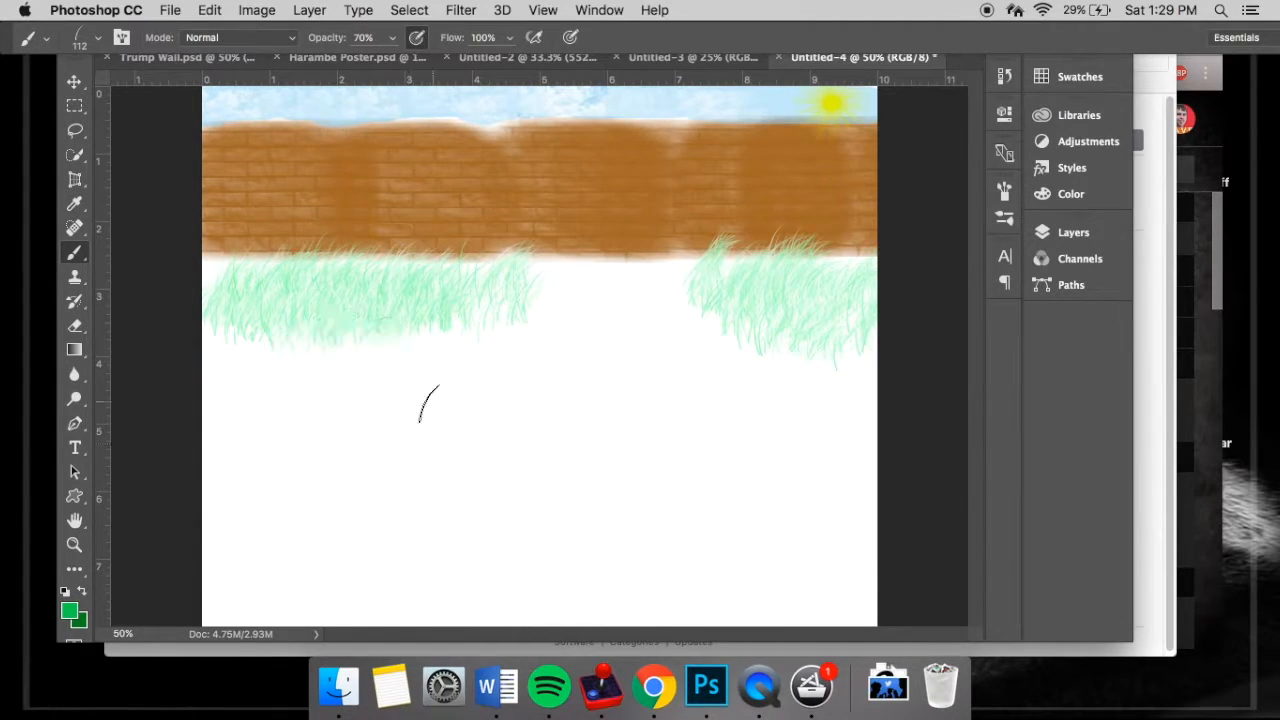
{"action": "left_click_drag", "start_coordinate": [262, 385], "coordinate": [438, 460]}
{"action": "mouse_move", "coordinate": [468, 390]}
{"action": "left_mouse_down"}
{"action": "mouse_move", "coordinate": [230, 440]}
{"action": "mouse_move", "coordinate": [217, 571]}
{"action": "mouse_move", "coordinate": [430, 500]}
{"action": "mouse_move", "coordinate": [453, 634]}
{"action": "mouse_move", "coordinate": [285, 486]}
{"action": "mouse_move", "coordinate": [340, 605]}
{"action": "left_mouse_up"}
{"action": "mouse_move", "coordinate": [722, 345]}
{"action": "left_mouse_down"}
{"action": "mouse_move", "coordinate": [864, 698]}
{"action": "mouse_move", "coordinate": [788, 517]}
{"action": "left_mouse_up"}
{"action": "left_click", "coordinate": [693, 57]}
{"action": "left_click", "coordinate": [850, 57]}
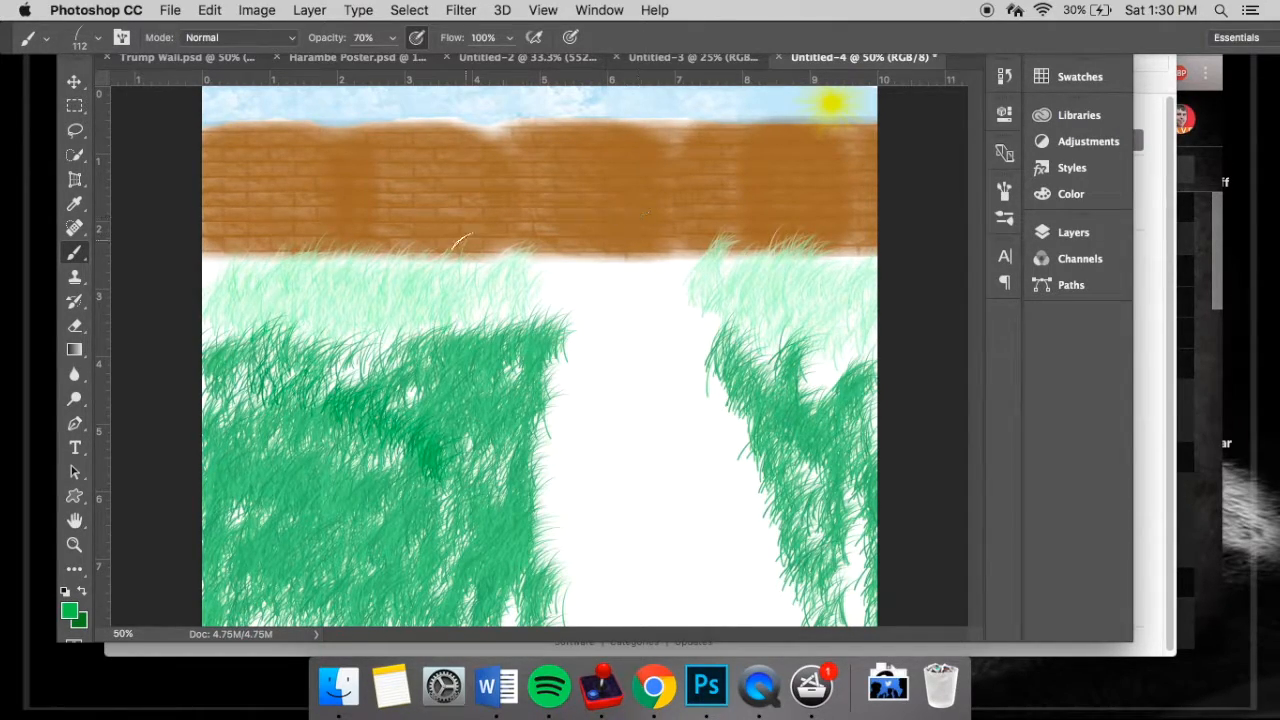
- Replace the brush presets with Square Brushes and choose the 24 px square brush, enlarged to 100 px
{"action": "left_click", "coordinate": [99, 40]}
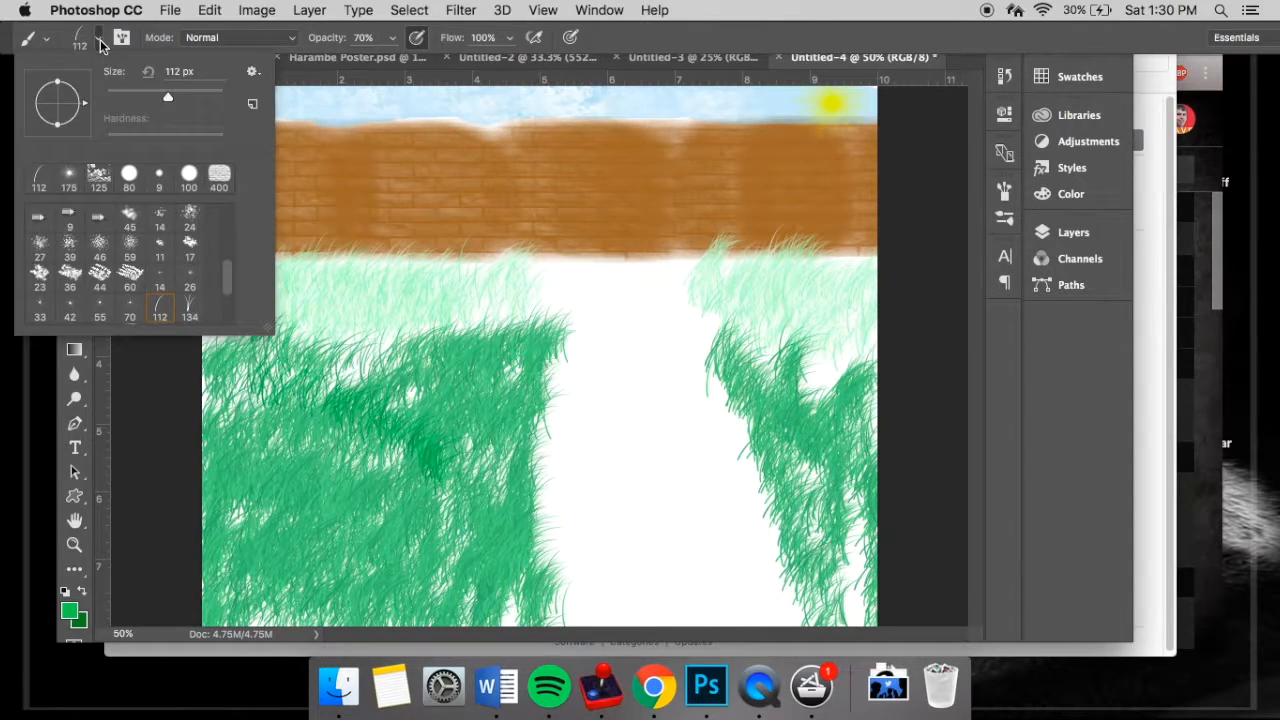
{"action": "left_click", "coordinate": [250, 77]}
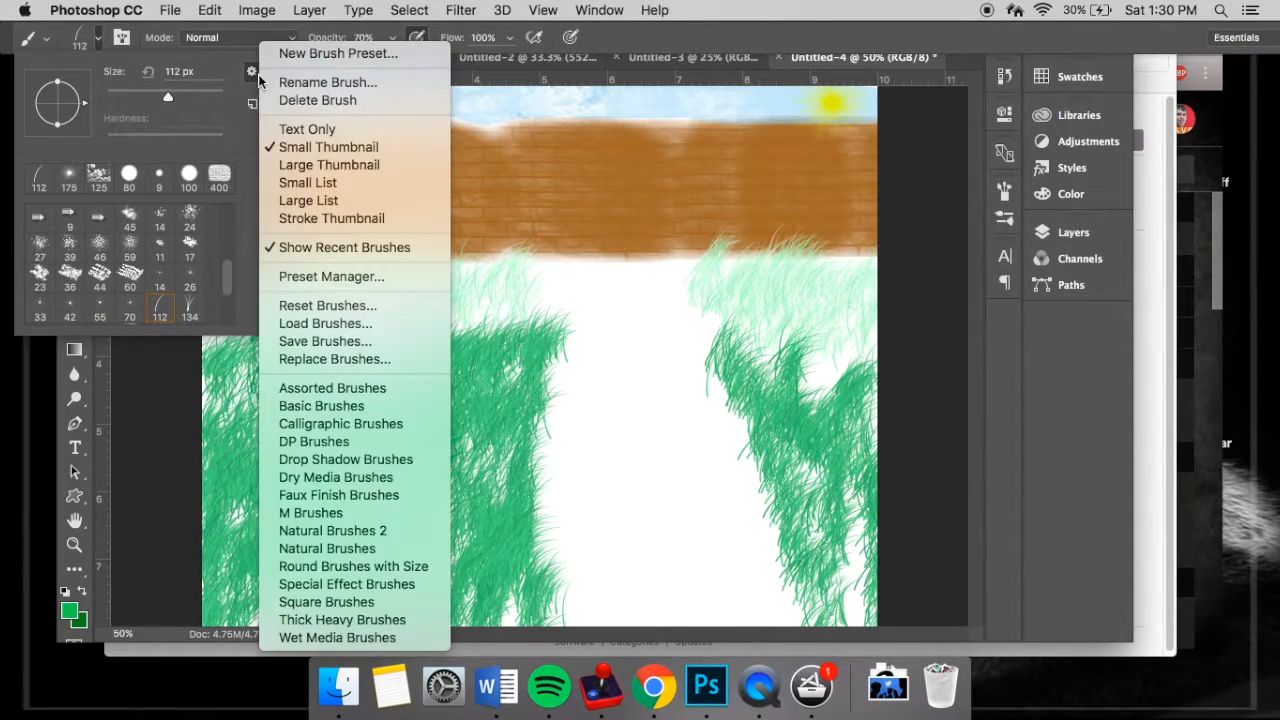
{"action": "left_click", "coordinate": [330, 602]}
{"action": "left_click", "coordinate": [765, 264]}
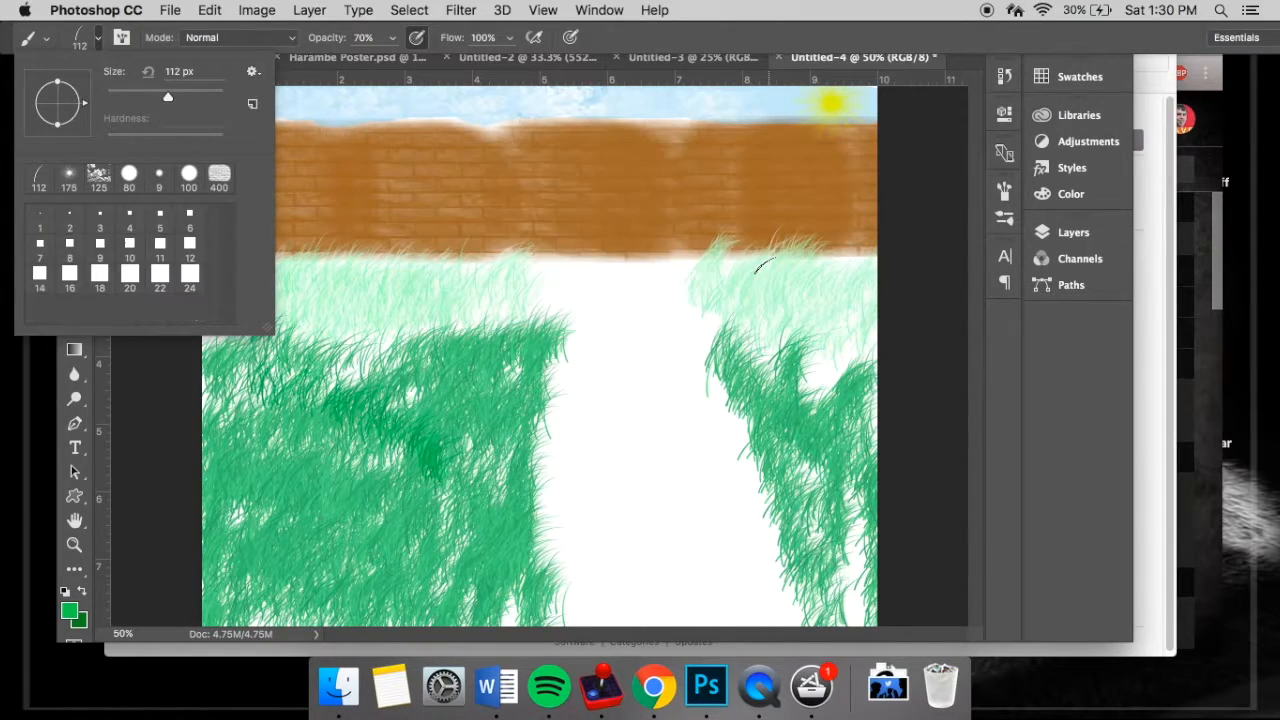
{"action": "left_click", "coordinate": [189, 278]}
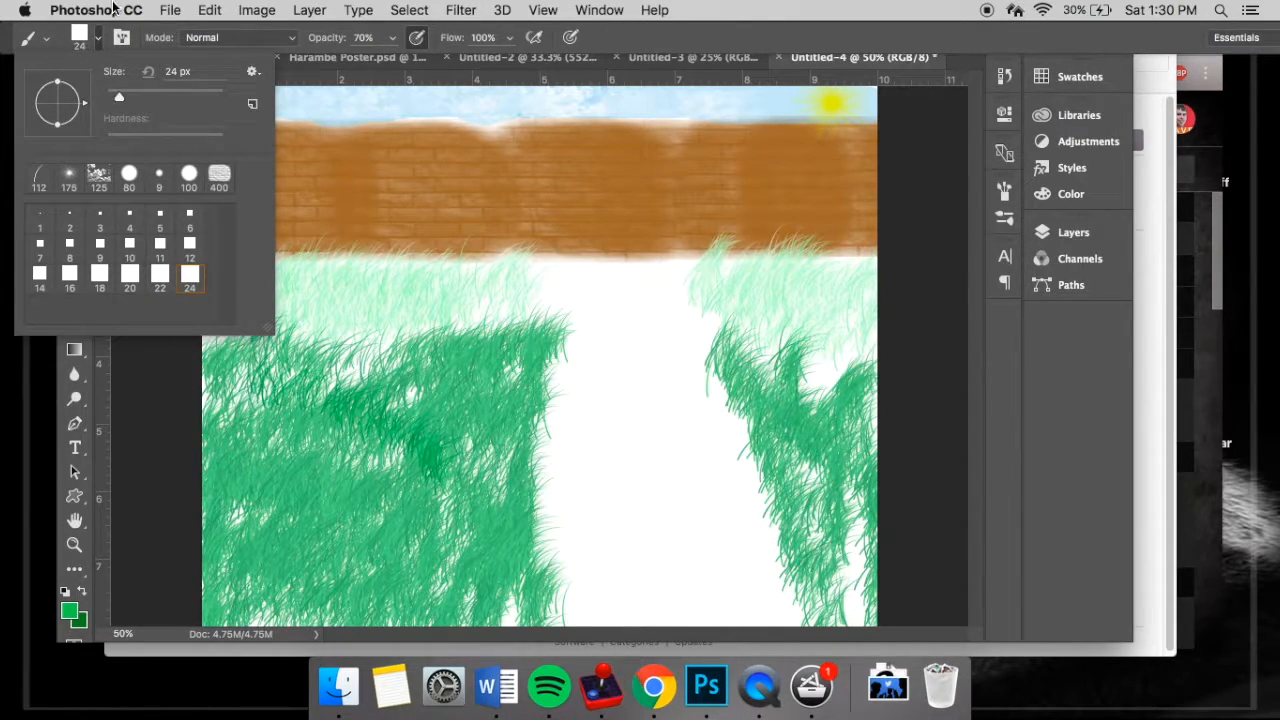
{"action": "left_click", "coordinate": [99, 33]}
{"action": "key", "text": "bracketright"}
{"action": "key", "text": "bracketright"}
{"action": "key", "text": "bracketright"}
{"action": "key", "text": "bracketright"}
{"action": "key", "text": "bracketright"}
{"action": "key", "text": "bracketright"}
{"action": "key", "text": "bracketright"}
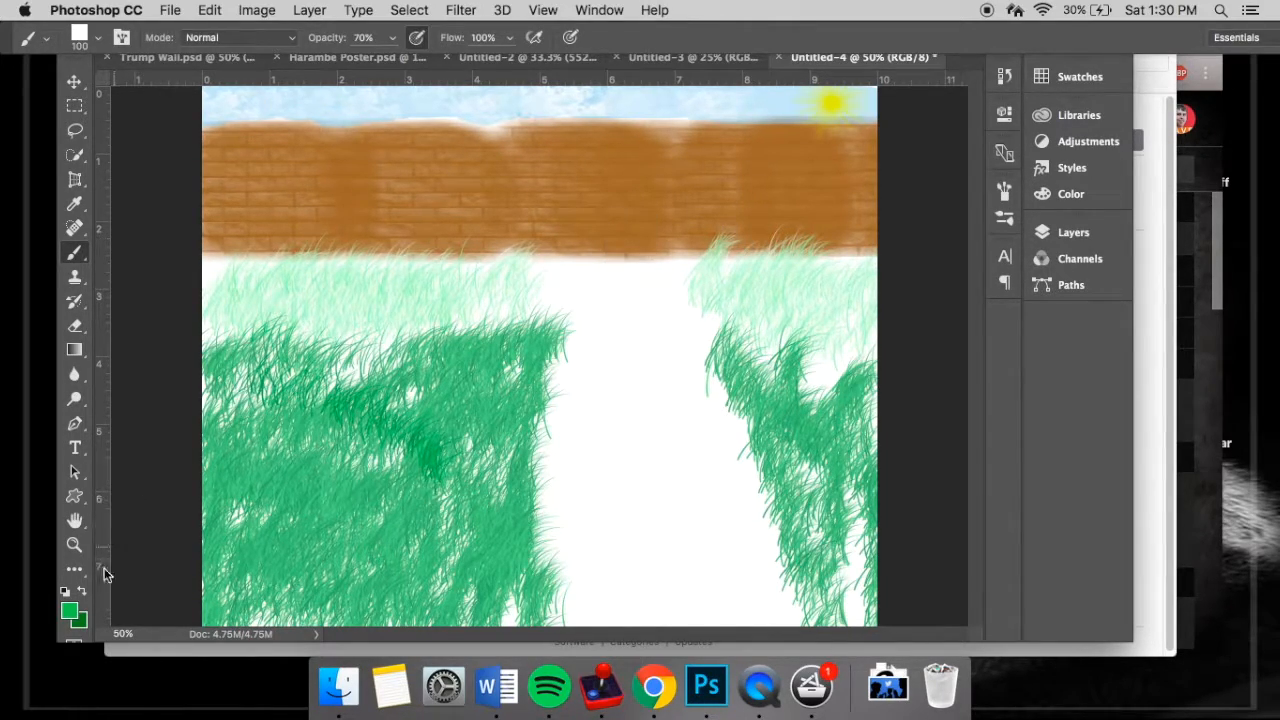
- Set the foreground colour to near-black (#0a0a0a) and stamp a black square at the wall's base above the path
{"action": "left_click", "coordinate": [72, 608]}
{"action": "left_click_drag", "start_coordinate": [420, 314], "coordinate": [400, 401]}
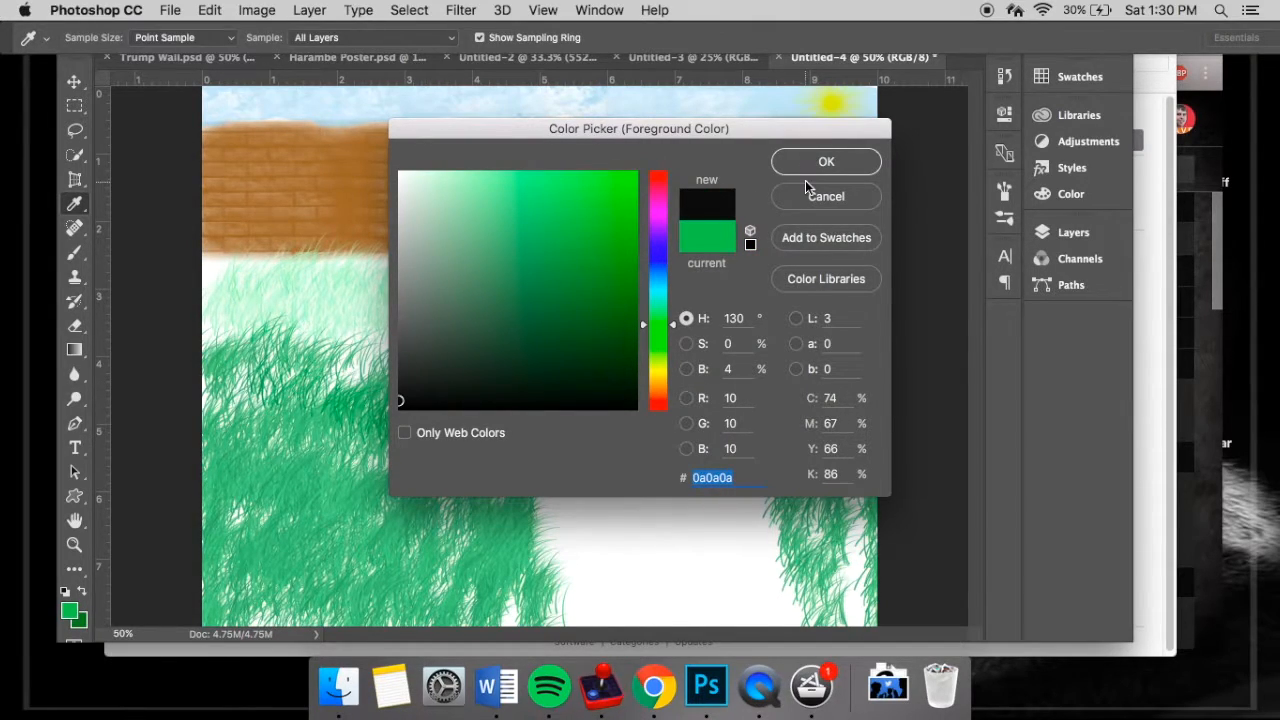
{"action": "left_click", "coordinate": [808, 164]}
{"action": "left_click", "coordinate": [634, 233]}
{"action": "left_click", "coordinate": [634, 233]}
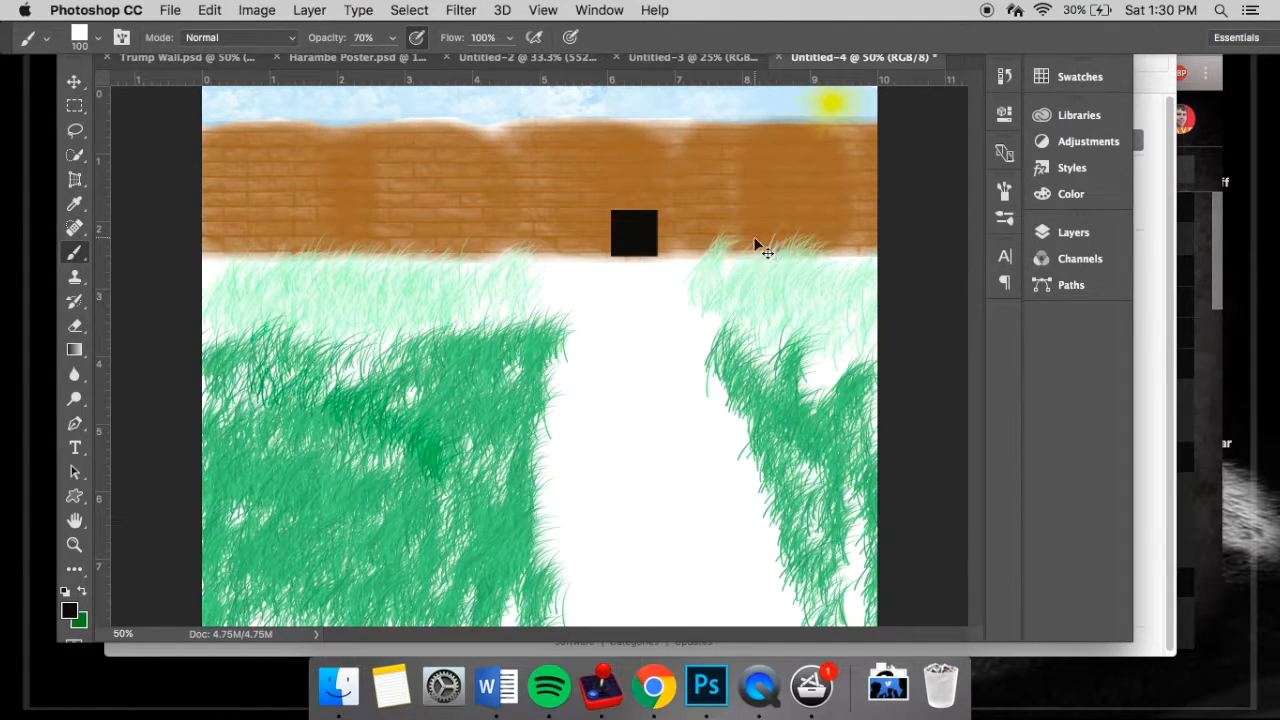
- Undo the black square and the dark green grass strokes on the right side of the path
{"action": "key", "text": "super+alt+z"}
{"action": "key", "text": "super+alt+z"}
{"action": "key", "text": "super+alt+z"}
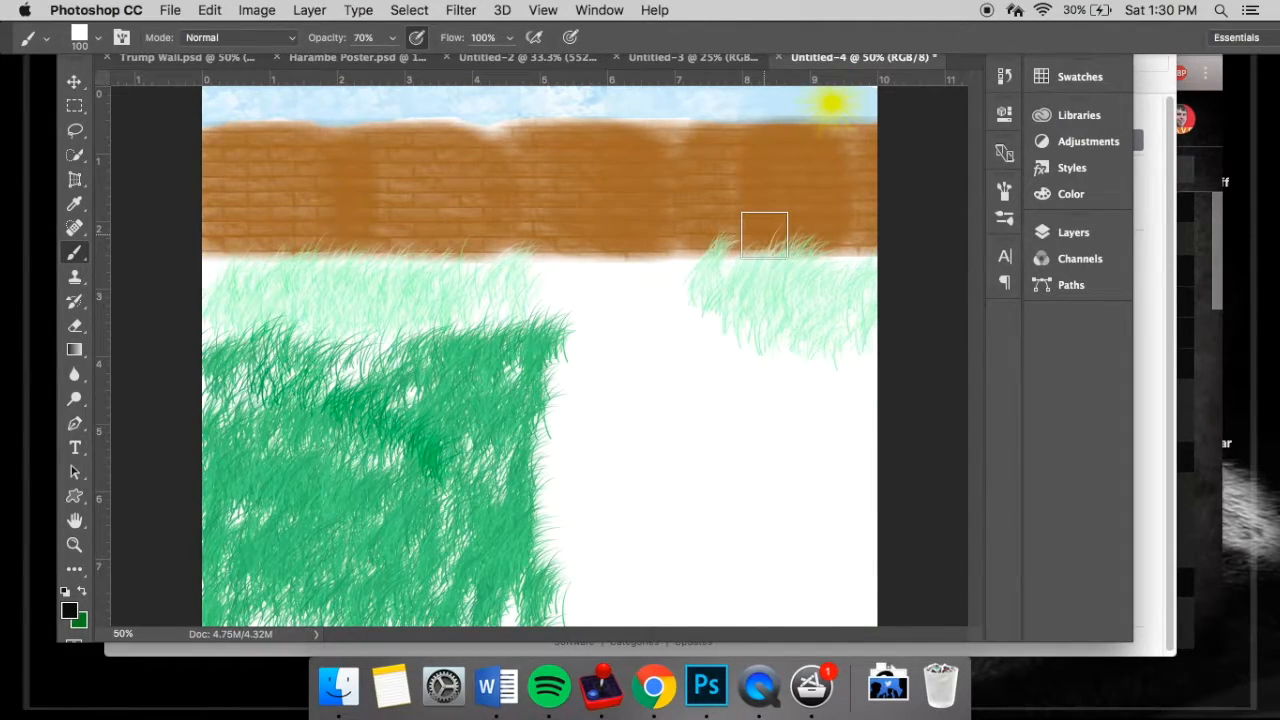
{"action": "key", "text": "super+shift+z"}
{"action": "key", "text": "super+shift+z"}
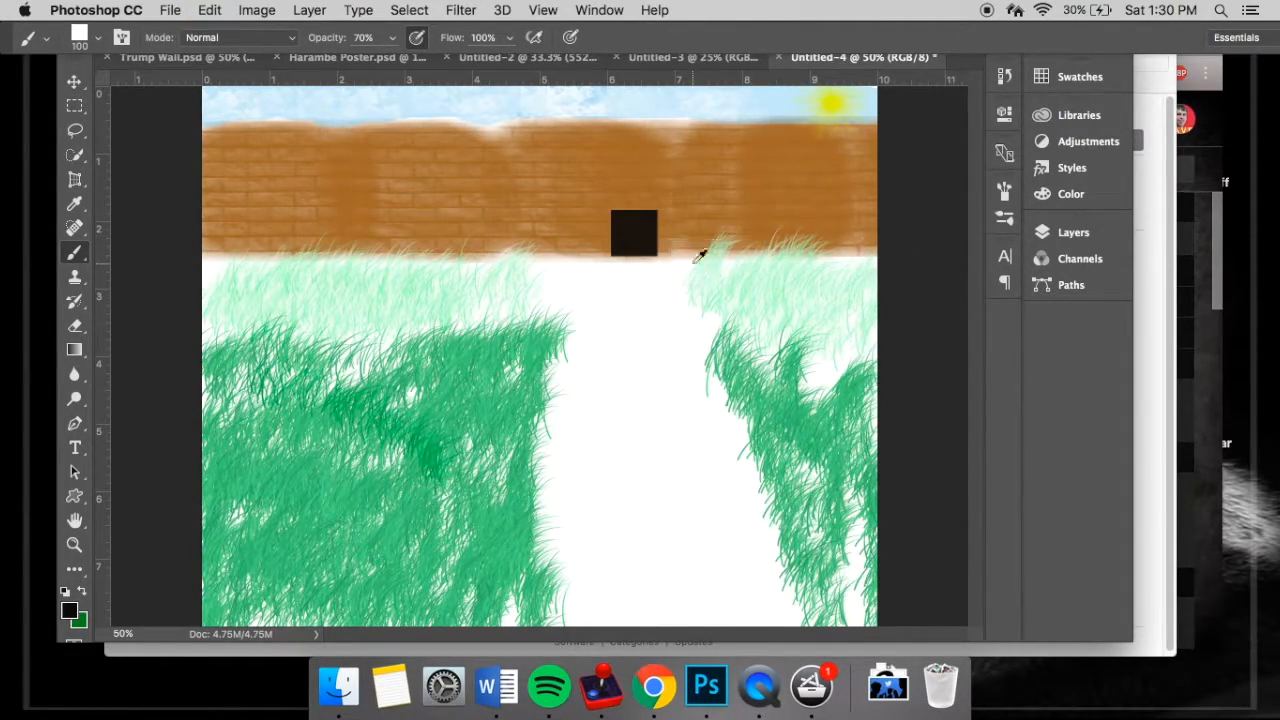
{"action": "key", "text": "super+alt+z"}
{"action": "key", "text": "super+alt+z"}
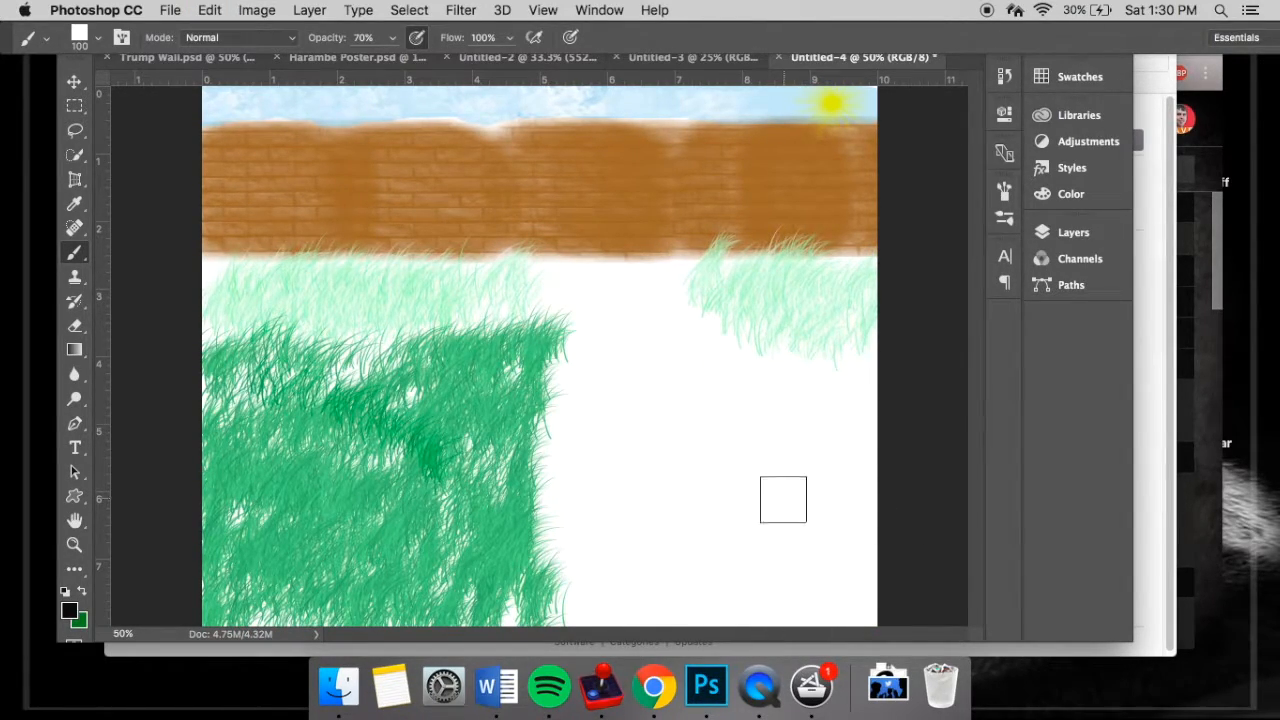
- Add a new layer and stamp a black 100 px square on it as a doorway at the wall's base above the path
{"action": "left_click", "coordinate": [1045, 236]}
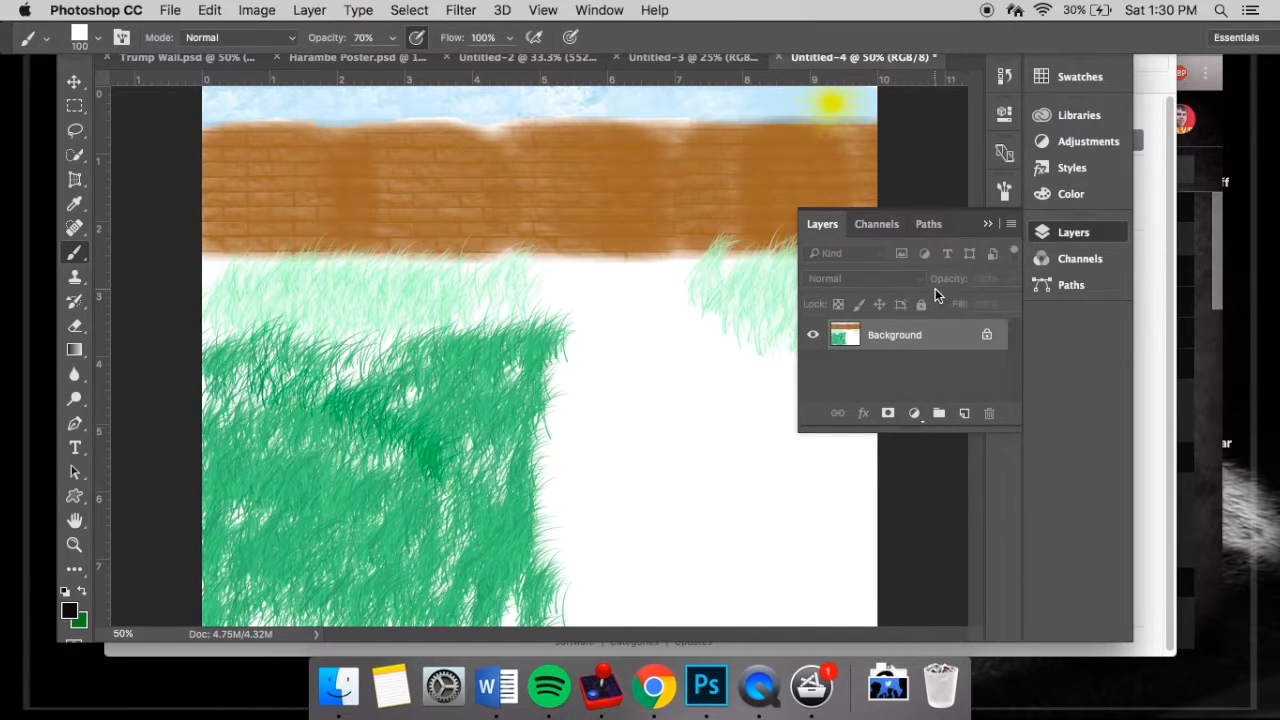
{"action": "left_click", "coordinate": [963, 413]}
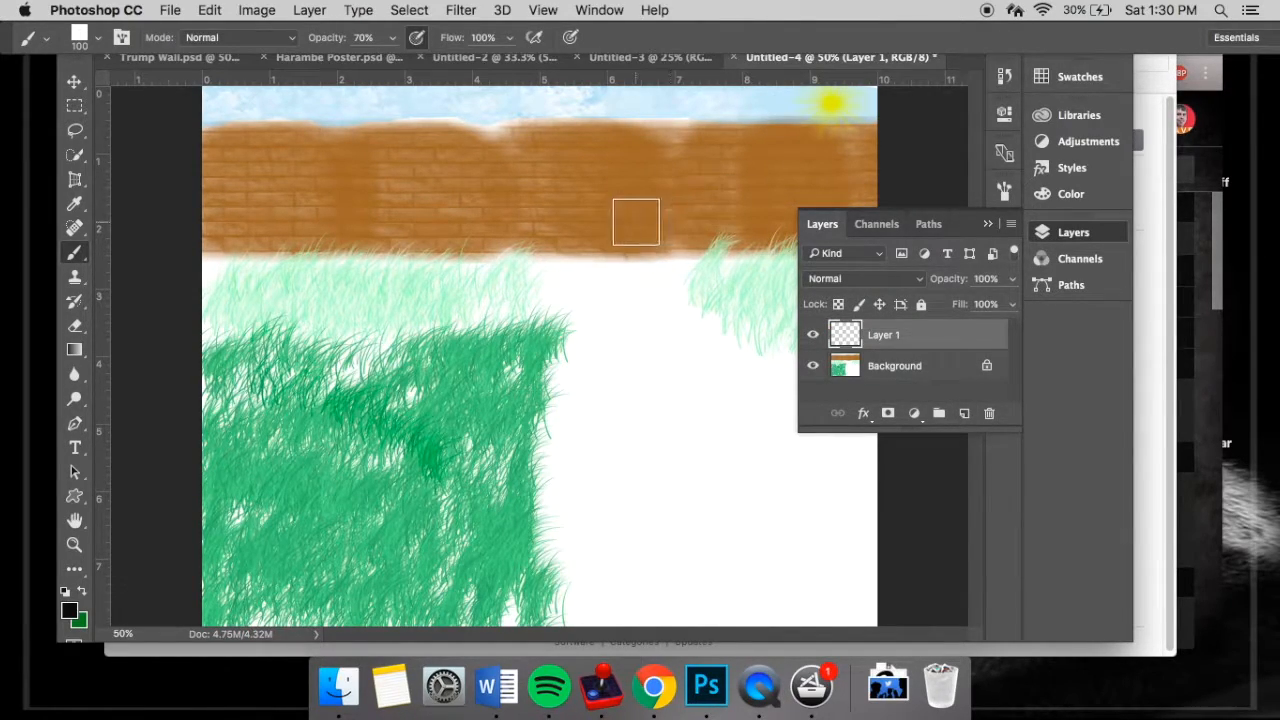
{"action": "left_click", "coordinate": [632, 234]}
{"action": "left_click", "coordinate": [989, 223]}
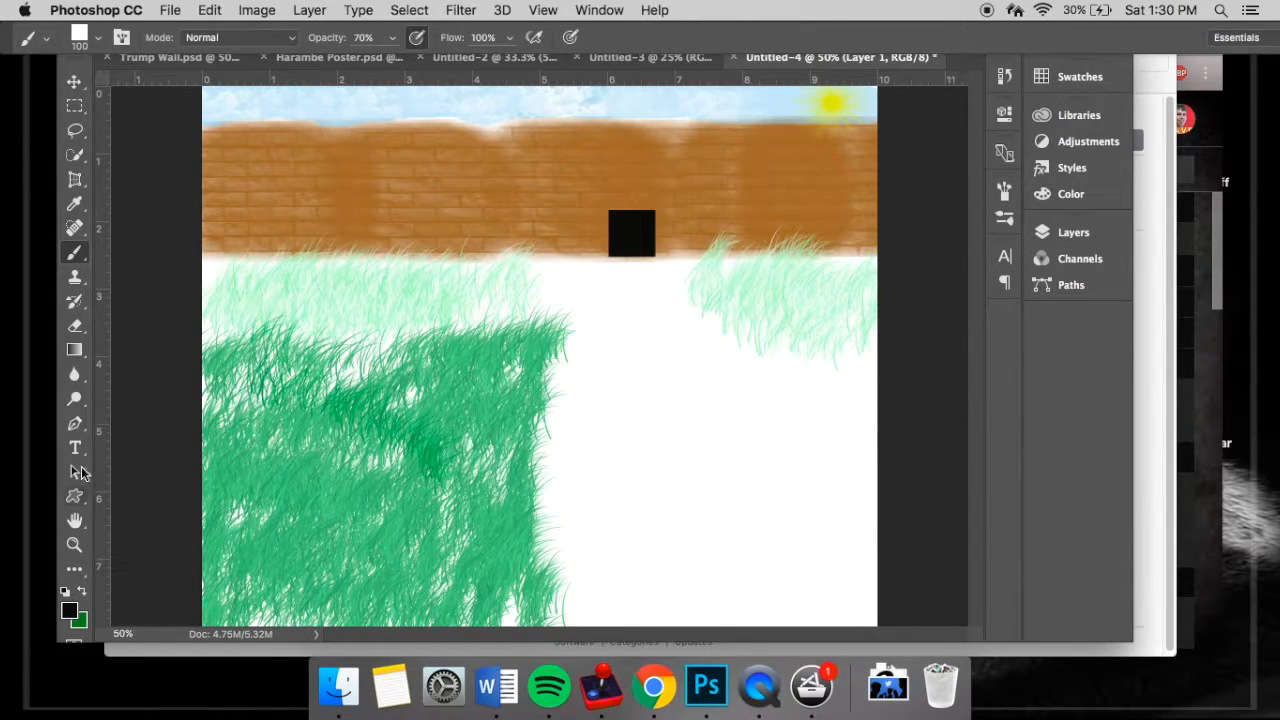
- Set the background colour to white (#ffffff)
{"action": "left_click", "coordinate": [80, 624]}
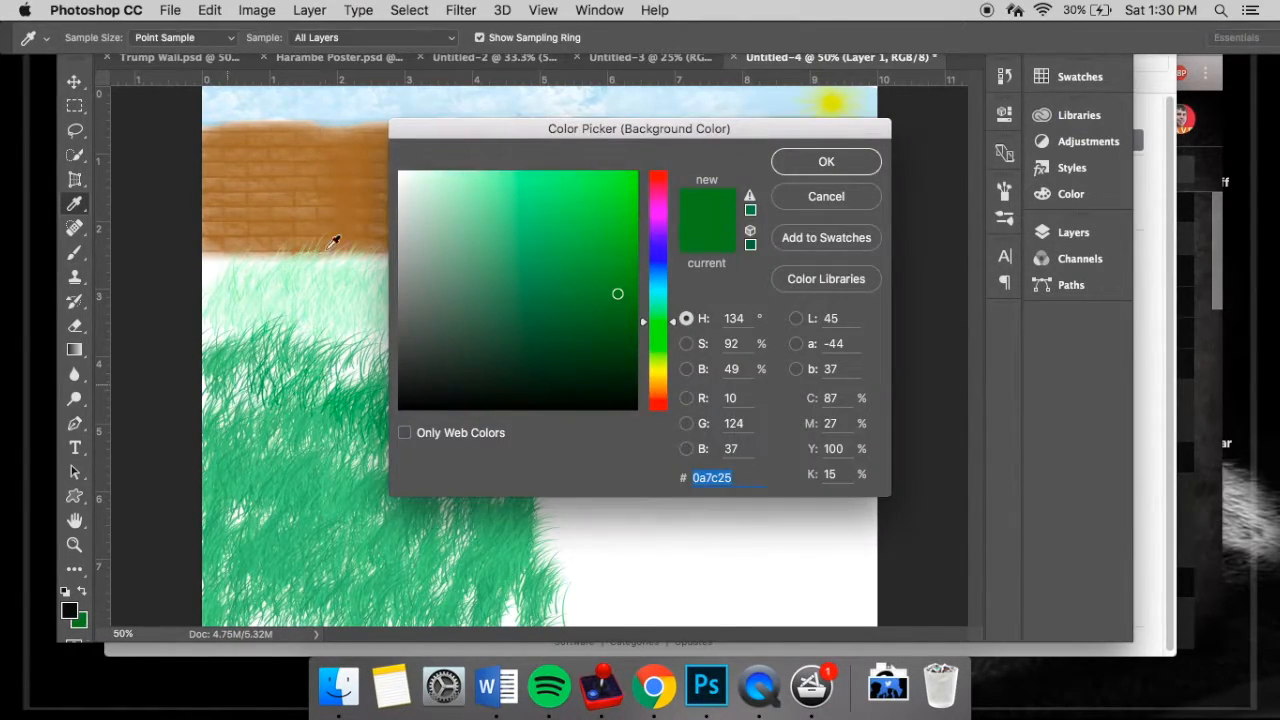
{"action": "left_click_drag", "start_coordinate": [424, 186], "coordinate": [363, 114]}
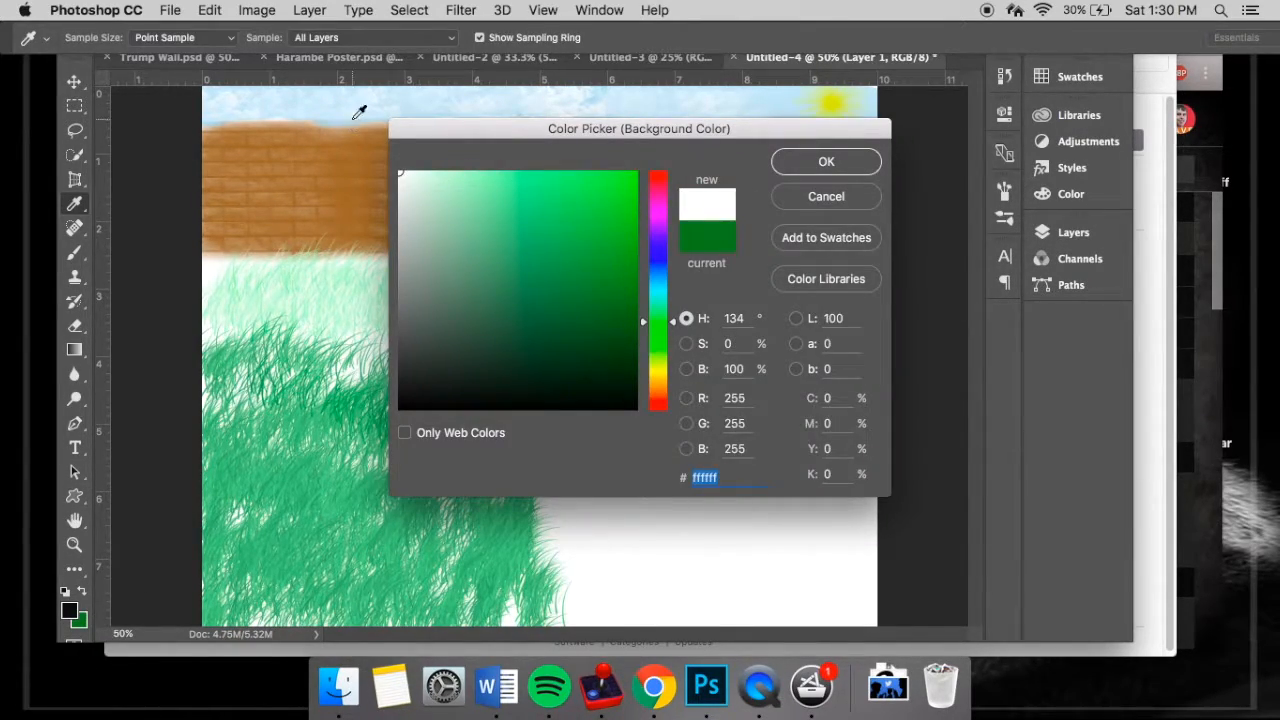
{"action": "left_click", "coordinate": [826, 163]}
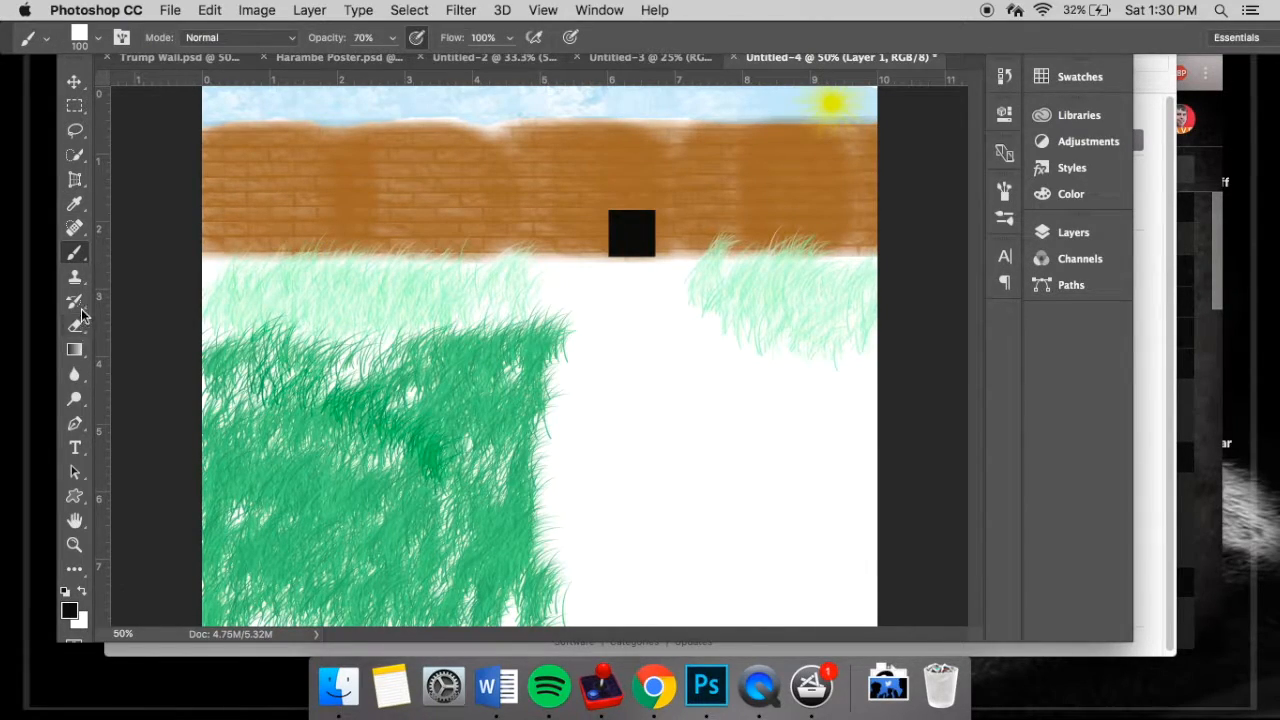
- Set the Eraser to 150 px and 100% opacity and try to round the black doorway's upper corners
{"action": "left_click", "coordinate": [80, 330]}
{"action": "key", "text": "bracketleft"}
{"action": "key", "text": "bracketleft"}
{"action": "key", "text": "bracketleft"}
{"action": "key", "text": "bracketleft"}
{"action": "key", "text": "bracketleft"}
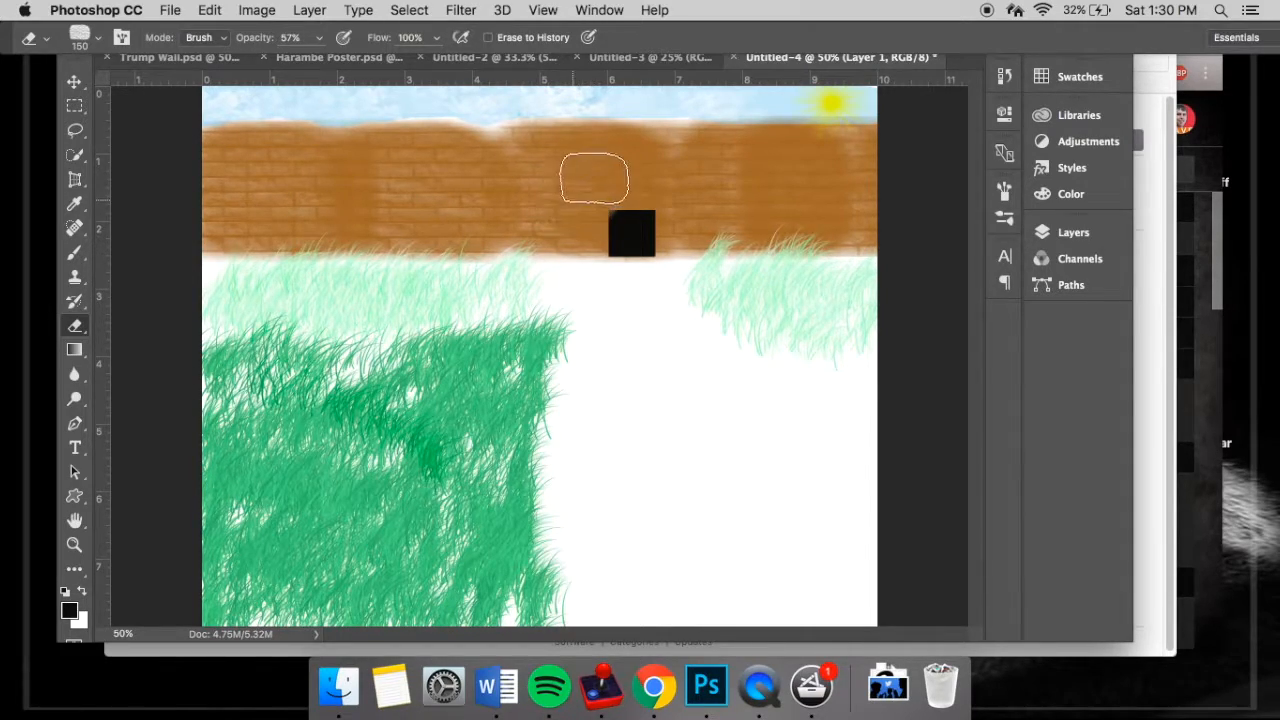
{"action": "left_click_drag", "start_coordinate": [254, 38], "coordinate": [530, 12]}
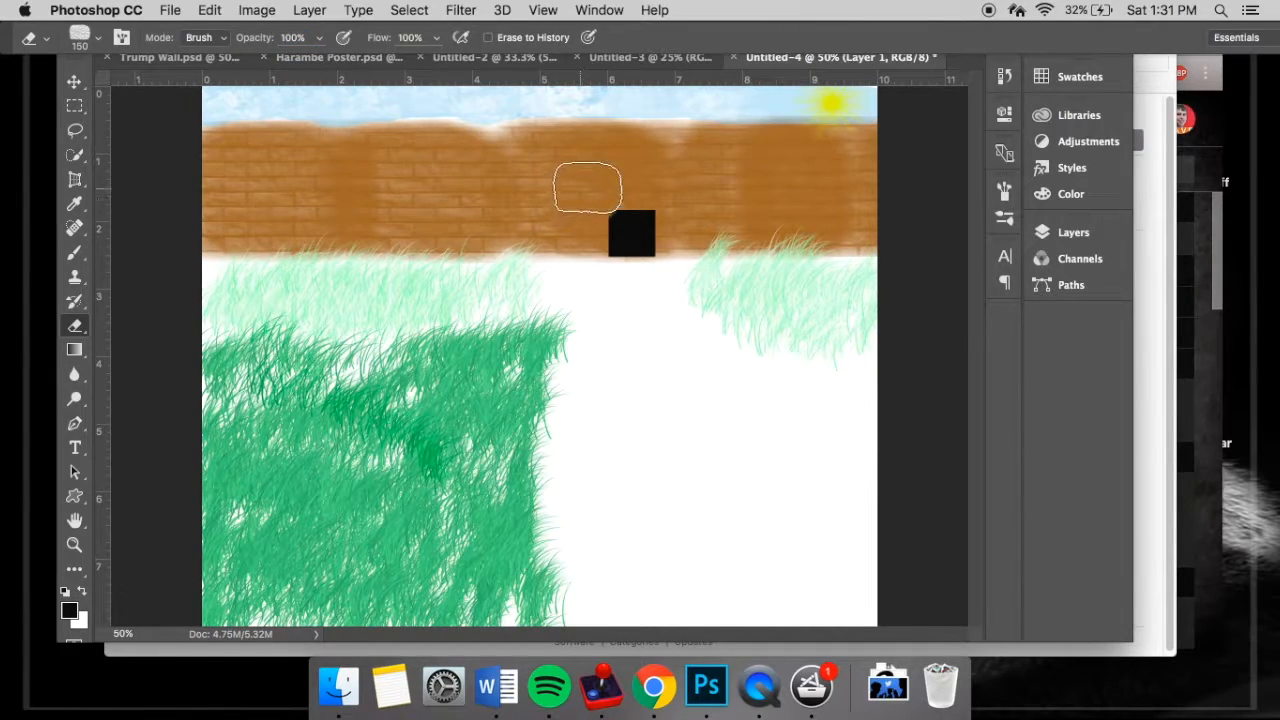
{"action": "left_click_drag", "start_coordinate": [571, 217], "coordinate": [625, 188]}
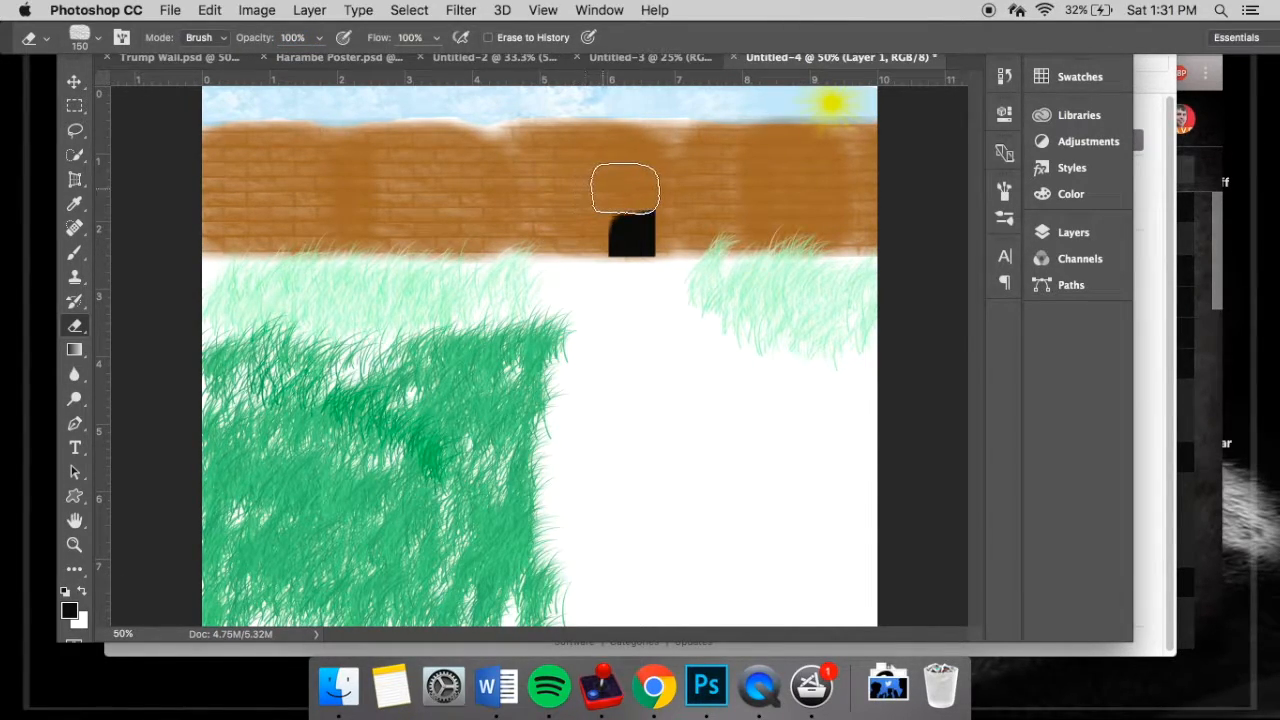
{"action": "key", "text": "super+z"}
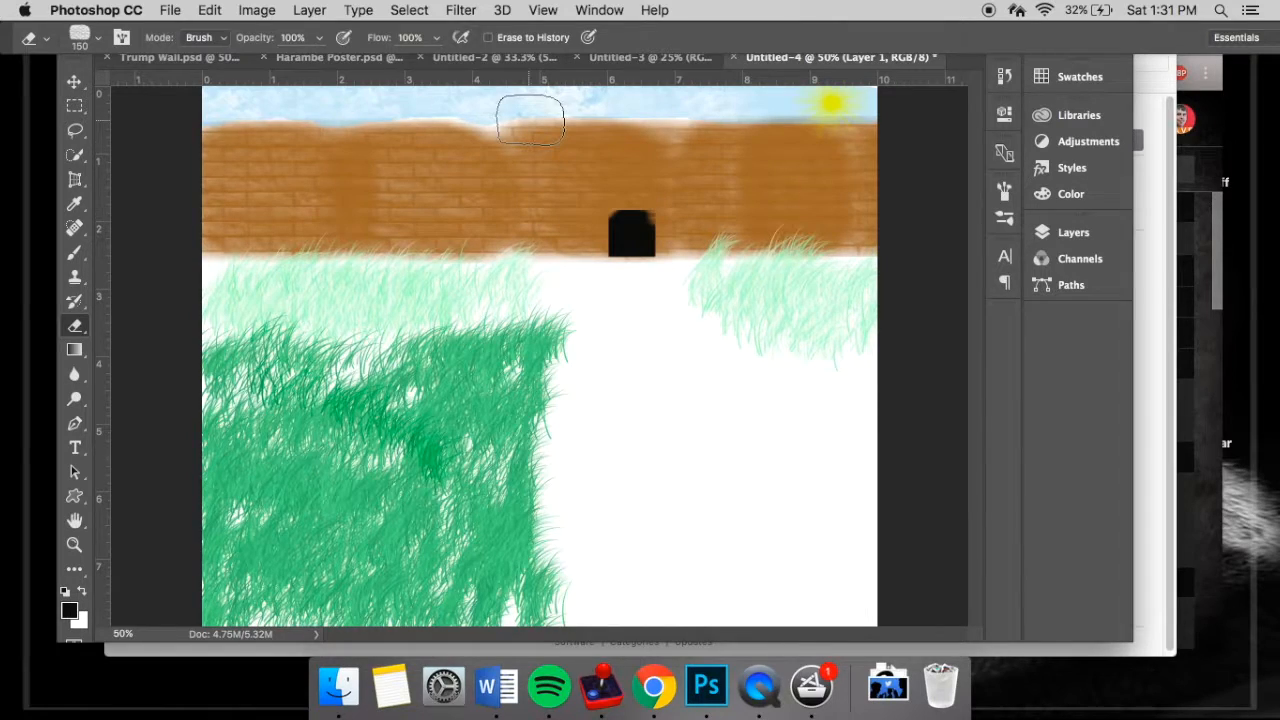
- Round both upper corners of the black doorway with the 80 px hard round eraser brush
{"action": "left_click", "coordinate": [86, 37]}
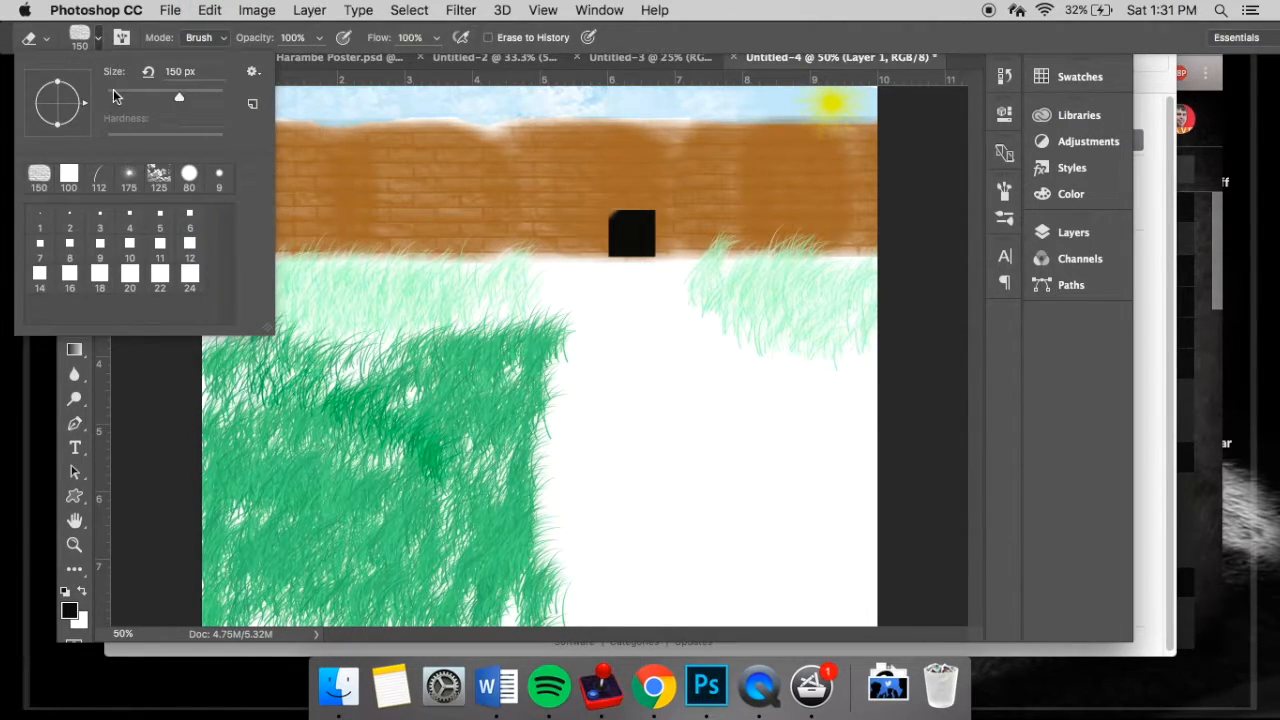
{"action": "left_click", "coordinate": [188, 175]}
{"action": "left_click", "coordinate": [589, 206]}
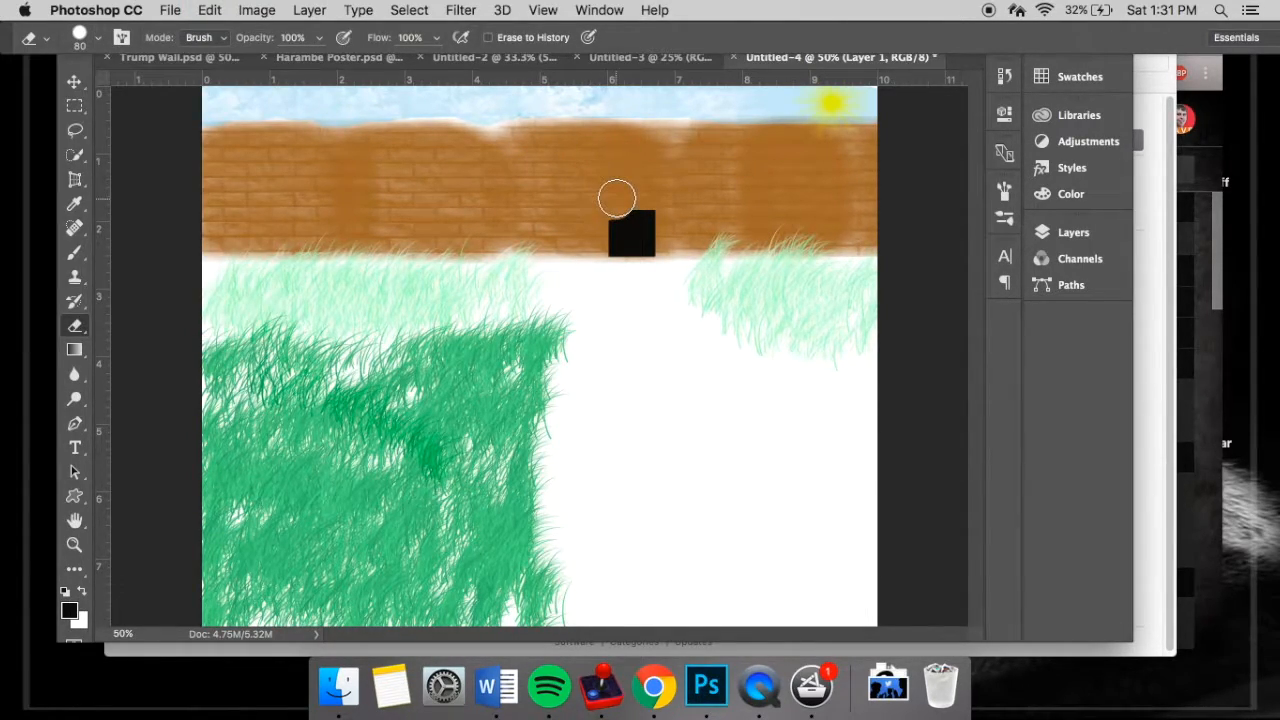
{"action": "left_click", "coordinate": [611, 199]}
{"action": "key", "text": "super+z"}
{"action": "left_click", "coordinate": [597, 201]}
{"action": "left_click", "coordinate": [665, 198]}
{"action": "left_click", "coordinate": [666, 208]}
- Load the brush file brick_wall_brushes.abr from the brick_wall folder in Downloads into the Eraser's brush presets
{"action": "left_click", "coordinate": [100, 42]}
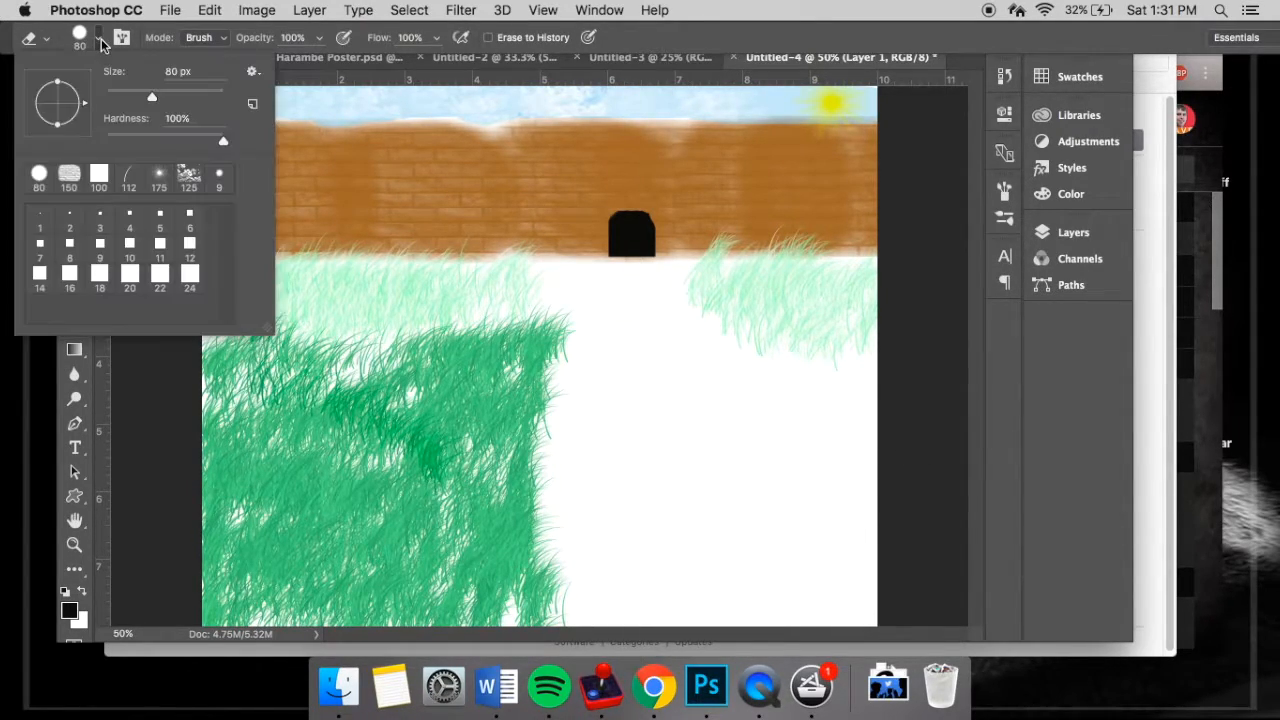
{"action": "left_click", "coordinate": [252, 77]}
{"action": "left_click", "coordinate": [359, 316]}
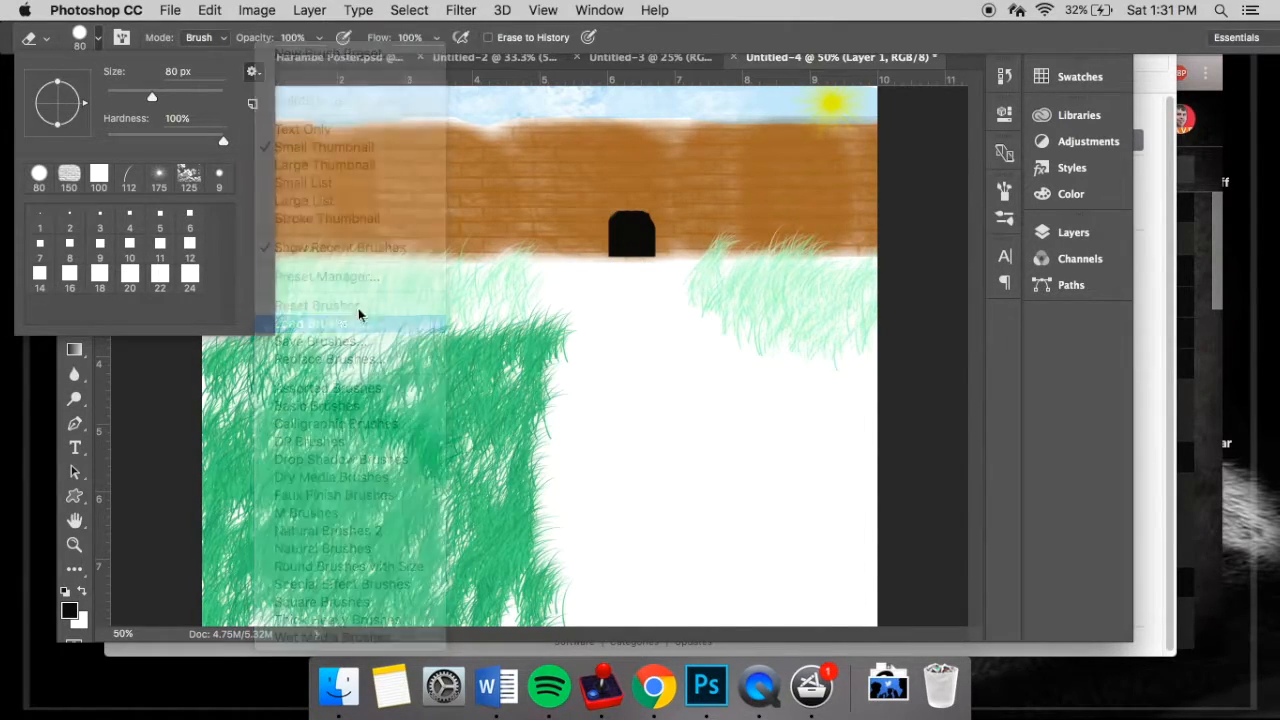
{"action": "scroll", "coordinate": [580, 200], "scroll_direction": "down", "scroll_amount": 8}
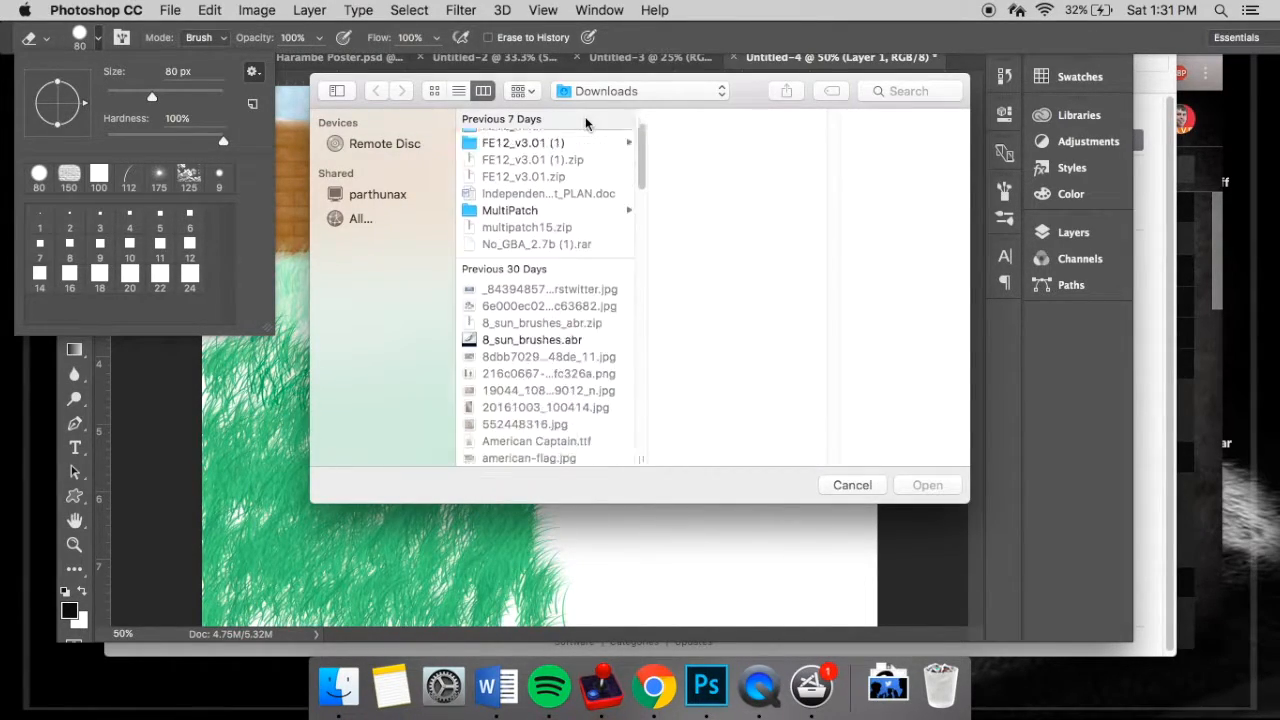
{"action": "left_click", "coordinate": [557, 318]}
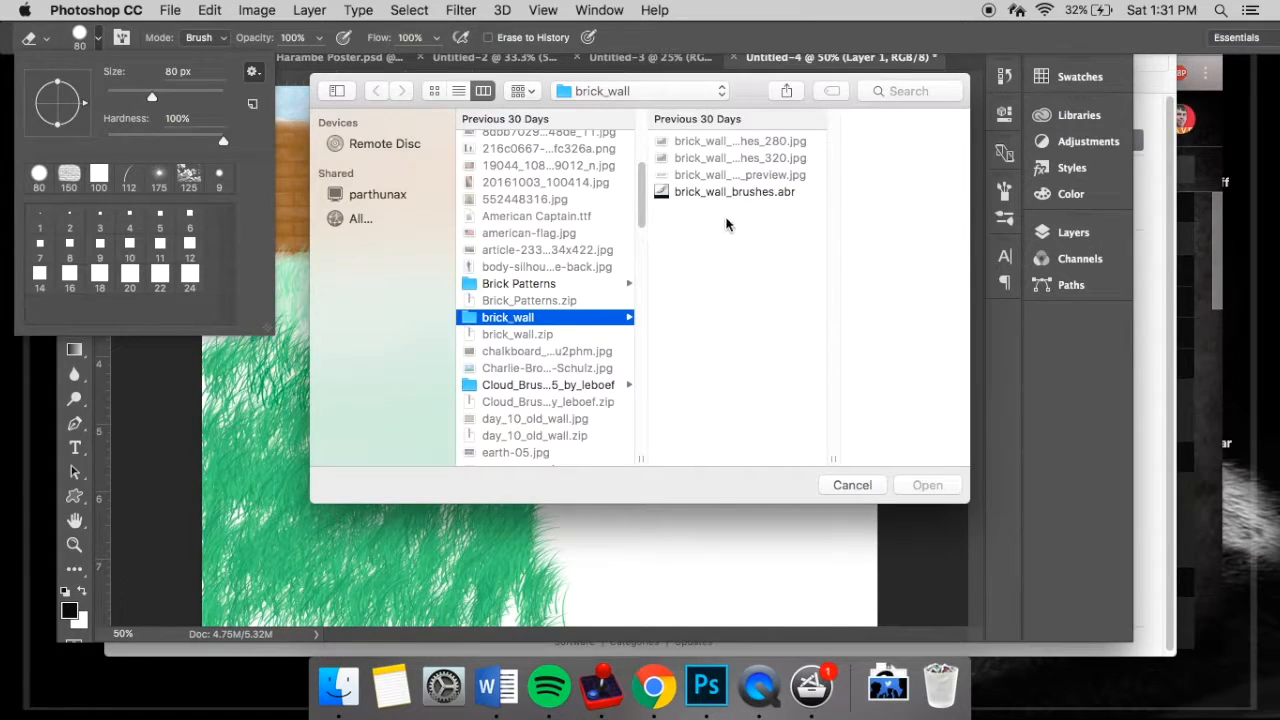
{"action": "left_click", "coordinate": [727, 193]}
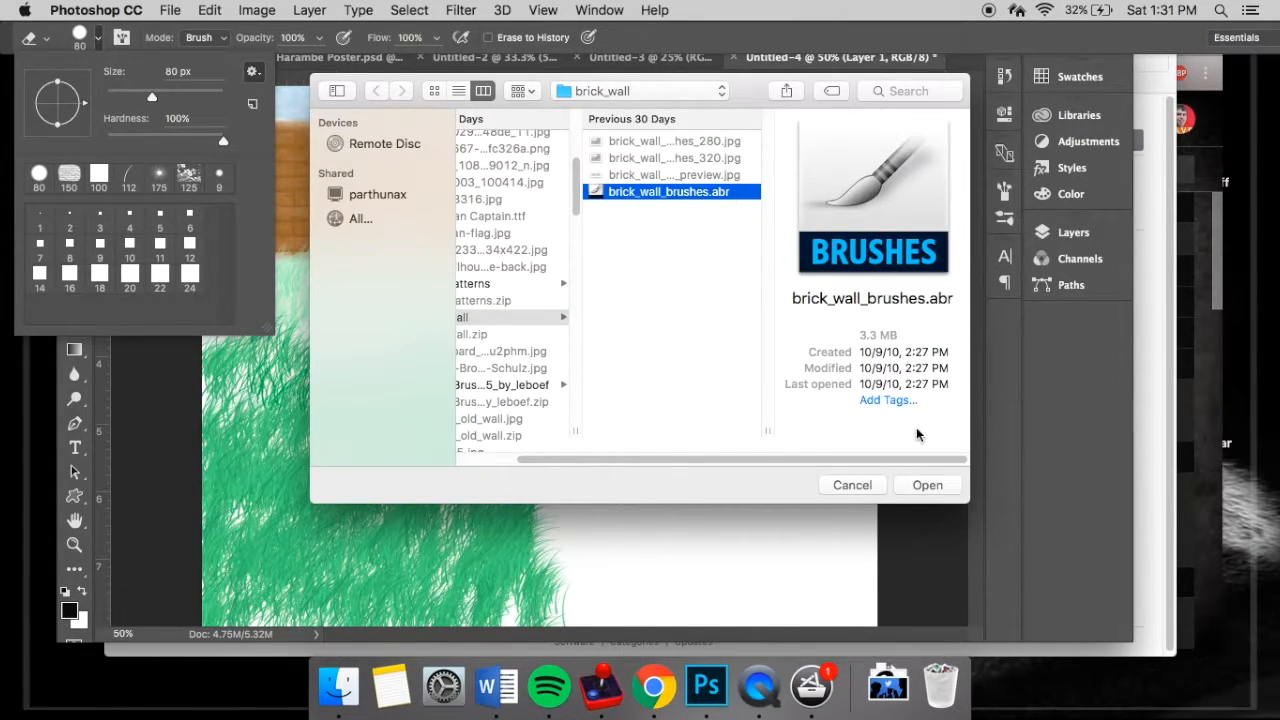
{"action": "left_click", "coordinate": [927, 485]}
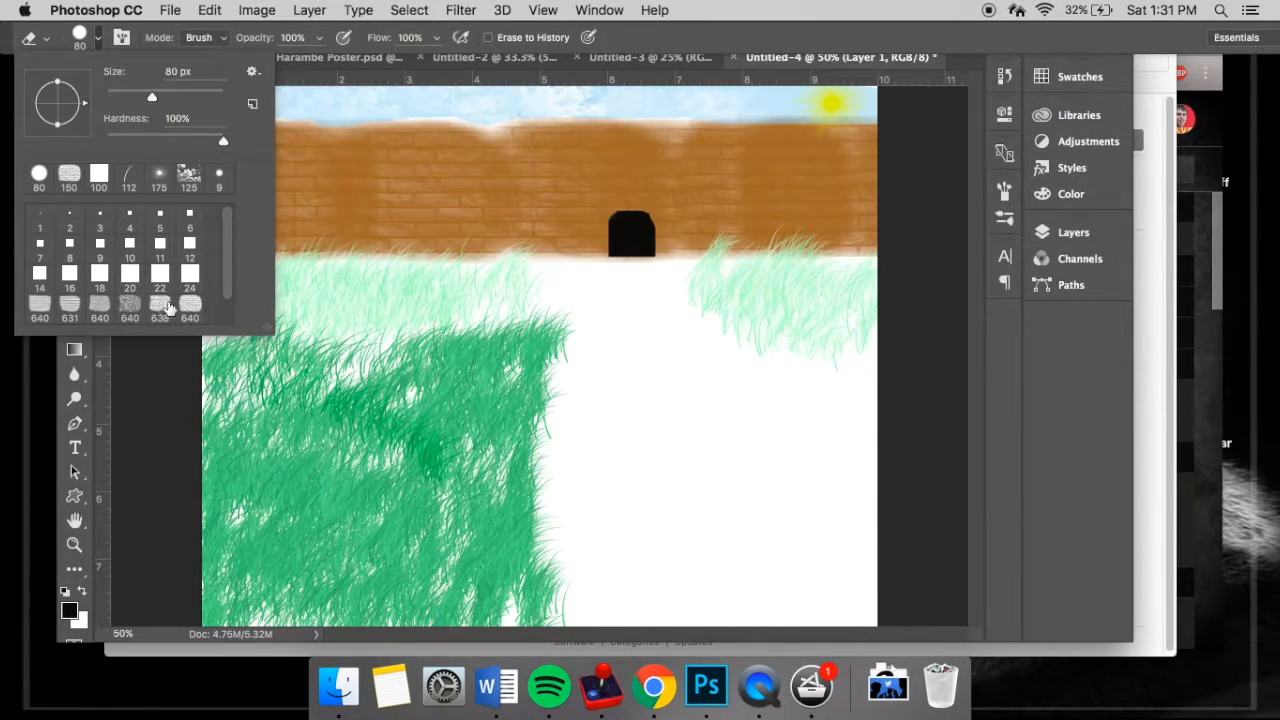
- Choose a brick-wall brush for the Eraser at 175 px and set its opacity to 67%
{"action": "left_click", "coordinate": [66, 316]}
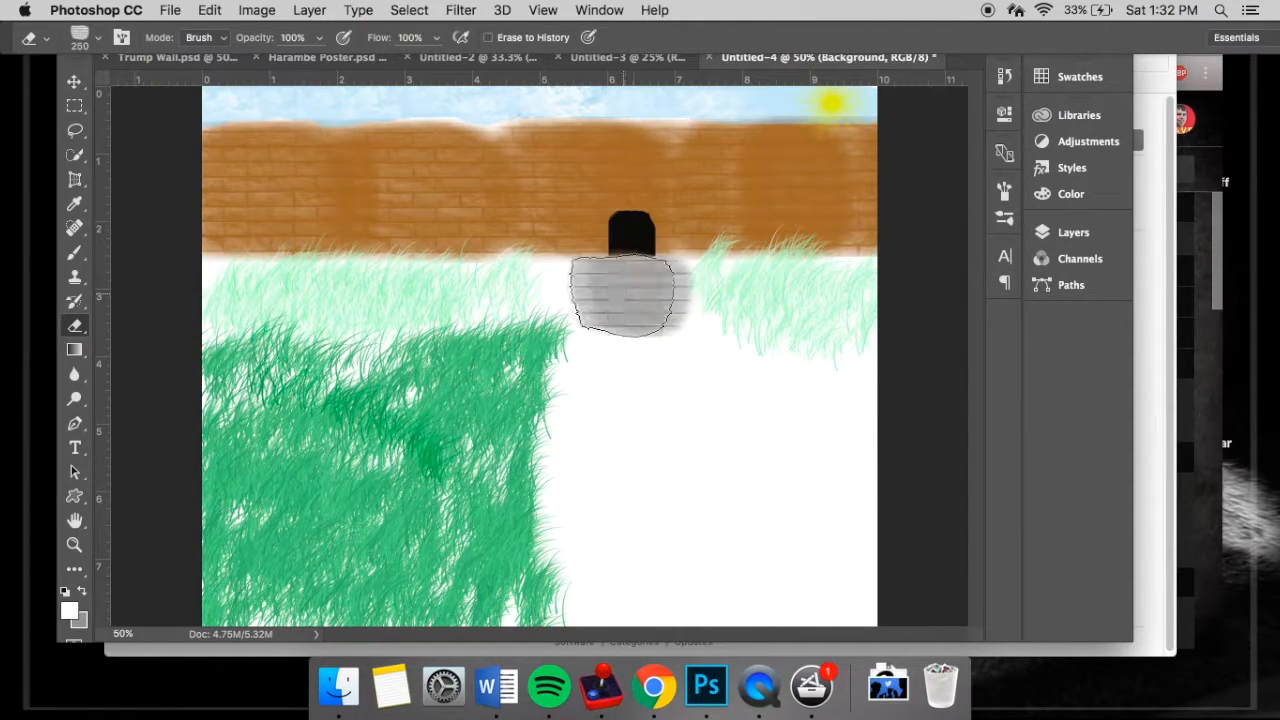
{"action": "key", "text": "bracketleft"}
{"action": "key", "text": "bracketleft"}
{"action": "key", "text": "super+z"}
{"action": "left_click_drag", "start_coordinate": [237, 40], "coordinate": [203, 44]}
- Stamp grey brick texture on the Background layer from the doorway down to the canvas's lower edge as a path beside the grass
{"action": "left_click", "coordinate": [610, 287]}
{"action": "left_click", "coordinate": [648, 287]}
{"action": "left_click", "coordinate": [603, 342]}
{"action": "left_click", "coordinate": [680, 332]}
{"action": "left_click", "coordinate": [606, 400]}
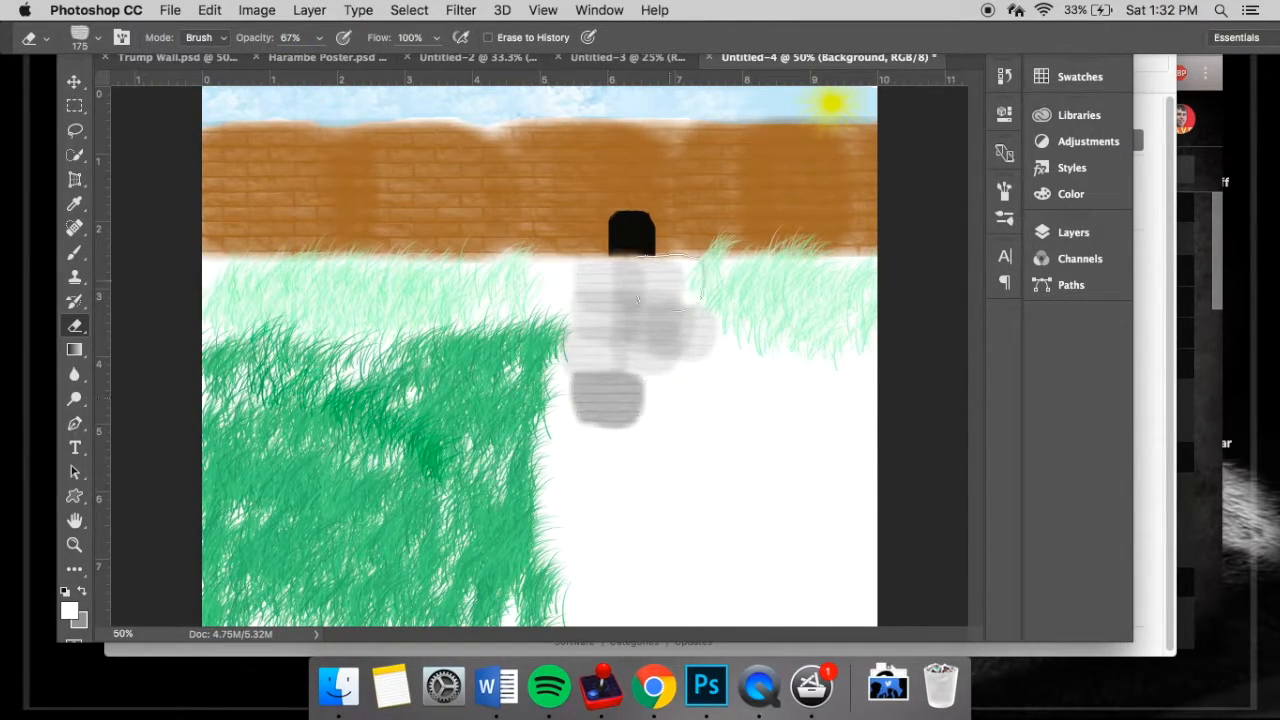
{"action": "left_click", "coordinate": [675, 396]}
{"action": "left_click", "coordinate": [755, 385]}
{"action": "left_click", "coordinate": [600, 446]}
{"action": "left_click", "coordinate": [671, 446]}
{"action": "left_click", "coordinate": [828, 446]}
{"action": "left_click", "coordinate": [606, 522]}
{"action": "left_click", "coordinate": [755, 500]}
{"action": "left_click", "coordinate": [835, 508]}
{"action": "left_click", "coordinate": [726, 562]}
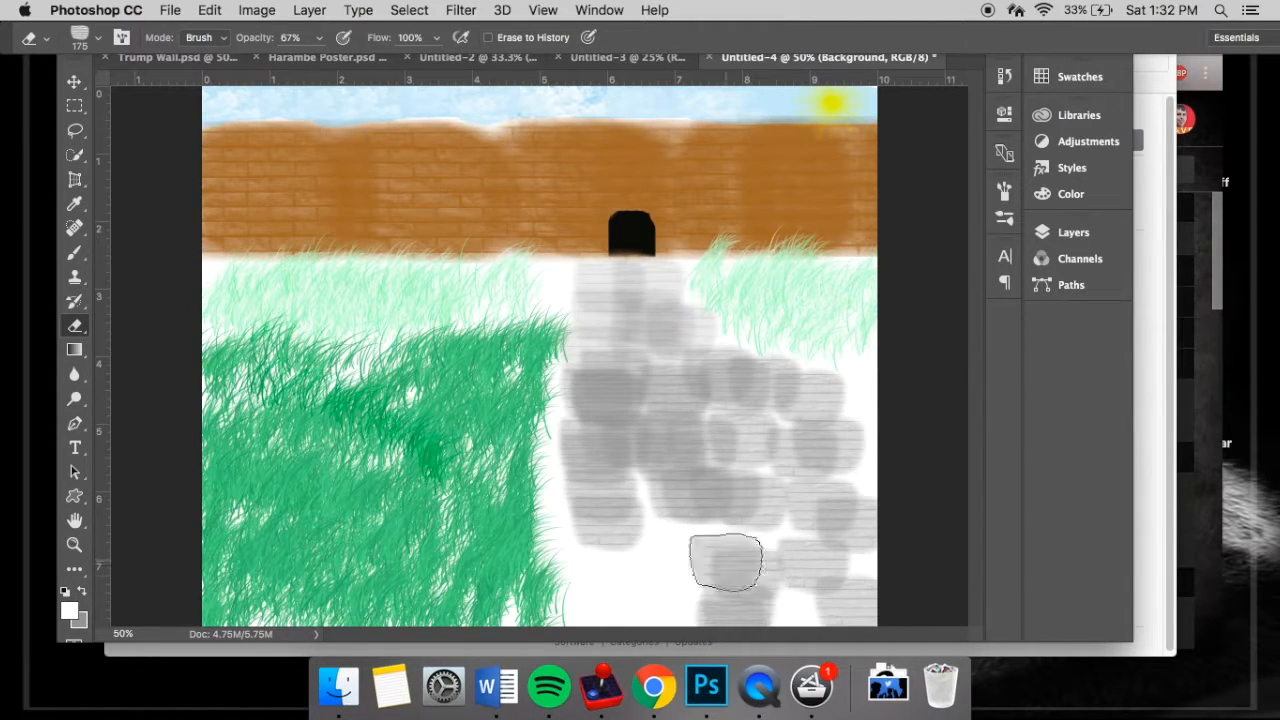
{"action": "left_click", "coordinate": [575, 512]}
{"action": "left_click", "coordinate": [582, 412]}
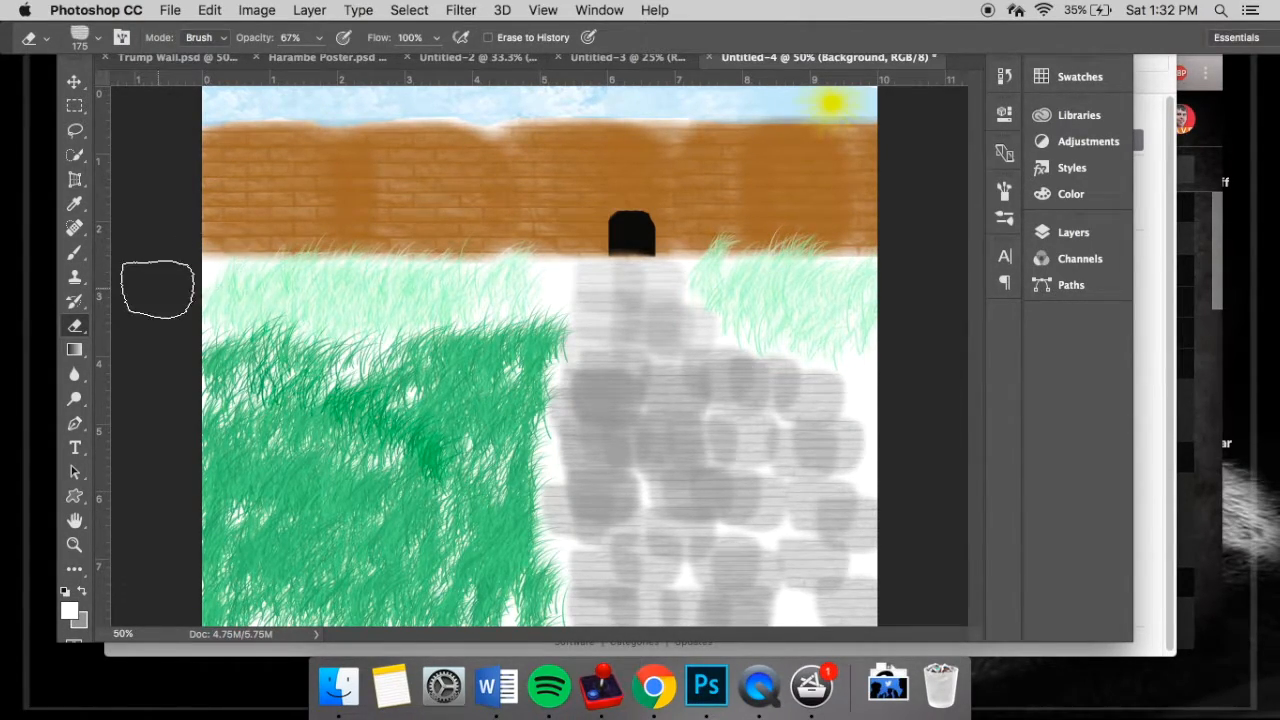
- Draw a text box on the brick wall left of the doorway and set its font to Myriad Pro
{"action": "left_click", "coordinate": [75, 447]}
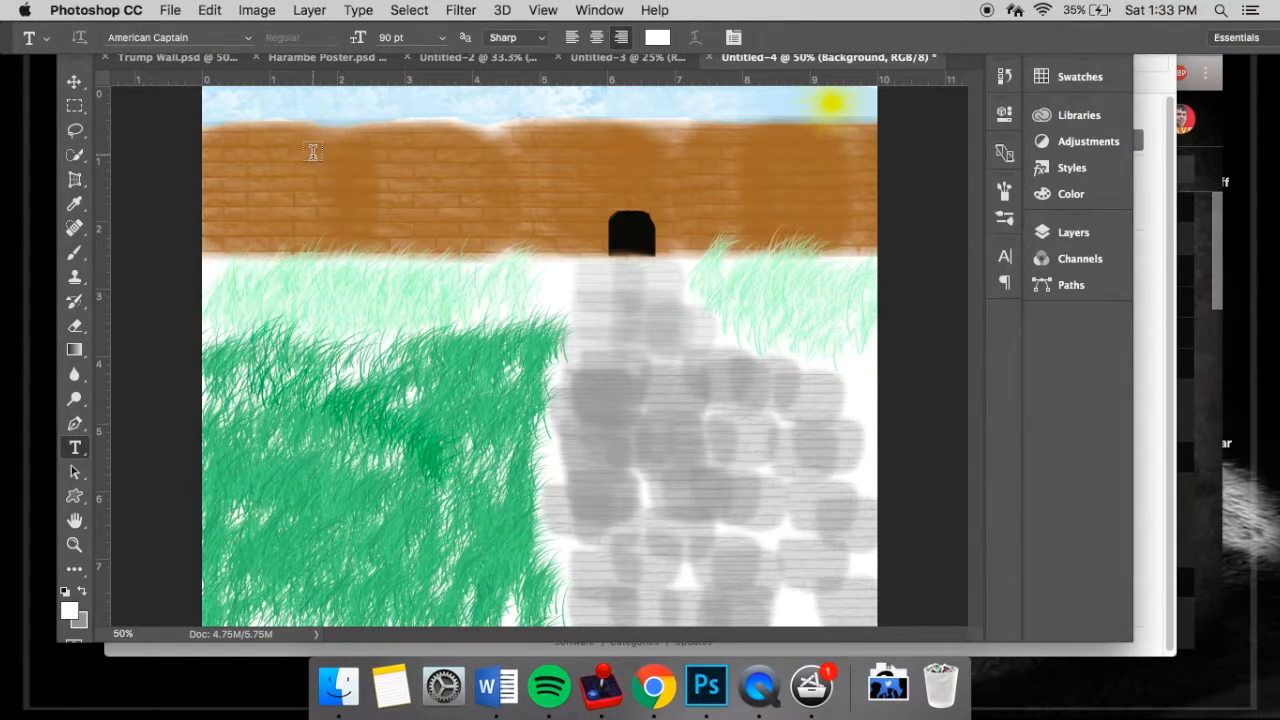
{"action": "left_click_drag", "start_coordinate": [303, 150], "coordinate": [470, 233]}
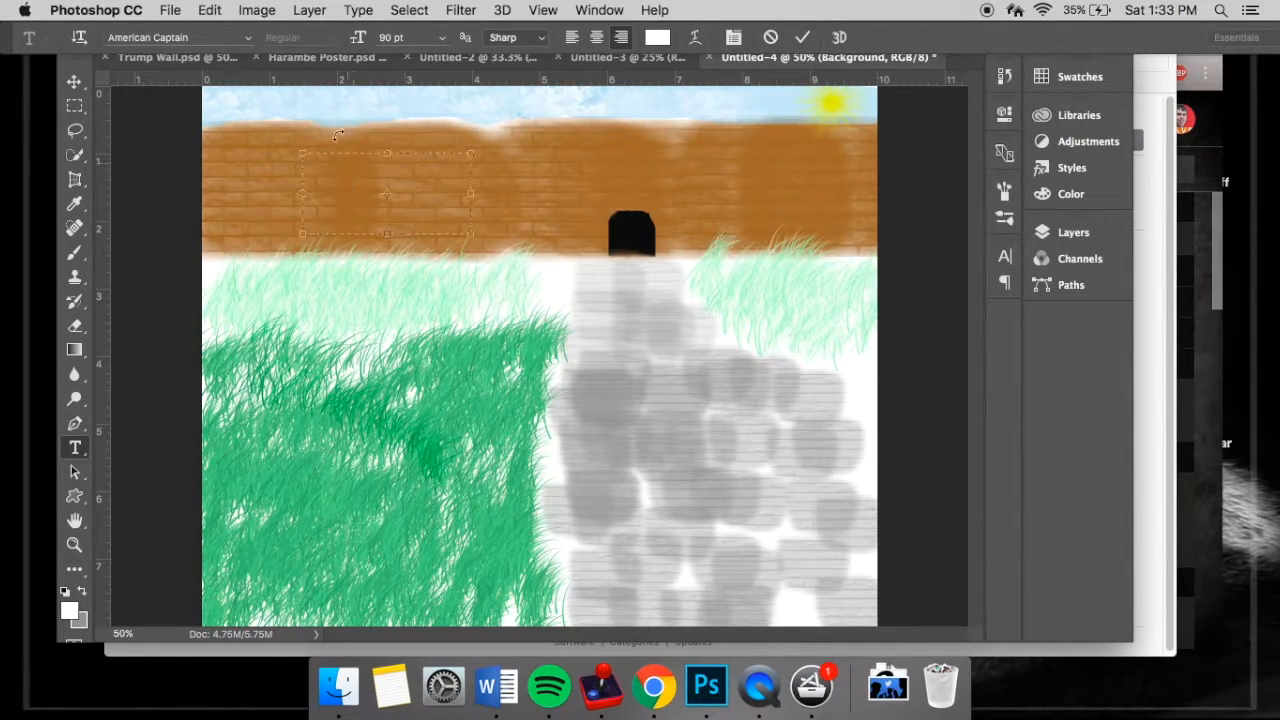
{"action": "left_click", "coordinate": [216, 40]}
{"action": "left_click", "coordinate": [247, 37]}
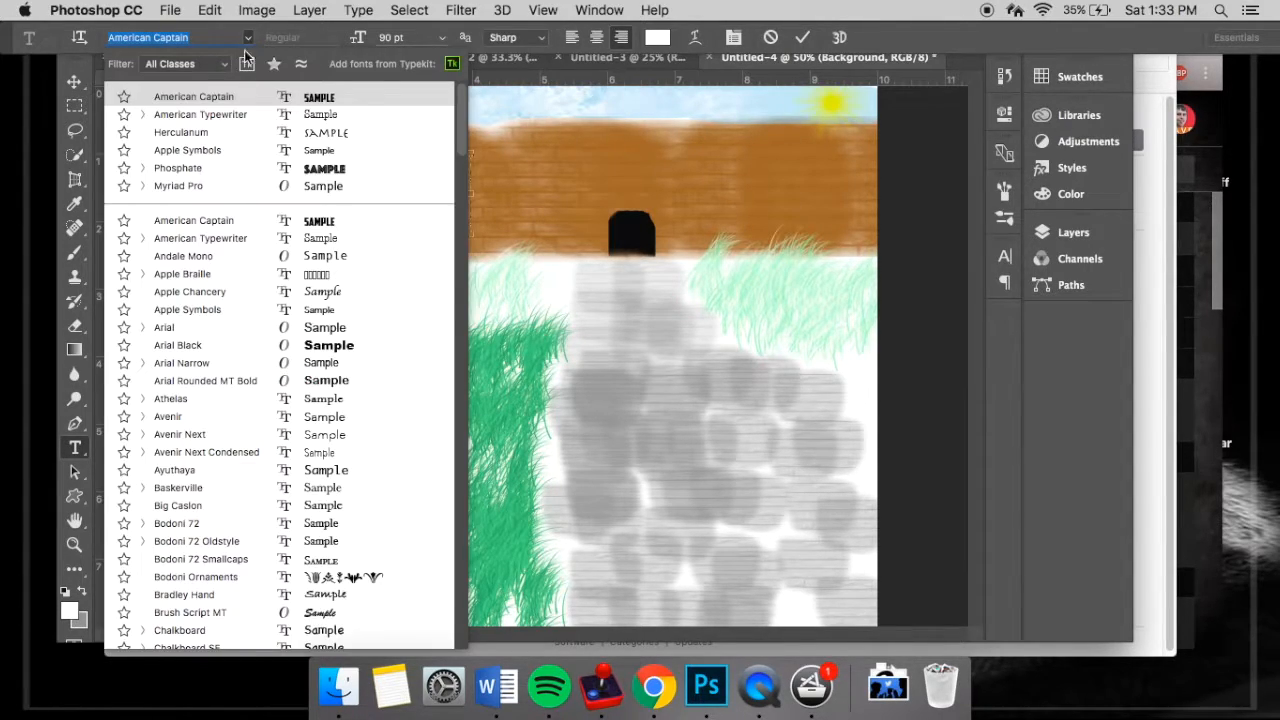
{"action": "left_click", "coordinate": [227, 183]}
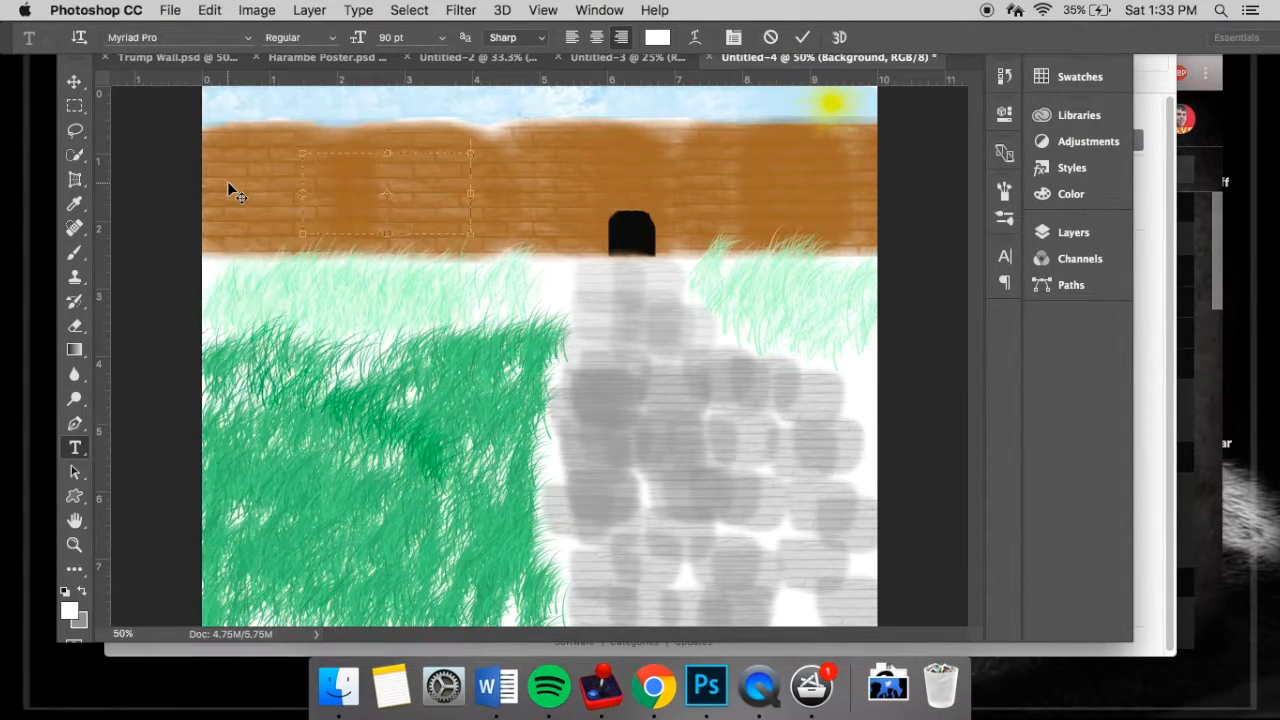
- Set the text colour to yellow (#fff04c)
{"action": "left_click", "coordinate": [656, 40]}
{"action": "left_click", "coordinate": [657, 374]}
{"action": "left_click_drag", "start_coordinate": [580, 255], "coordinate": [566, 172]}
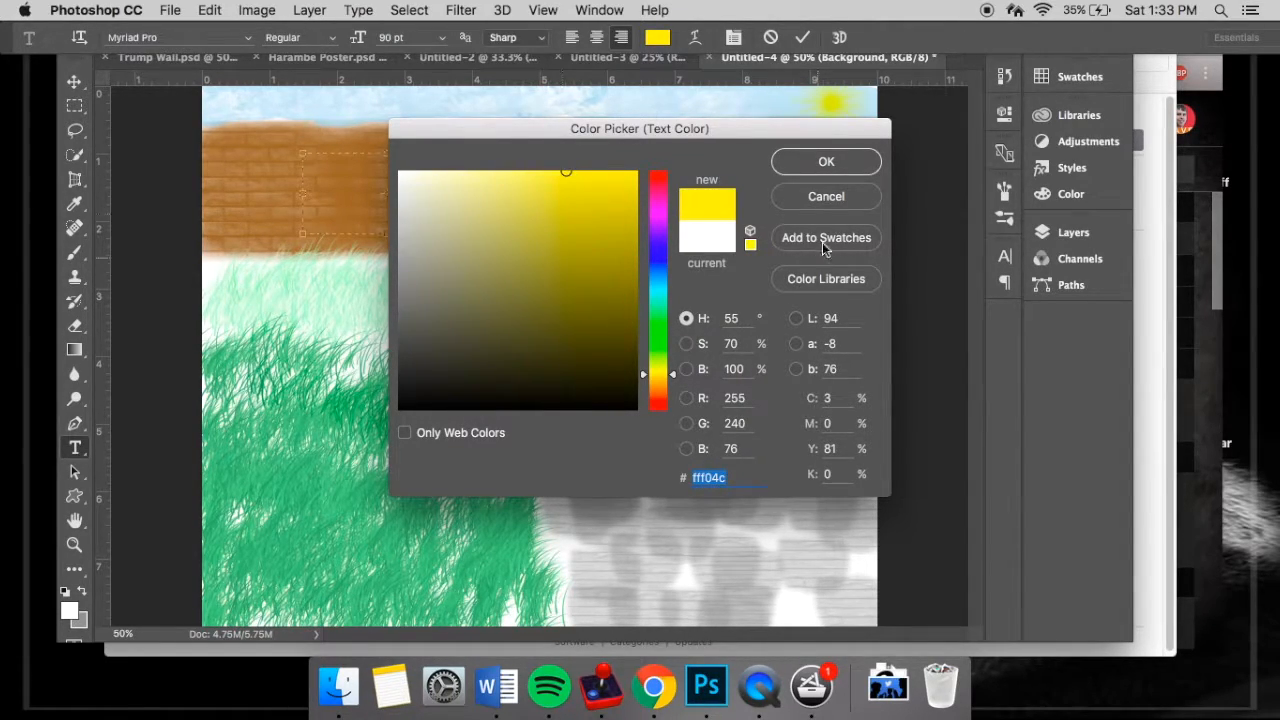
{"action": "left_click", "coordinate": [824, 158]}
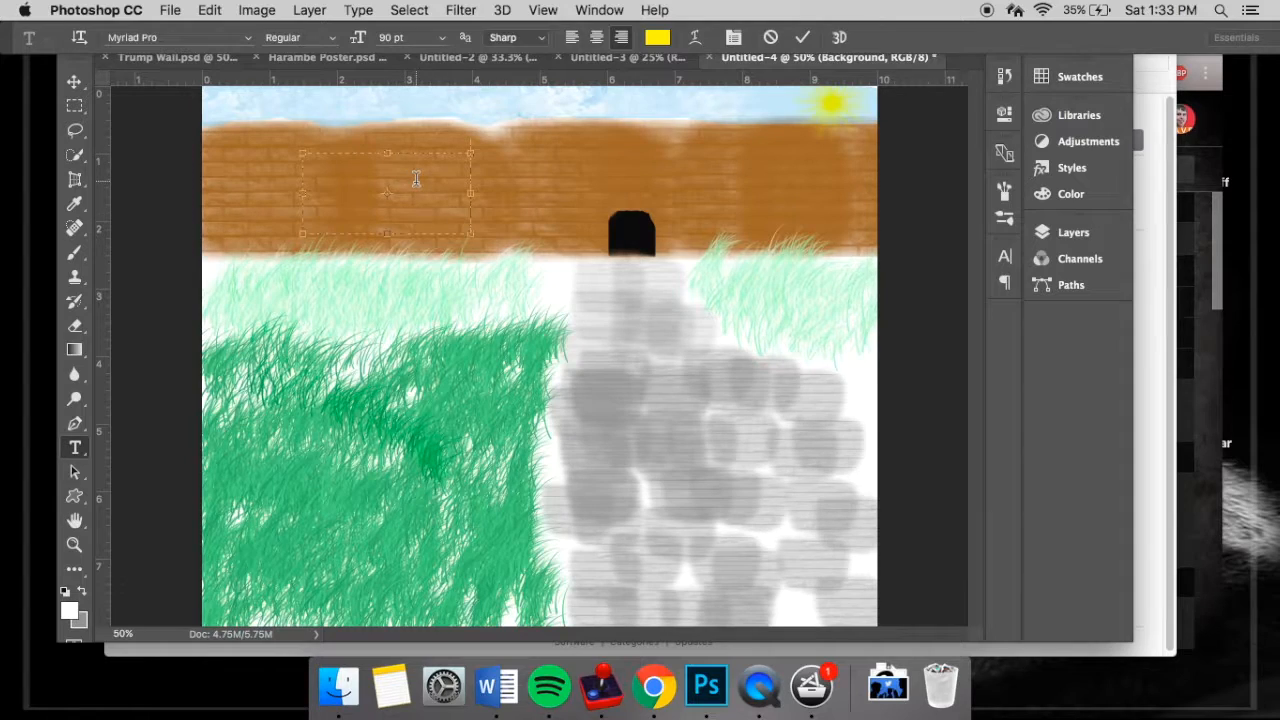
- Set the text size to 50 pt and enter "Trump" in the text box on the wall
{"action": "type", "text": "Tru"}
{"action": "key", "text": "BackSpace"}
{"action": "key", "text": "BackSpace"}
{"action": "key", "text": "BackSpace"}
{"action": "left_click", "coordinate": [406, 37]}
{"action": "type", "text": "50"}
{"action": "key", "text": "Return"}
{"action": "type", "text": "Trump"}
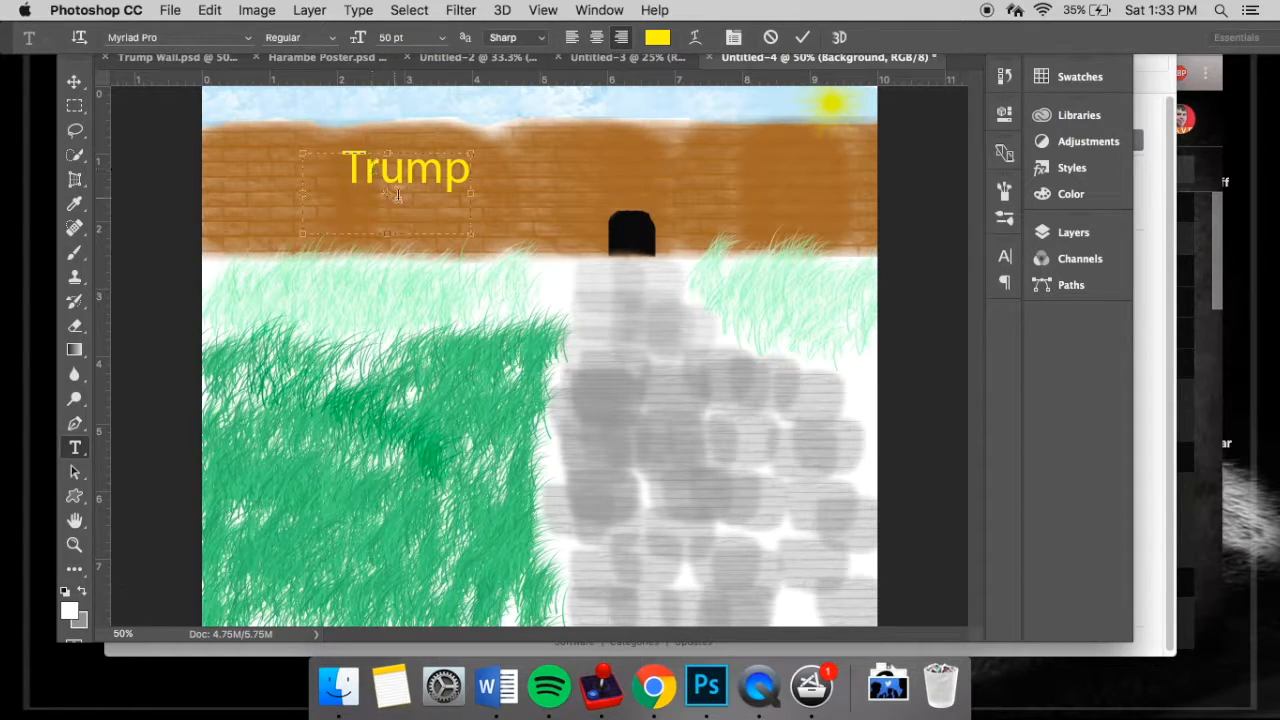
- Extend the text box slightly downward and centre-align the word "Trump"
{"action": "left_click_drag", "start_coordinate": [387, 233], "coordinate": [387, 247]}
{"action": "left_click_drag", "start_coordinate": [344, 170], "coordinate": [505, 143]}
{"action": "left_click", "coordinate": [398, 225]}
{"action": "left_click", "coordinate": [597, 37]}
{"action": "left_click", "coordinate": [1073, 232]}
{"action": "left_click", "coordinate": [1073, 232]}
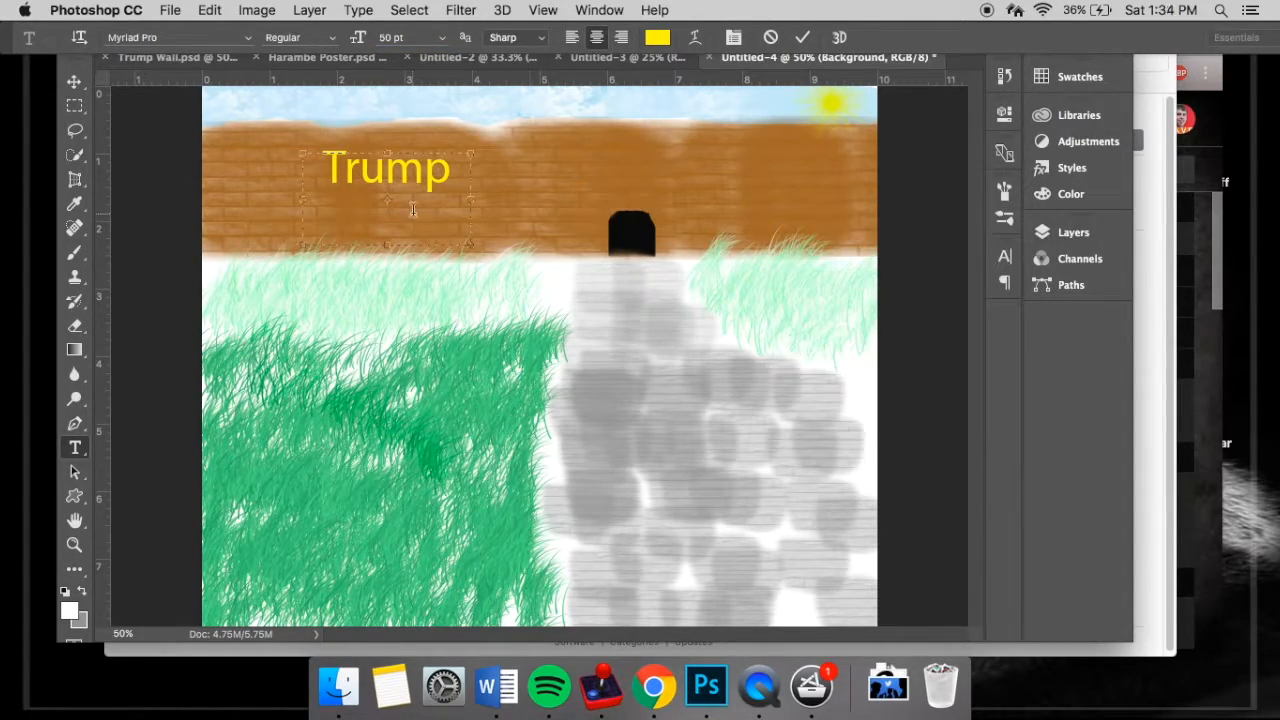
- Add "Wall" on a second line below "Trump" and widen the text box to the right
{"action": "left_click", "coordinate": [447, 173]}
{"action": "type", "text": "Wall"}
{"action": "left_click_drag", "start_coordinate": [471, 200], "coordinate": [541, 200]}
{"action": "left_click", "coordinate": [454, 178]}
{"action": "left_click_drag", "start_coordinate": [421, 154], "coordinate": [426, 131]}
{"action": "key", "text": "Return"}
- Show the character settings for the selected text and adjust the "Trump Wall" text's position on the wall with the Move tool
{"action": "left_click", "coordinate": [1004, 257]}
{"action": "left_click_drag", "start_coordinate": [468, 222], "coordinate": [307, 150]}
{"action": "left_click", "coordinate": [75, 82]}
{"action": "left_click_drag", "start_coordinate": [413, 188], "coordinate": [413, 212]}
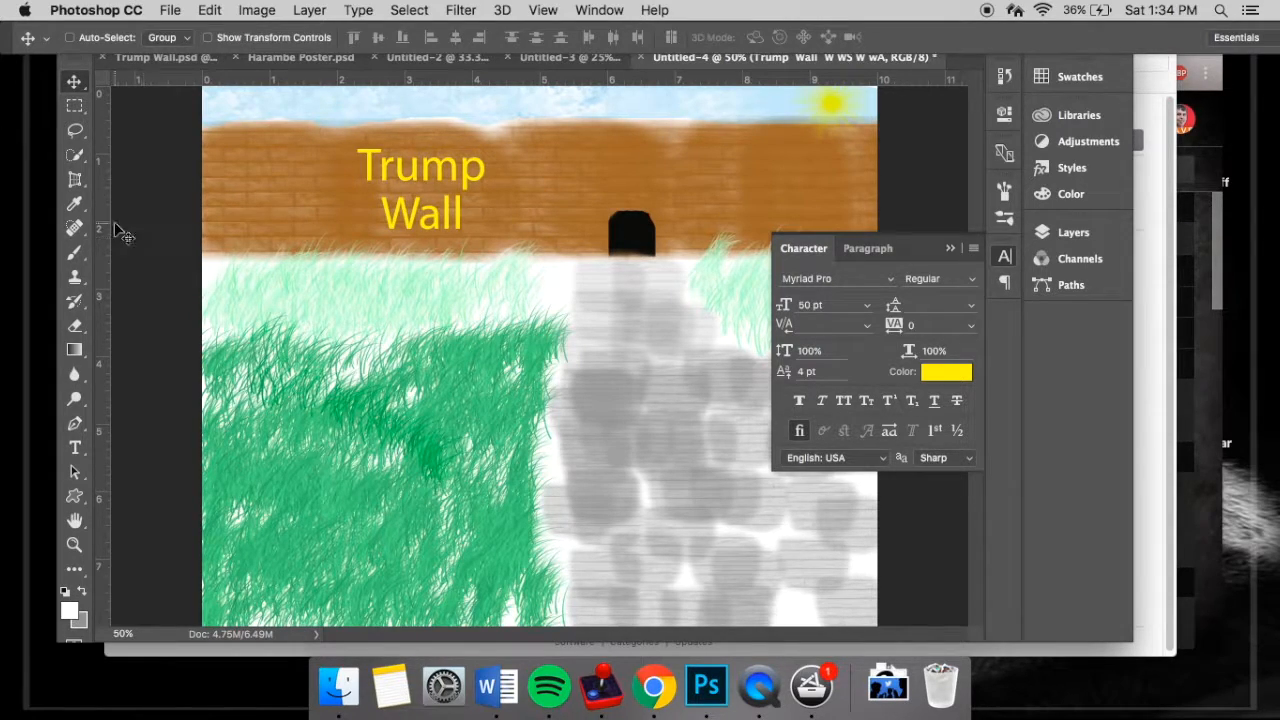
- Load the M Brushes set for the Brush tool and choose its 42 px brush
{"action": "left_click", "coordinate": [74, 252]}
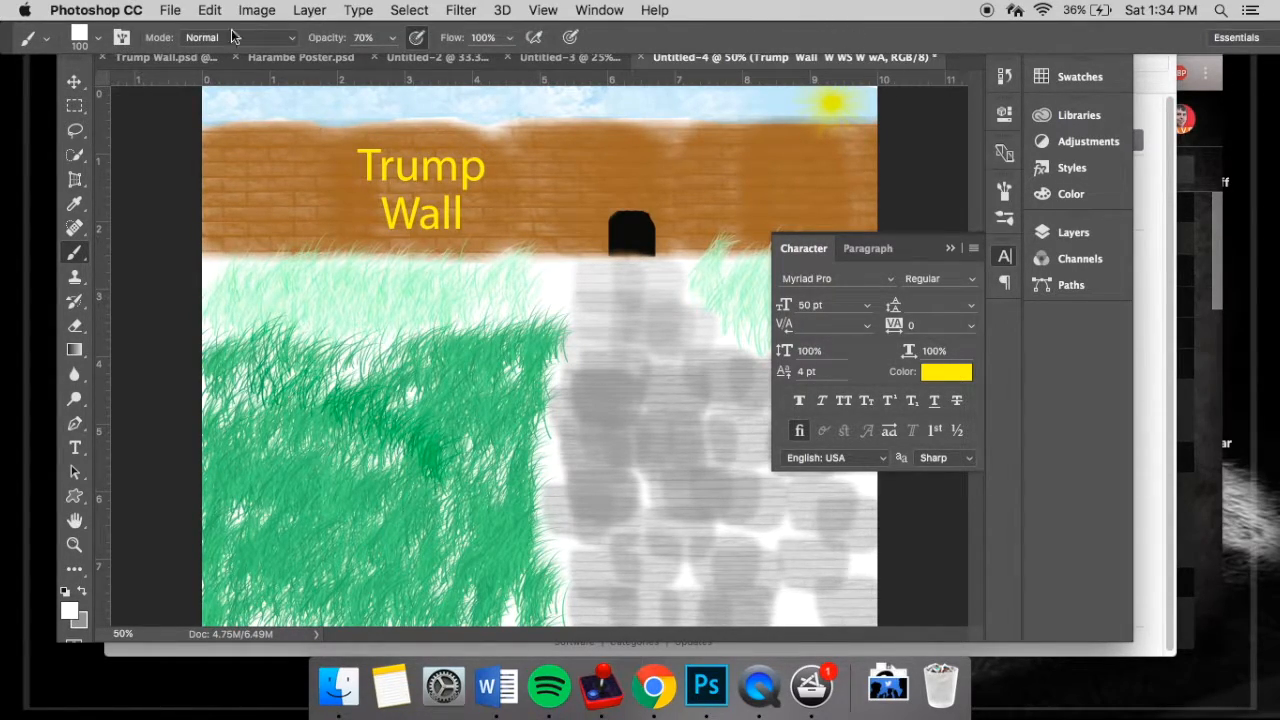
{"action": "left_click", "coordinate": [100, 40]}
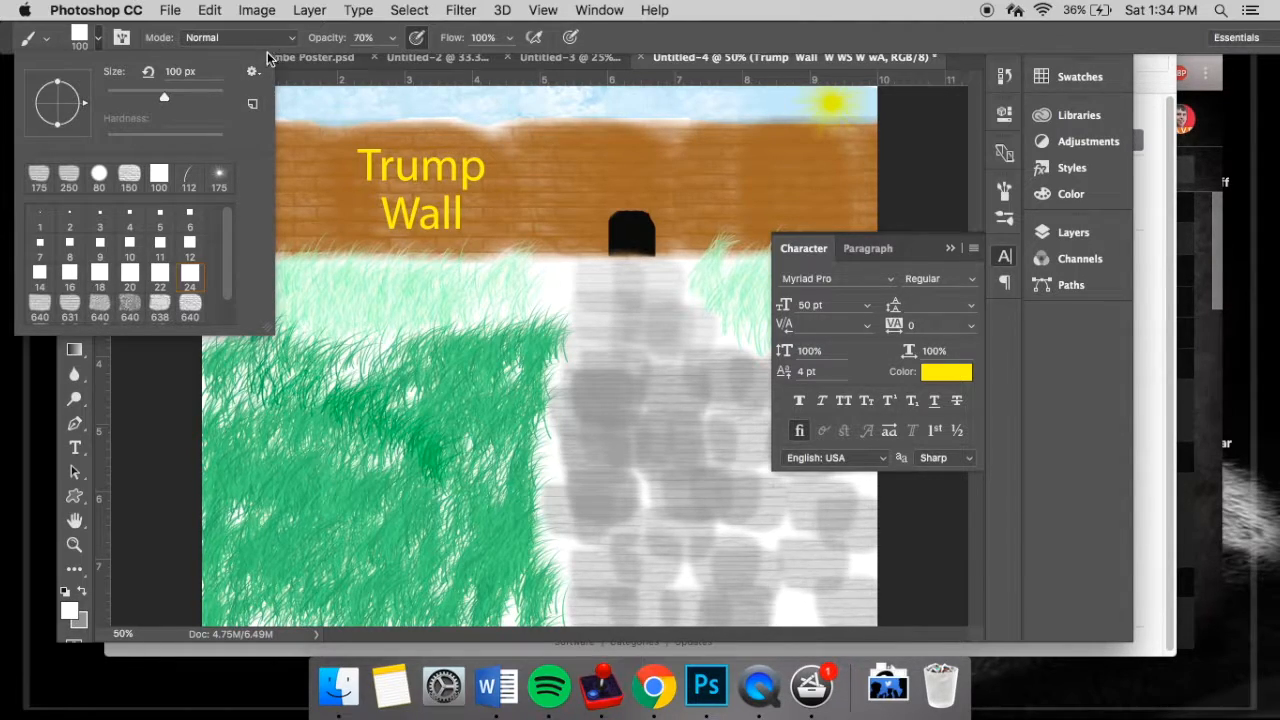
{"action": "left_click", "coordinate": [252, 73]}
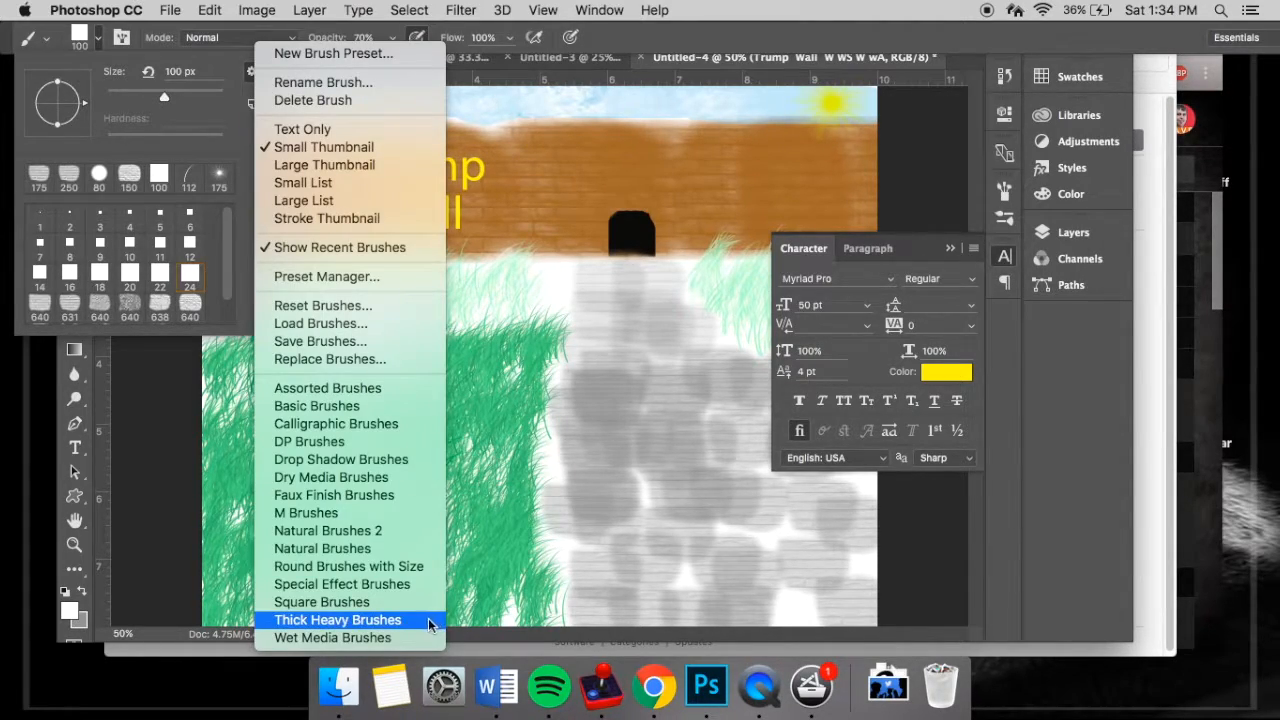
{"action": "left_click", "coordinate": [380, 512]}
{"action": "scroll", "coordinate": [130, 273], "scroll_direction": "down", "scroll_amount": 5}
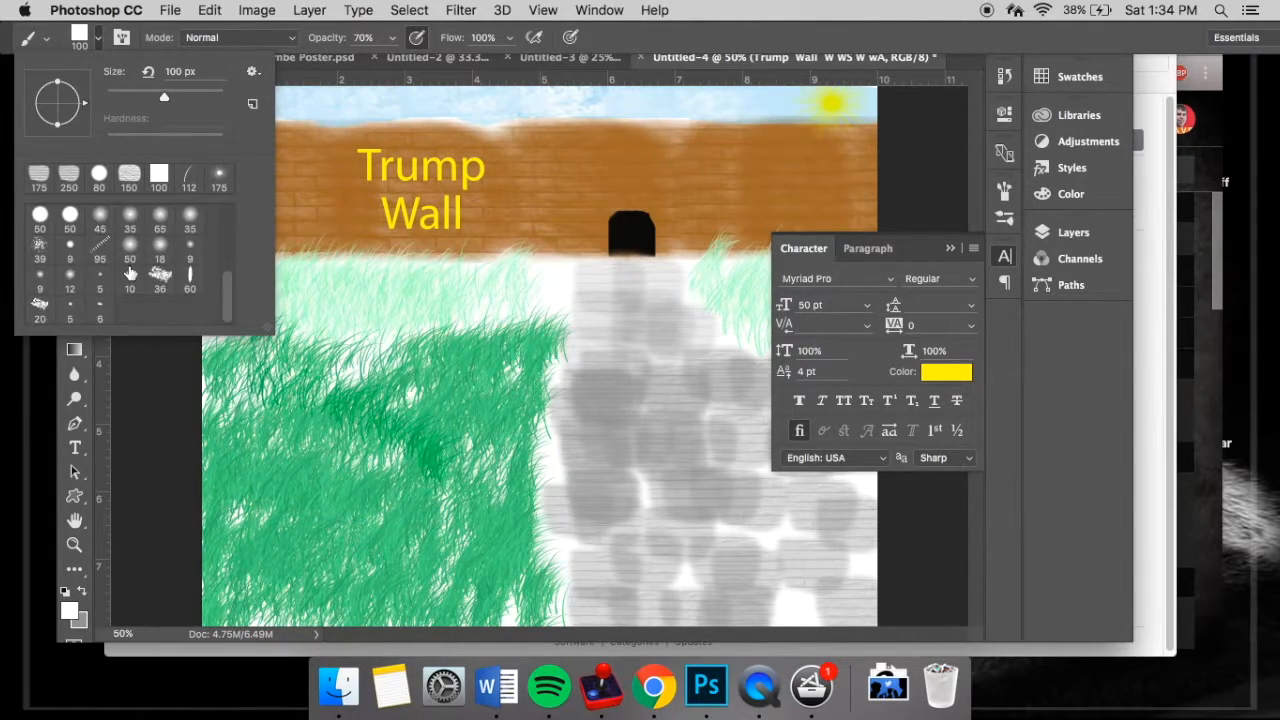
{"action": "scroll", "coordinate": [158, 258], "scroll_direction": "up", "scroll_amount": 5}
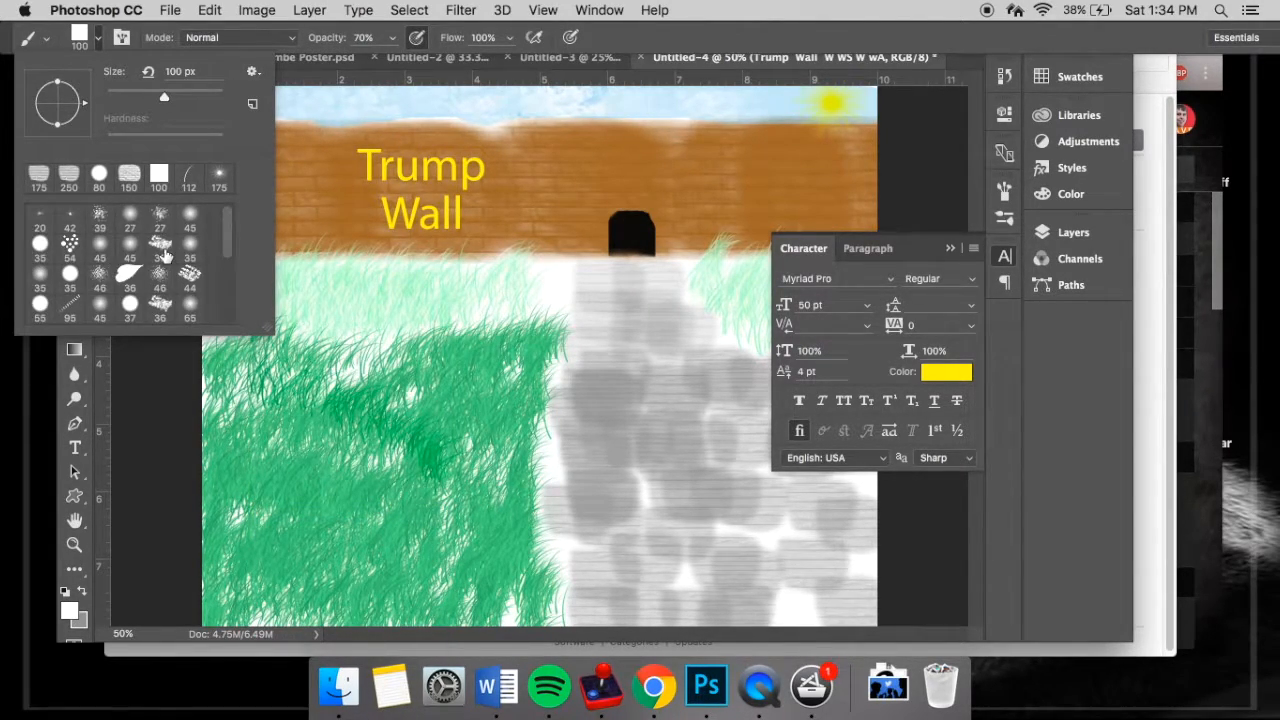
{"action": "left_click", "coordinate": [74, 228]}
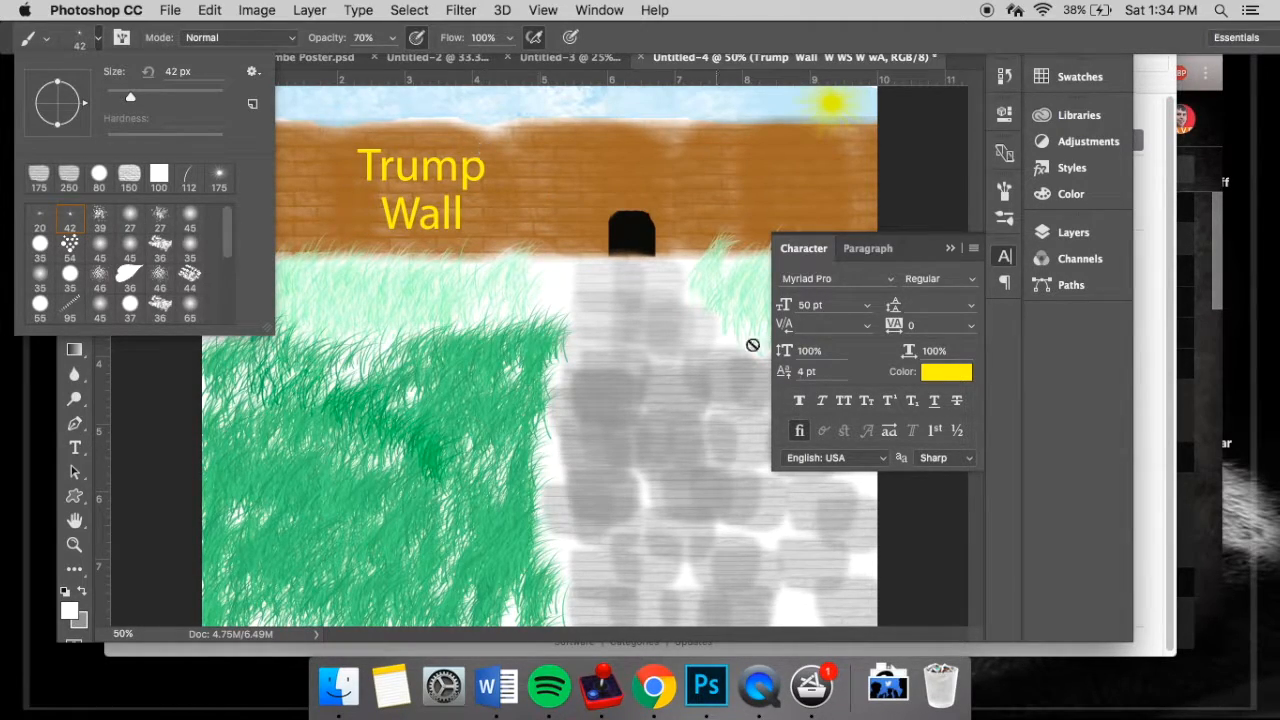
- Select the Background layer and undo the small white mark stamped beside the "Trump" text
{"action": "left_click", "coordinate": [1062, 232]}
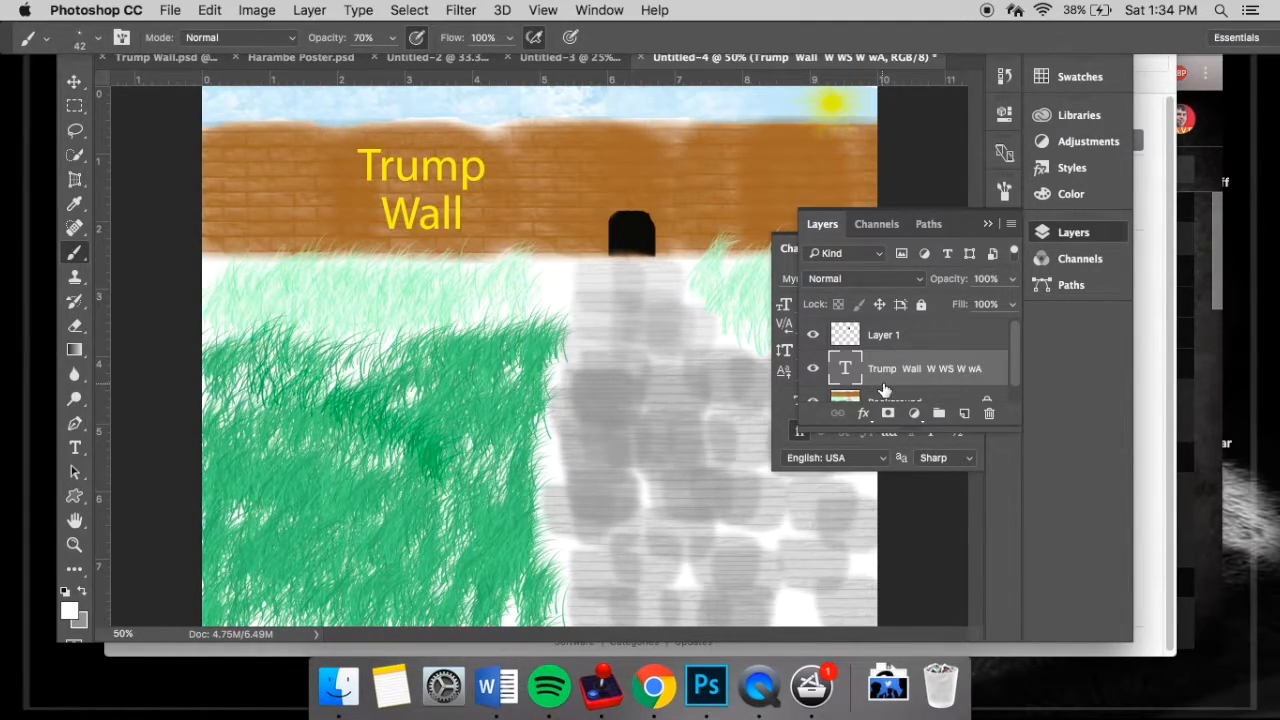
{"action": "left_click", "coordinate": [884, 399]}
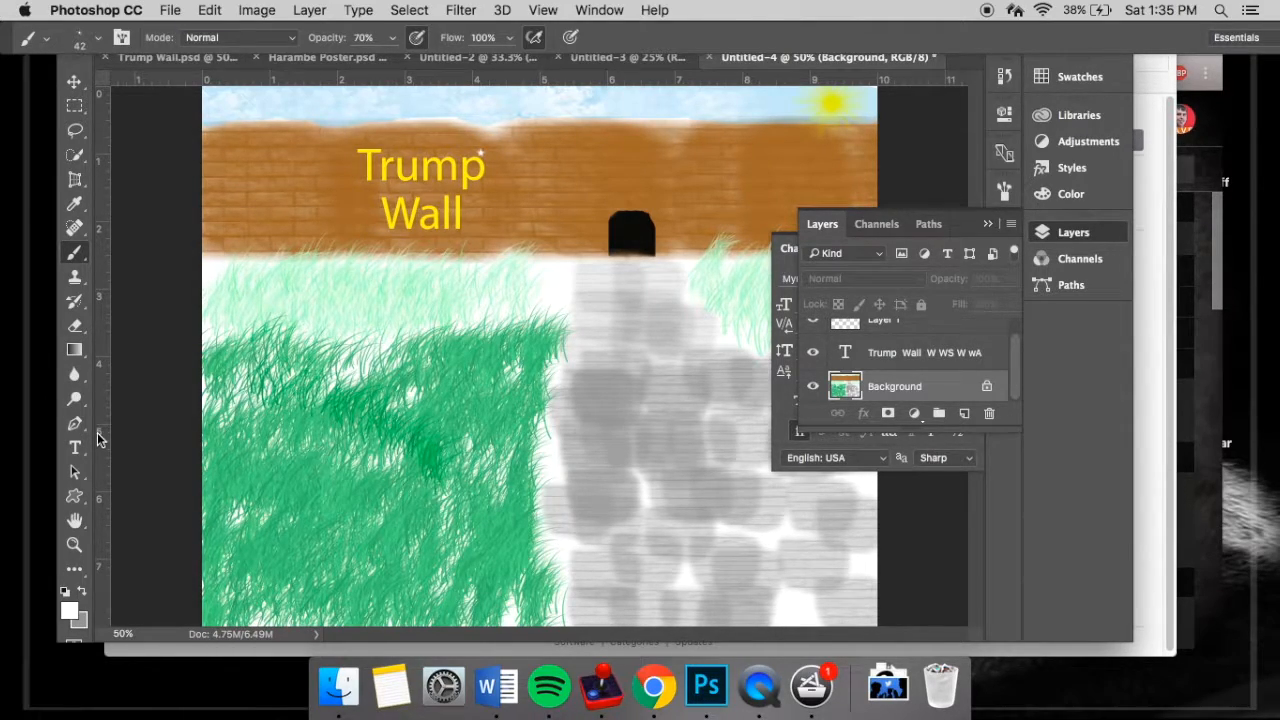
{"action": "key", "text": "super+z"}
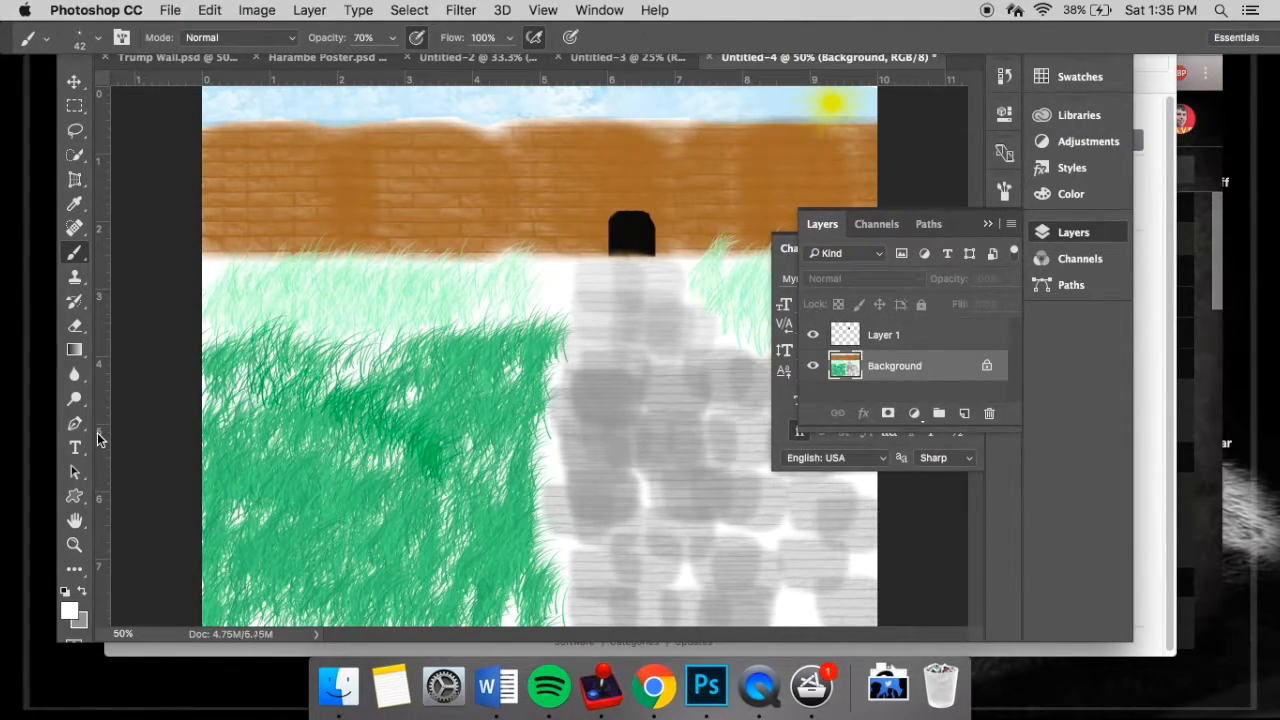
{"action": "key", "text": "super+z"}
{"action": "key", "text": "super+z"}
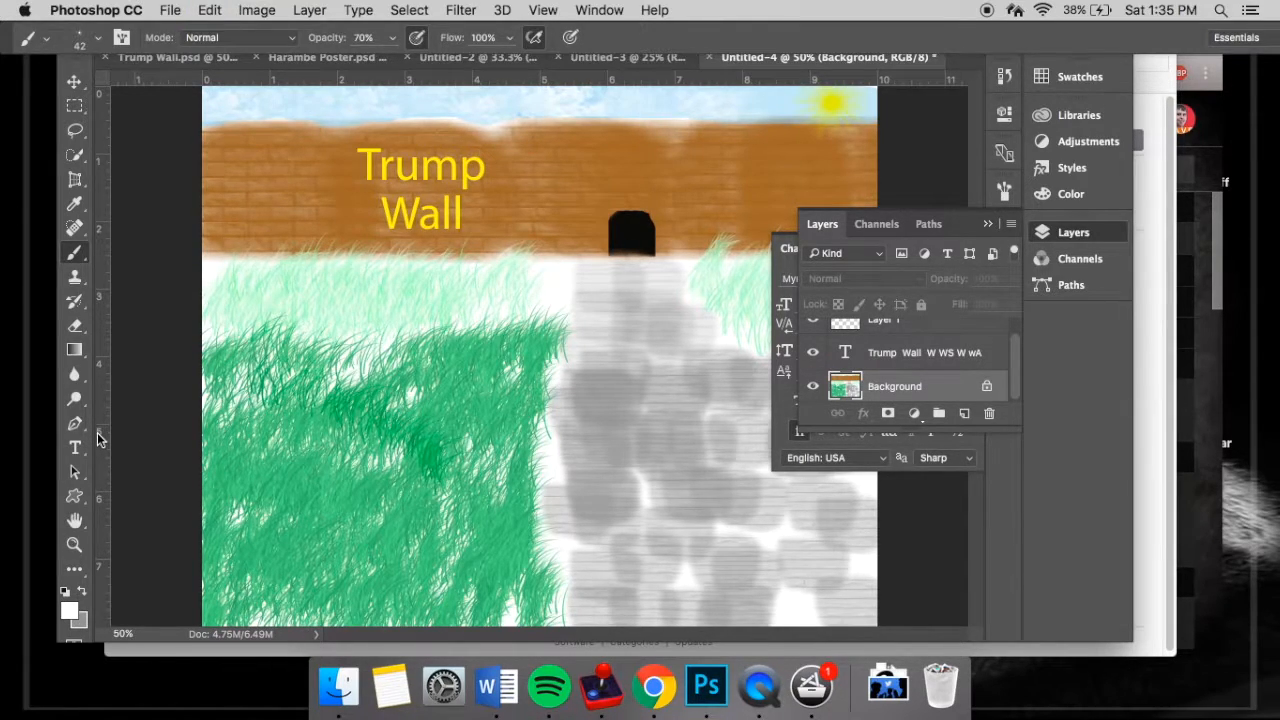
- Set the foreground colour to yellow and stamp small 42 px brush marks just after the word "Trump" on the wall
{"action": "left_click", "coordinate": [70, 608]}
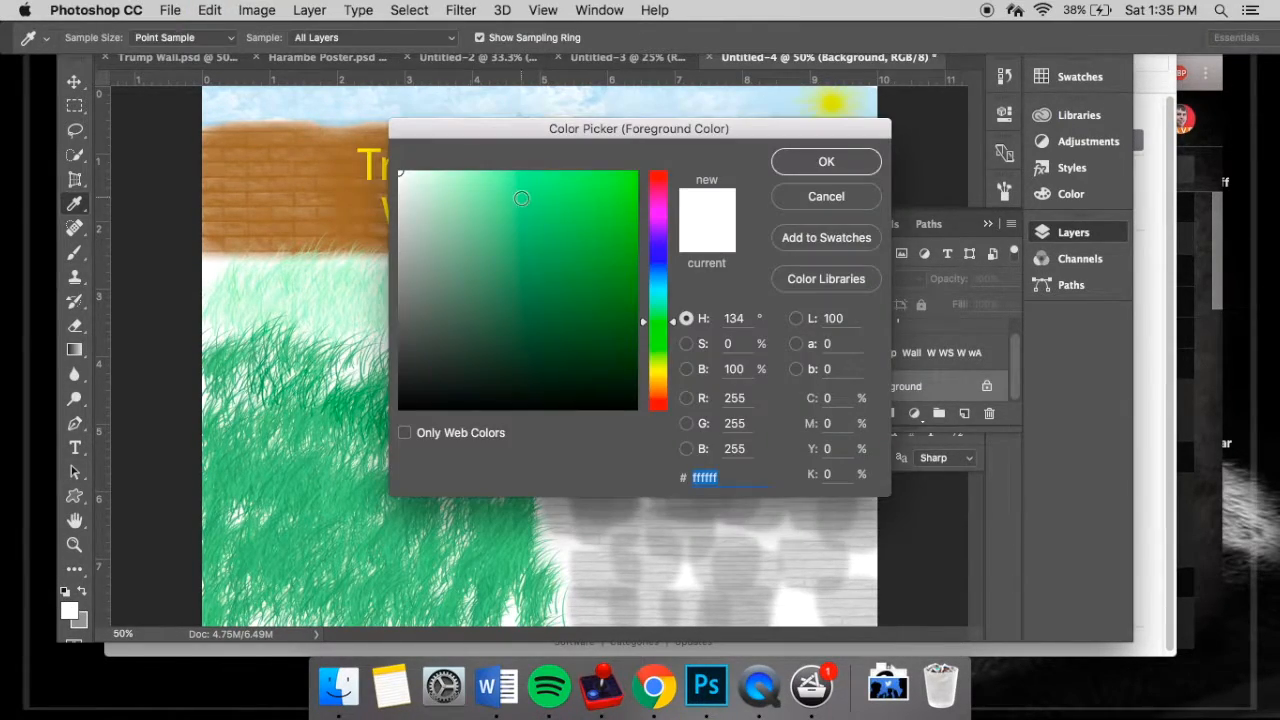
{"action": "left_click", "coordinate": [668, 373]}
{"action": "left_click", "coordinate": [588, 175]}
{"action": "left_click", "coordinate": [786, 162]}
{"action": "key", "text": "b"}
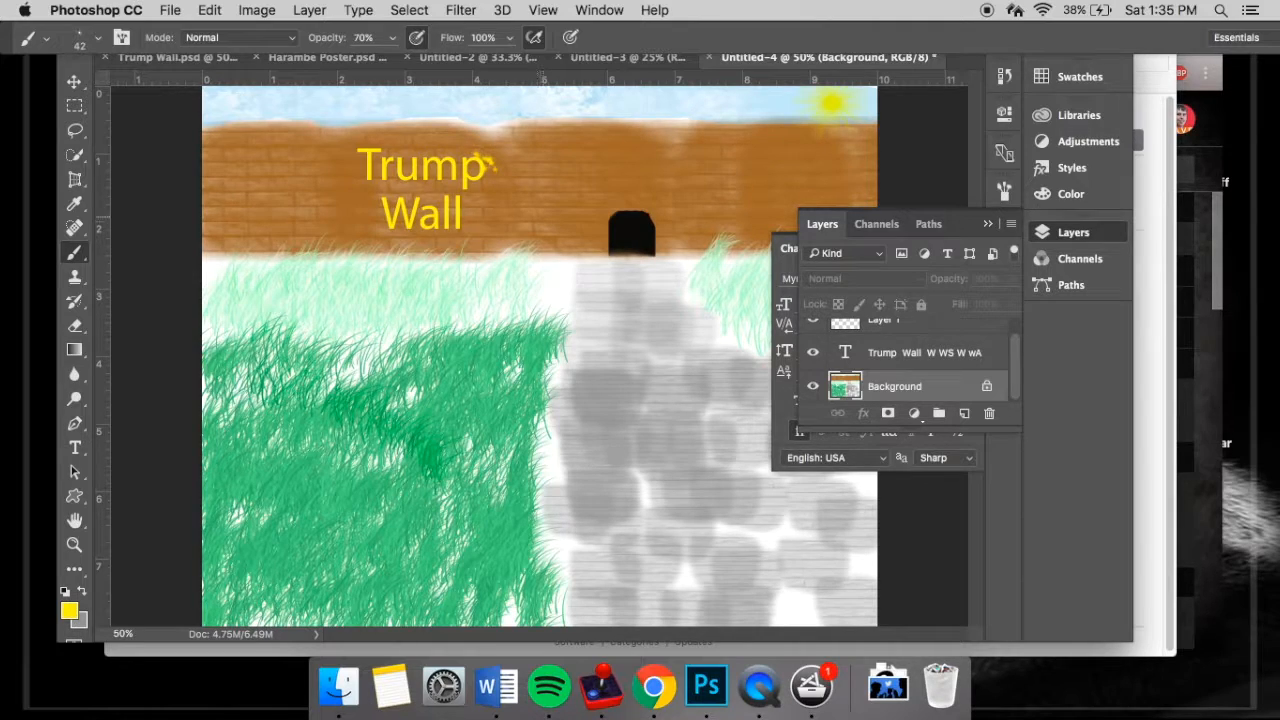
{"action": "left_click", "coordinate": [981, 227]}
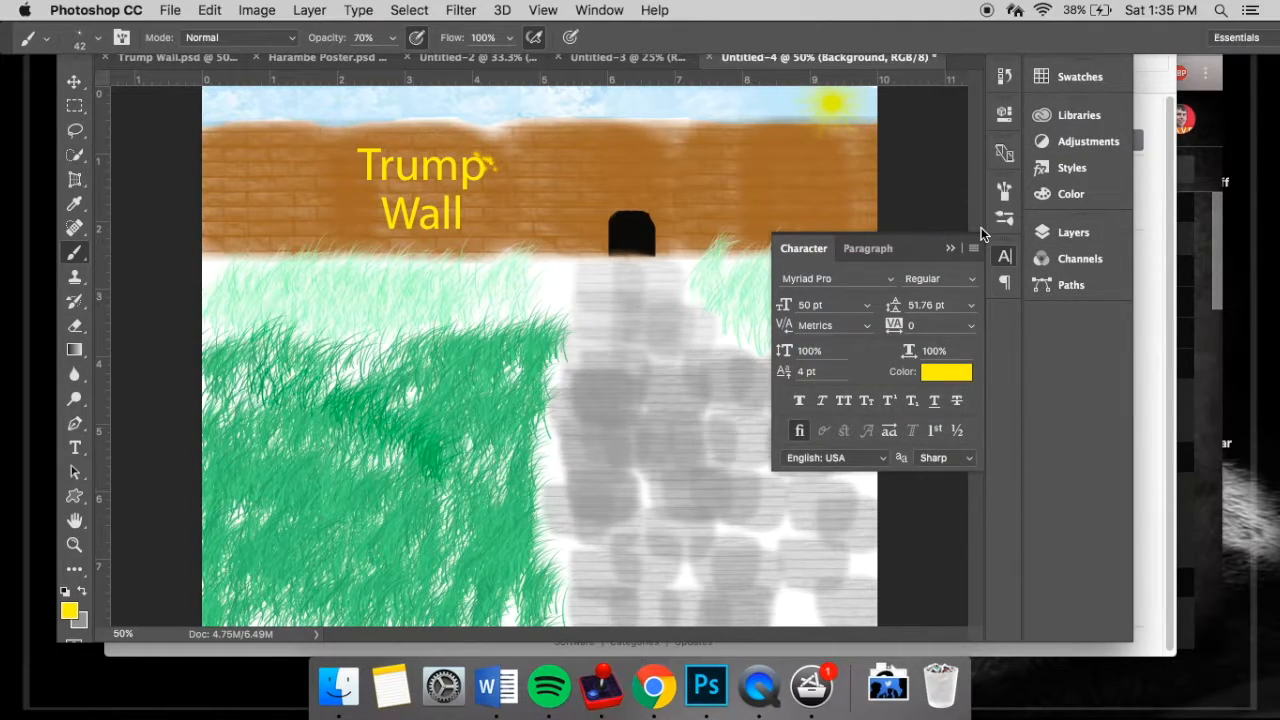
{"action": "left_click", "coordinate": [945, 250]}
- Open the Downloads stack and place a JPEG file from it in the Dock
{"action": "left_click", "coordinate": [888, 684]}
{"action": "left_click", "coordinate": [891, 678]}
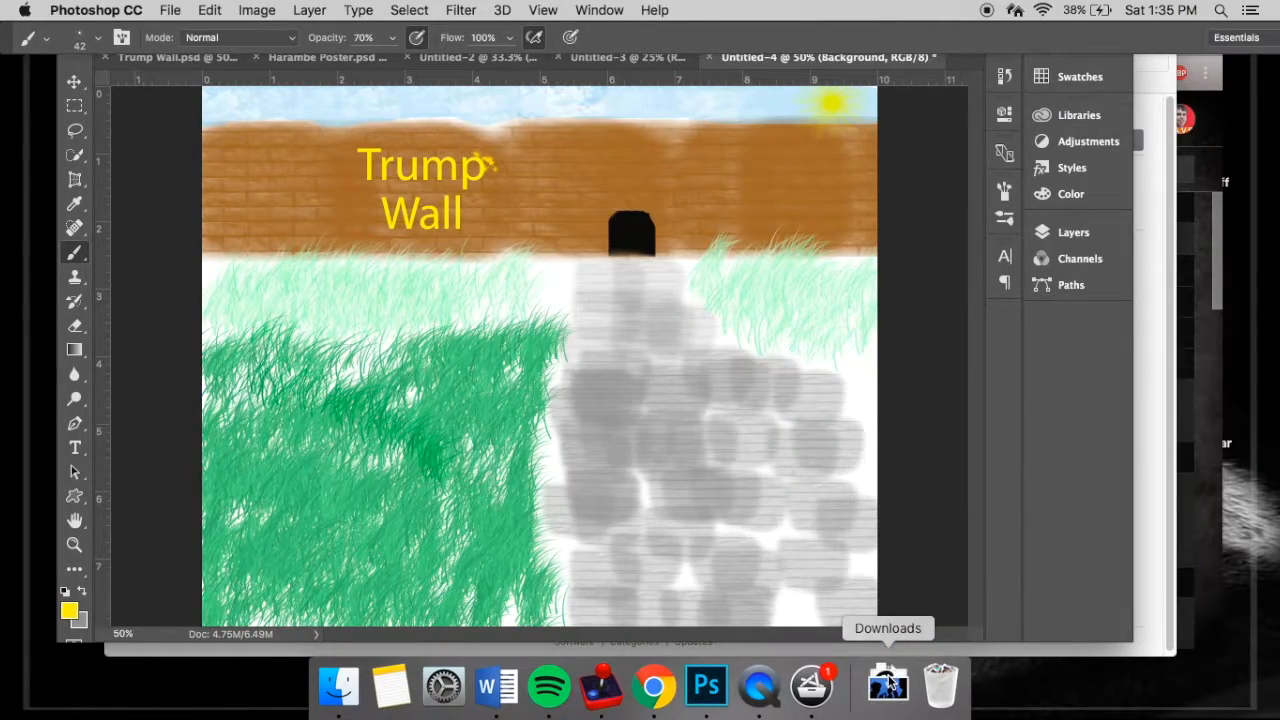
{"action": "left_click", "coordinate": [891, 680]}
{"action": "left_click_drag", "start_coordinate": [823, 593], "coordinate": [870, 705]}
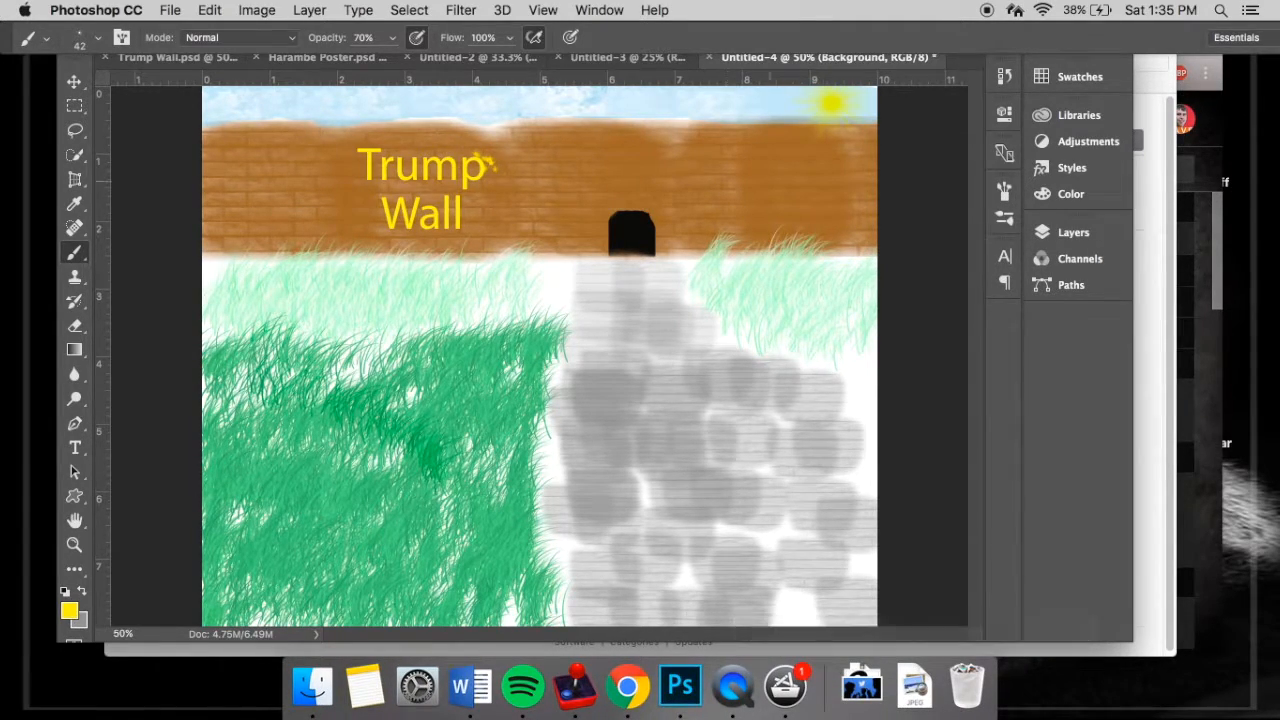
- Create a new document with the preset settings
{"action": "left_click", "coordinate": [168, 14]}
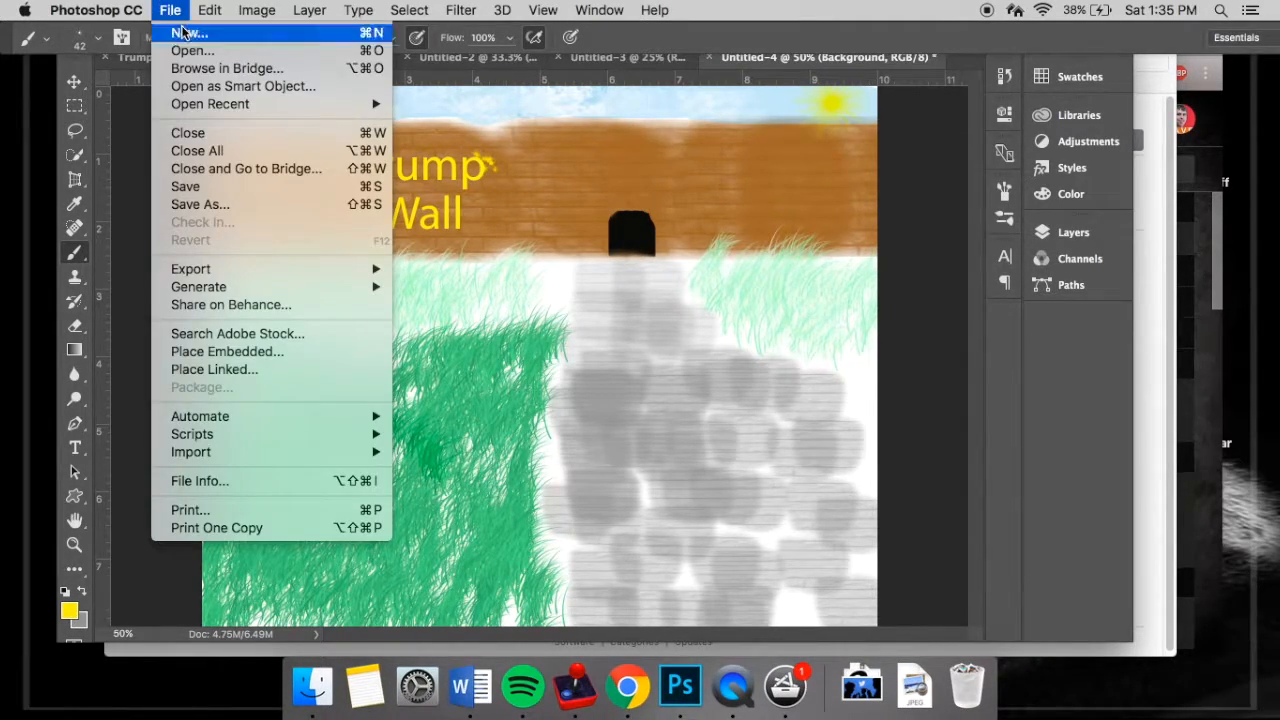
{"action": "left_click", "coordinate": [181, 31]}
{"action": "key", "text": "Return"}
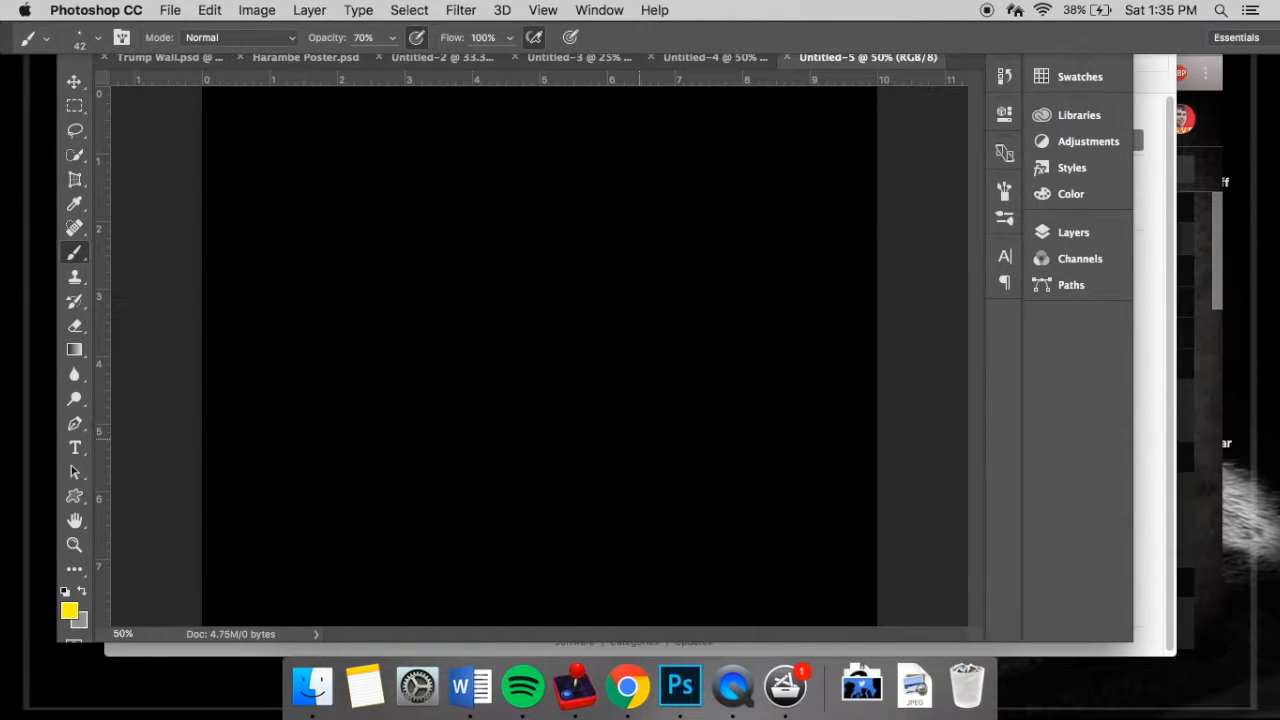
- Fill the new document with the yellow foreground colour and try white (#ffffff) in the foreground colour picker
{"action": "key", "text": "alt+BackSpace"}
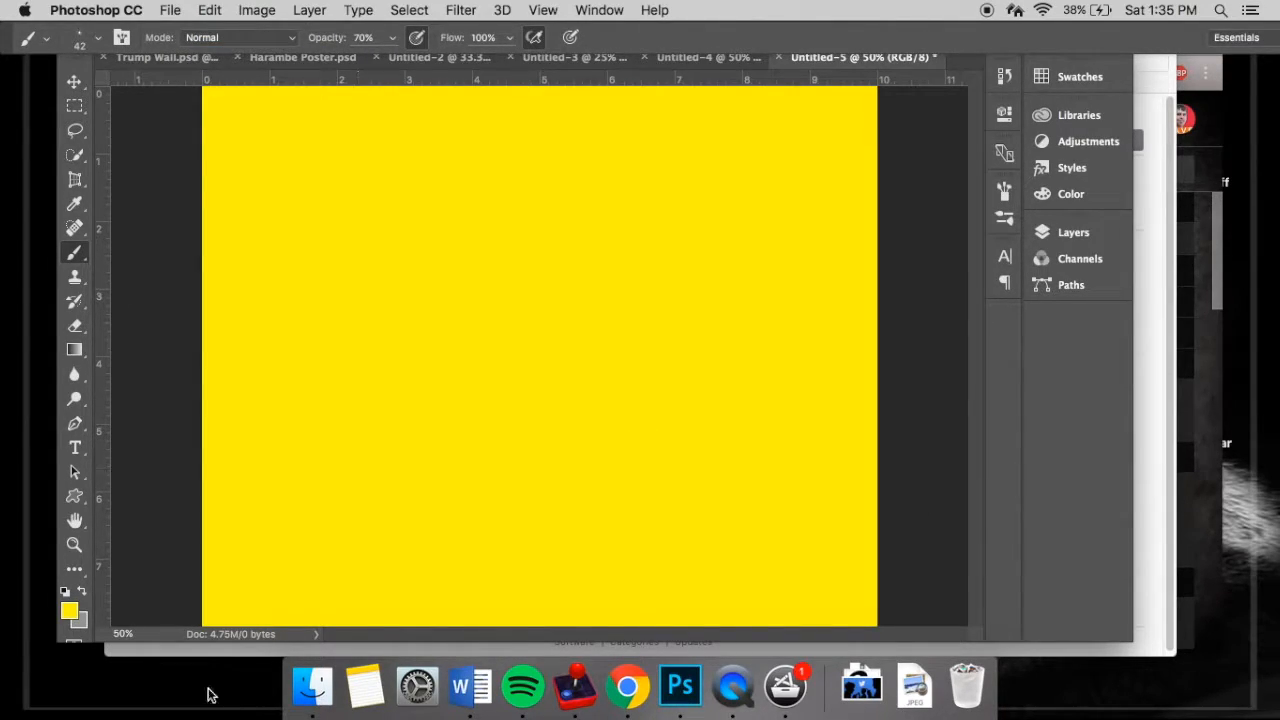
{"action": "left_click", "coordinate": [71, 614]}
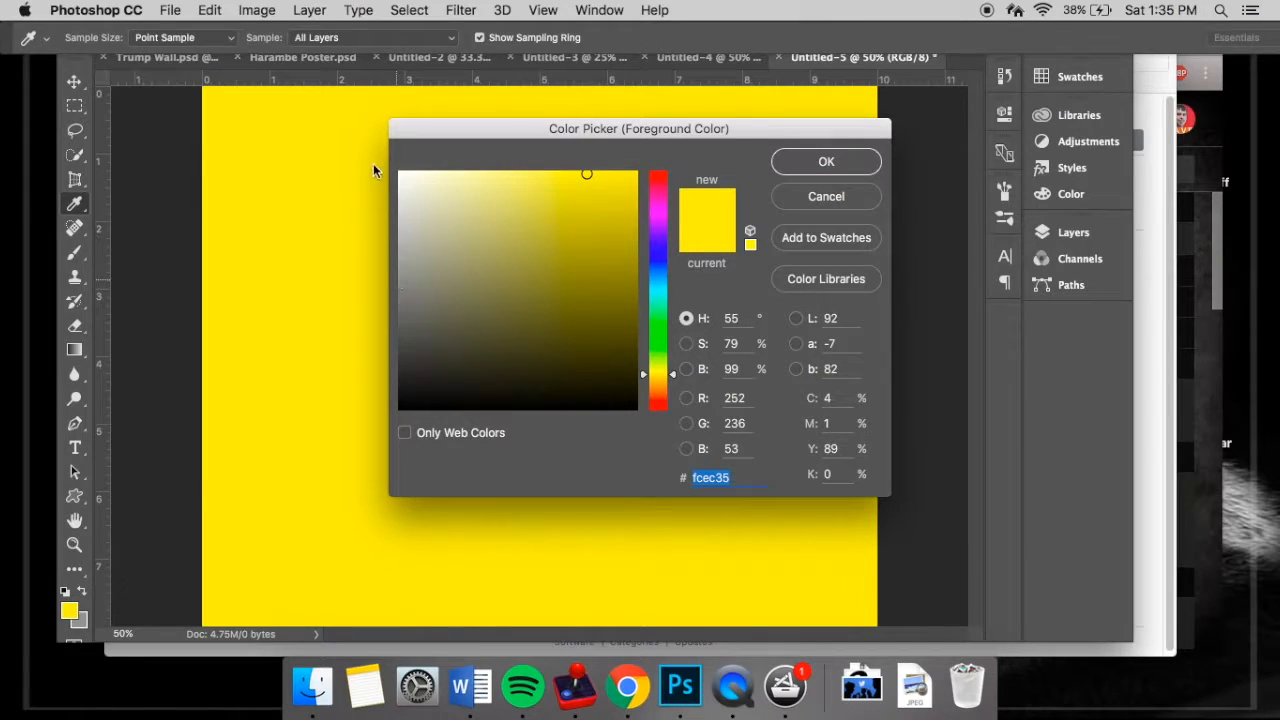
{"action": "left_click_drag", "start_coordinate": [399, 171], "coordinate": [329, 108]}
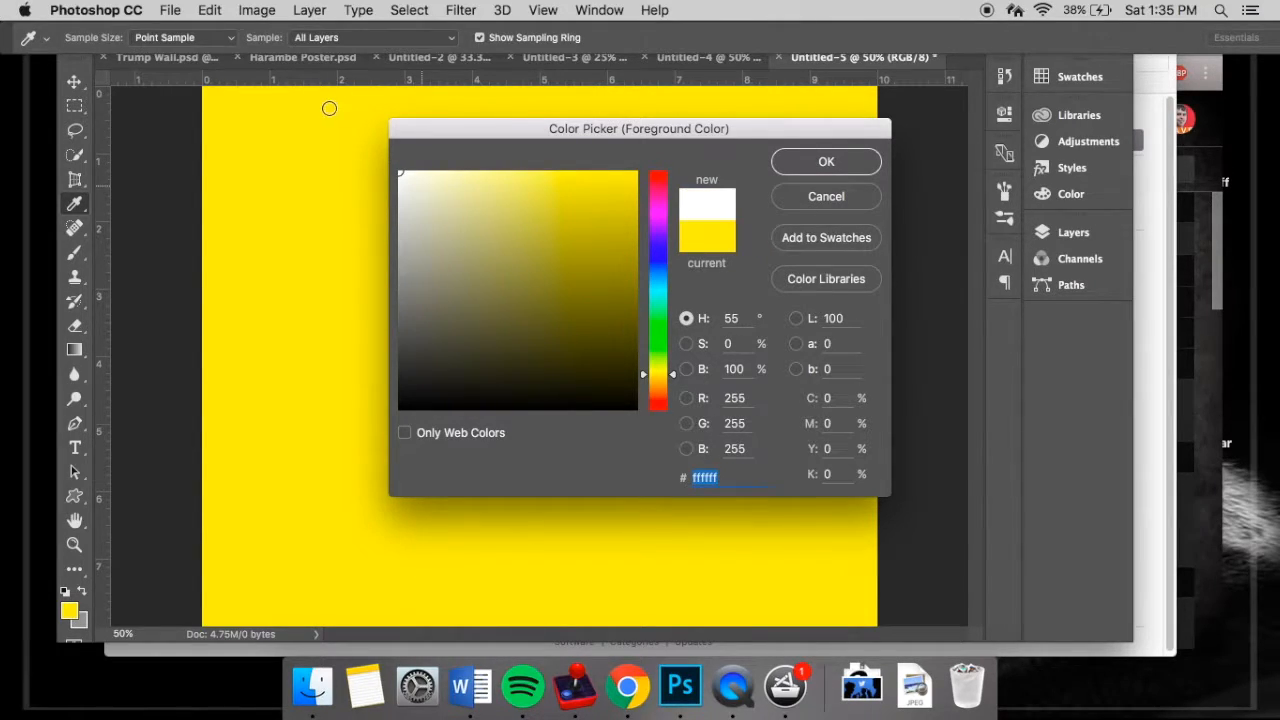
{"action": "left_click", "coordinate": [927, 172]}
{"action": "left_click", "coordinate": [852, 200]}
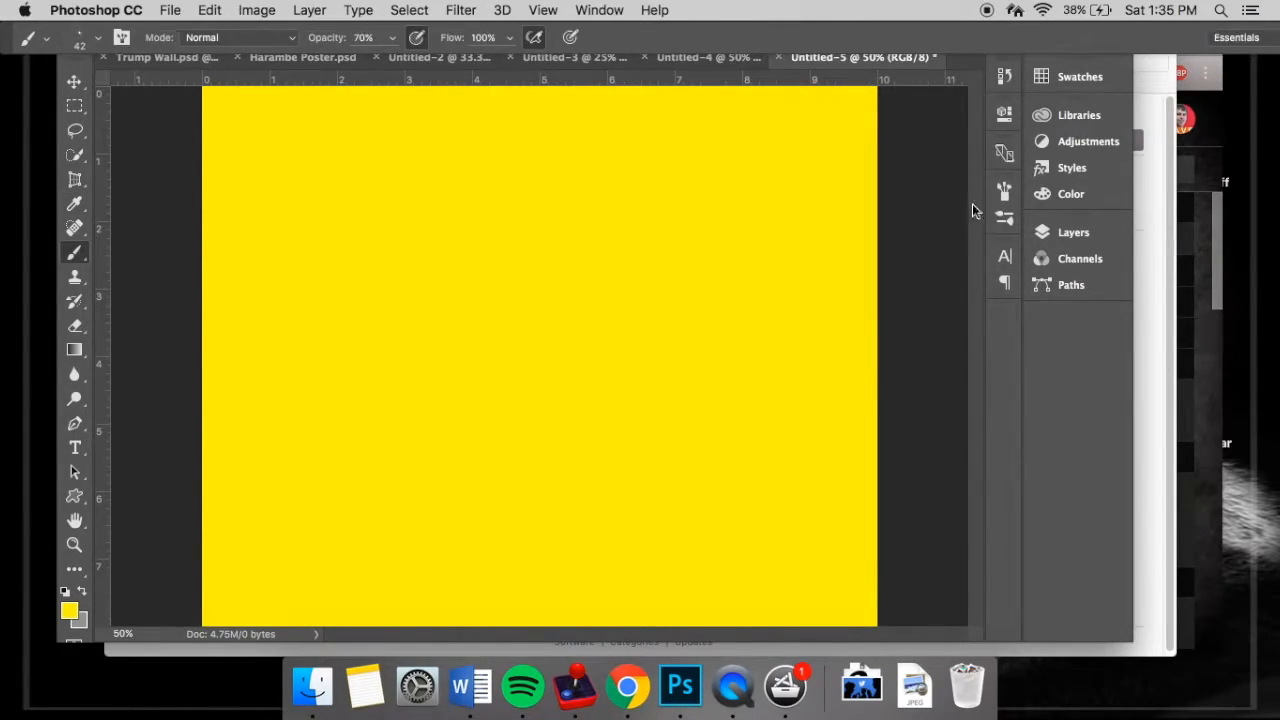
- Add a new empty layer and delete the Background layer to leave the document transparent
{"action": "left_click", "coordinate": [1060, 230]}
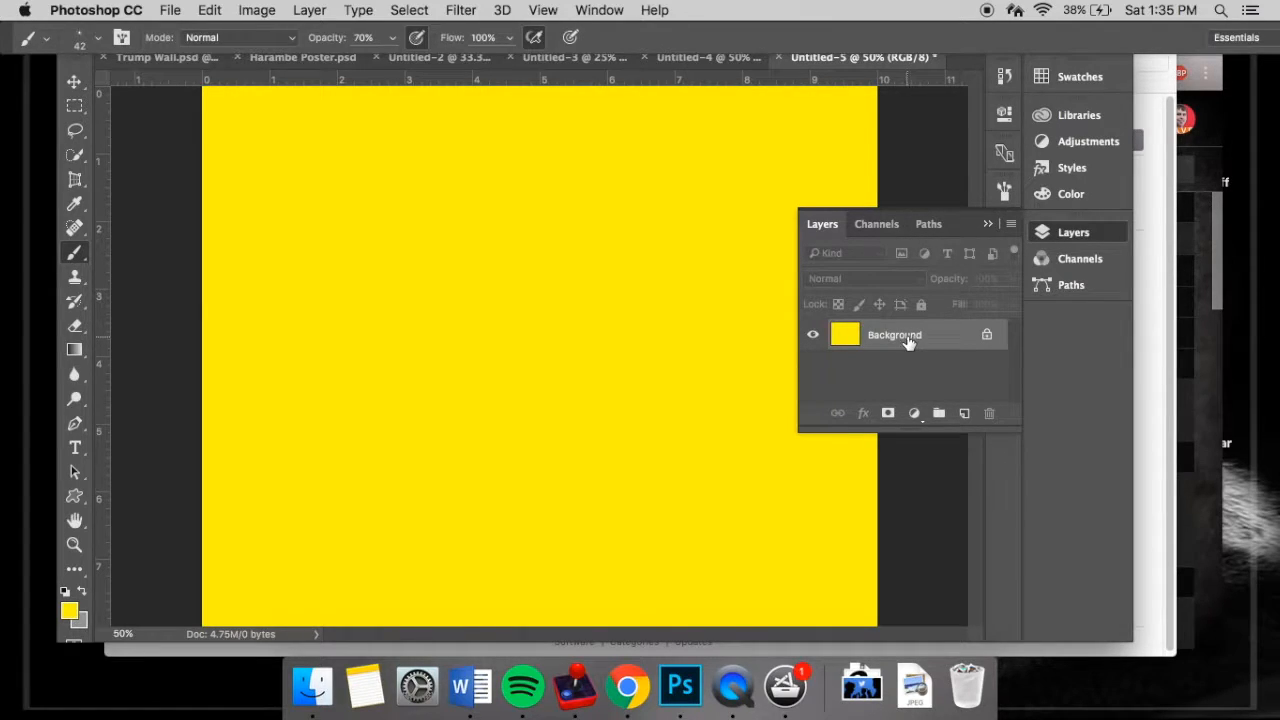
{"action": "left_click", "coordinate": [964, 413]}
{"action": "left_click", "coordinate": [906, 364]}
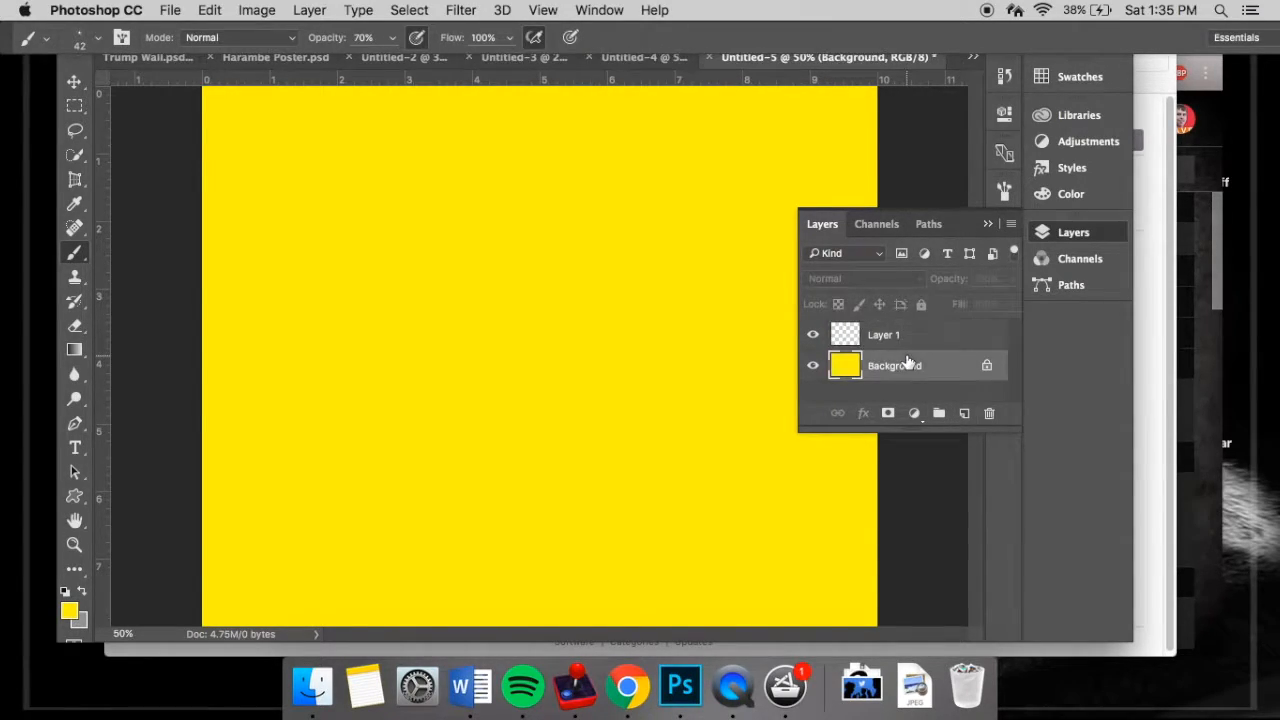
{"action": "key", "text": "Delete"}
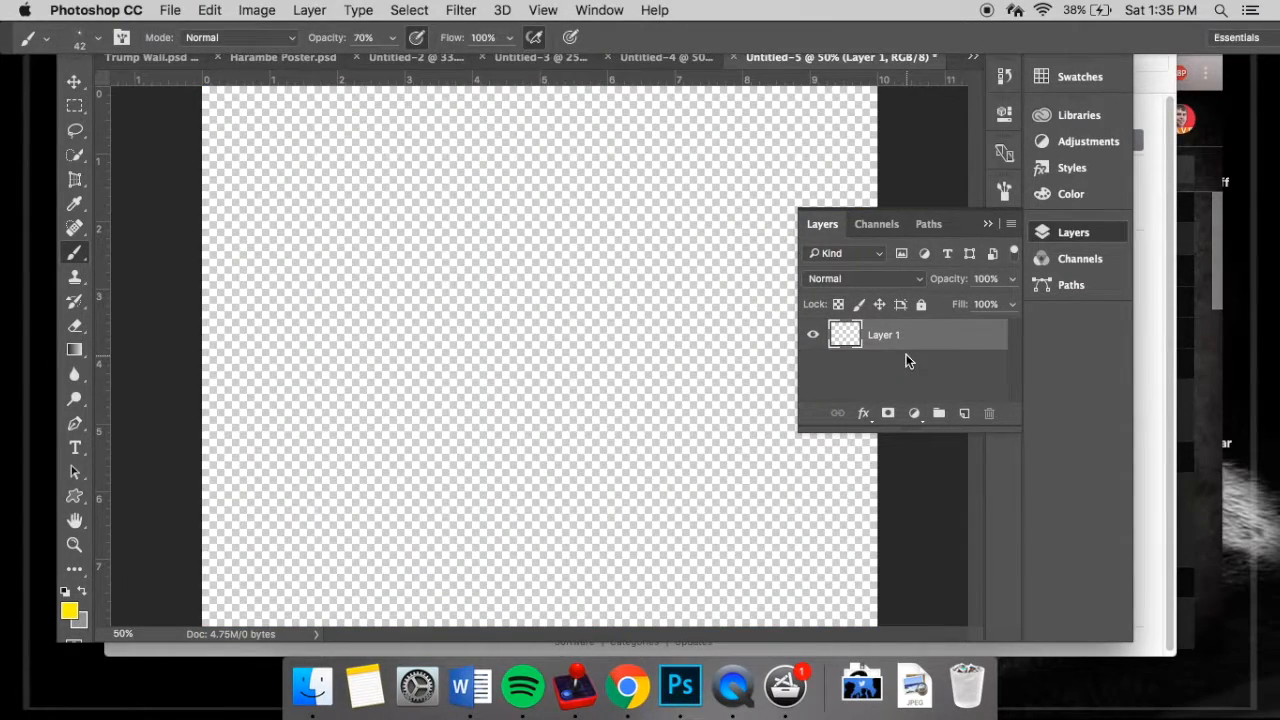
- Place body-silhouette-man-standing-seen-from-the-back.jpg from Downloads into the transparent document
{"action": "left_click", "coordinate": [916, 690]}
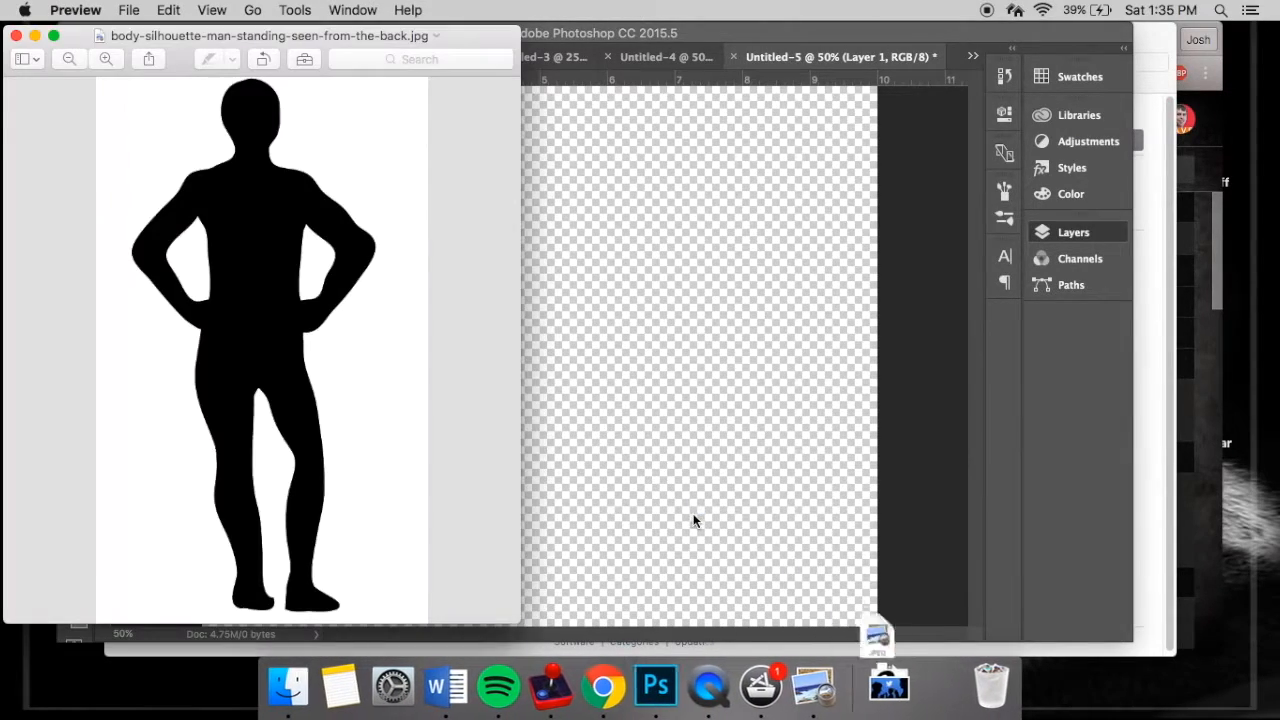
{"action": "left_click", "coordinate": [16, 35]}
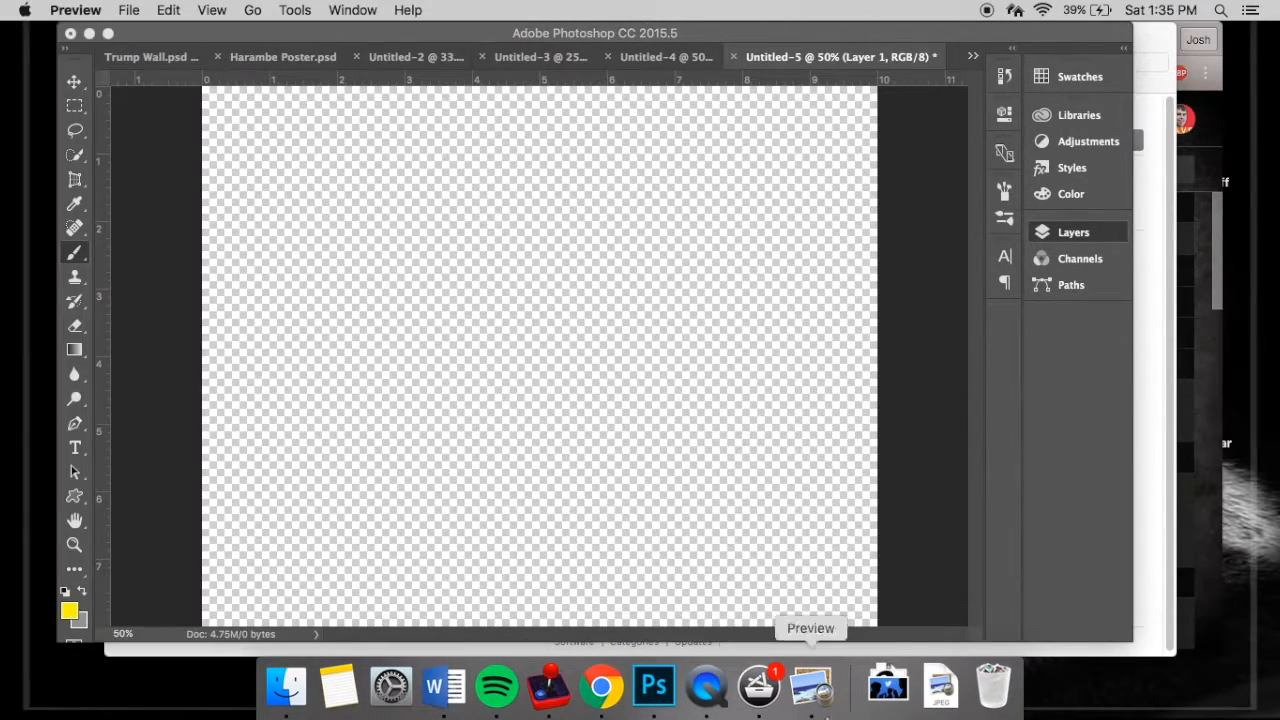
{"action": "left_click", "coordinate": [888, 687]}
{"action": "left_click_drag", "start_coordinate": [818, 545], "coordinate": [551, 316]}
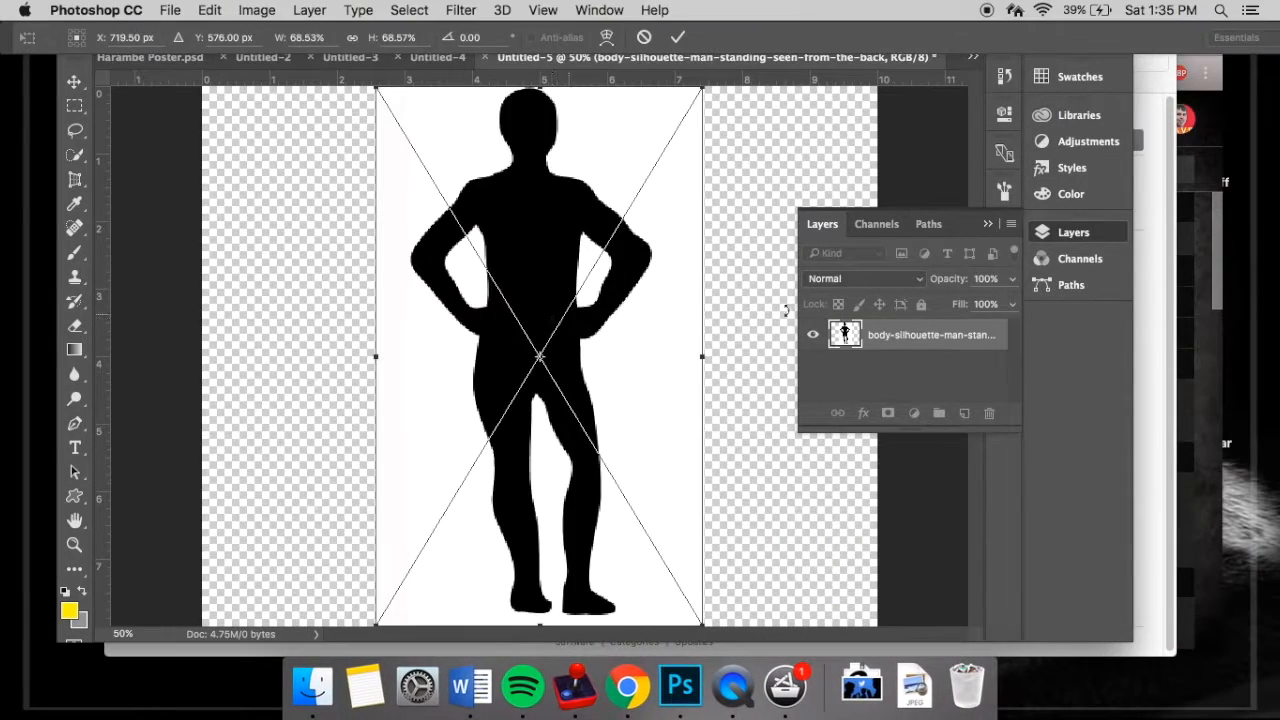
{"action": "key", "text": "Return"}
- Select the black silhouette with Quick Selection and subtract the white gaps inside both arms with a 40 px brush
{"action": "left_click", "coordinate": [75, 155]}
{"action": "left_click", "coordinate": [109, 37]}
{"action": "left_click", "coordinate": [533, 158]}
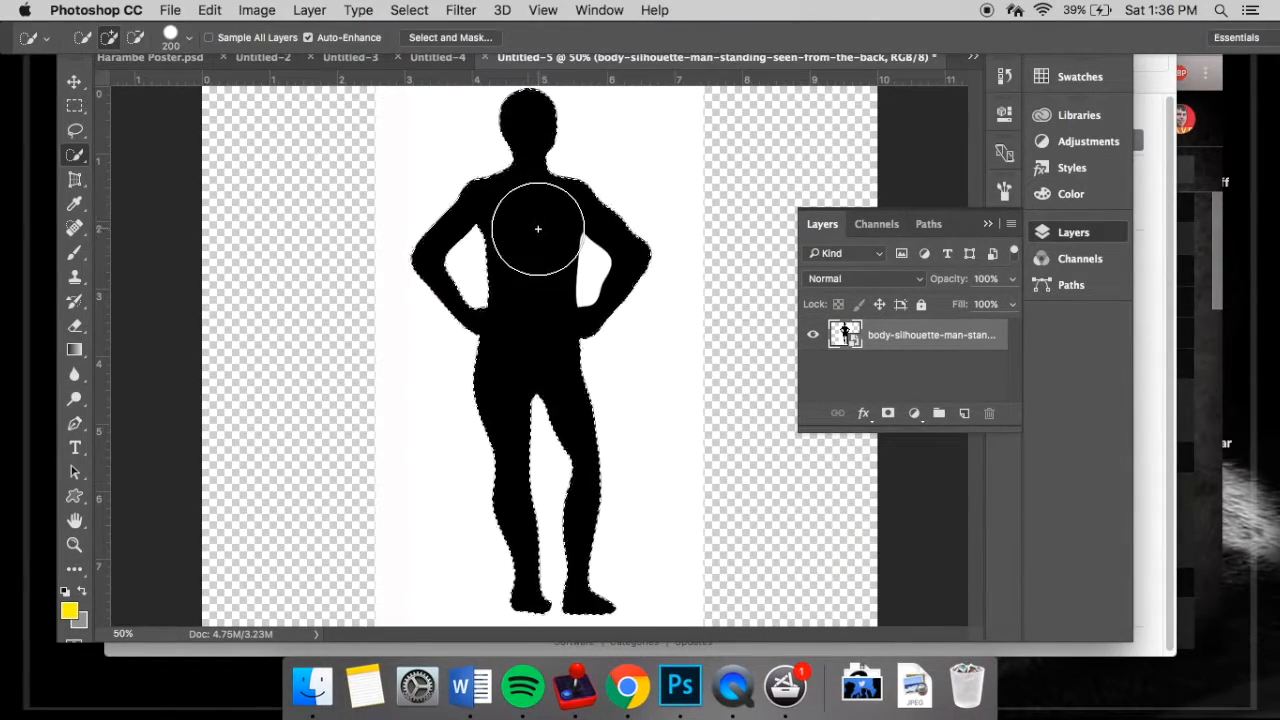
{"action": "left_click", "coordinate": [135, 37]}
{"action": "key", "text": "bracketleft"}
{"action": "key", "text": "bracketleft"}
{"action": "key", "text": "bracketleft"}
{"action": "key", "text": "bracketleft"}
{"action": "key", "text": "bracketleft"}
{"action": "key", "text": "bracketleft"}
{"action": "left_click_drag", "start_coordinate": [470, 250], "coordinate": [468, 292]}
{"action": "left_click", "coordinate": [590, 250]}
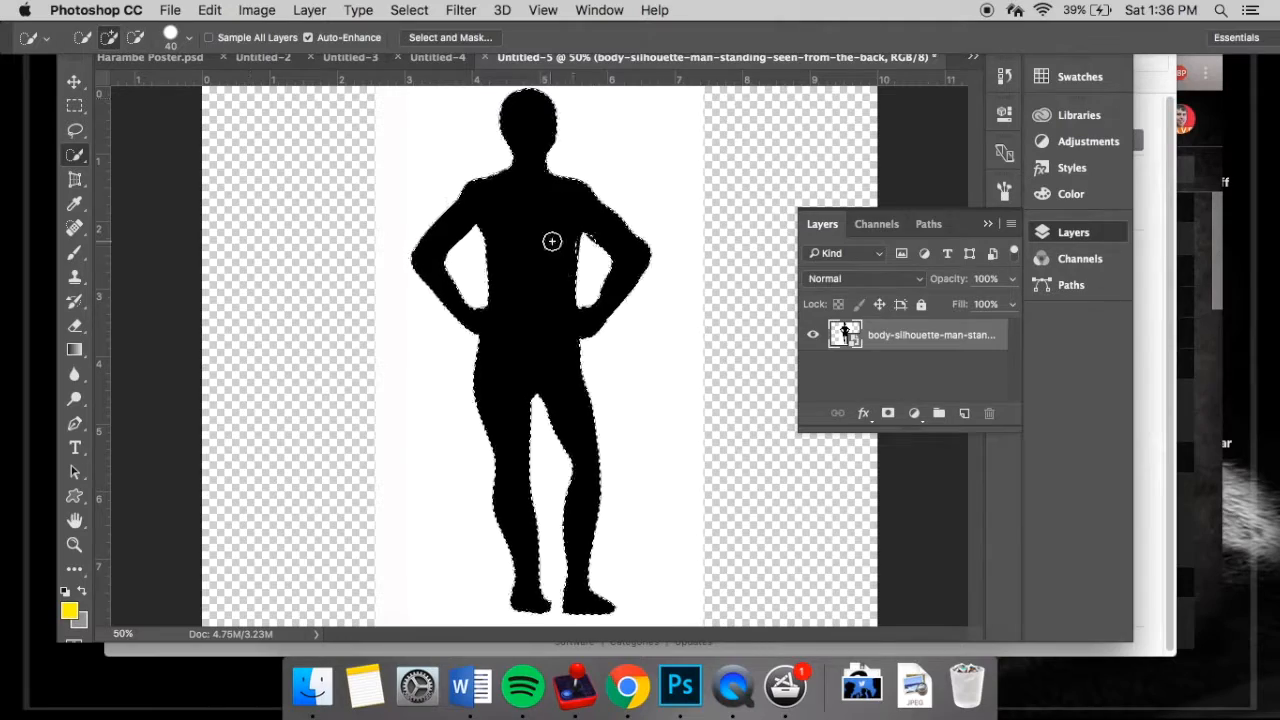
- Copy the selected silhouette to a new layer and delete the original image layer
{"action": "key", "text": "super+j"}
{"action": "left_click", "coordinate": [929, 366]}
{"action": "key", "text": "Delete"}
- Bring the silhouette into the Untitled-4 wall scene, flipped horizontally and scaled down to stand on the brick path
{"action": "key", "text": "v"}
{"action": "left_click_drag", "start_coordinate": [511, 147], "coordinate": [695, 248]}
{"action": "key", "text": "ctrl+t"}
{"action": "left_click", "coordinate": [209, 10]}
{"action": "mouse_move", "coordinate": [260, 409]}
{"action": "left_click", "coordinate": [490, 614]}
{"action": "left_click_drag", "start_coordinate": [809, 108], "coordinate": [690, 389]}
{"action": "left_click_drag", "start_coordinate": [636, 429], "coordinate": [737, 354]}
{"action": "left_click", "coordinate": [987, 224]}
{"action": "key", "text": "Return"}
- Place the sombrero image in Untitled-5, isolate it on transparency and bring it into the Untitled-4 wall scene
{"action": "left_click", "coordinate": [862, 686]}
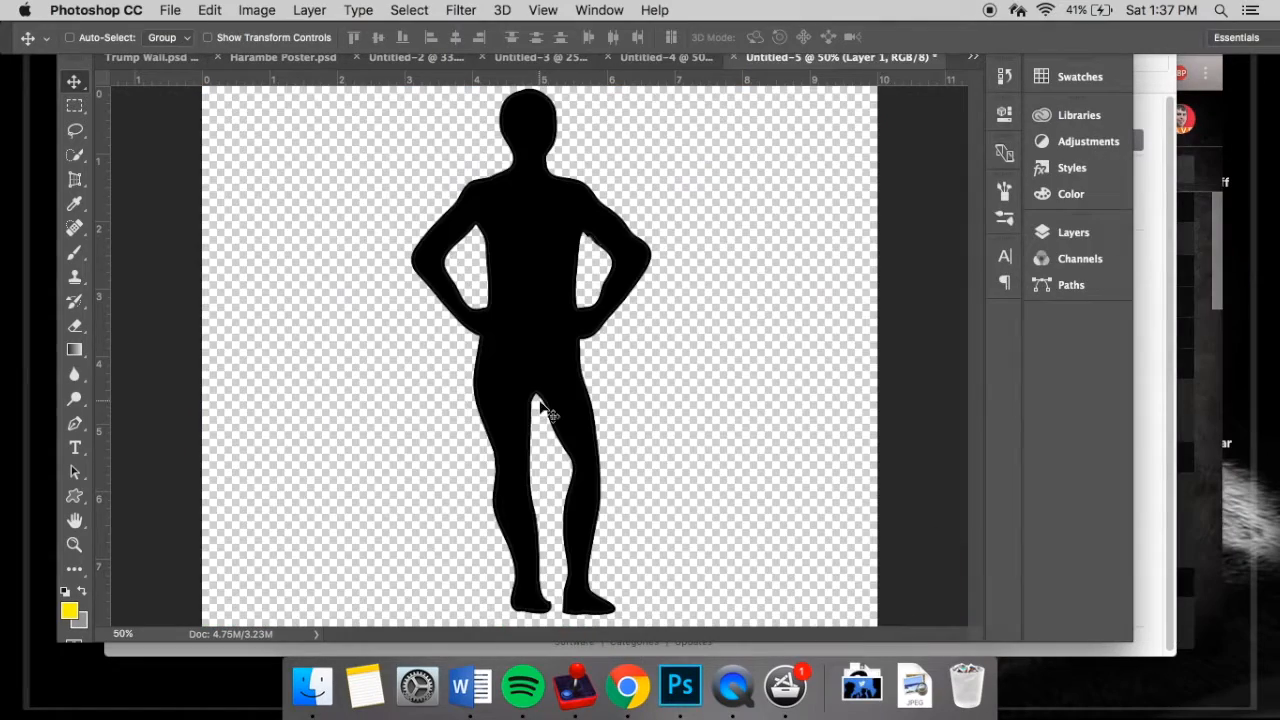
{"action": "left_click", "coordinate": [1073, 232]}
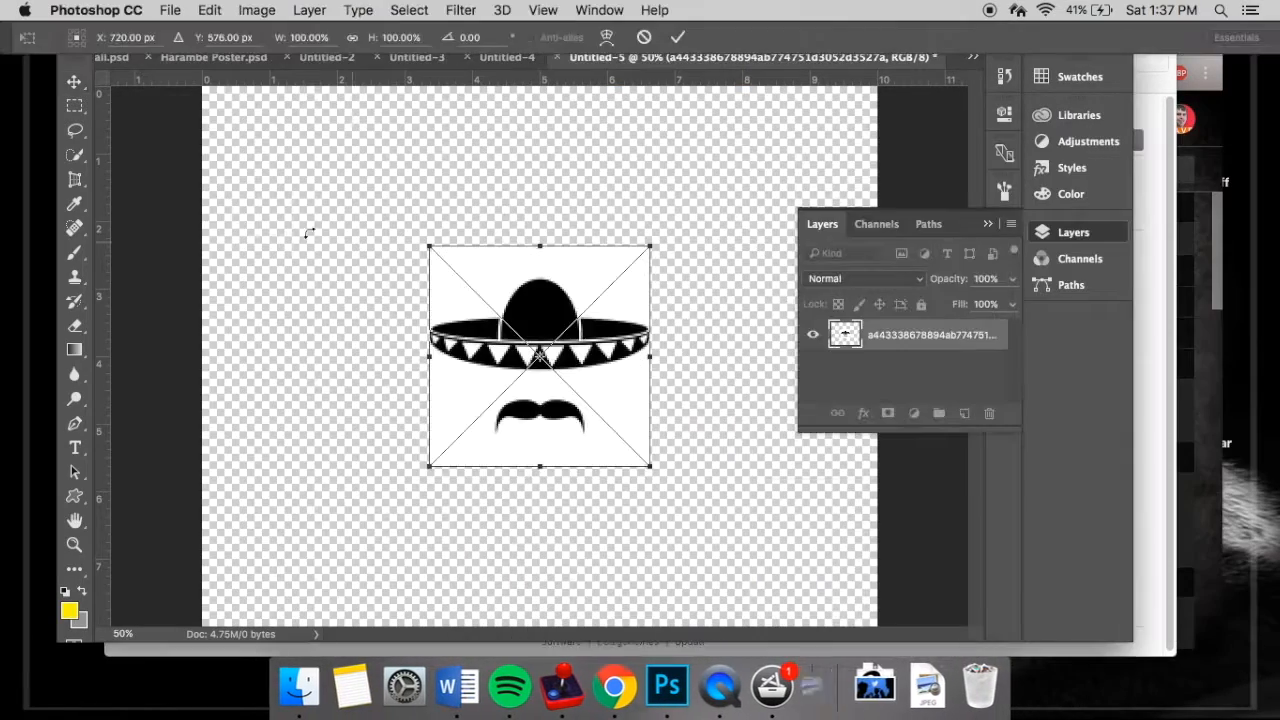
{"action": "key", "text": "Return"}
{"action": "key", "text": "w"}
{"action": "right_click", "coordinate": [506, 298]}
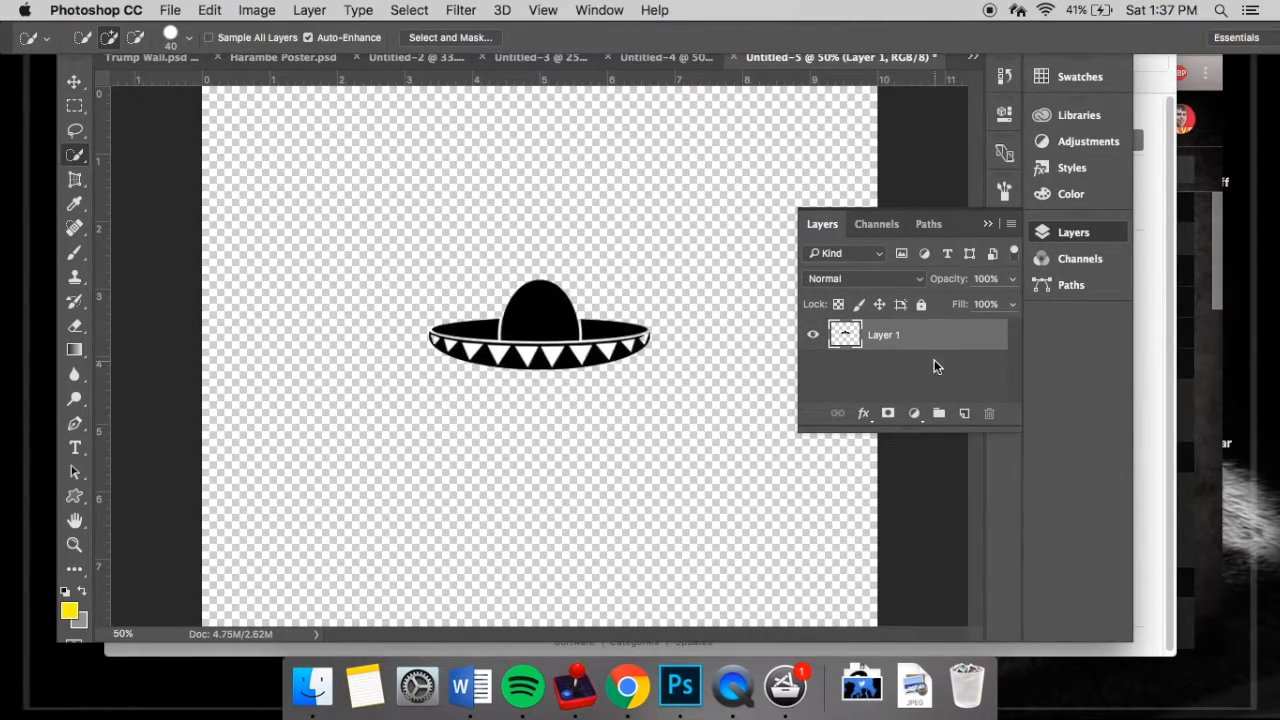
{"action": "key", "text": "v"}
{"action": "mouse_move", "coordinate": [554, 309]}
{"action": "left_mouse_down"}
{"action": "mouse_move", "coordinate": [622, 53]}
{"action": "mouse_move", "coordinate": [682, 38]}
{"action": "left_mouse_up"}
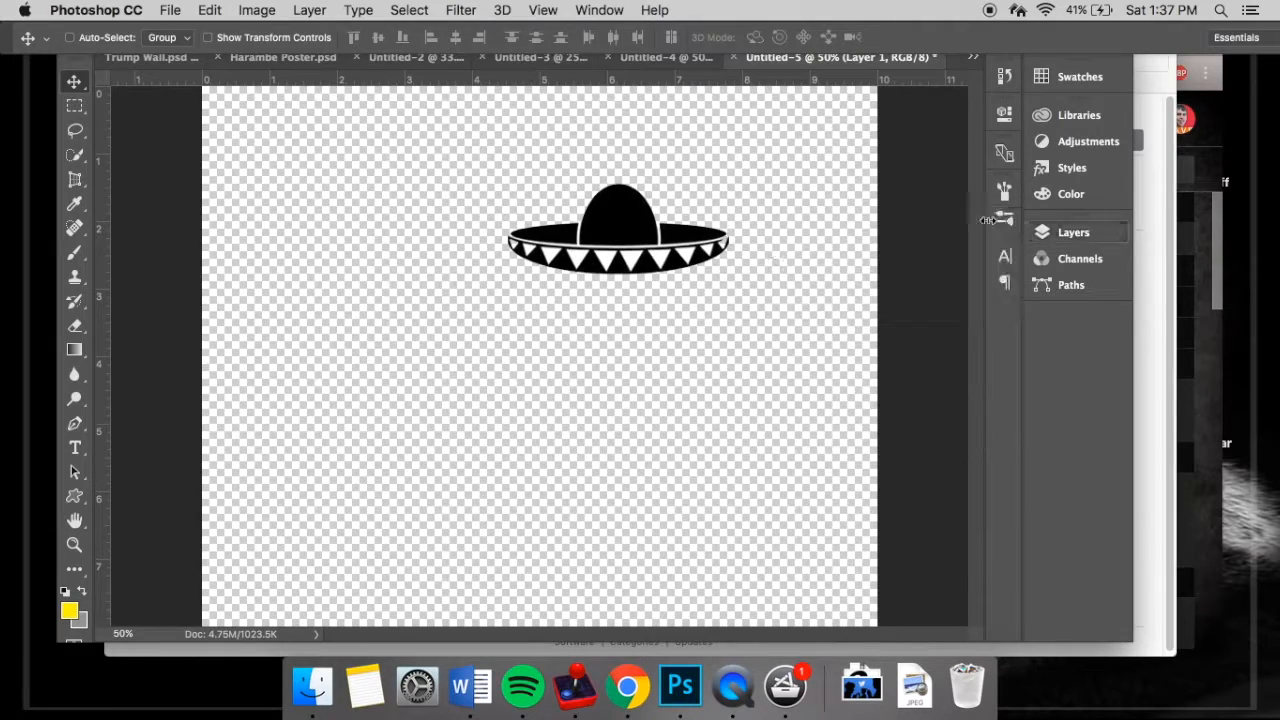
{"action": "left_click_drag", "start_coordinate": [598, 218], "coordinate": [666, 60]}
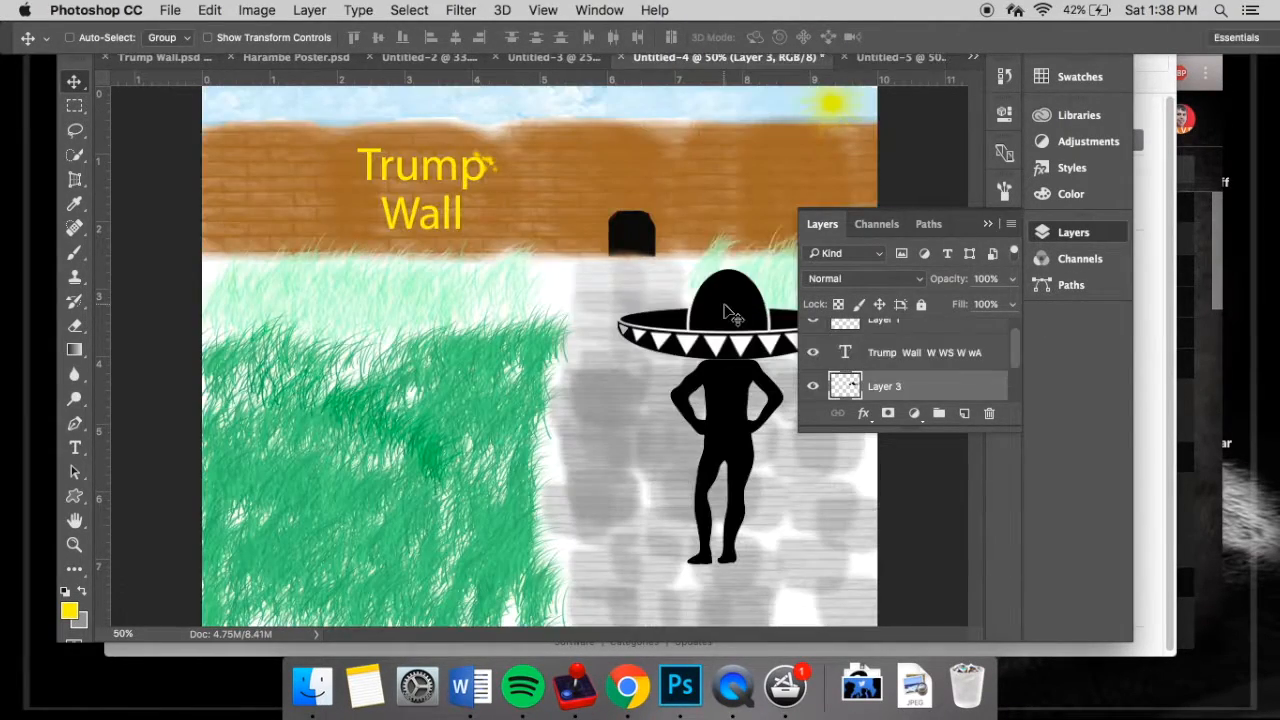
- Scale the sombrero to about 51%, set it on the silhouette's head and tilt it slightly clockwise
{"action": "key", "text": "super+t"}
{"action": "left_click_drag", "start_coordinate": [727, 312], "coordinate": [634, 257]}
{"action": "left_click_drag", "start_coordinate": [523, 208], "coordinate": [628, 257]}
{"action": "left_click_drag", "start_coordinate": [686, 282], "coordinate": [726, 308]}
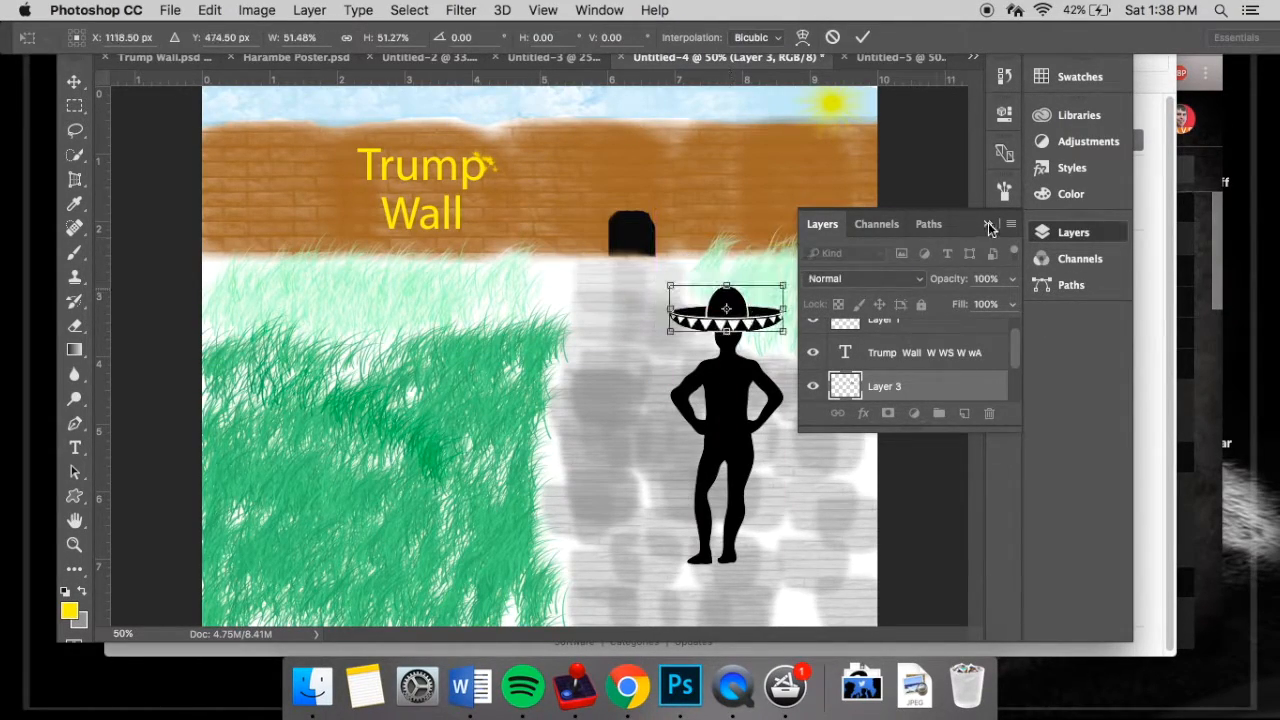
{"action": "left_click", "coordinate": [988, 225]}
{"action": "left_click_drag", "start_coordinate": [800, 268], "coordinate": [808, 292]}
{"action": "left_click_drag", "start_coordinate": [745, 308], "coordinate": [753, 312]}
{"action": "left_click", "coordinate": [909, 41]}
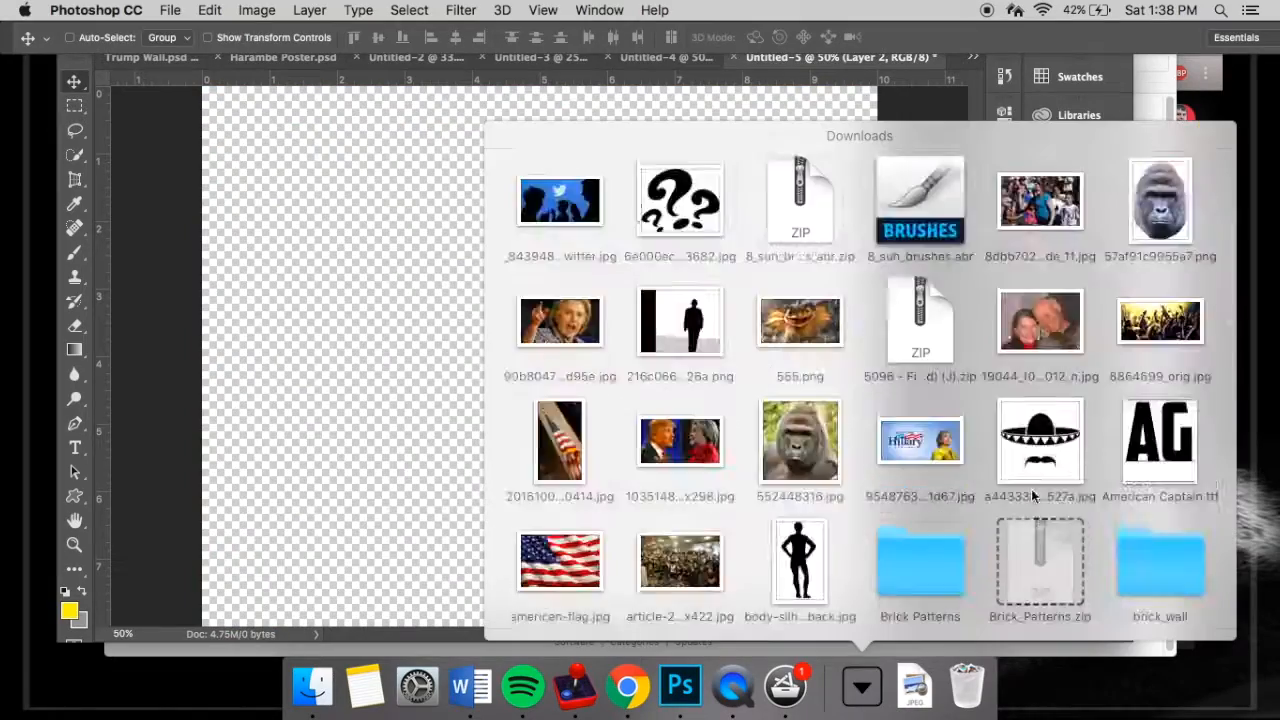
- Bring the speech bubble image from Downloads into the scene and fit it above the sombrero, flipped horizontally at about 34% scale
{"action": "scroll", "coordinate": [1175, 407], "scroll_direction": "down", "scroll_amount": 5}
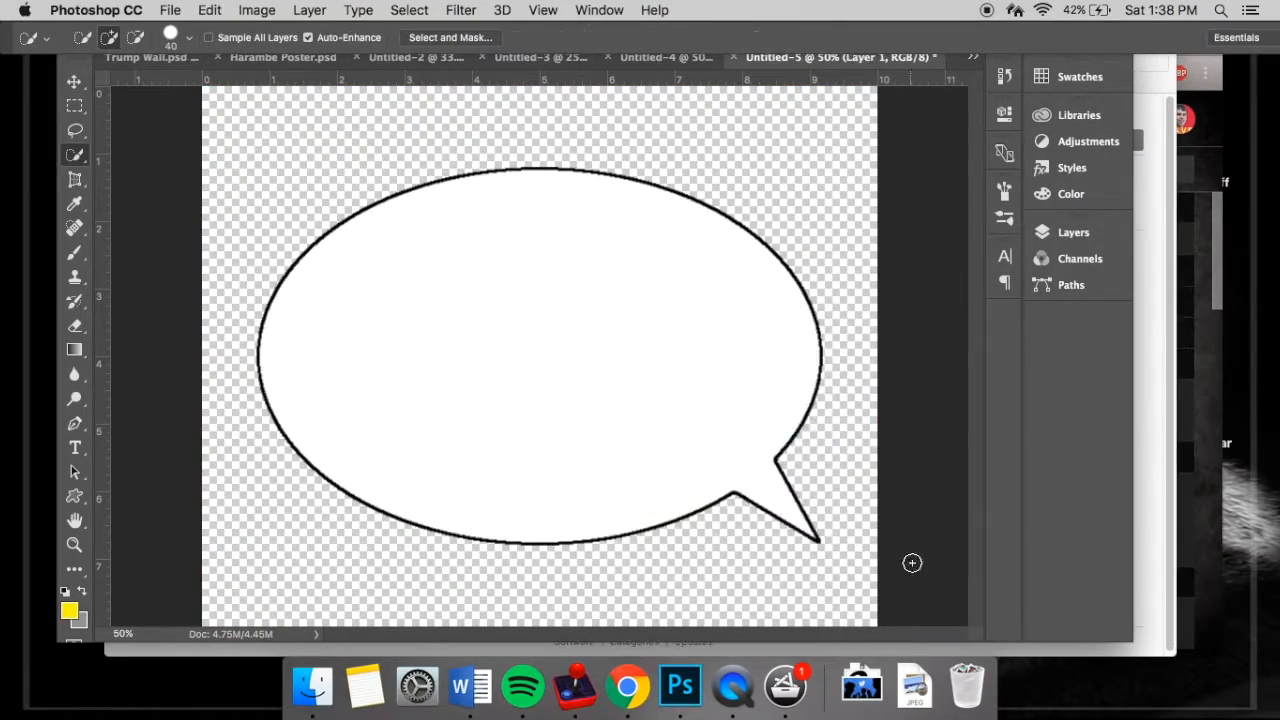
{"action": "left_click", "coordinate": [1073, 232]}
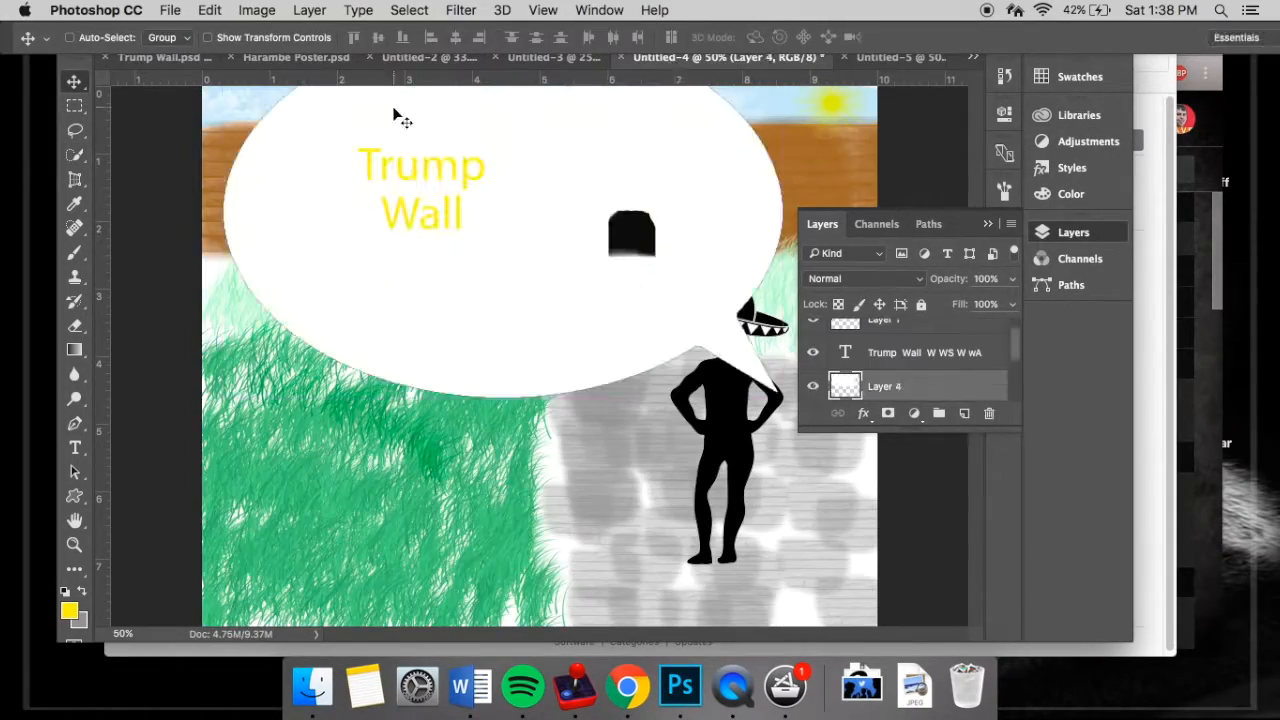
{"action": "left_click", "coordinate": [209, 10]}
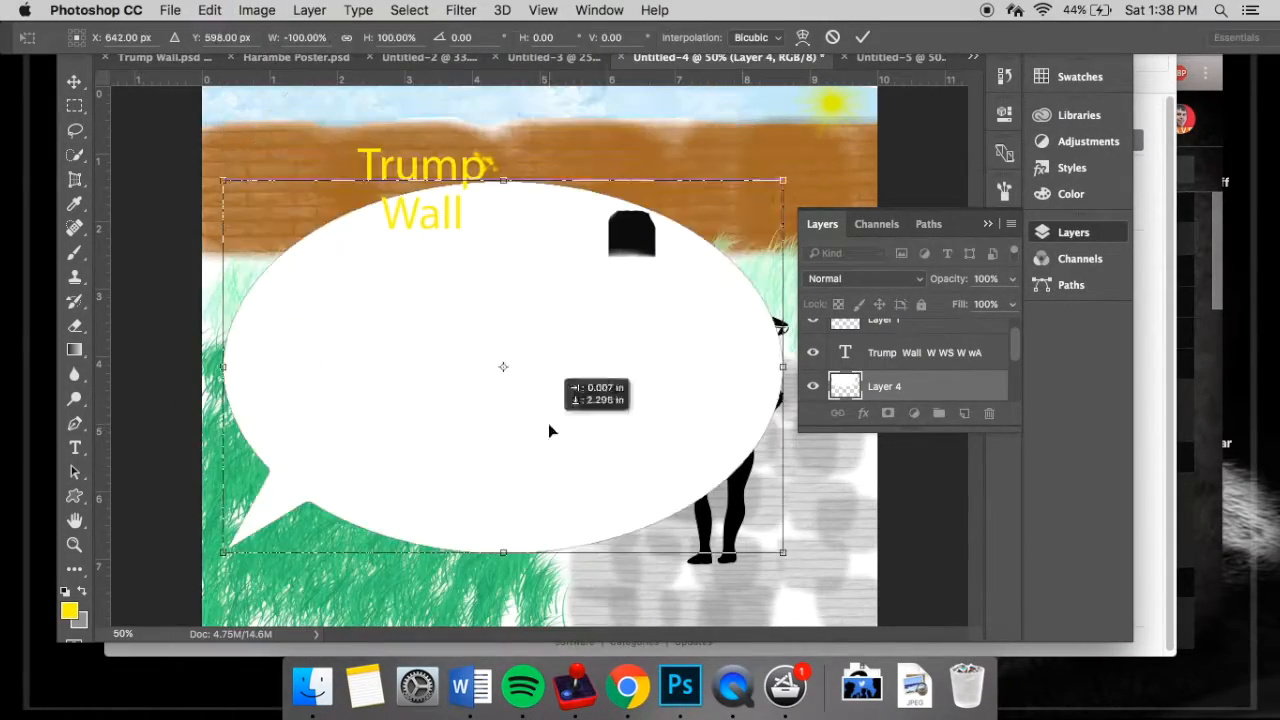
{"action": "left_click_drag", "start_coordinate": [783, 181], "coordinate": [411, 426]}
{"action": "left_click_drag", "start_coordinate": [375, 470], "coordinate": [846, 203]}
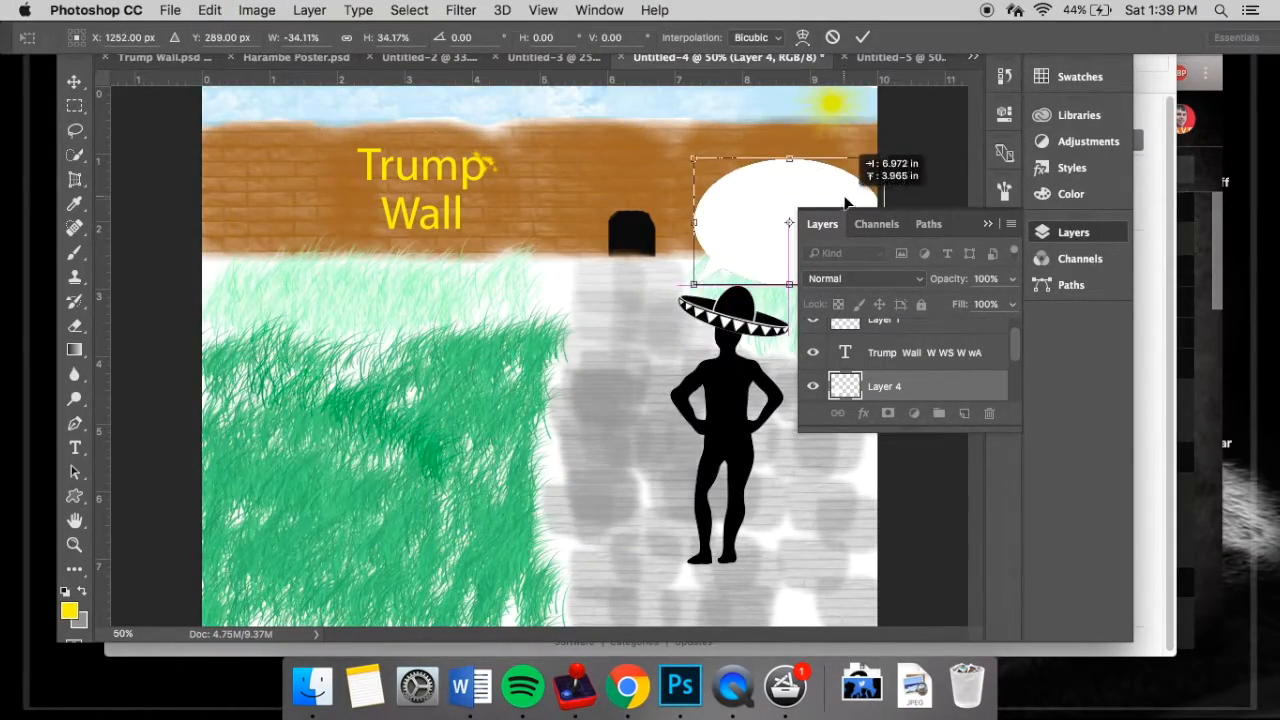
{"action": "left_click", "coordinate": [988, 225]}
{"action": "left_click", "coordinate": [862, 37]}
- Add the black 20 pt text "Oh the land of the free" inside the speech bubble
{"action": "key", "text": "t"}
{"action": "left_click_drag", "start_coordinate": [727, 181], "coordinate": [850, 257]}
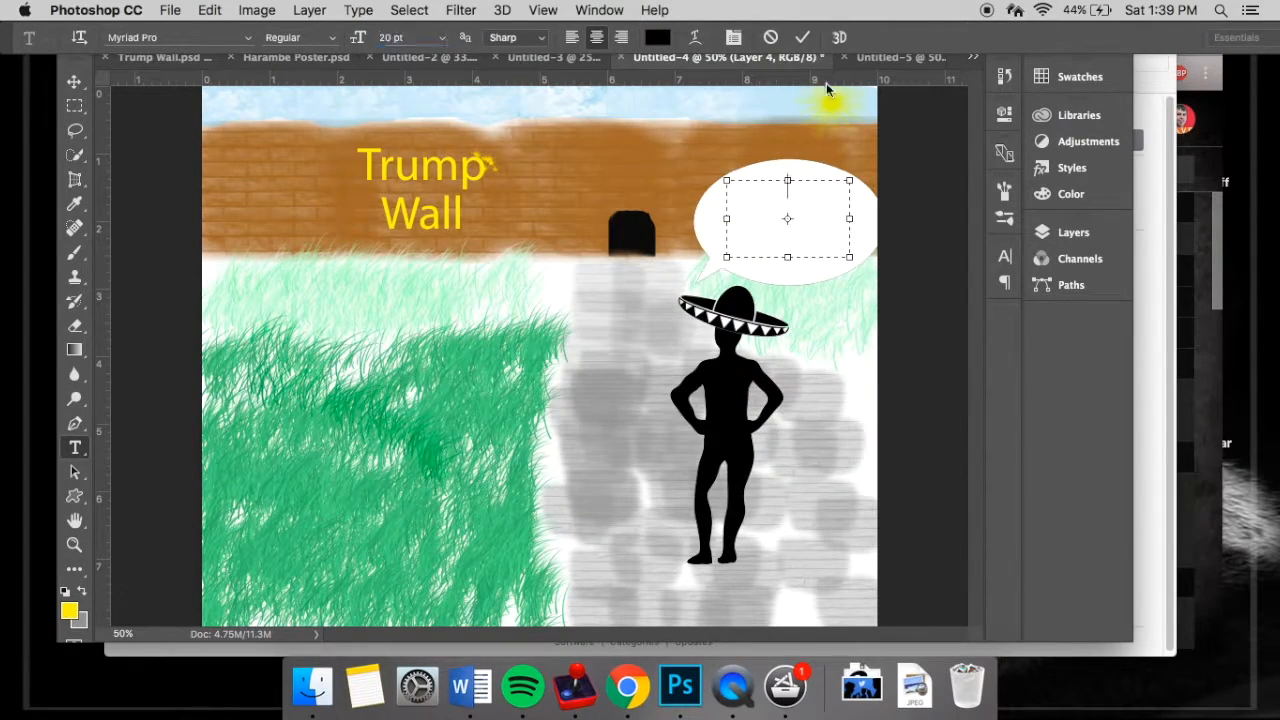
{"action": "type", "text": "Oh the land of the free"}
{"action": "left_click", "coordinate": [74, 82]}
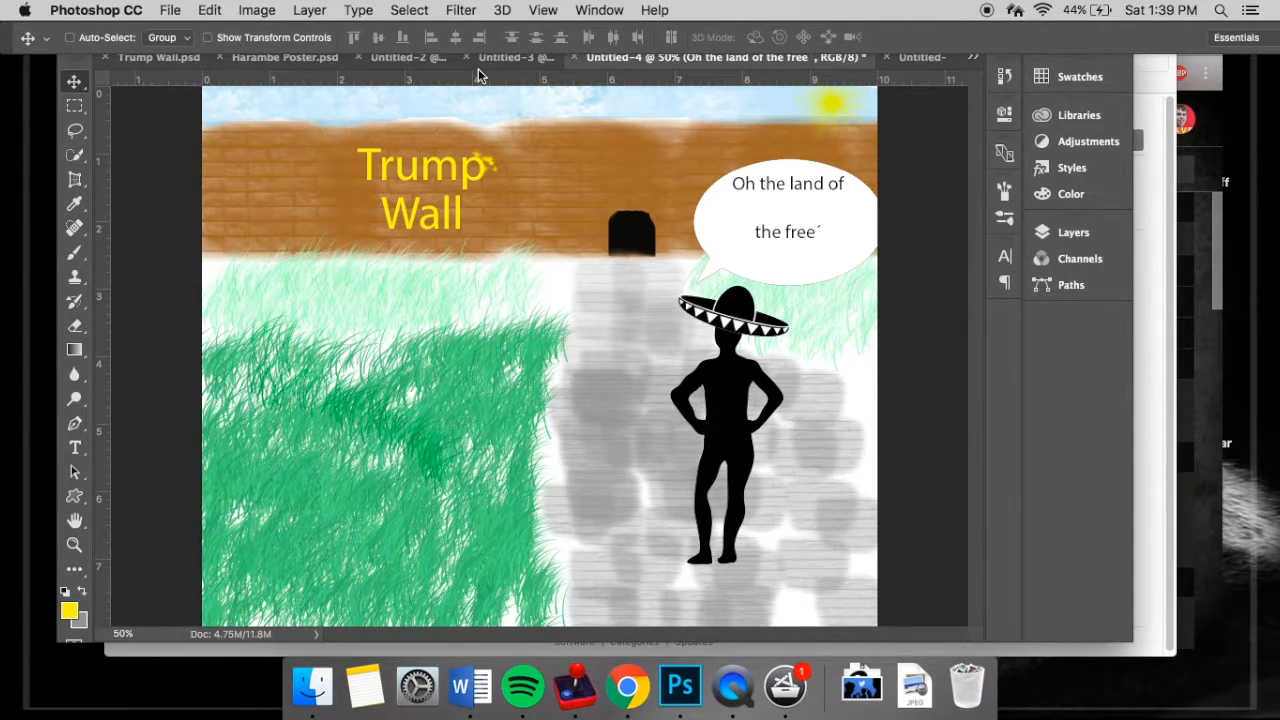
- View the Harambe Poster document, switch to Untitled-2 and delete its cut-out gorilla layer
{"action": "left_click", "coordinate": [300, 60]}
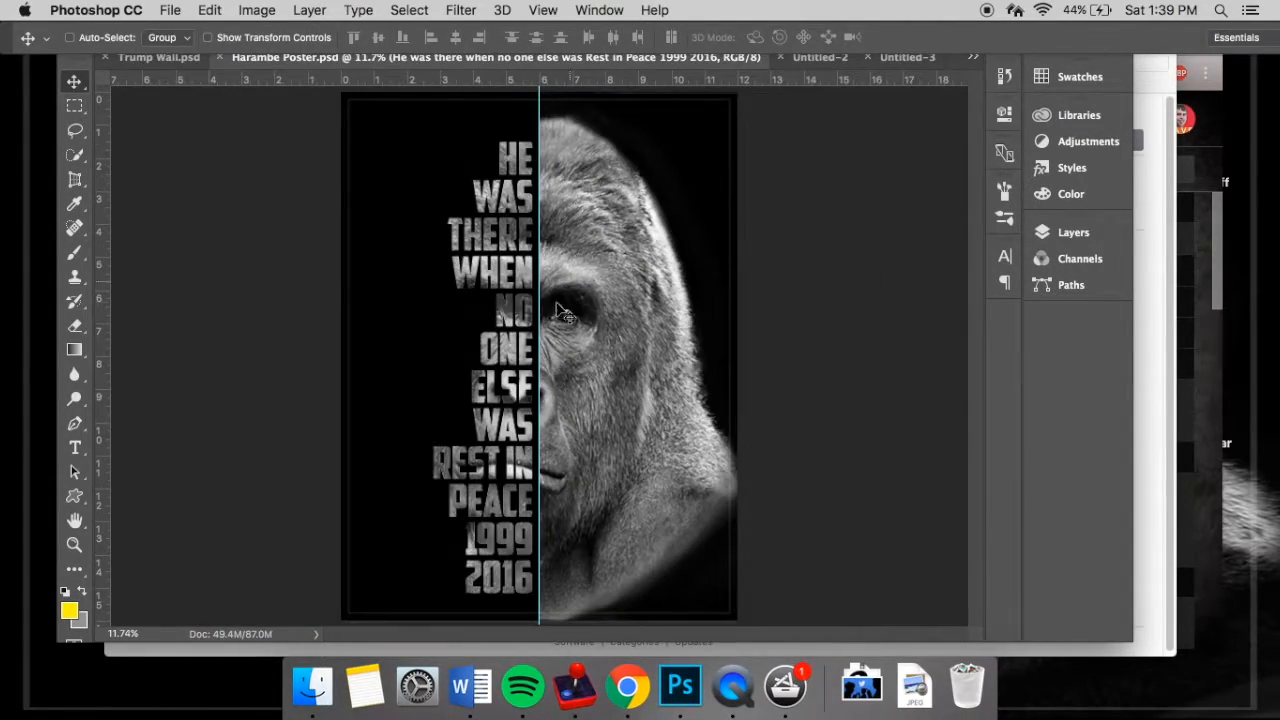
{"action": "left_click", "coordinate": [810, 58]}
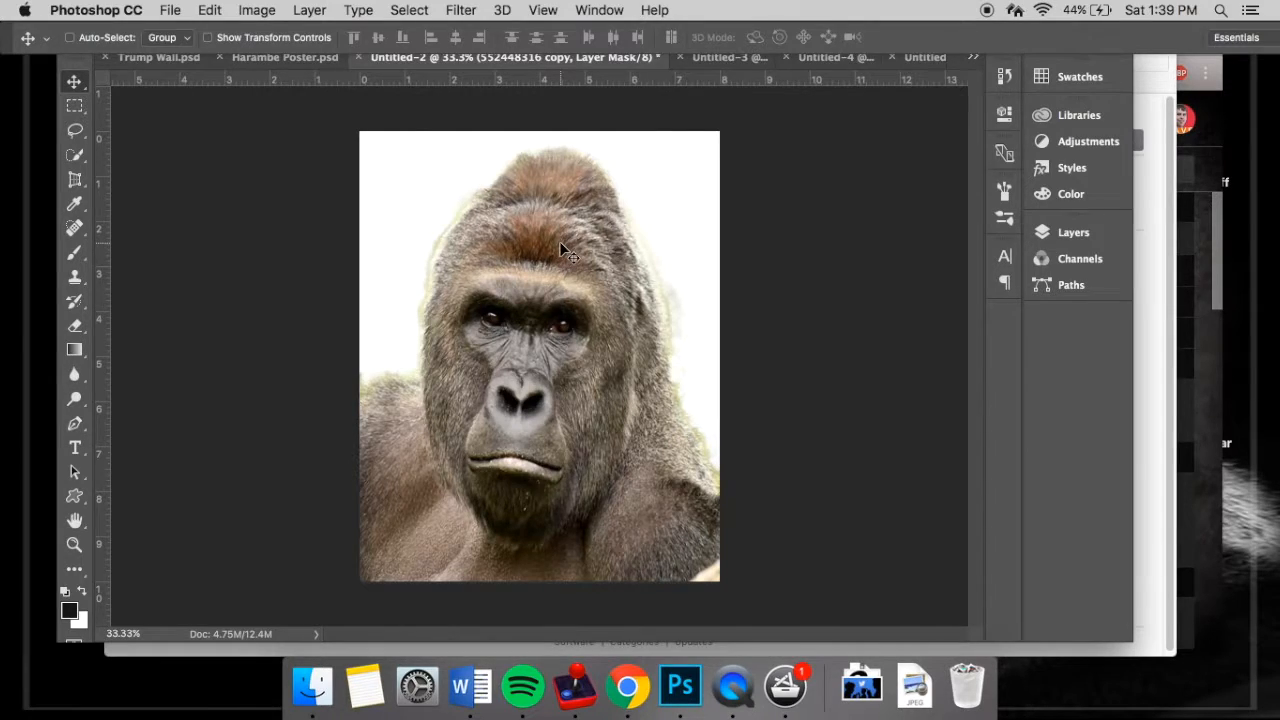
{"action": "key", "text": "Delete"}
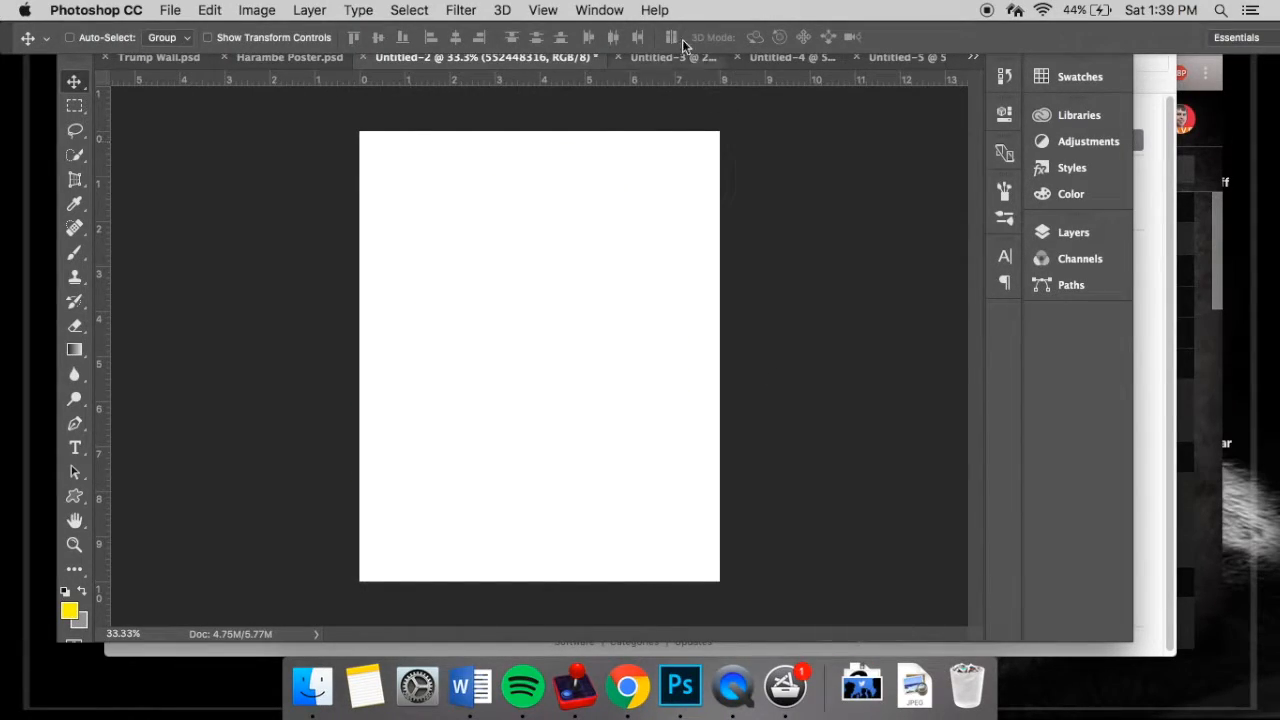
{"action": "left_click", "coordinate": [682, 57]}
{"action": "left_click", "coordinate": [464, 57]}
{"action": "left_click", "coordinate": [916, 686]}
{"action": "left_click", "coordinate": [888, 686]}
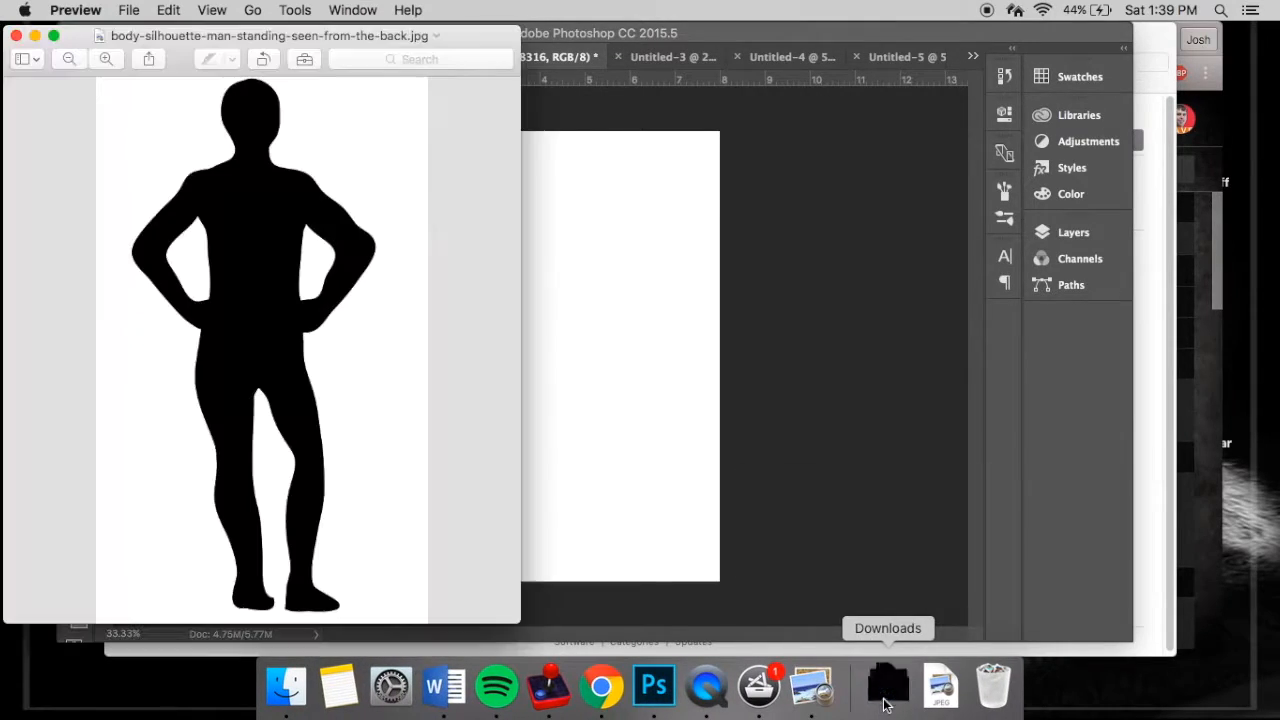
{"action": "left_click", "coordinate": [16, 36]}
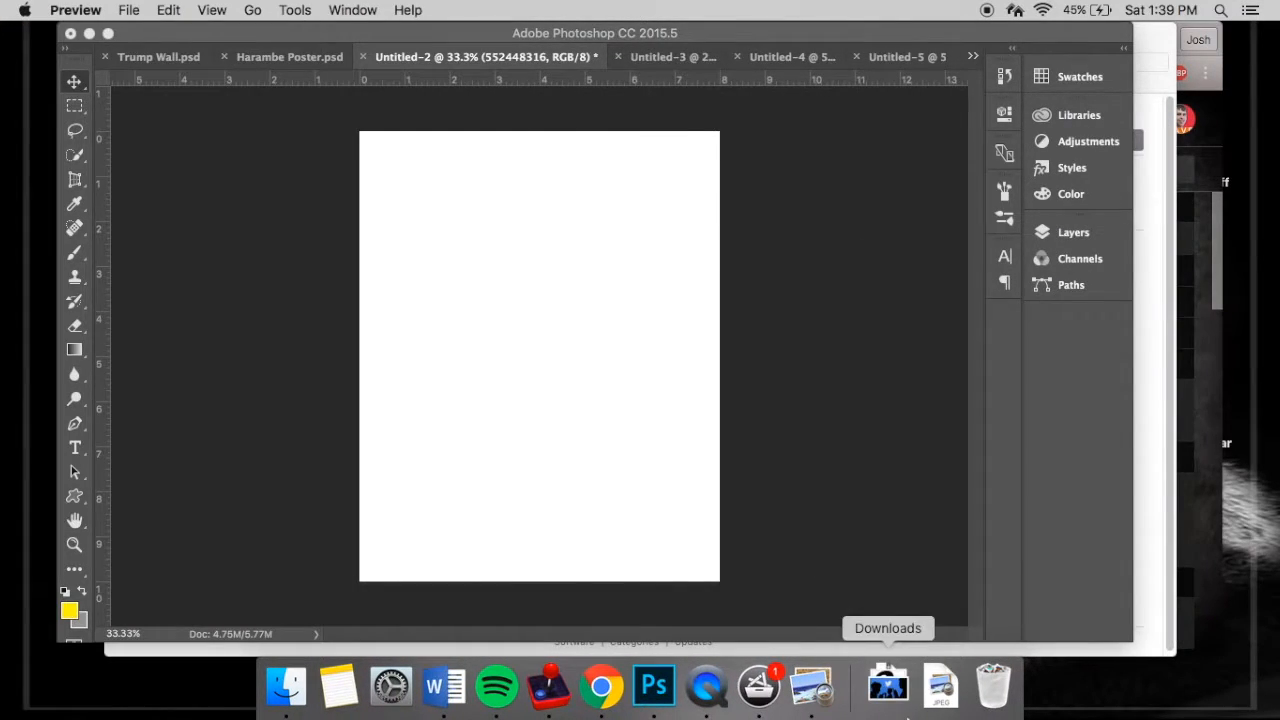
- Place the gorilla photo from Downloads in Untitled-2 and stretch it vertically to fill the whole canvas
{"action": "left_click", "coordinate": [888, 686]}
{"action": "left_click_drag", "start_coordinate": [813, 425], "coordinate": [526, 274]}
{"action": "left_click_drag", "start_coordinate": [538, 170], "coordinate": [538, 131]}
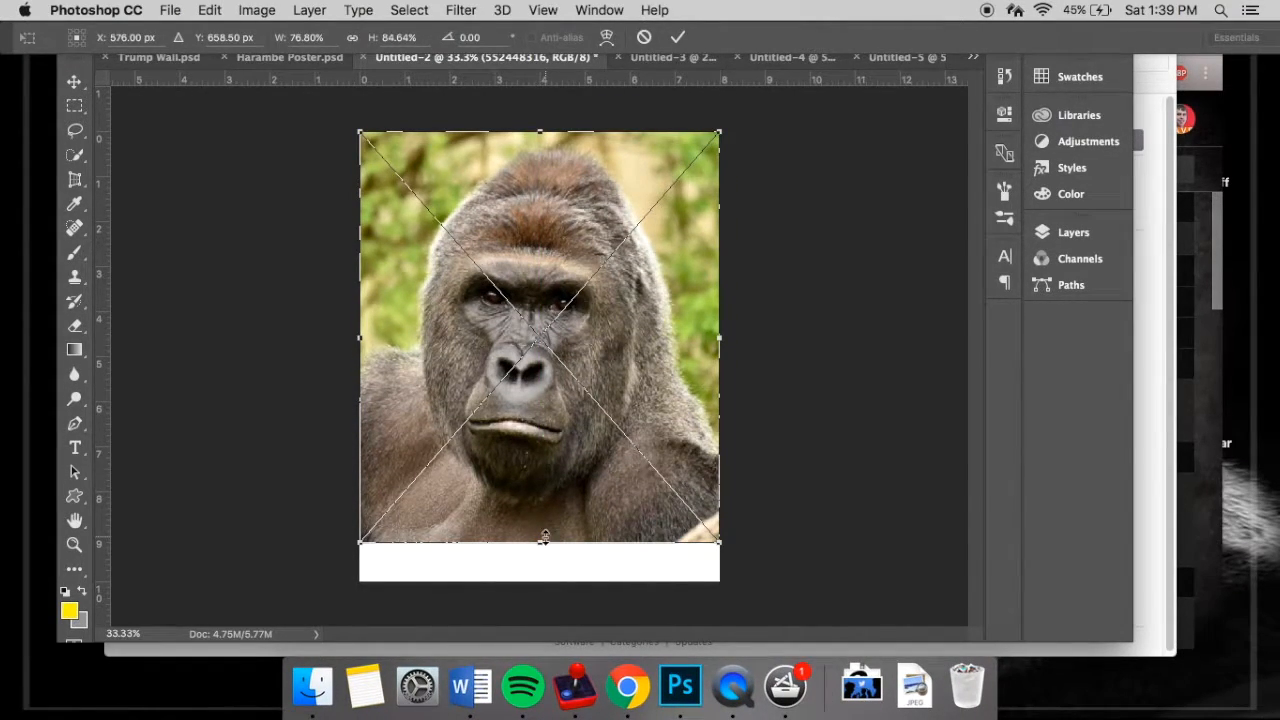
{"action": "left_click_drag", "start_coordinate": [544, 538], "coordinate": [543, 578]}
{"action": "key", "text": "Return"}
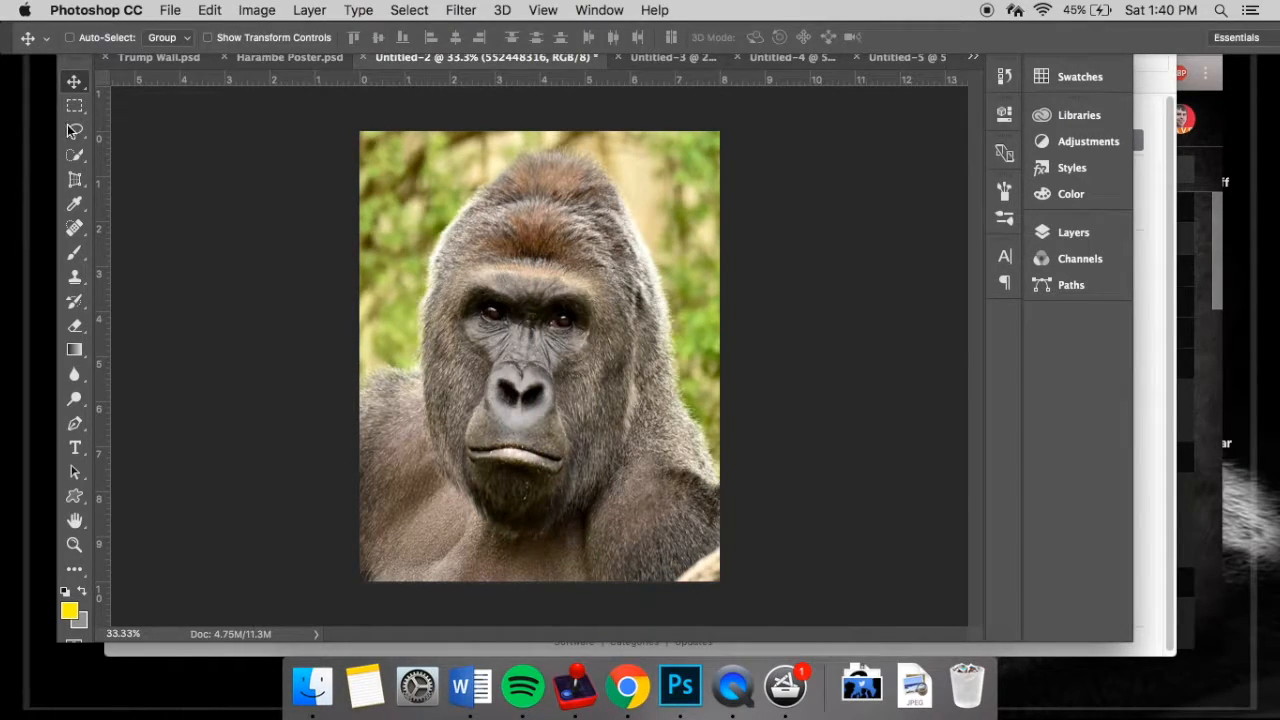
- Select the gorilla's head, face and shoulders with the Quick Selection tool using a 40 px brush
{"action": "left_click", "coordinate": [76, 154]}
{"action": "mouse_move", "coordinate": [500, 308]}
{"action": "left_mouse_down"}
{"action": "mouse_move", "coordinate": [506, 270]}
{"action": "mouse_move", "coordinate": [548, 207]}
{"action": "mouse_move", "coordinate": [523, 206]}
{"action": "mouse_move", "coordinate": [559, 176]}
{"action": "mouse_move", "coordinate": [519, 184]}
{"action": "mouse_move", "coordinate": [475, 242]}
{"action": "left_mouse_up"}
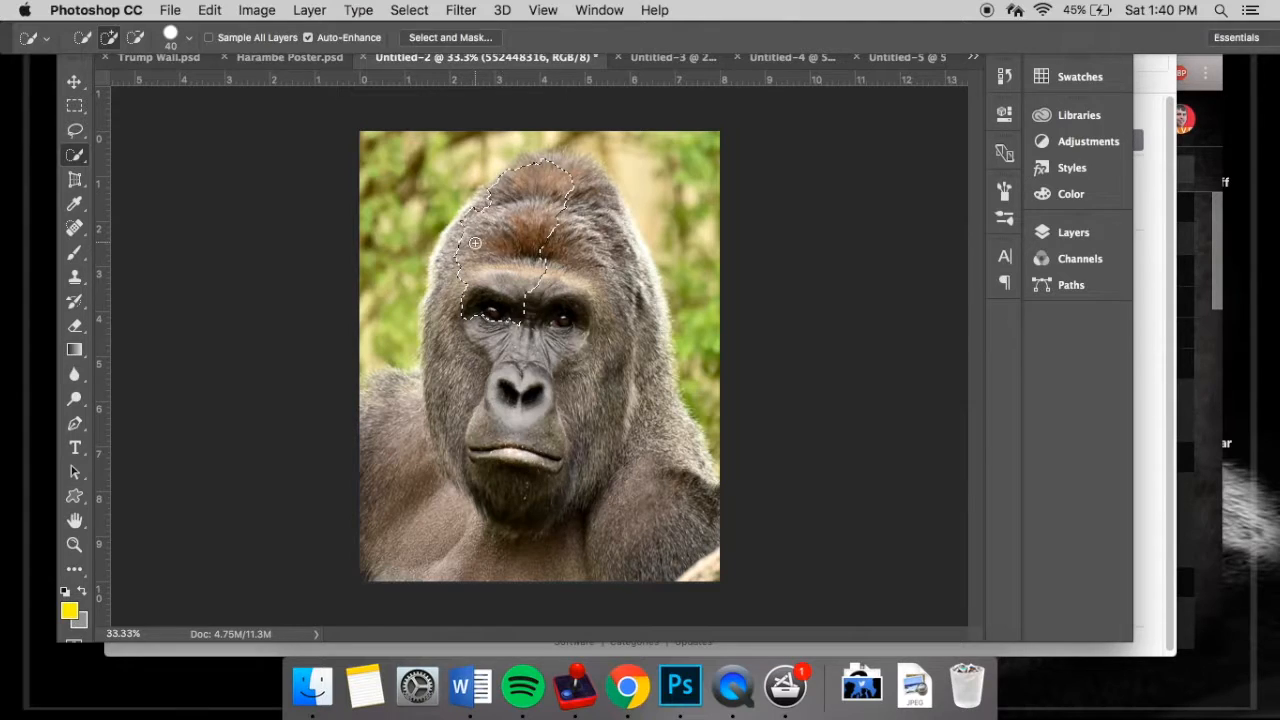
{"action": "mouse_move", "coordinate": [549, 167]}
{"action": "left_mouse_down"}
{"action": "mouse_move", "coordinate": [518, 163]}
{"action": "mouse_move", "coordinate": [571, 179]}
{"action": "mouse_move", "coordinate": [609, 341]}
{"action": "mouse_move", "coordinate": [589, 177]}
{"action": "mouse_move", "coordinate": [601, 202]}
{"action": "mouse_move", "coordinate": [662, 485]}
{"action": "mouse_move", "coordinate": [689, 518]}
{"action": "mouse_move", "coordinate": [680, 430]}
{"action": "left_mouse_up"}
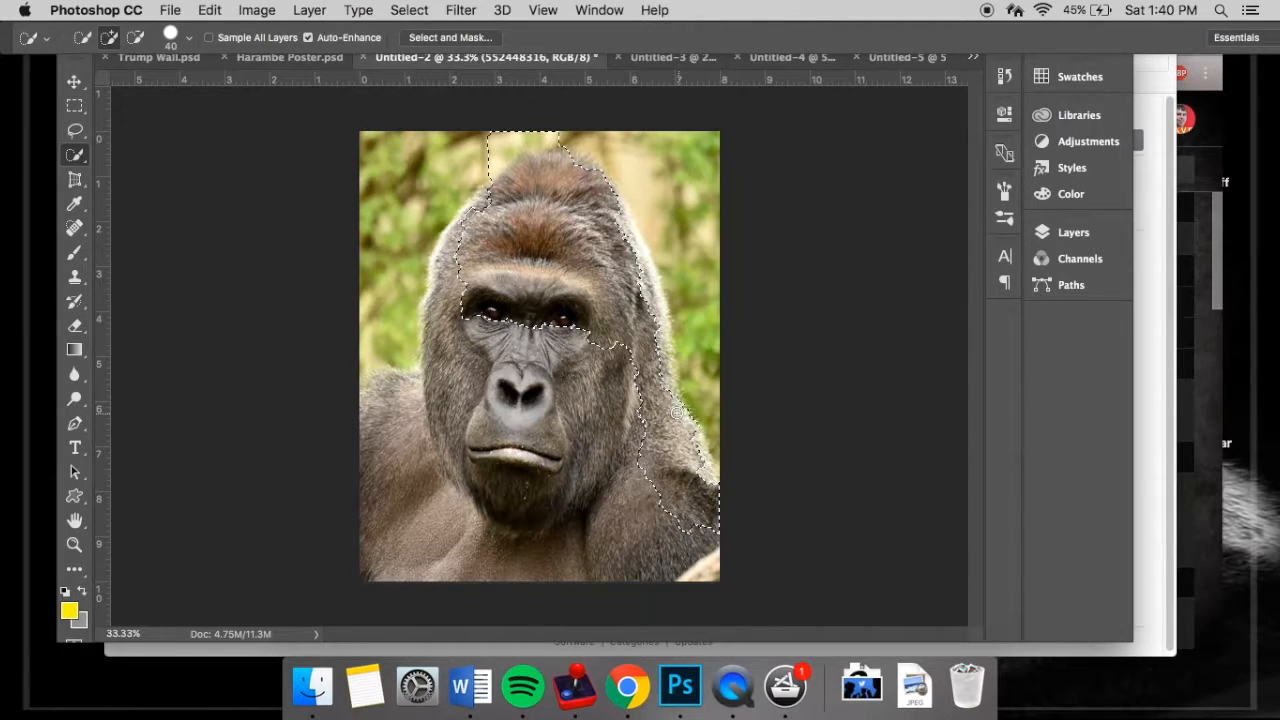
{"action": "mouse_move", "coordinate": [414, 447]}
{"action": "left_mouse_down"}
{"action": "mouse_move", "coordinate": [386, 463]}
{"action": "mouse_move", "coordinate": [383, 428]}
{"action": "left_mouse_up"}
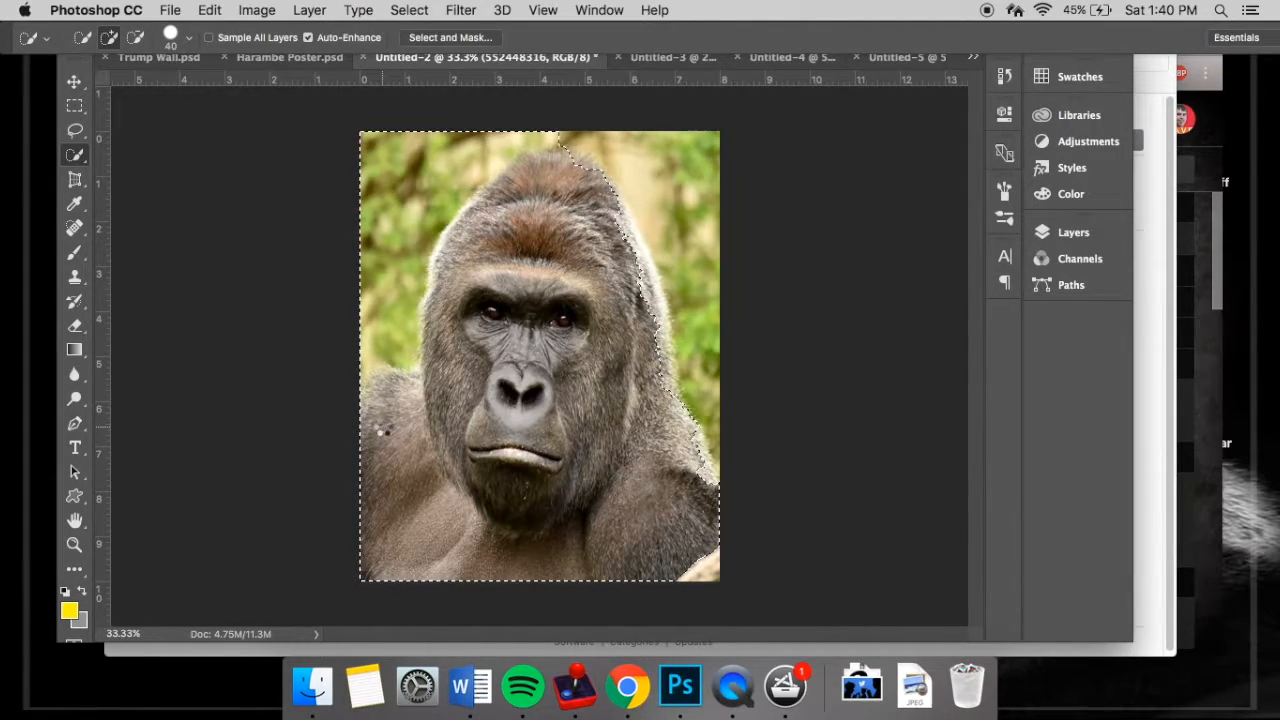
- Subtract the green background above the head and beside the left side of the gorilla from the selection
{"action": "left_click", "coordinate": [135, 37]}
{"action": "mouse_move", "coordinate": [393, 147]}
{"action": "left_mouse_down"}
{"action": "mouse_move", "coordinate": [371, 191]}
{"action": "mouse_move", "coordinate": [458, 142]}
{"action": "left_mouse_up"}
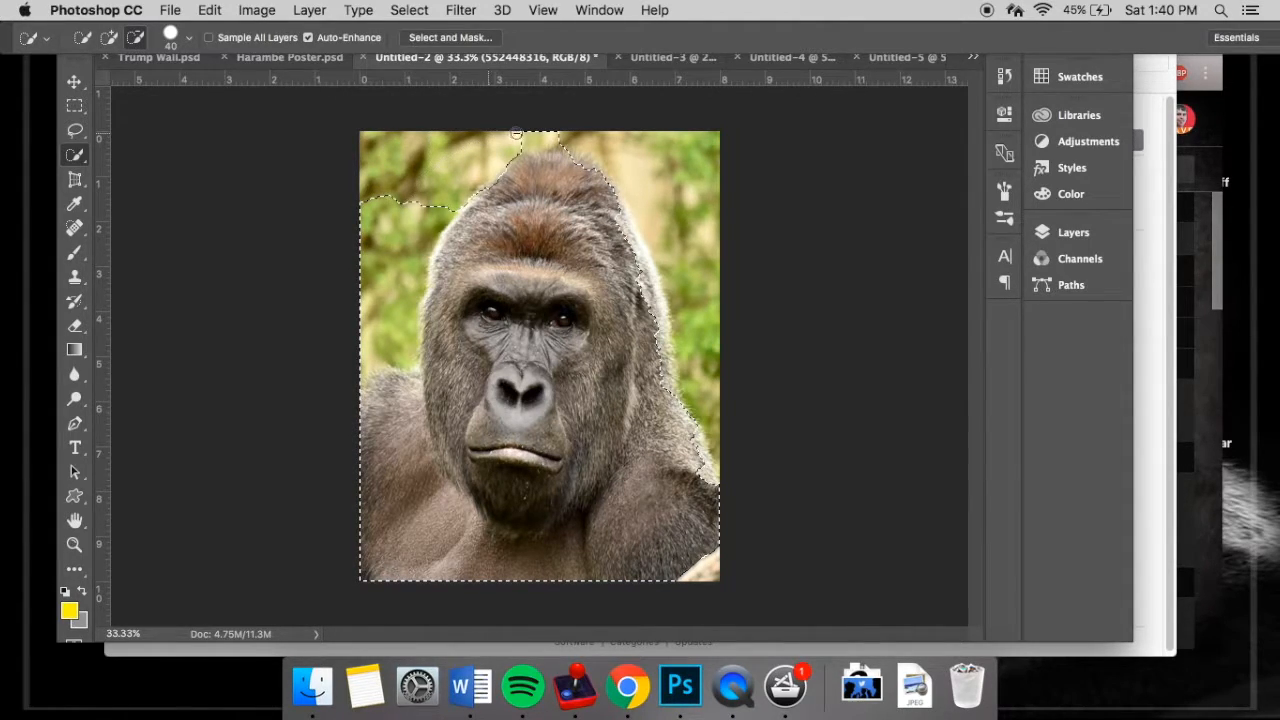
{"action": "mouse_move", "coordinate": [540, 130]}
{"action": "left_mouse_down"}
{"action": "mouse_move", "coordinate": [450, 178]}
{"action": "mouse_move", "coordinate": [374, 312]}
{"action": "left_mouse_up"}
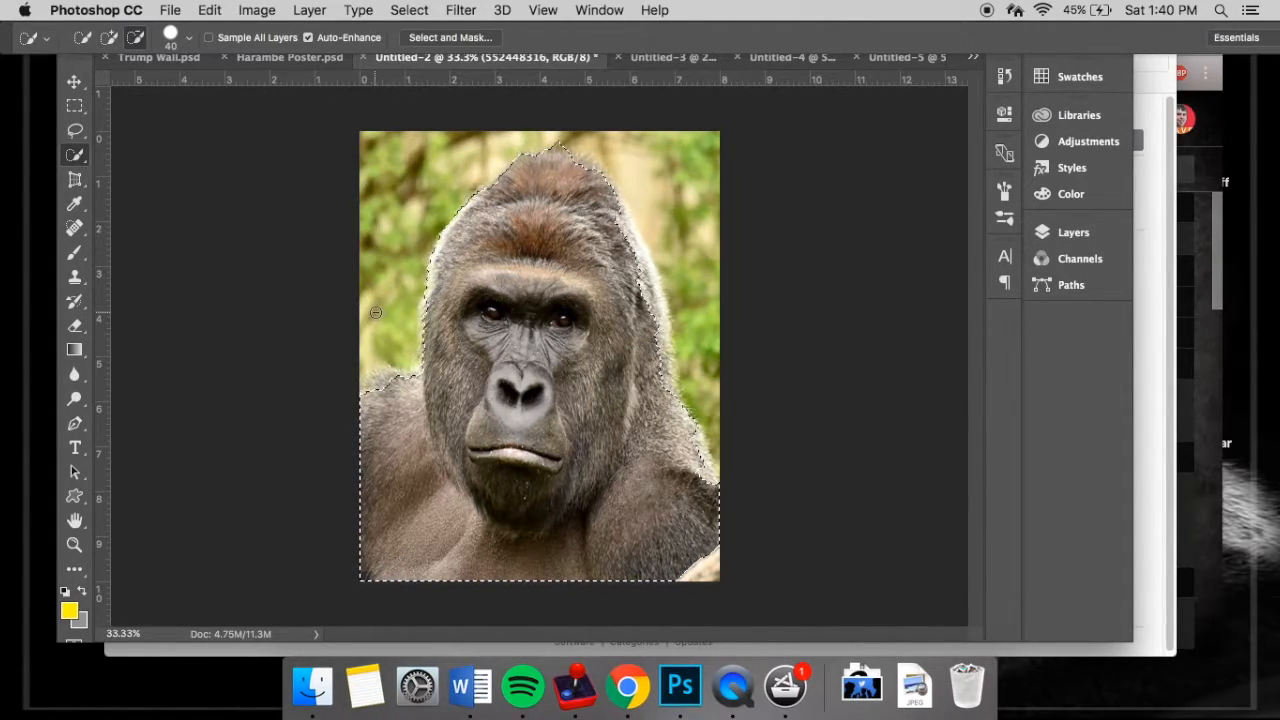
- Extend the selection over the light fur along the head's right edge and subtract the background beyond it
{"action": "left_click", "coordinate": [109, 37]}
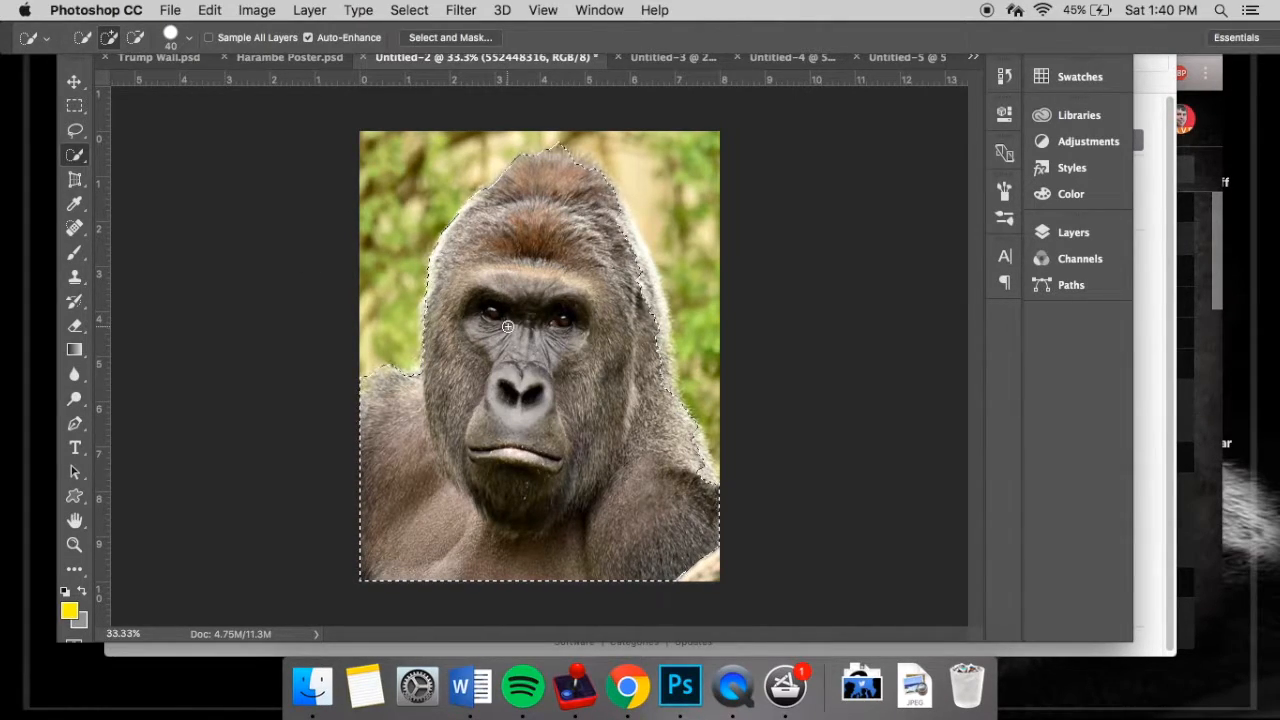
{"action": "left_click_drag", "start_coordinate": [620, 214], "coordinate": [625, 259]}
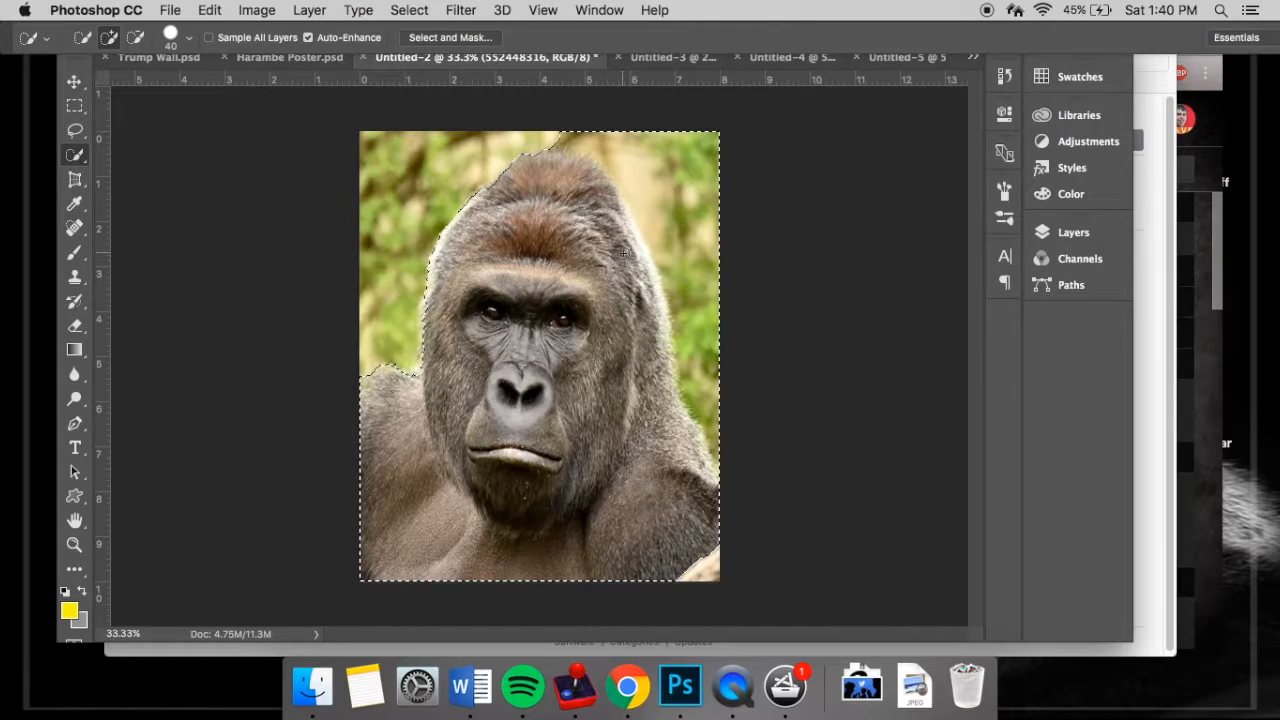
{"action": "mouse_move", "coordinate": [555, 135]}
{"action": "left_mouse_down"}
{"action": "mouse_move", "coordinate": [695, 164]}
{"action": "mouse_move", "coordinate": [710, 187]}
{"action": "mouse_move", "coordinate": [711, 352]}
{"action": "left_mouse_up"}
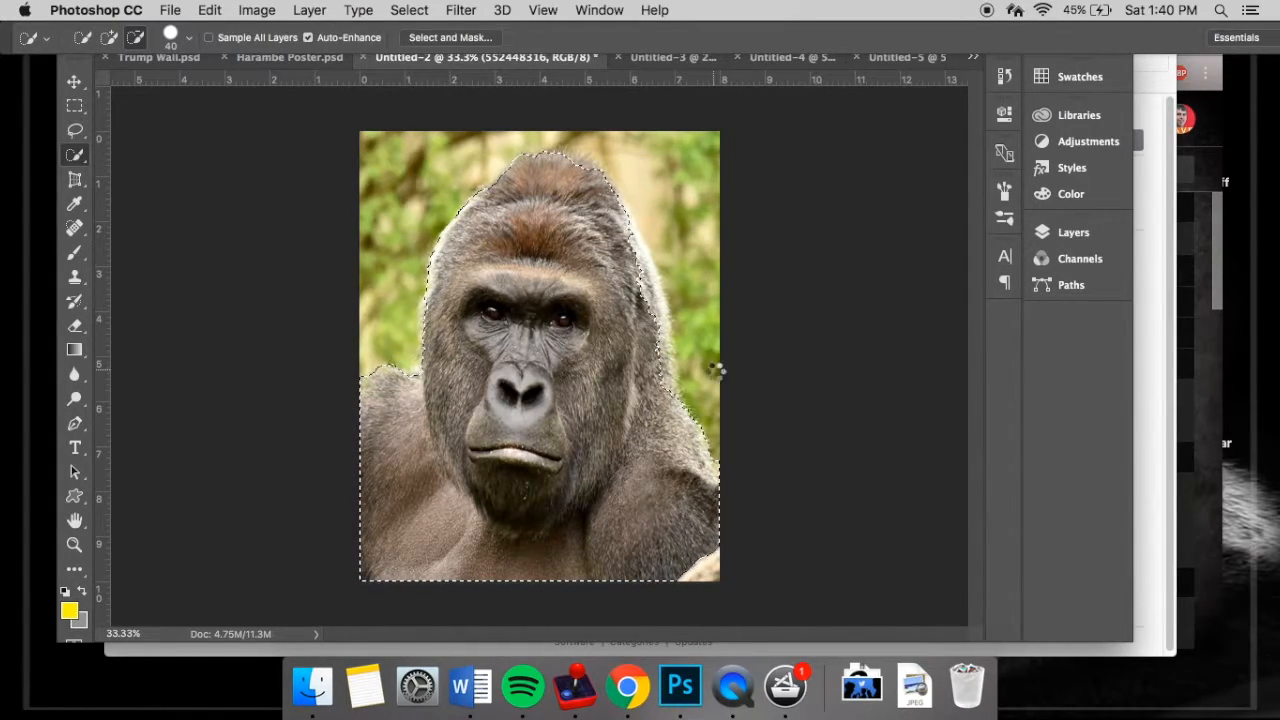
{"action": "left_click", "coordinate": [109, 37]}
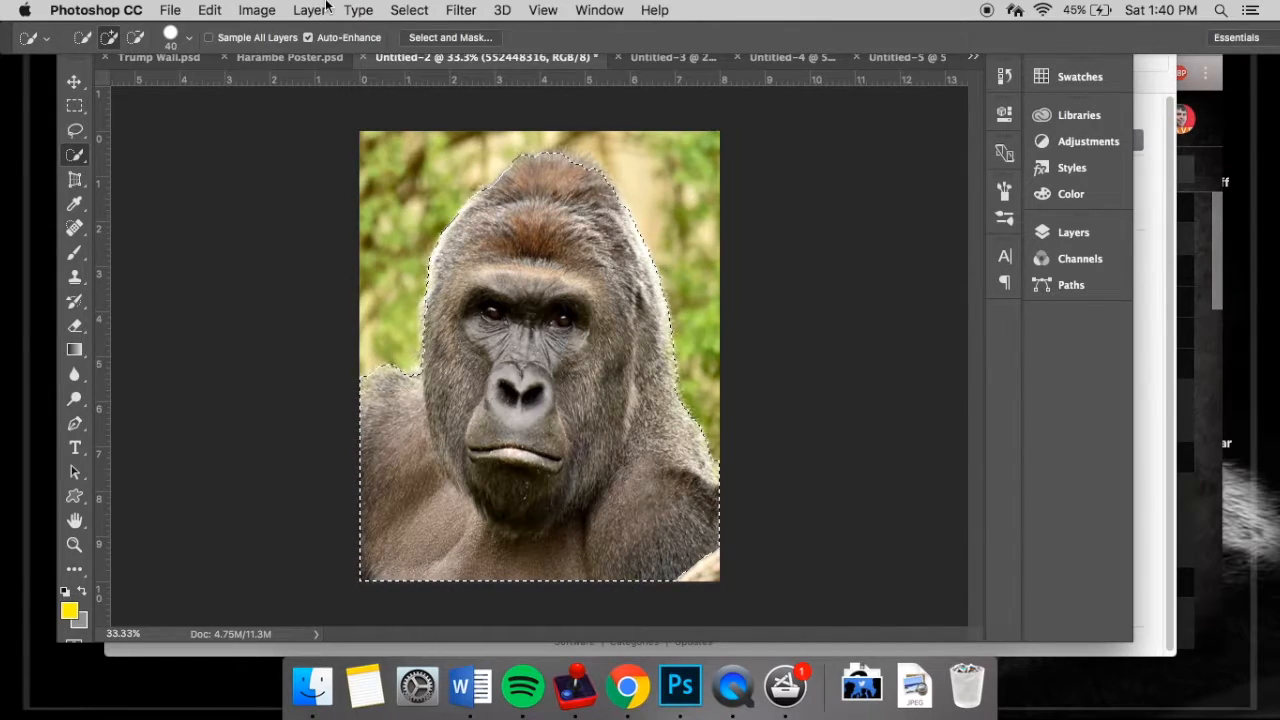
- Refine the gorilla selection in Select and Mask with Smart Radius enabled and output it to New Layer with Layer Mask
{"action": "left_click", "coordinate": [448, 37]}
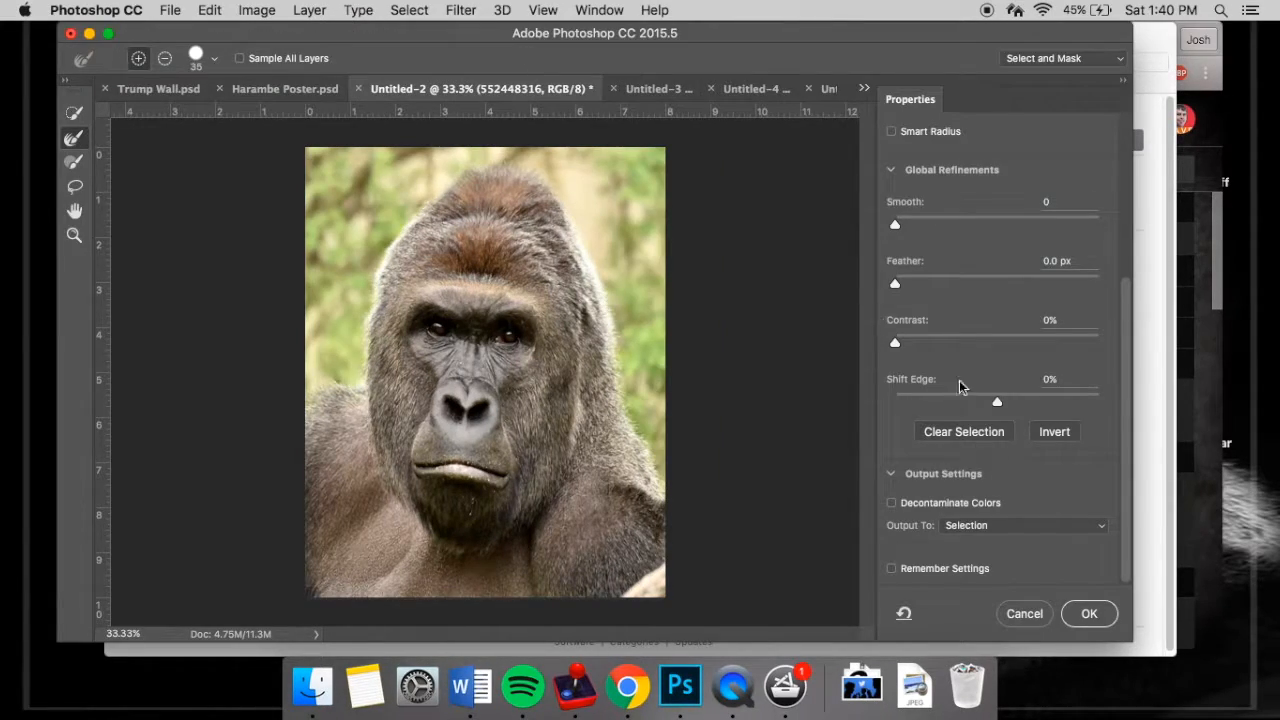
{"action": "scroll", "coordinate": [886, 302], "scroll_direction": "up", "scroll_amount": 5}
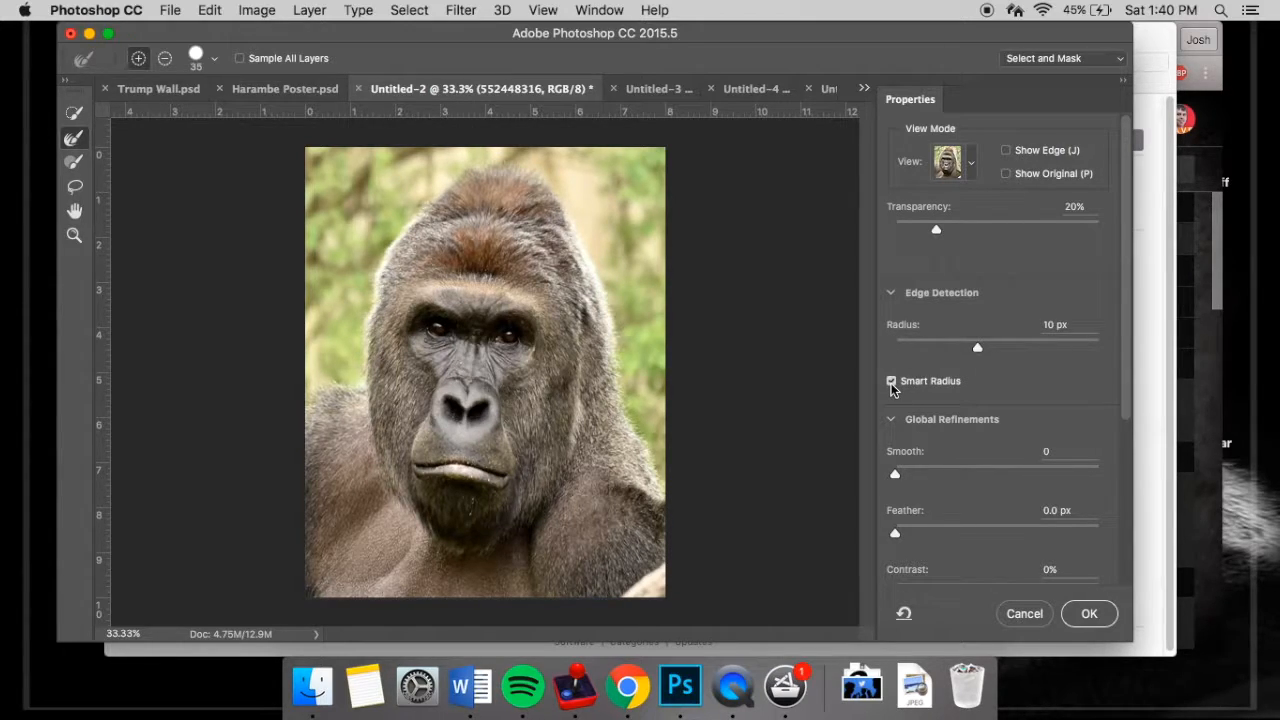
{"action": "scroll", "coordinate": [891, 383], "scroll_direction": "down", "scroll_amount": 5}
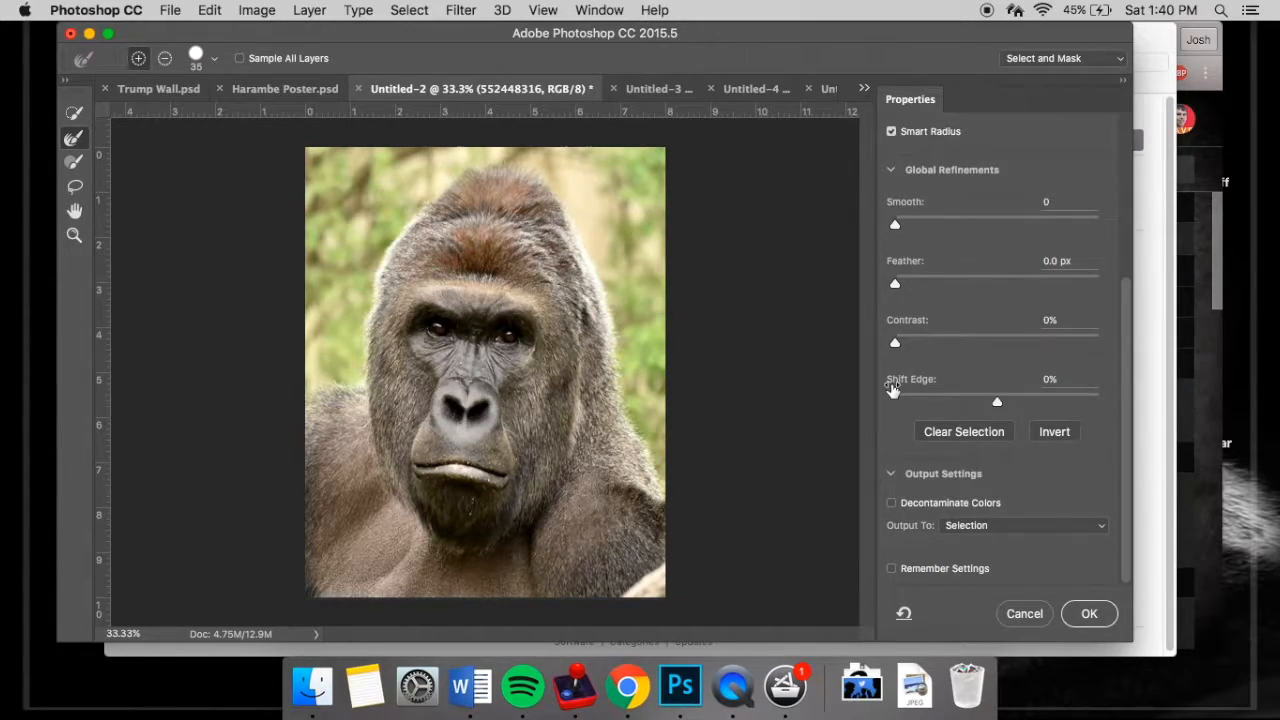
{"action": "left_click", "coordinate": [1030, 525]}
{"action": "left_click", "coordinate": [1029, 566]}
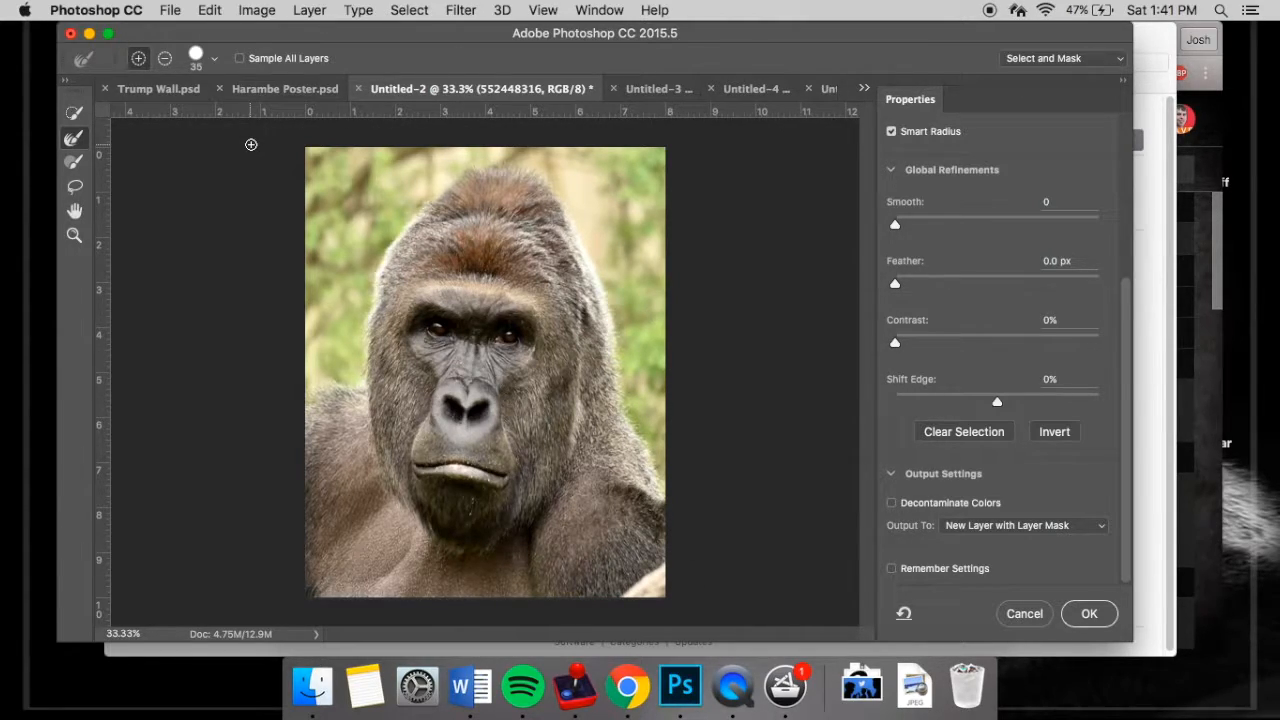
{"action": "left_click", "coordinate": [239, 59]}
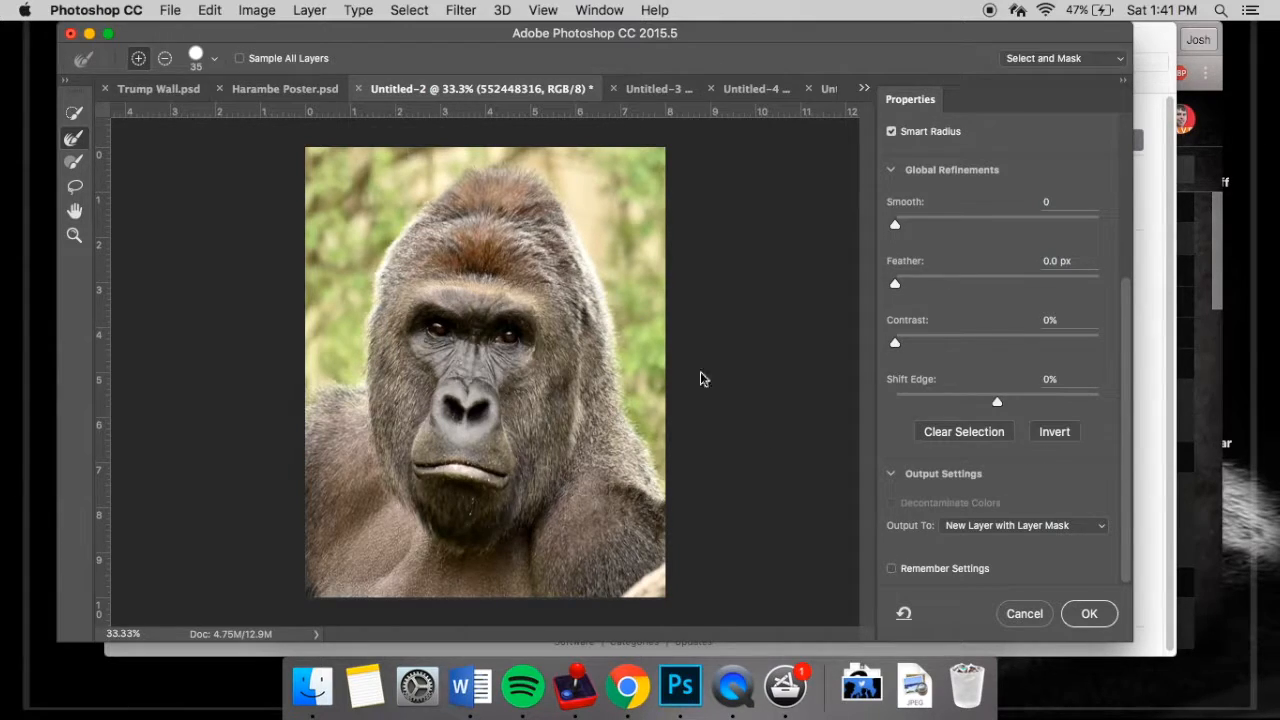
{"action": "left_click", "coordinate": [1091, 614]}
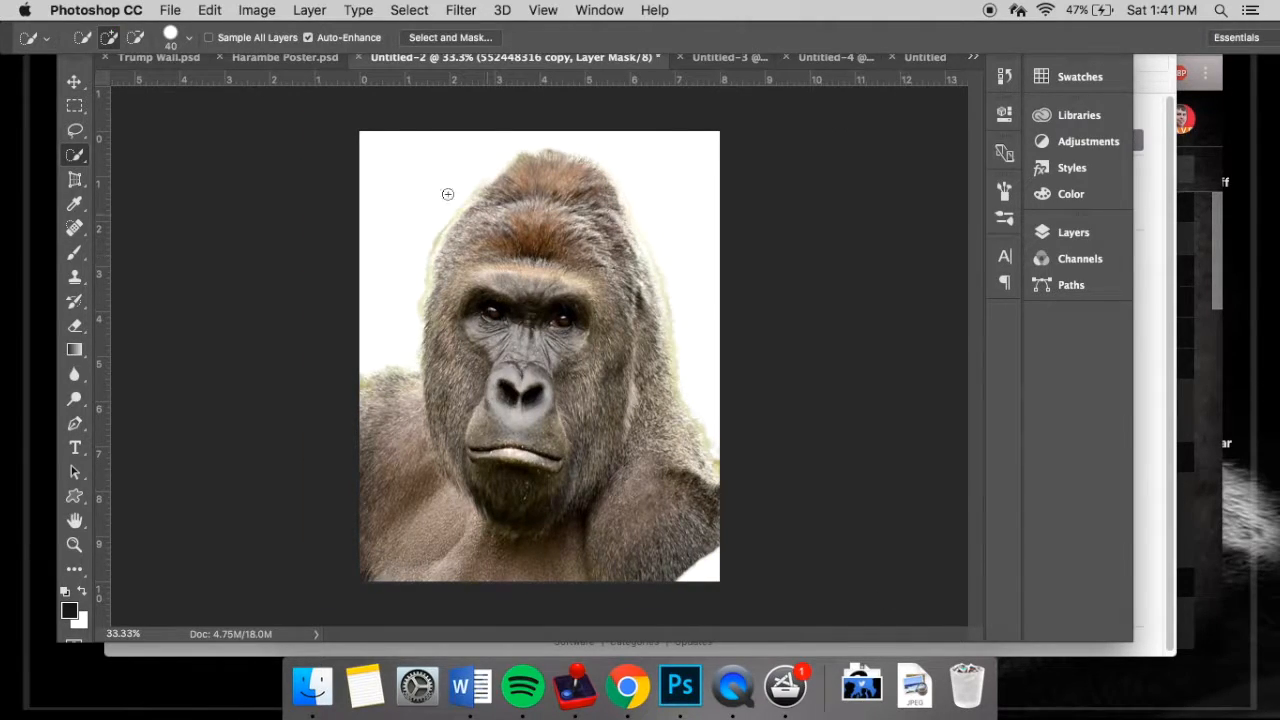
- Check the image dimensions and resolution of the Untitled-3 document without changing them
{"action": "left_click", "coordinate": [729, 61]}
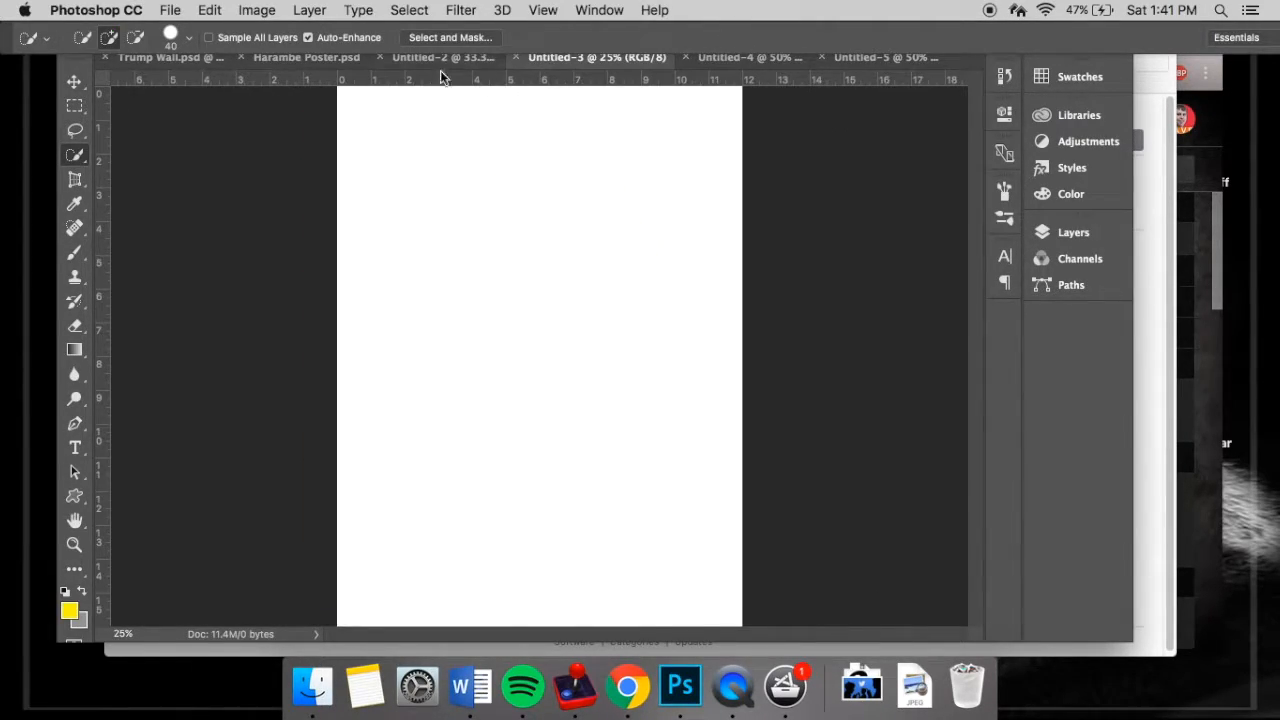
{"action": "left_click", "coordinate": [248, 10]}
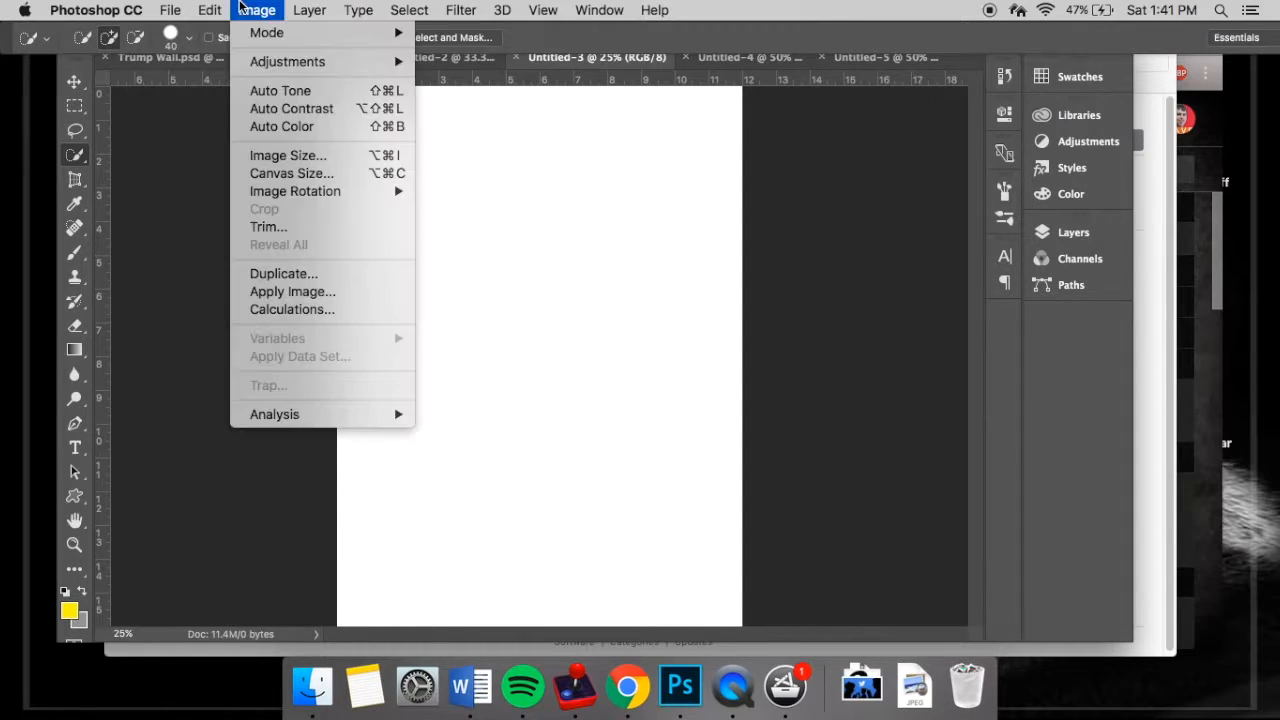
{"action": "left_click", "coordinate": [290, 156]}
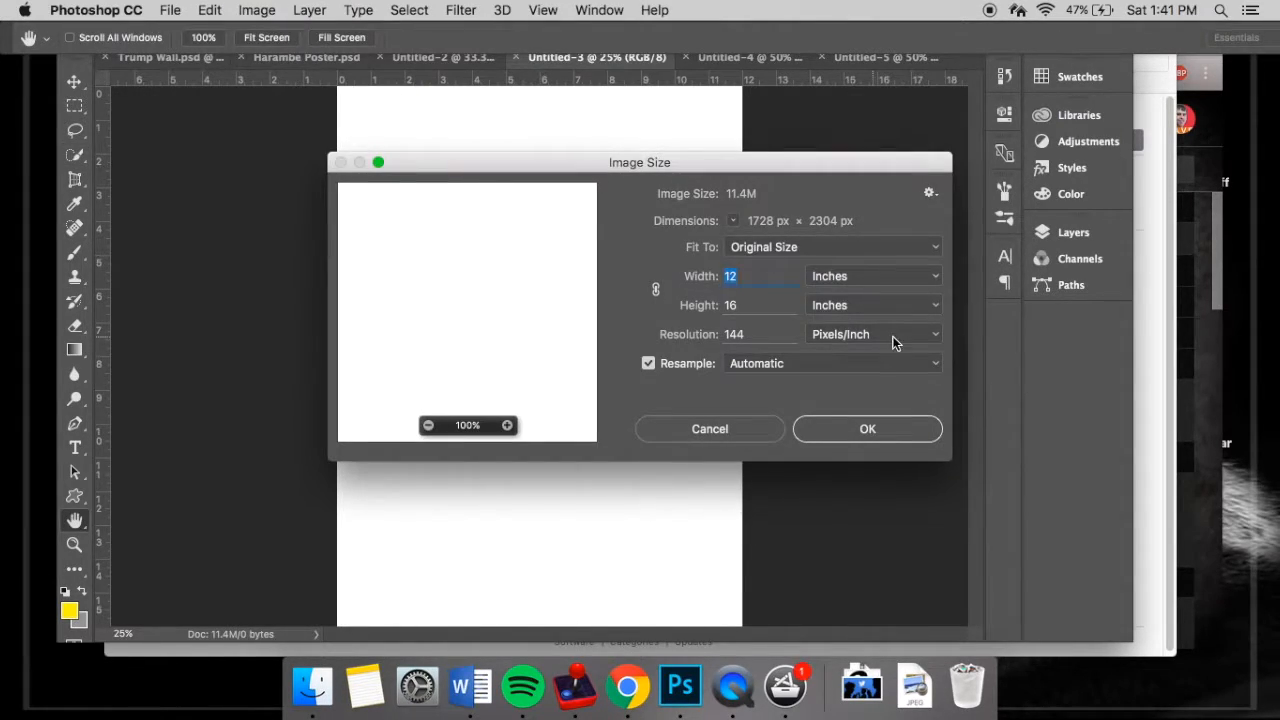
{"action": "left_click", "coordinate": [718, 430]}
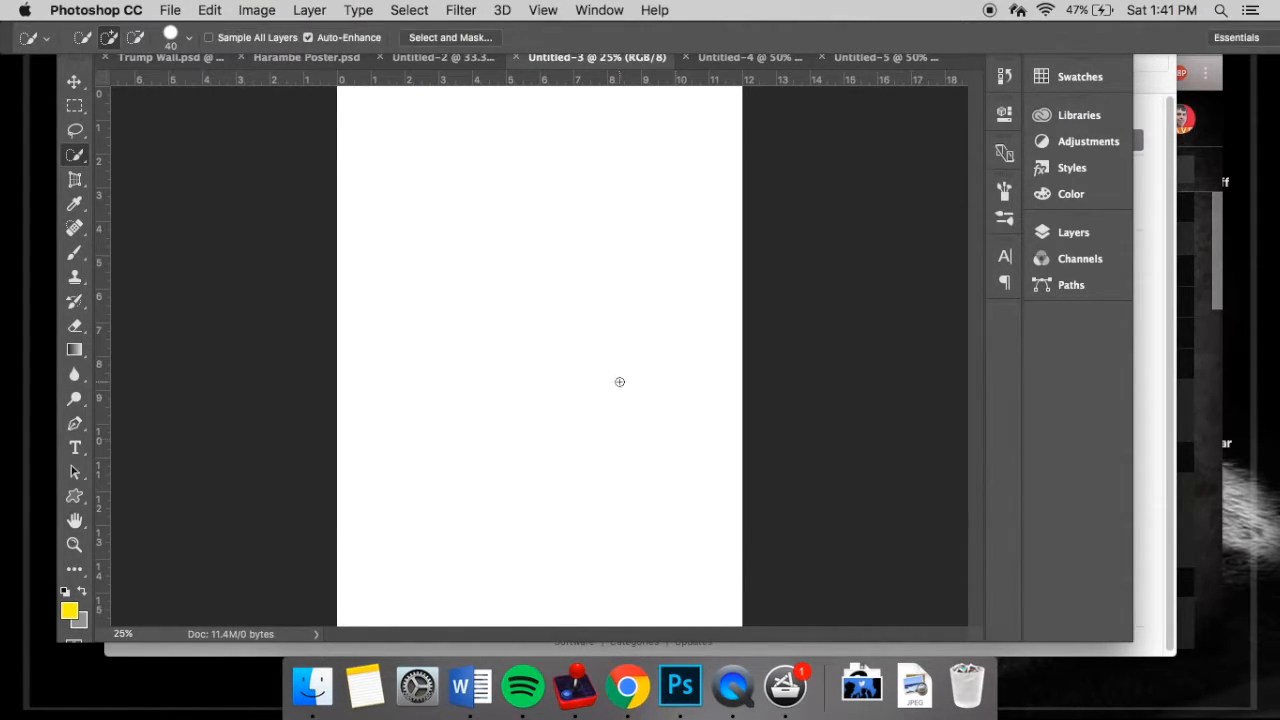
- Copy the masked gorilla layer from Untitled-2 into Untitled-3 with the Move tool
{"action": "left_click", "coordinate": [403, 61]}
{"action": "key", "text": "v"}
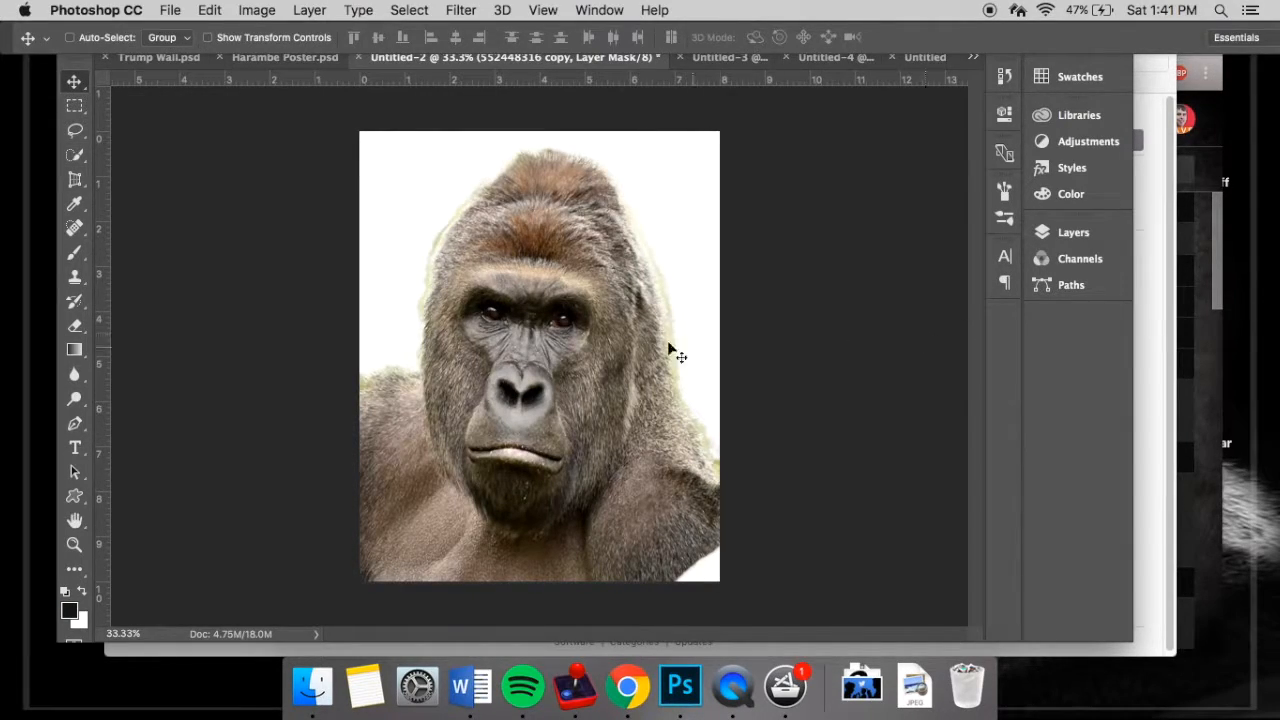
{"action": "left_click_drag", "start_coordinate": [540, 296], "coordinate": [725, 20]}
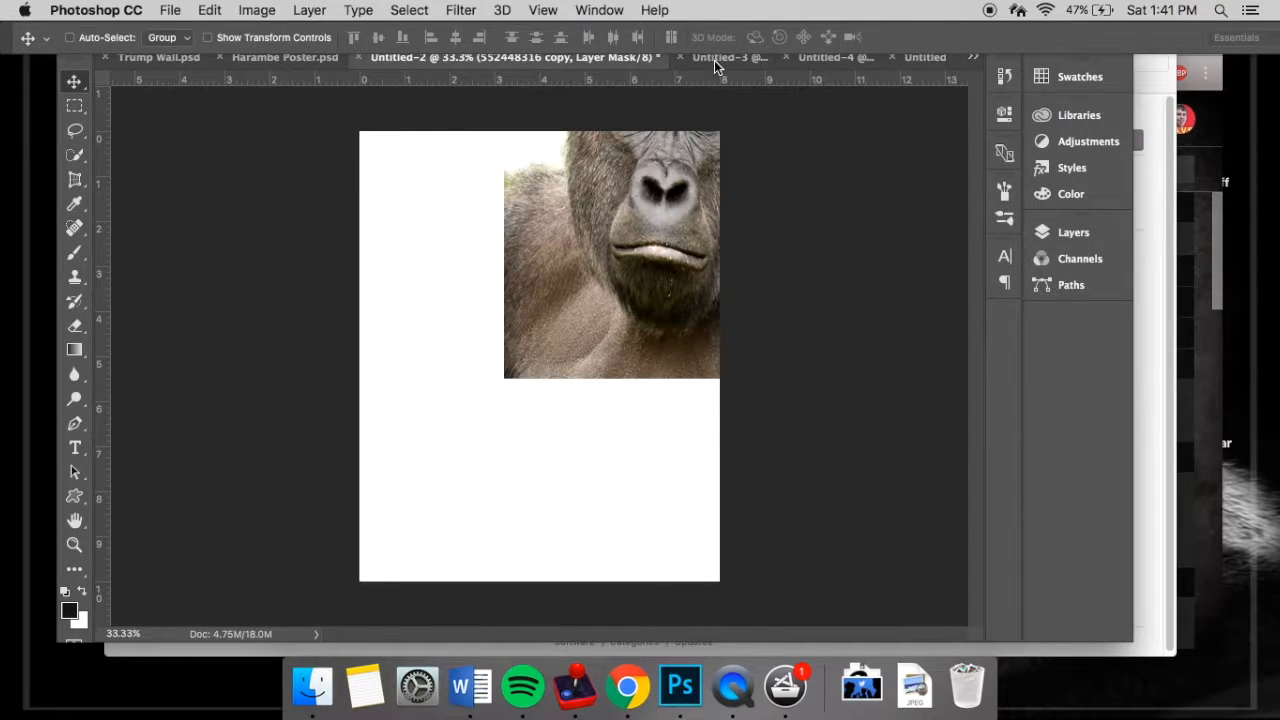
{"action": "left_click", "coordinate": [714, 60]}
{"action": "left_click_drag", "start_coordinate": [546, 212], "coordinate": [512, 303]}
- Scale the gorilla layer to 150% width and about 165.6% height so it spans the whole Untitled-3 canvas
{"action": "key", "text": "super+t"}
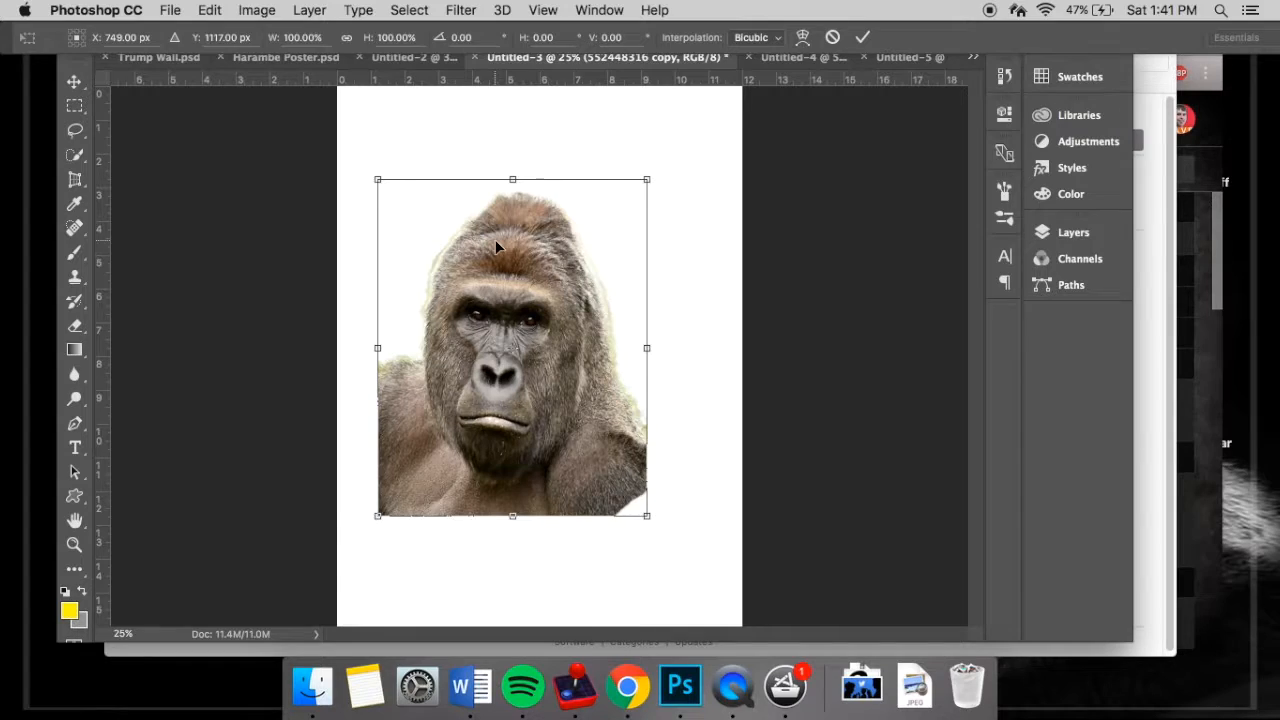
{"action": "left_click_drag", "start_coordinate": [500, 252], "coordinate": [527, 190]}
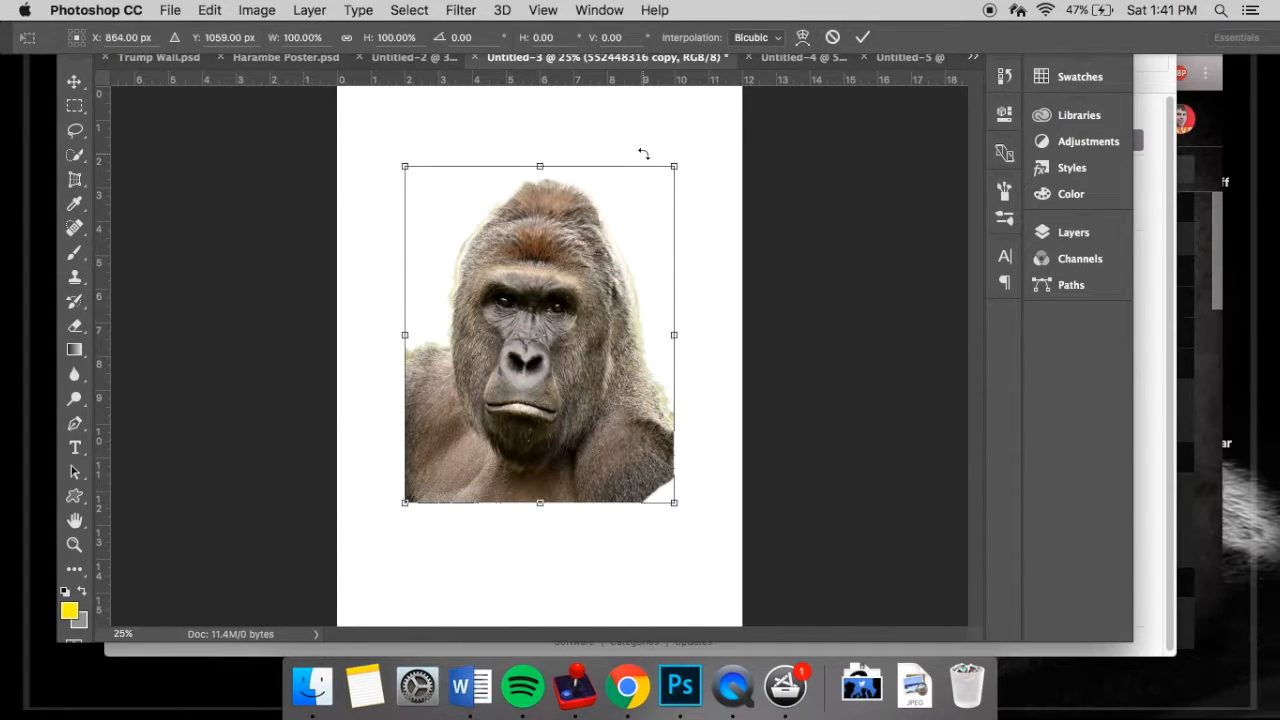
{"action": "left_click_drag", "start_coordinate": [663, 176], "coordinate": [742, 76]}
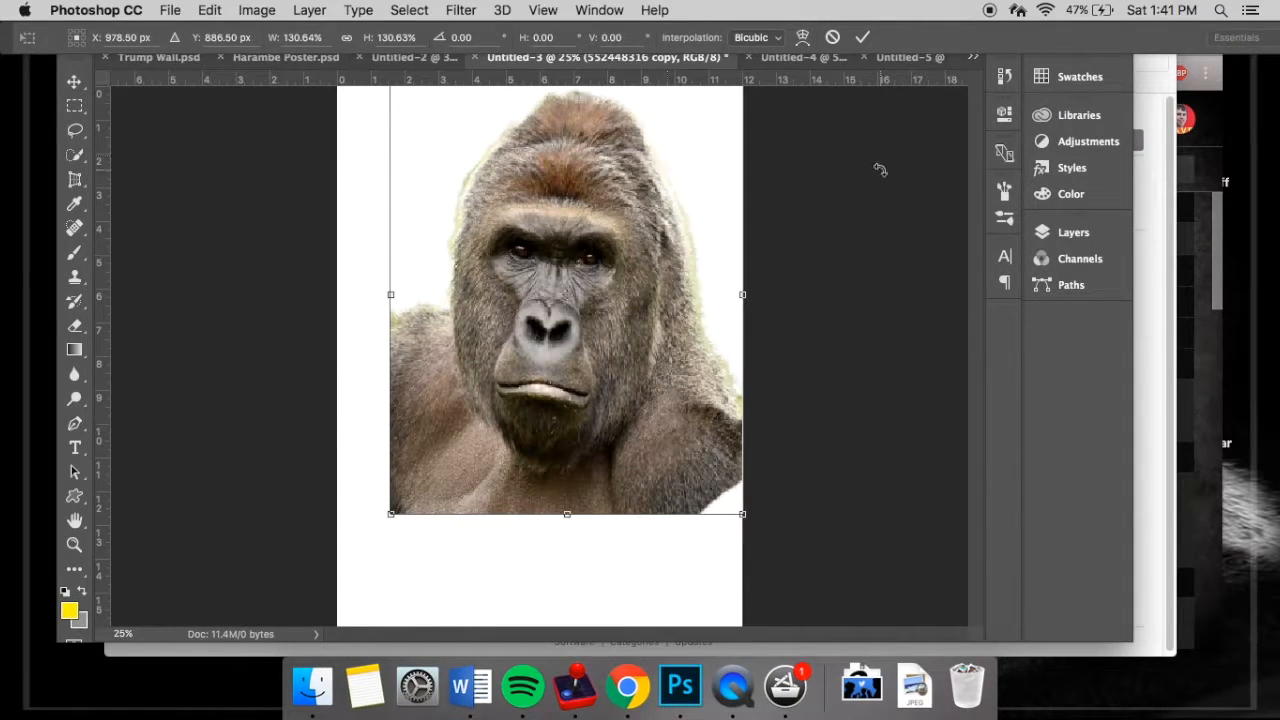
{"action": "scroll", "coordinate": [880, 170], "scroll_direction": "down", "scroll_amount": 3}
{"action": "left_click_drag", "start_coordinate": [612, 190], "coordinate": [585, 190]}
{"action": "left_click_drag", "start_coordinate": [539, 478], "coordinate": [545, 571]}
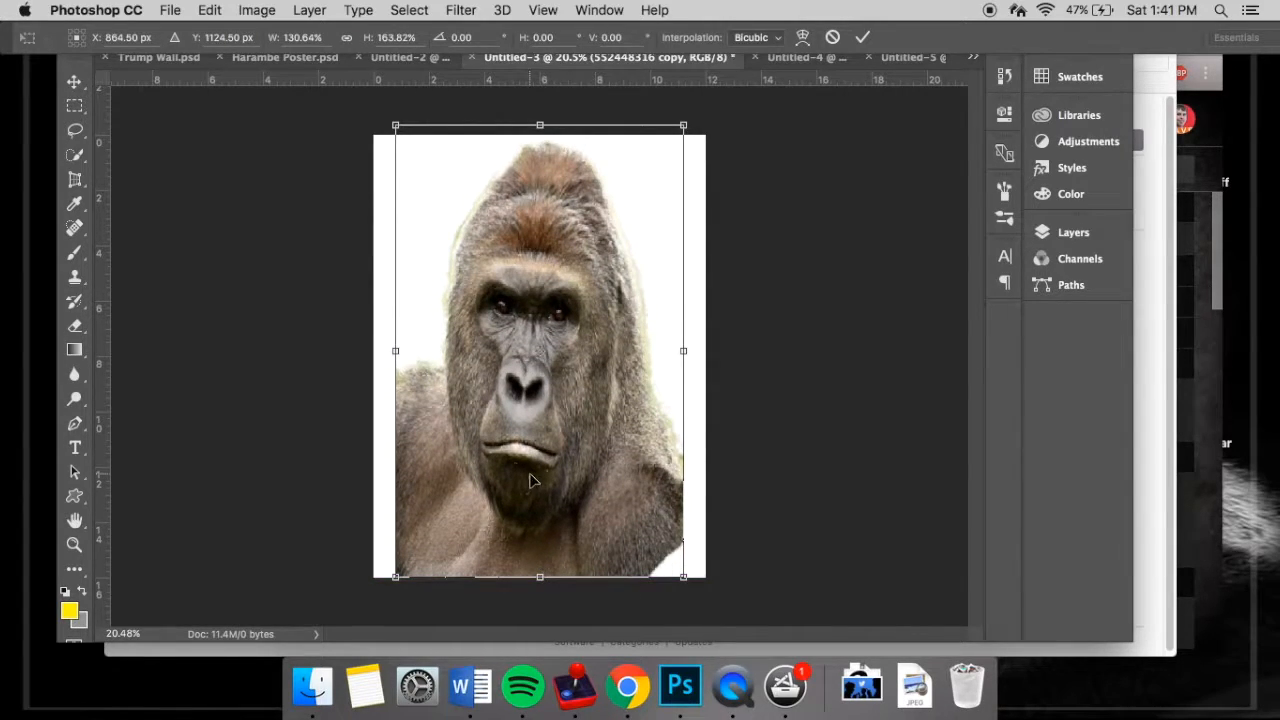
{"action": "left_click_drag", "start_coordinate": [395, 347], "coordinate": [374, 349]}
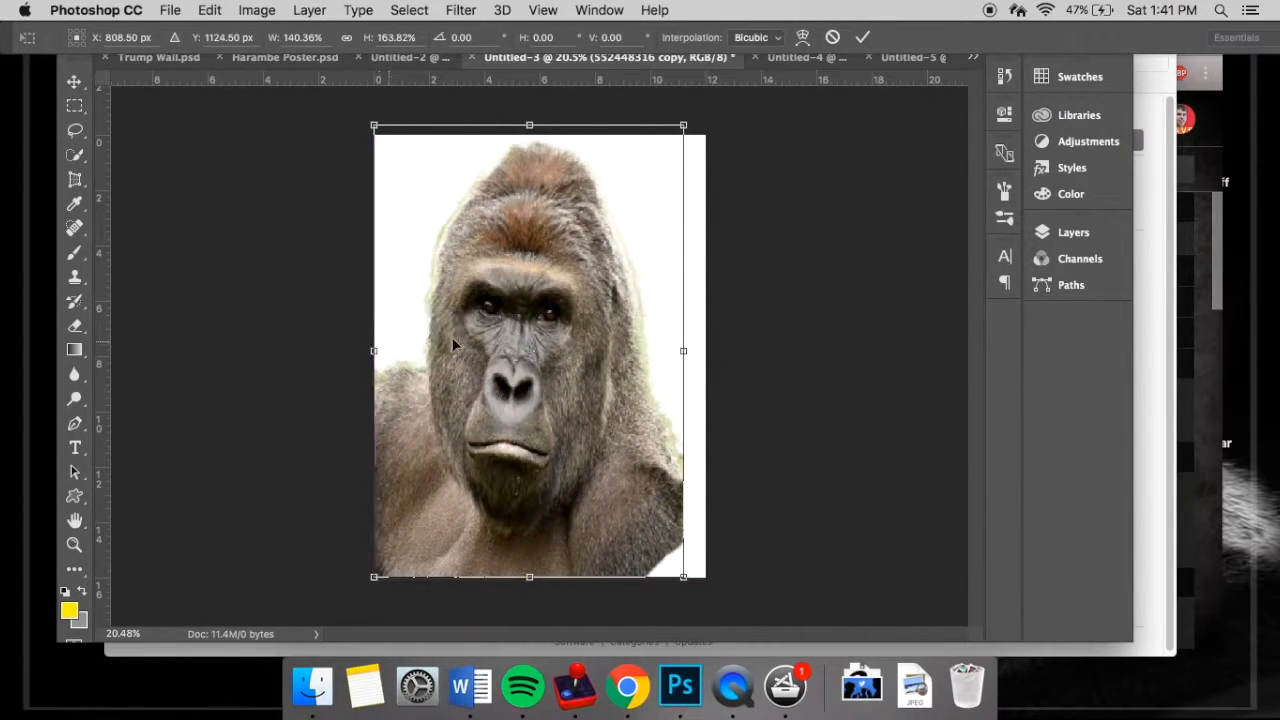
{"action": "left_click_drag", "start_coordinate": [694, 345], "coordinate": [715, 345]}
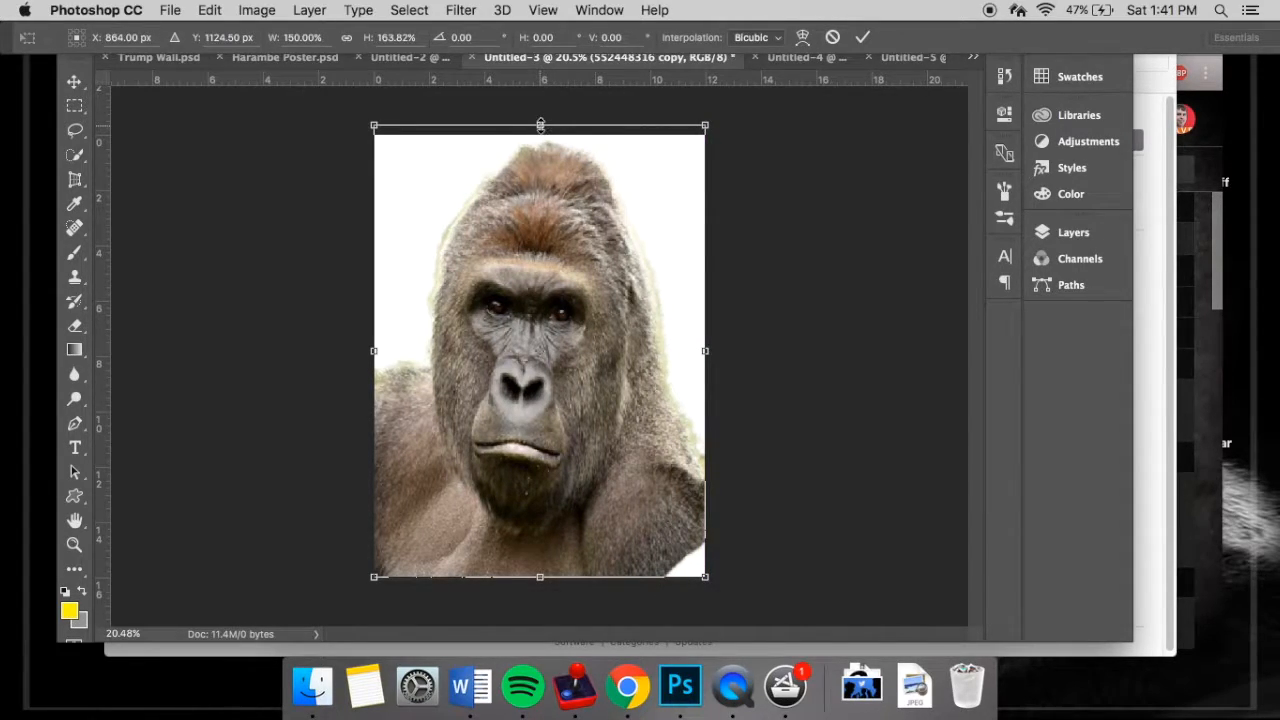
{"action": "left_click_drag", "start_coordinate": [540, 125], "coordinate": [540, 119]}
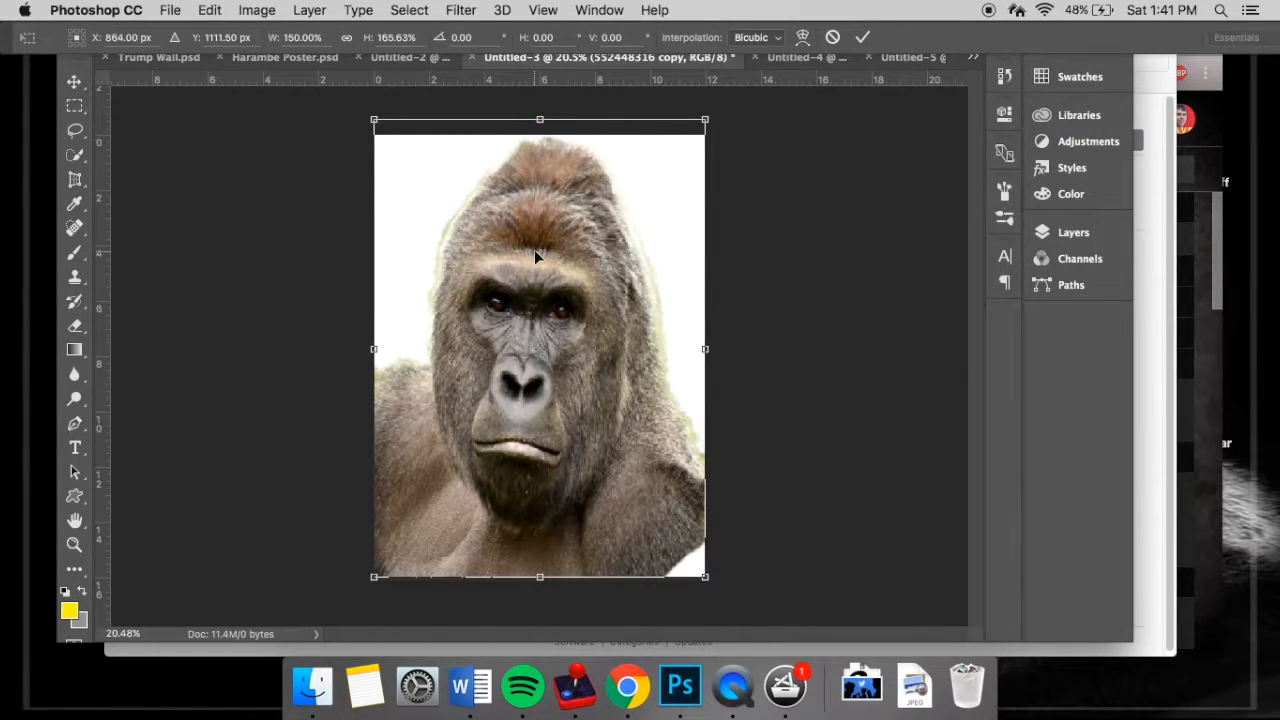
{"action": "key", "text": "Return"}
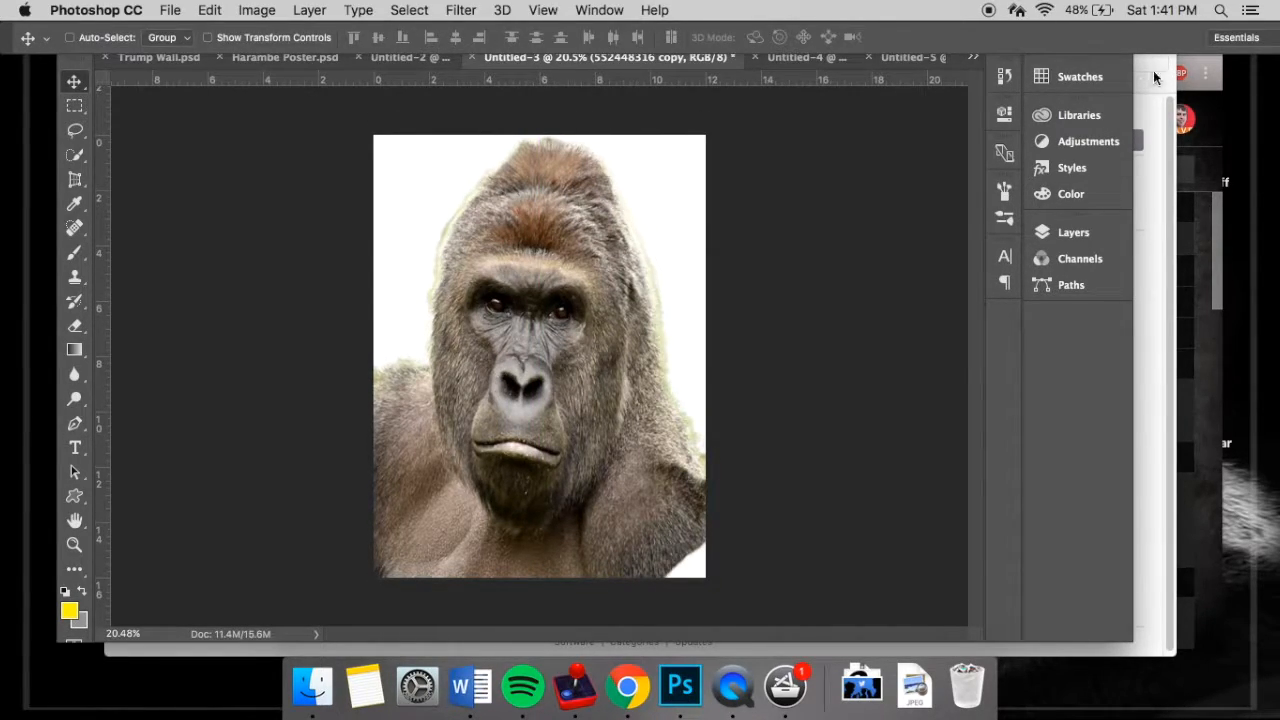
- Add a Black & White adjustment layer above the gorilla
{"action": "left_click", "coordinate": [1088, 145]}
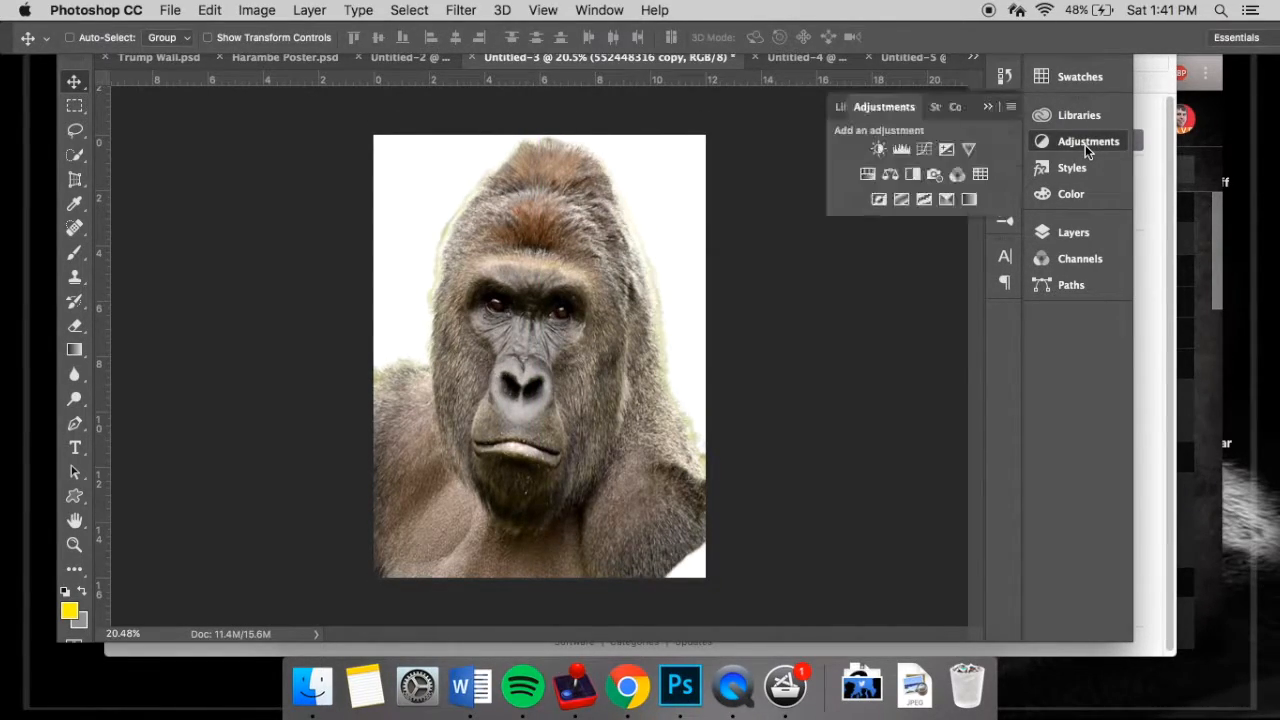
{"action": "left_click", "coordinate": [912, 175]}
{"action": "left_click", "coordinate": [951, 108]}
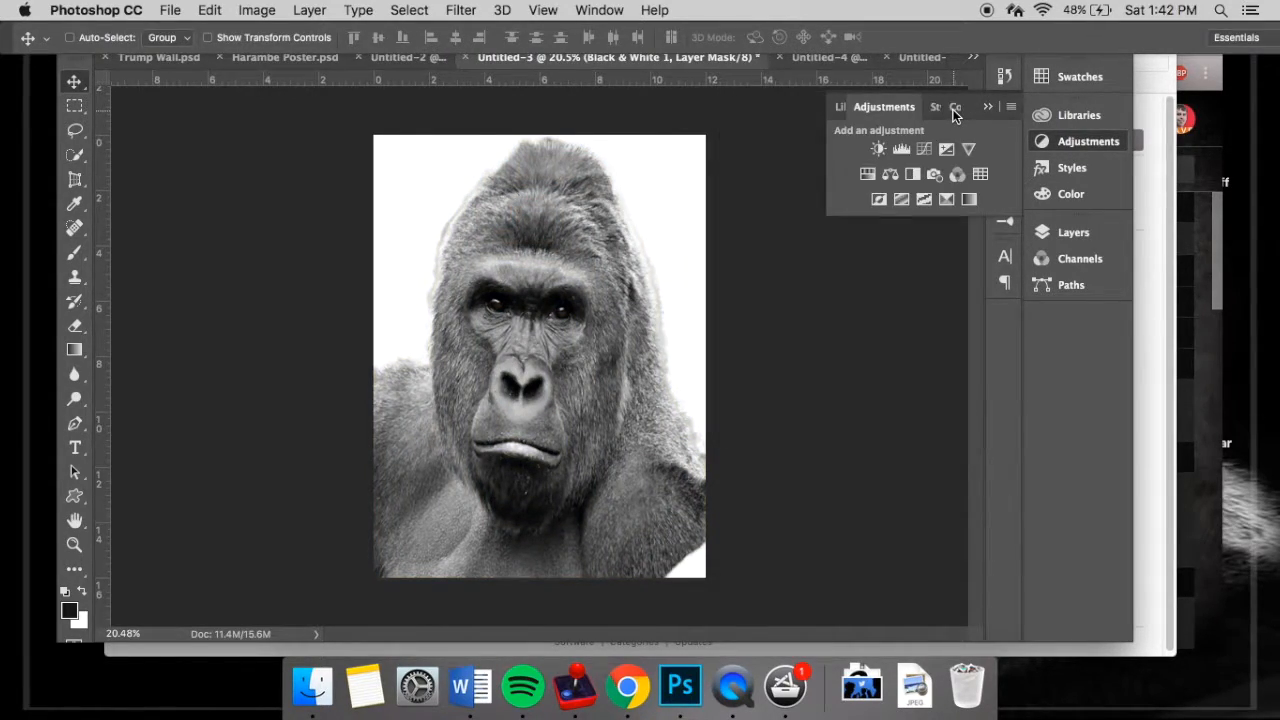
{"action": "left_click", "coordinate": [989, 107]}
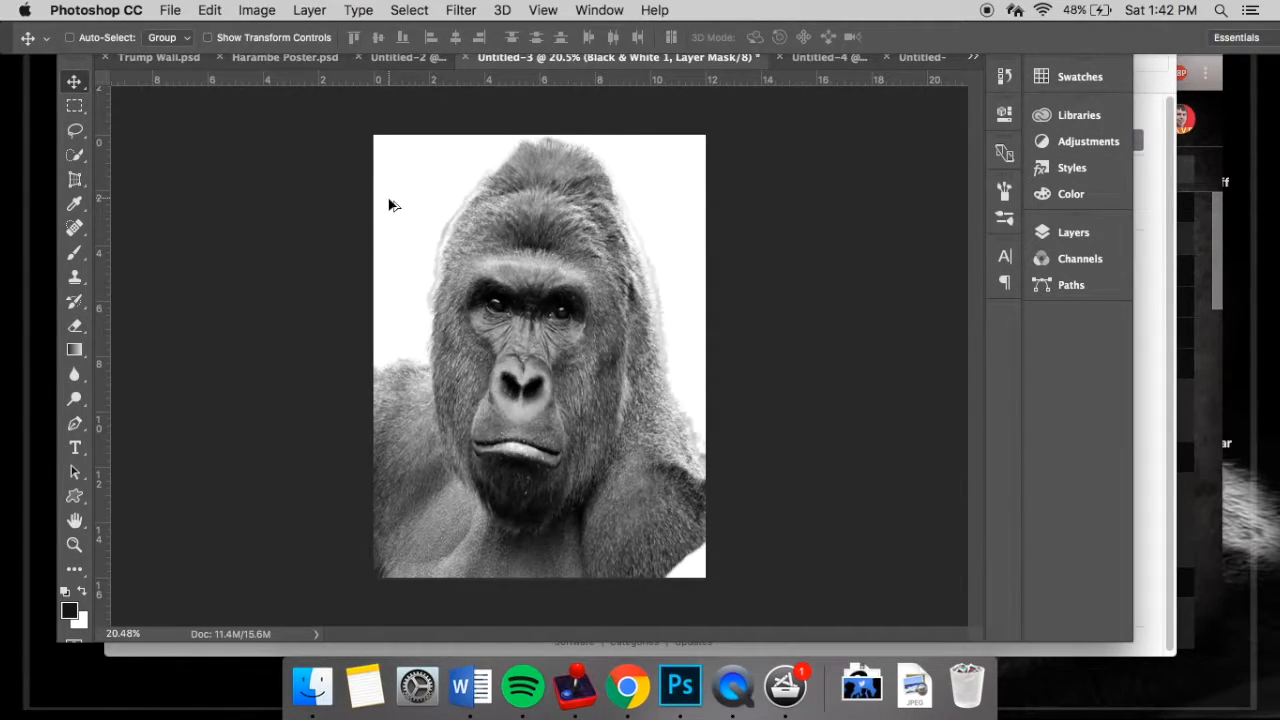
{"action": "key", "text": "super+z"}
{"action": "left_click", "coordinate": [1062, 236]}
{"action": "key", "text": "BackSpace"}
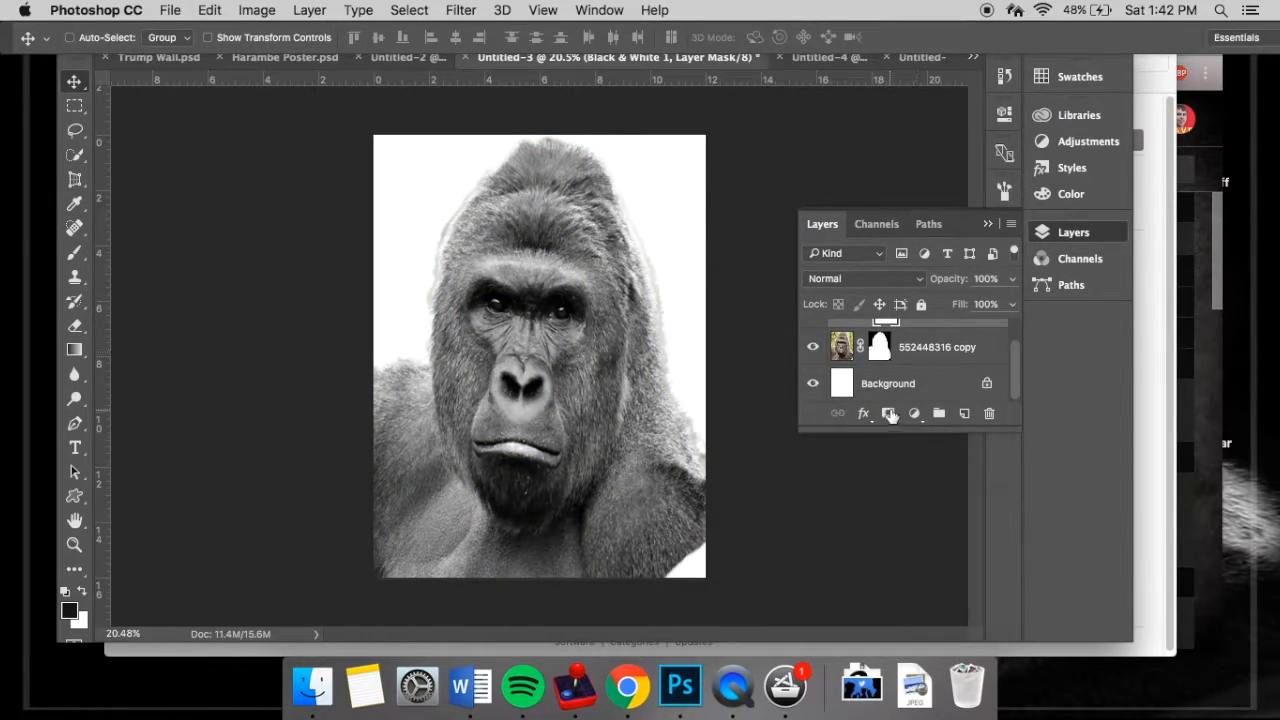
{"action": "left_click", "coordinate": [888, 385]}
{"action": "key", "text": "super+z"}
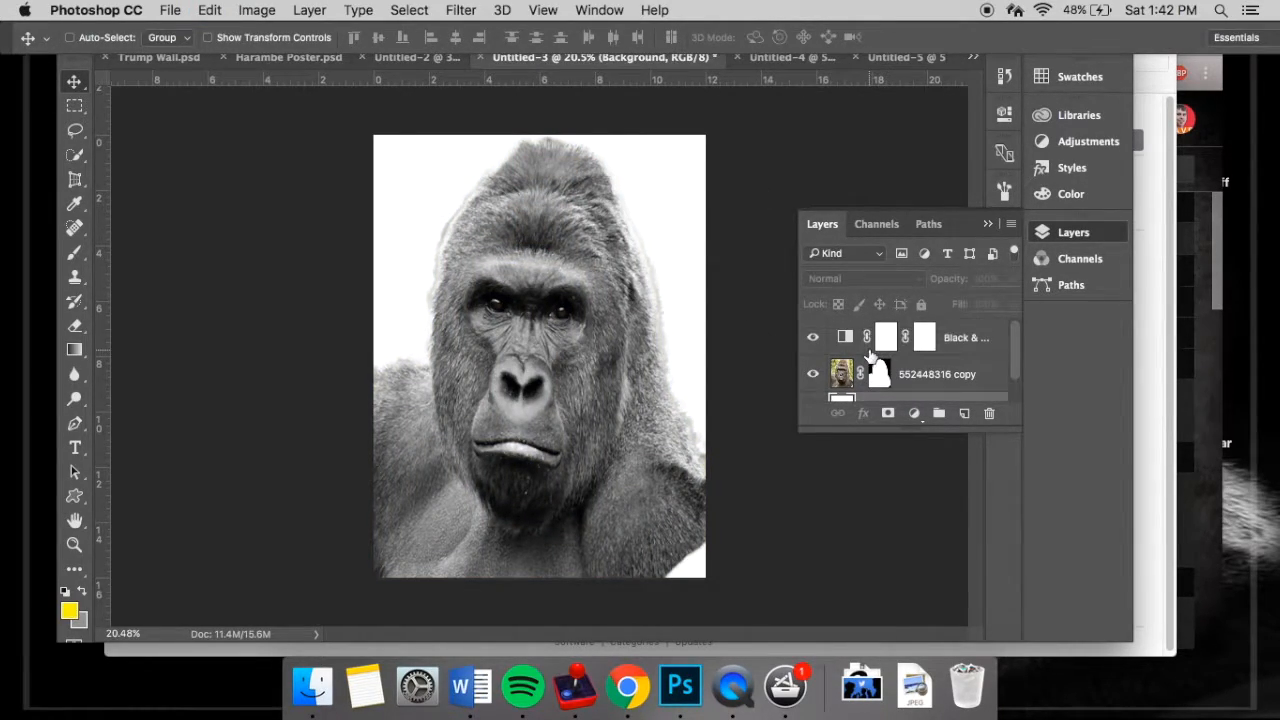
{"action": "left_click", "coordinate": [928, 340]}
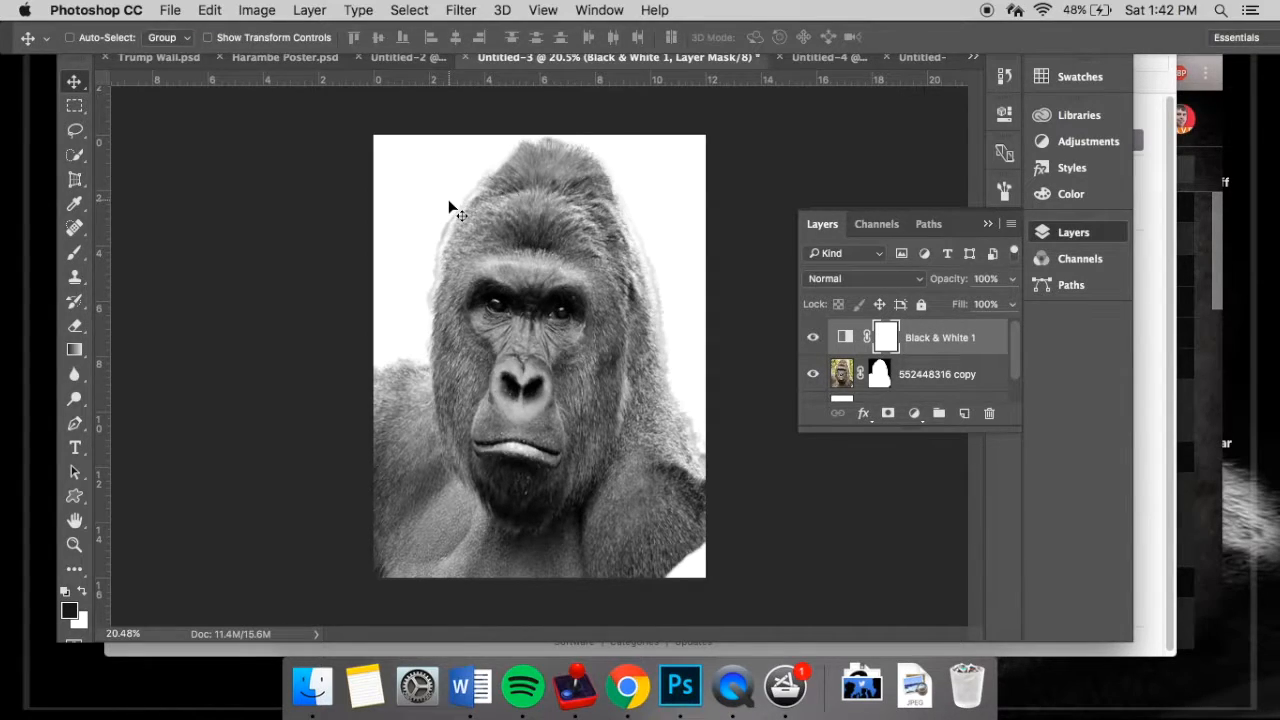
{"action": "key", "text": "super+i"}
{"action": "key", "text": "super+z"}
- Try filling the Background layer with the yellow foreground colour
{"action": "left_click", "coordinate": [888, 398]}
{"action": "key", "text": "alt+BackSpace"}
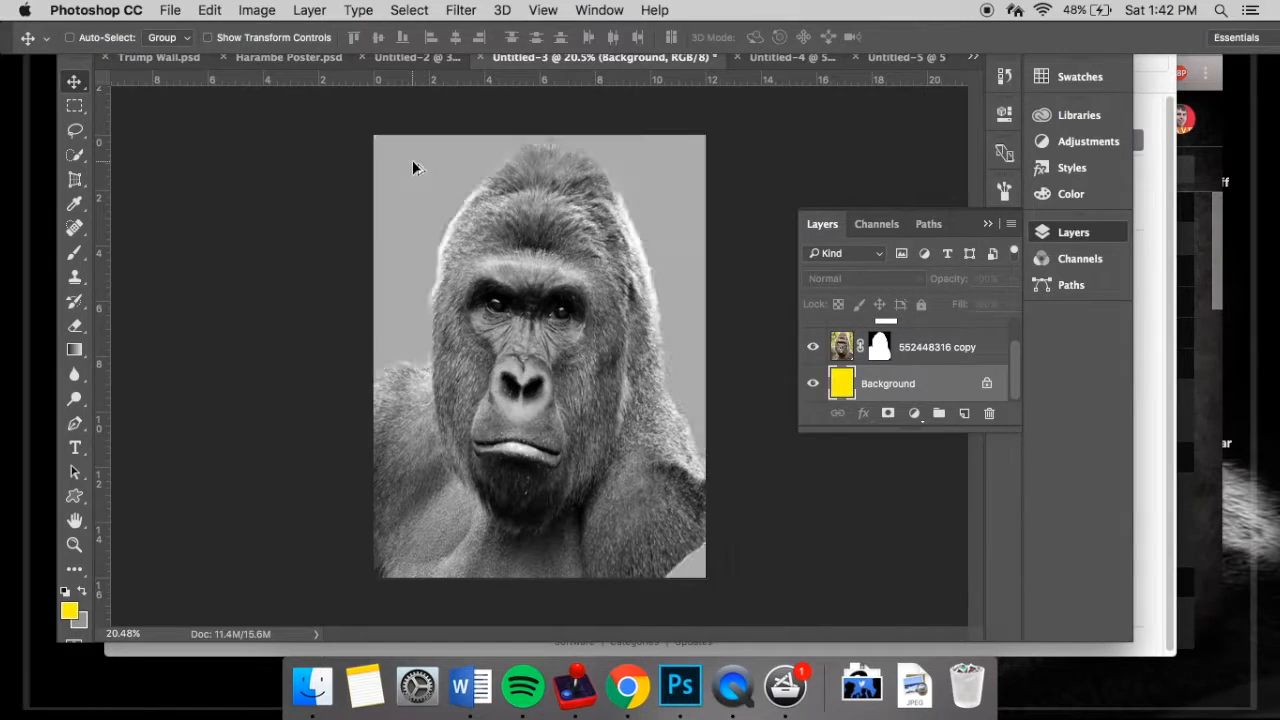
{"action": "key", "text": "super+z"}
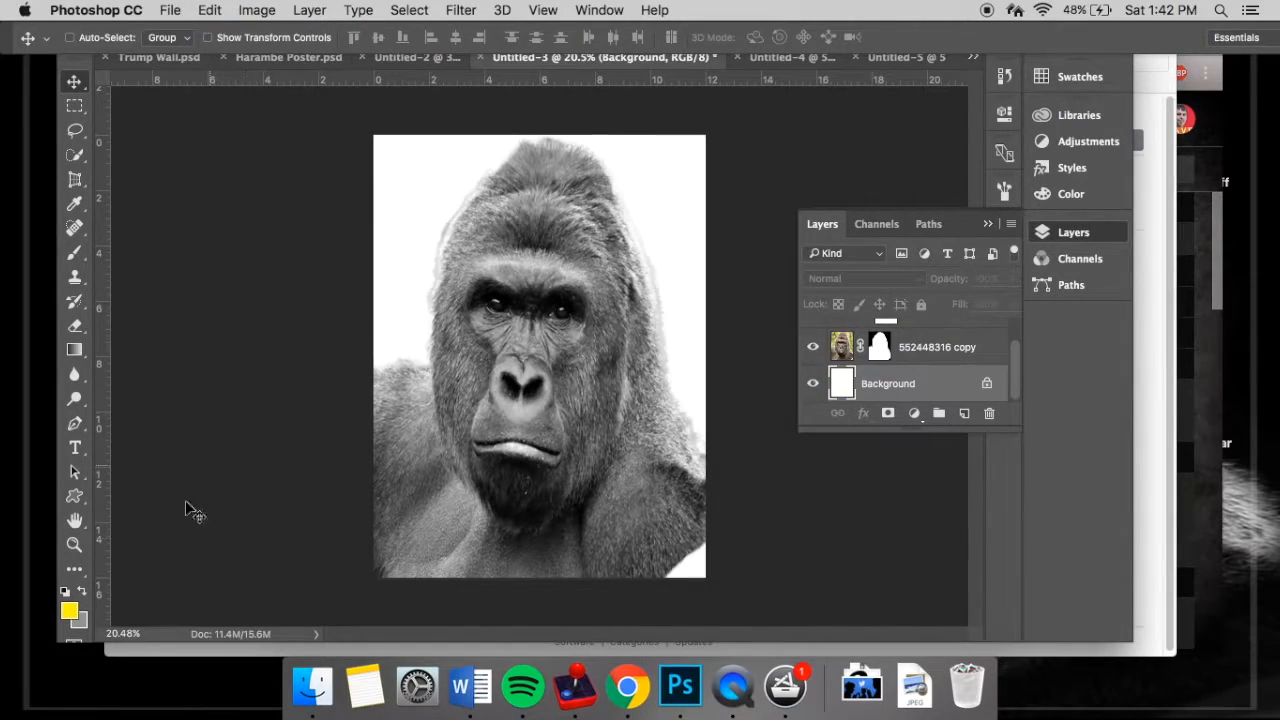
- Set the background colour swatch to near-black 060606 and fill the Background layer with the yellow foreground colour
{"action": "left_click", "coordinate": [79, 621]}
{"action": "left_click", "coordinate": [745, 247]}
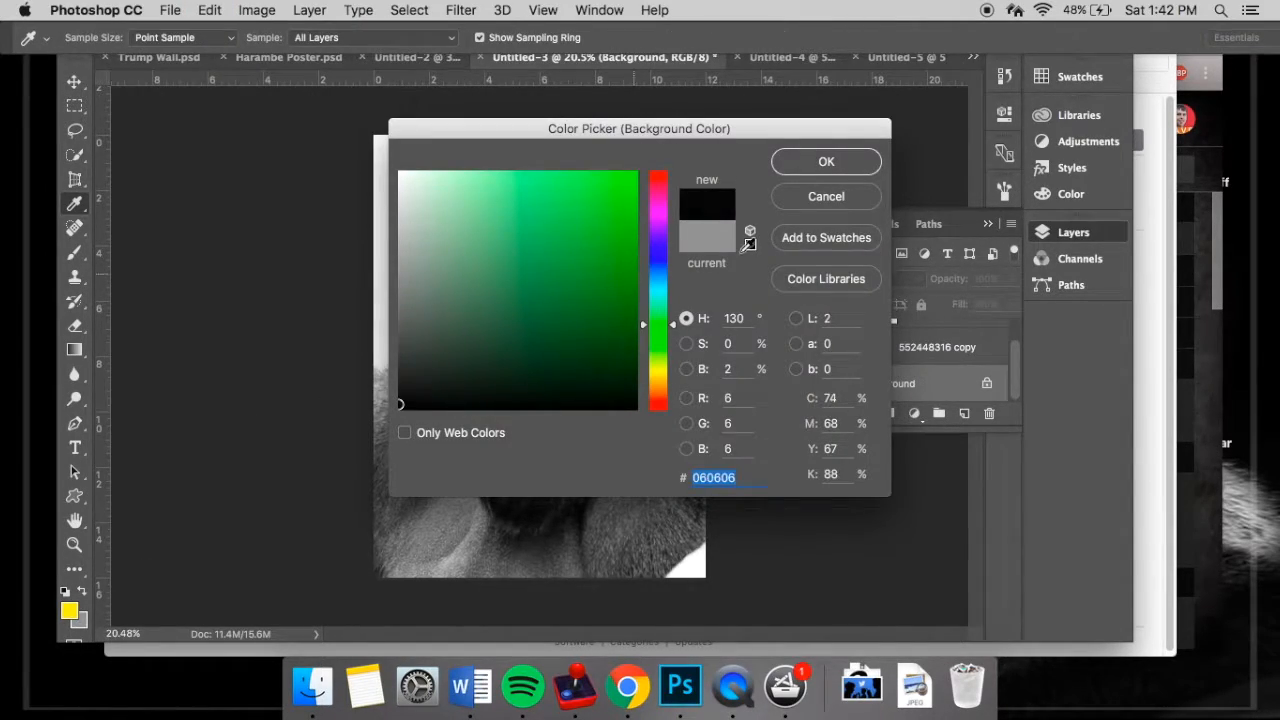
{"action": "left_click", "coordinate": [824, 163]}
{"action": "key", "text": "alt+BackSpace"}
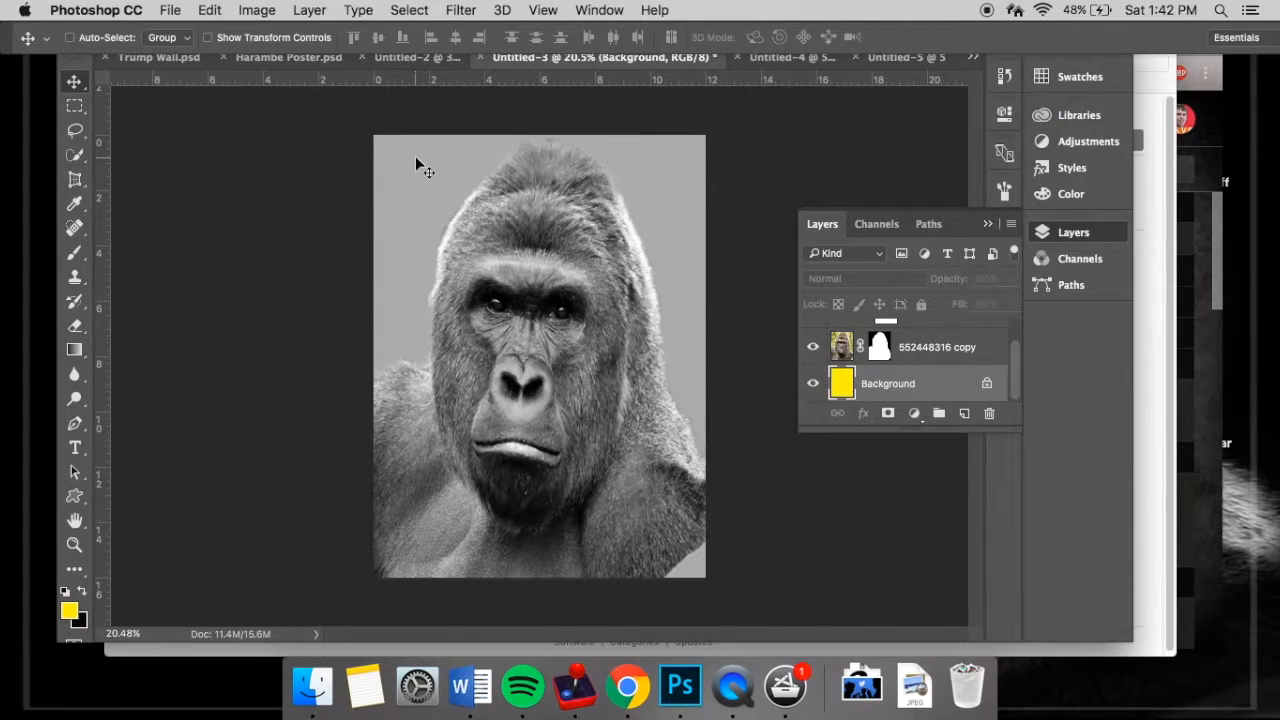
- Undo the yellow fill, swap the foreground and background colours, and fill the Background layer with the near-black colour
{"action": "key", "text": "super+z"}
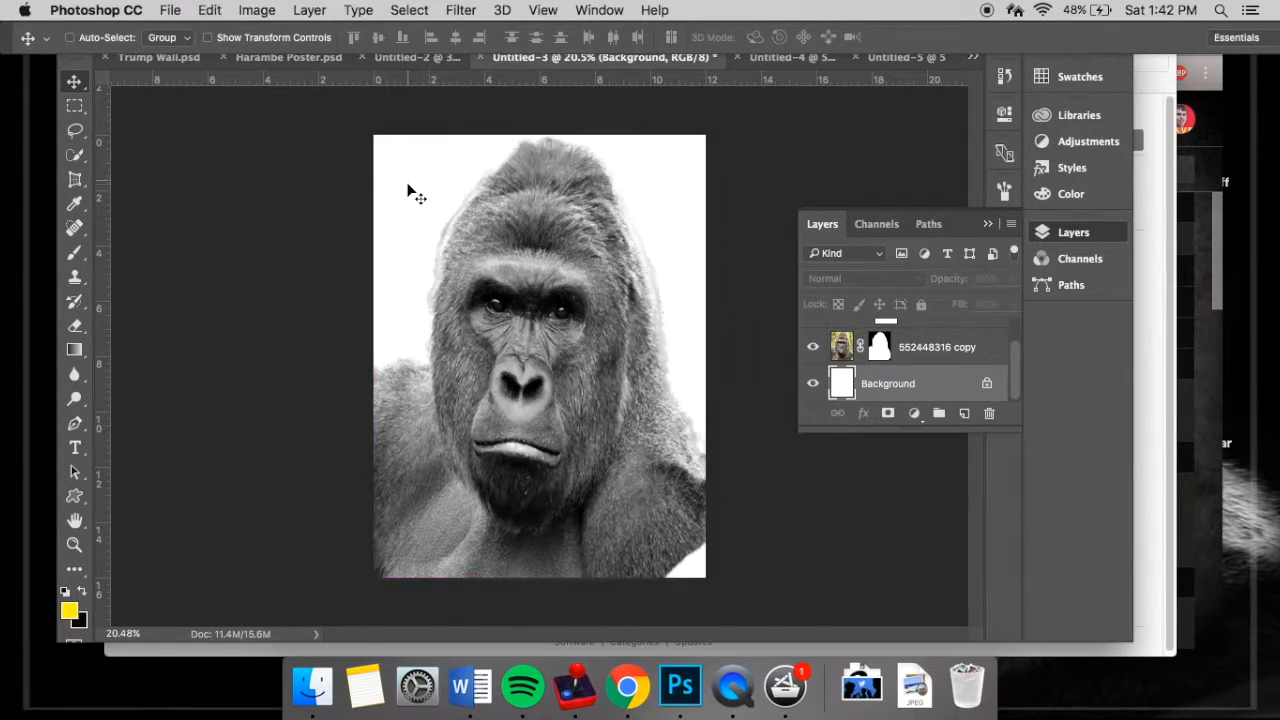
{"action": "left_click", "coordinate": [83, 591]}
{"action": "key", "text": "alt+BackSpace"}
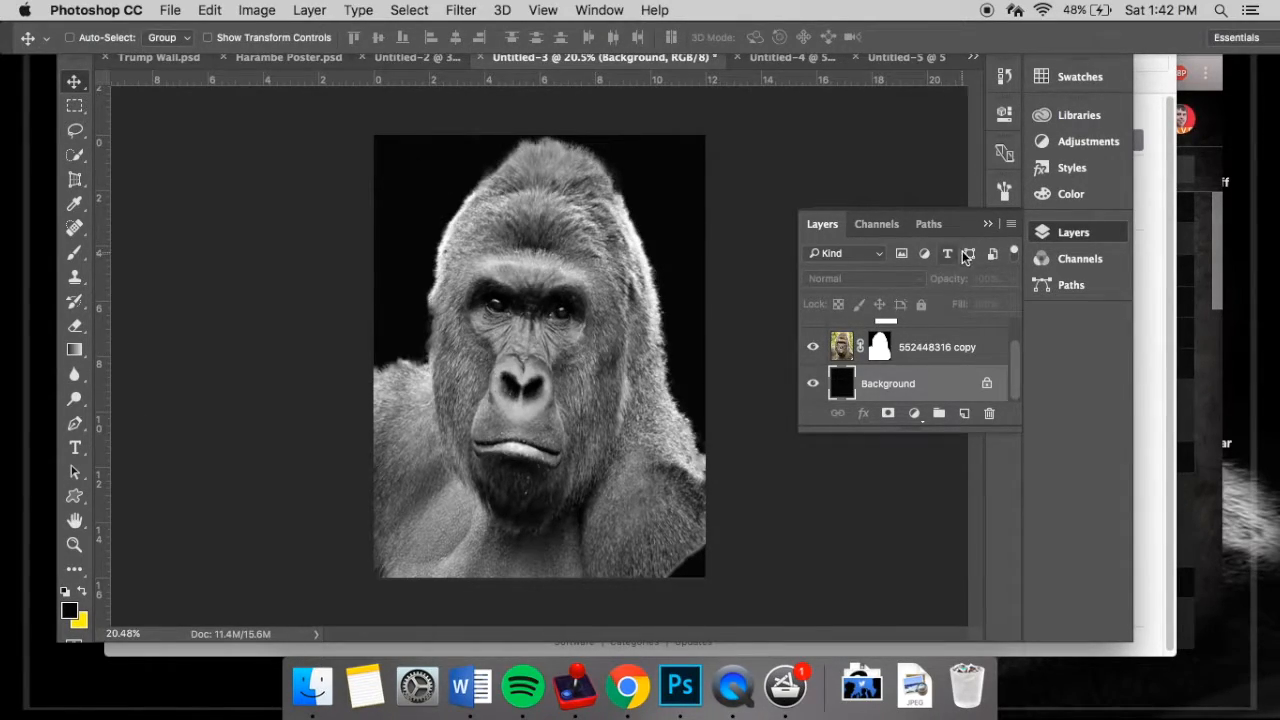
{"action": "left_click", "coordinate": [988, 224]}
- Choose the soft round 45 px brush with 0% hardness for the Brush tool and enlarge it to 300 px
{"action": "left_click", "coordinate": [74, 252]}
{"action": "left_click", "coordinate": [97, 46]}
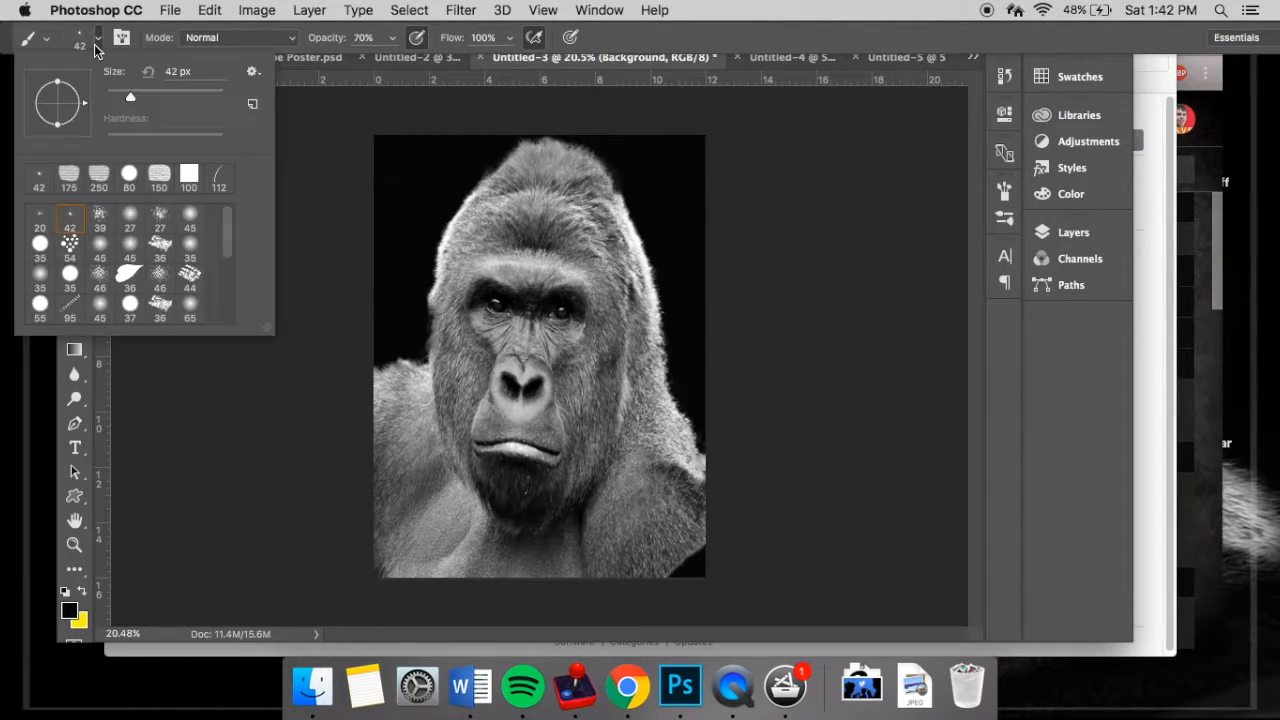
{"action": "left_click", "coordinate": [131, 245]}
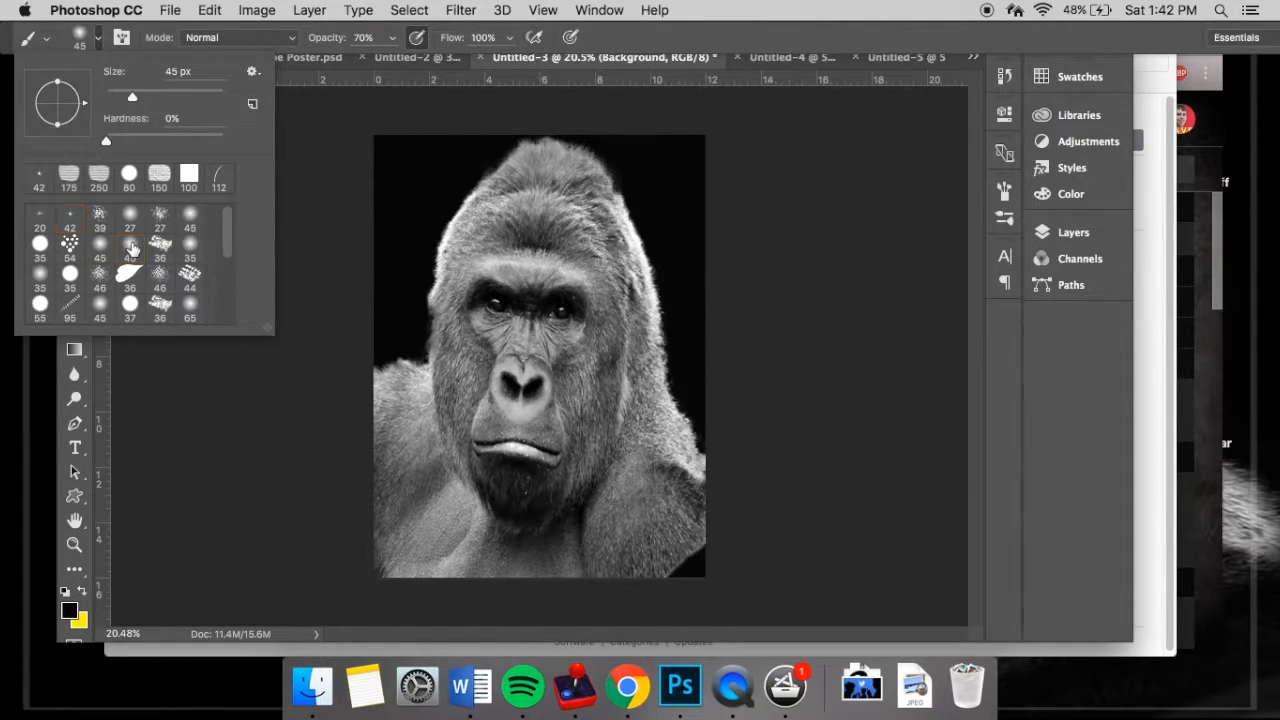
{"action": "left_click", "coordinate": [96, 42]}
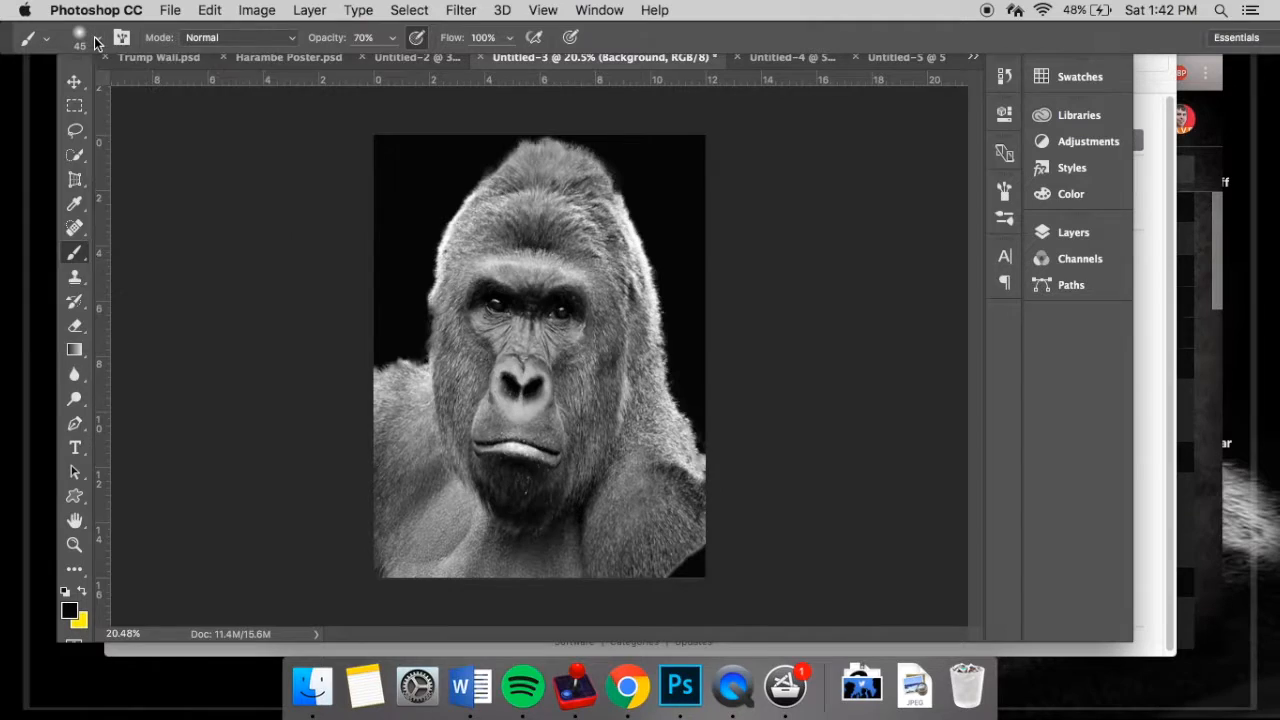
{"action": "key", "text": "bracketright"}
{"action": "key", "text": "bracketright"}
{"action": "key", "text": "bracketright"}
{"action": "key", "text": "bracketright"}
{"action": "key", "text": "bracketright"}
- Paint black along the gorilla's outline on the 552448316 copy layer, switching to a hard round 80 px brush
{"action": "left_click", "coordinate": [1066, 232]}
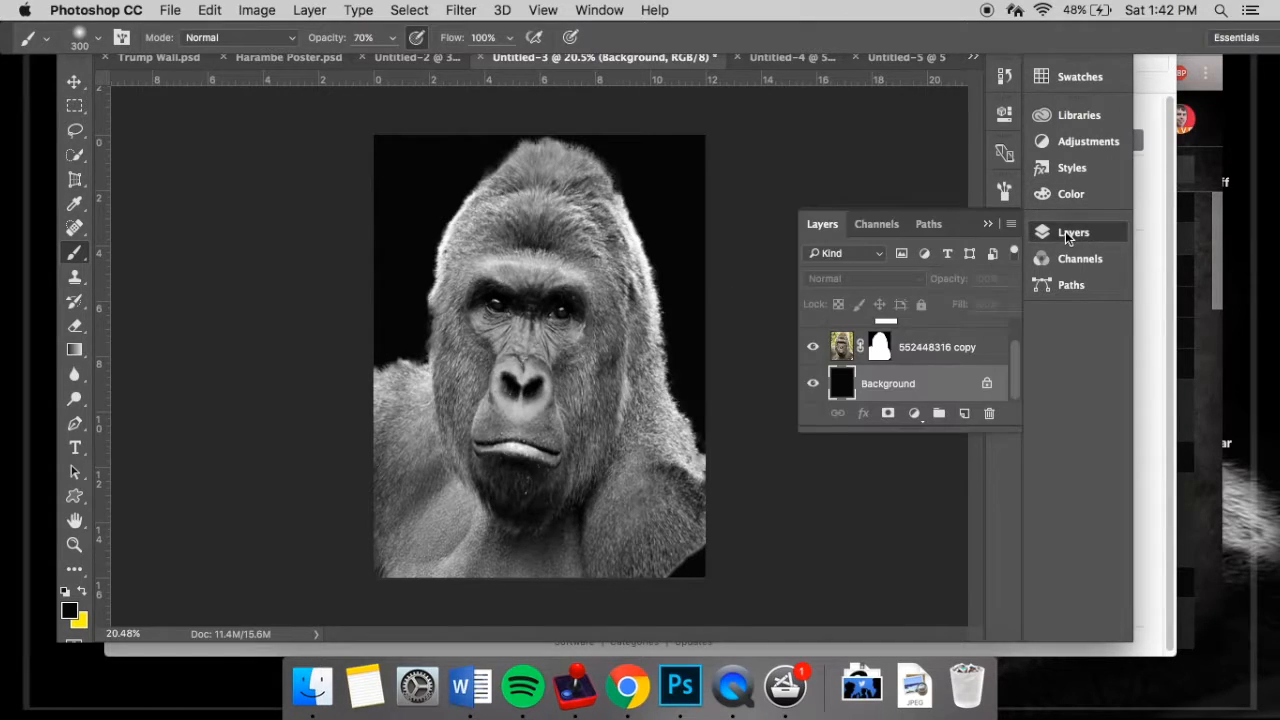
{"action": "left_click", "coordinate": [893, 344]}
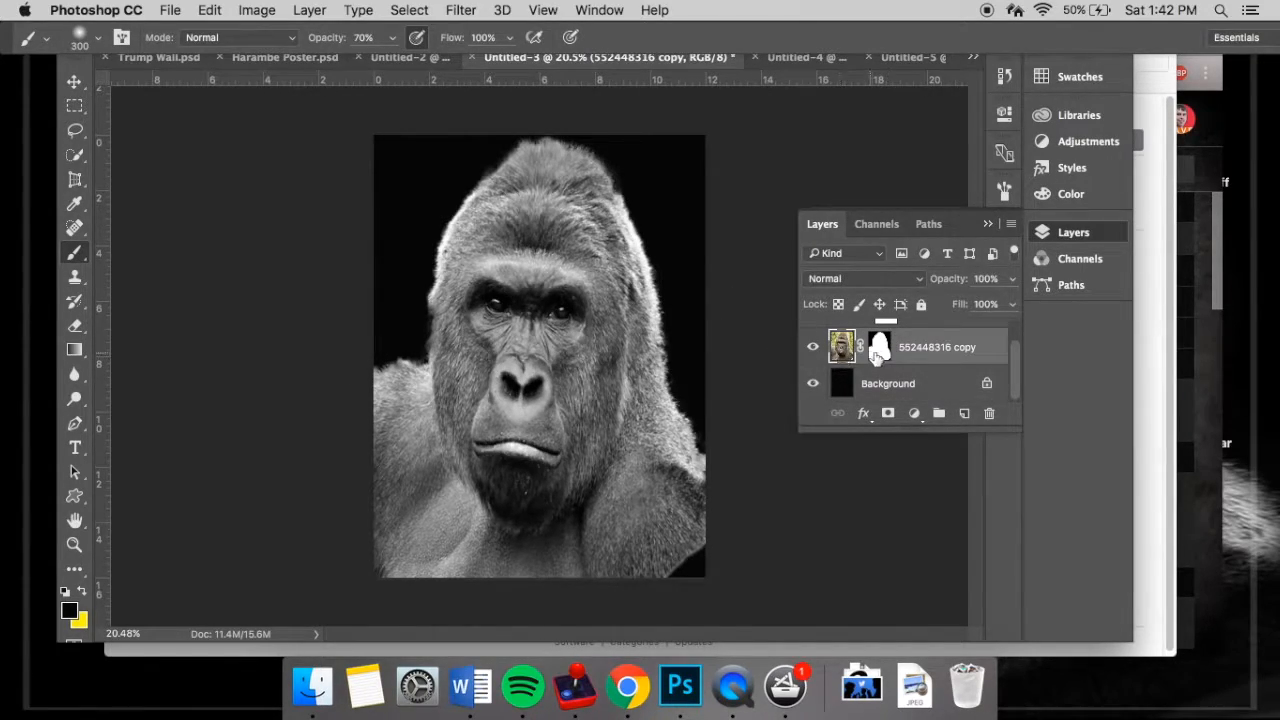
{"action": "mouse_move", "coordinate": [421, 334]}
{"action": "left_mouse_down"}
{"action": "mouse_move", "coordinate": [561, 130]}
{"action": "mouse_move", "coordinate": [629, 189]}
{"action": "mouse_move", "coordinate": [708, 454]}
{"action": "left_mouse_up"}
{"action": "left_click", "coordinate": [97, 39]}
{"action": "left_click", "coordinate": [43, 277]}
{"action": "mouse_move", "coordinate": [518, 147]}
{"action": "left_mouse_down"}
{"action": "mouse_move", "coordinate": [649, 212]}
{"action": "mouse_move", "coordinate": [696, 410]}
{"action": "left_mouse_up"}
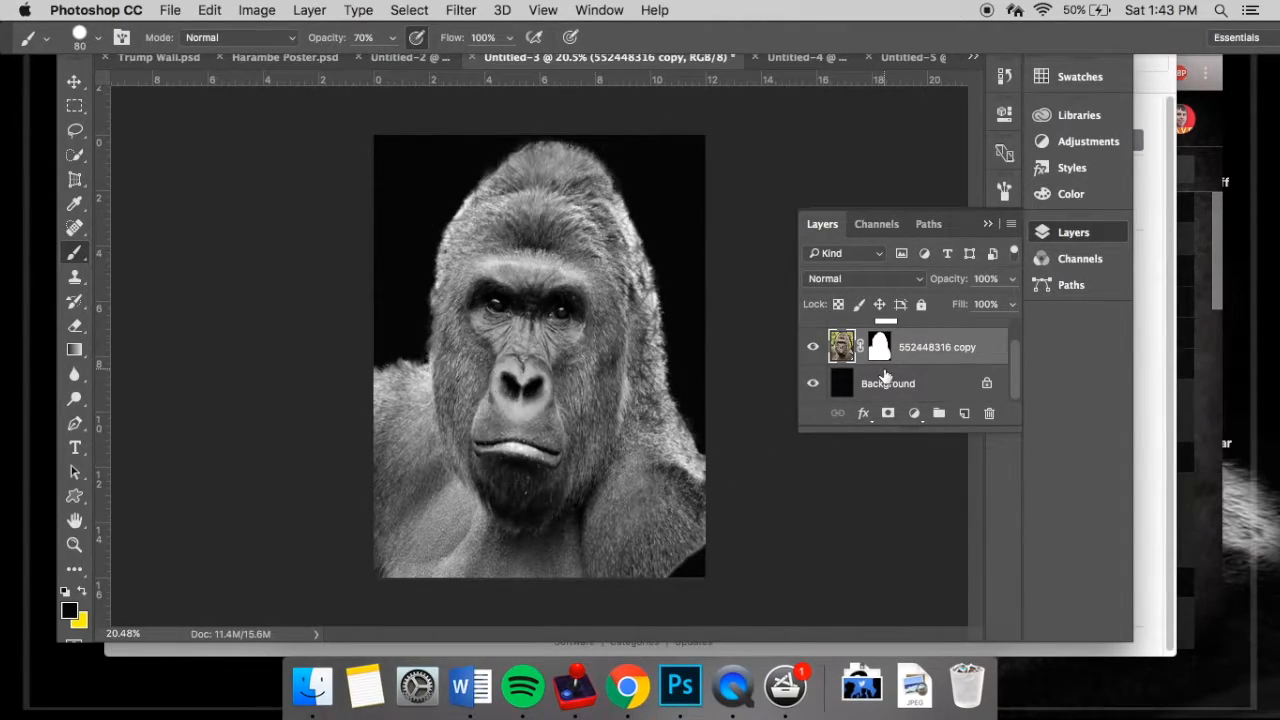
- Apply Levels to the gorilla layer with input values of 0 for shadows, 1.23 for midtones and 255 for highlights
{"action": "scroll", "coordinate": [862, 375], "scroll_direction": "up", "scroll_amount": 1}
{"action": "key", "text": "super+l"}
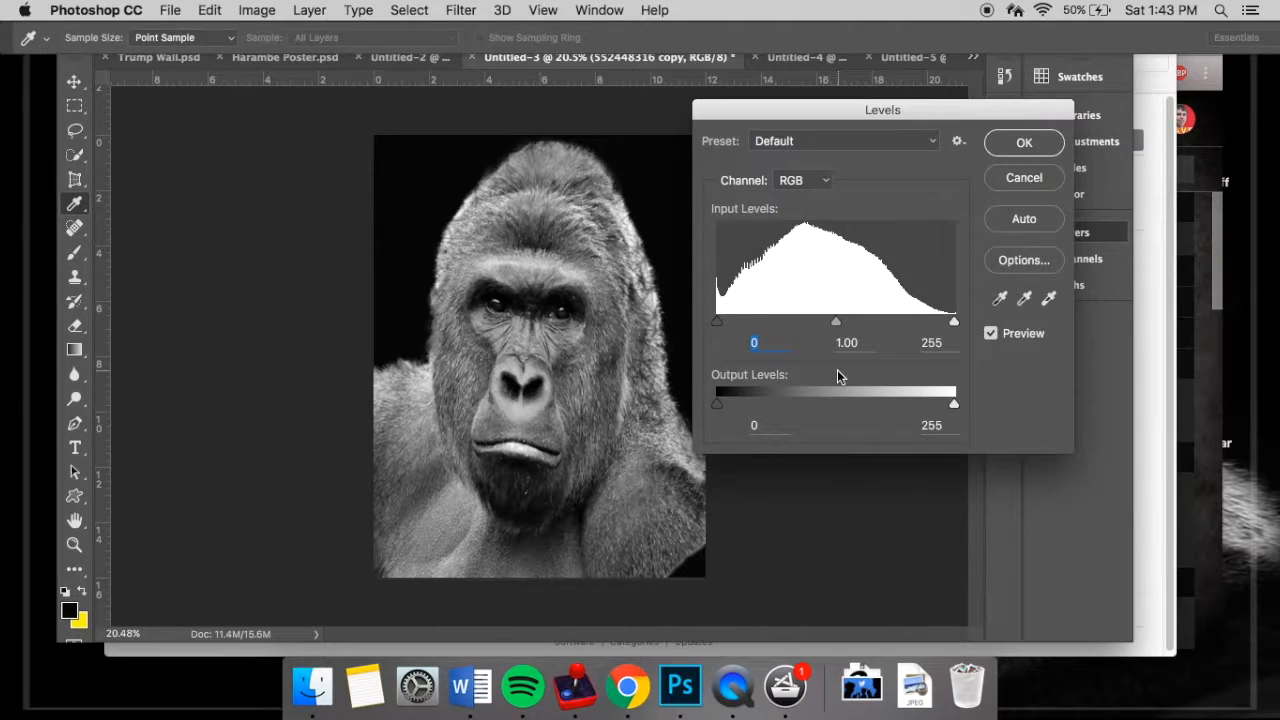
{"action": "left_click_drag", "start_coordinate": [845, 322], "coordinate": [820, 316]}
{"action": "mouse_move", "coordinate": [953, 321]}
{"action": "left_mouse_down"}
{"action": "mouse_move", "coordinate": [918, 320]}
{"action": "mouse_move", "coordinate": [957, 320]}
{"action": "left_mouse_up"}
{"action": "left_click_drag", "start_coordinate": [717, 321], "coordinate": [721, 322]}
{"action": "mouse_move", "coordinate": [820, 322]}
{"action": "left_mouse_down"}
{"action": "mouse_move", "coordinate": [843, 323]}
{"action": "mouse_move", "coordinate": [812, 321]}
{"action": "left_mouse_up"}
{"action": "mouse_move", "coordinate": [953, 322]}
{"action": "left_mouse_down"}
{"action": "mouse_move", "coordinate": [931, 322]}
{"action": "mouse_move", "coordinate": [955, 322]}
{"action": "left_mouse_up"}
{"action": "left_click", "coordinate": [953, 322]}
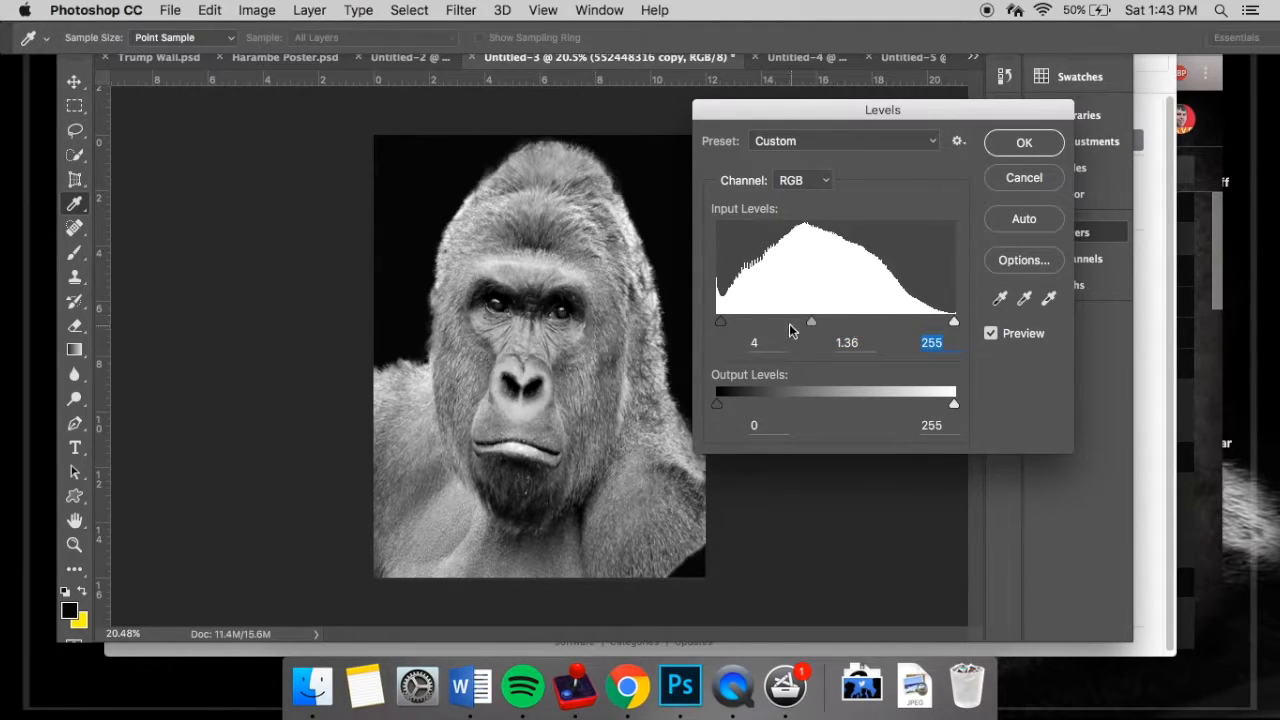
{"action": "left_click_drag", "start_coordinate": [811, 323], "coordinate": [820, 323]}
{"action": "left_click_drag", "start_coordinate": [719, 323], "coordinate": [690, 318]}
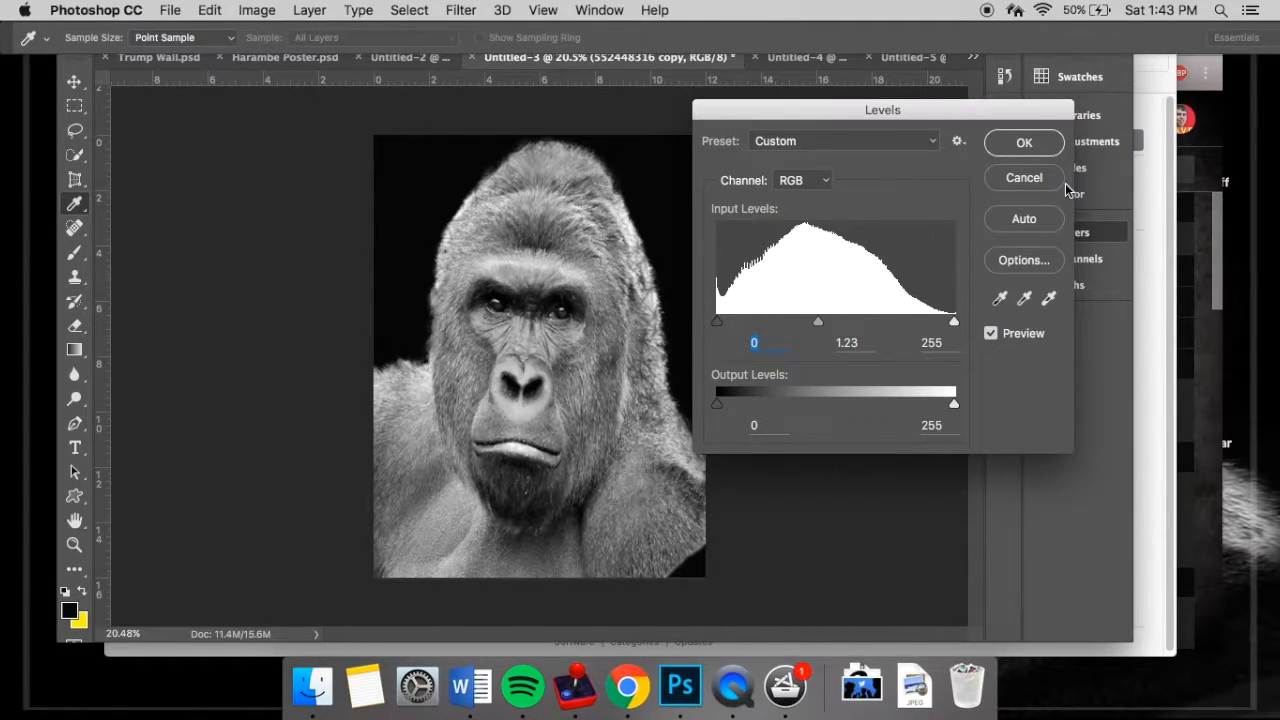
{"action": "left_click", "coordinate": [1036, 148]}
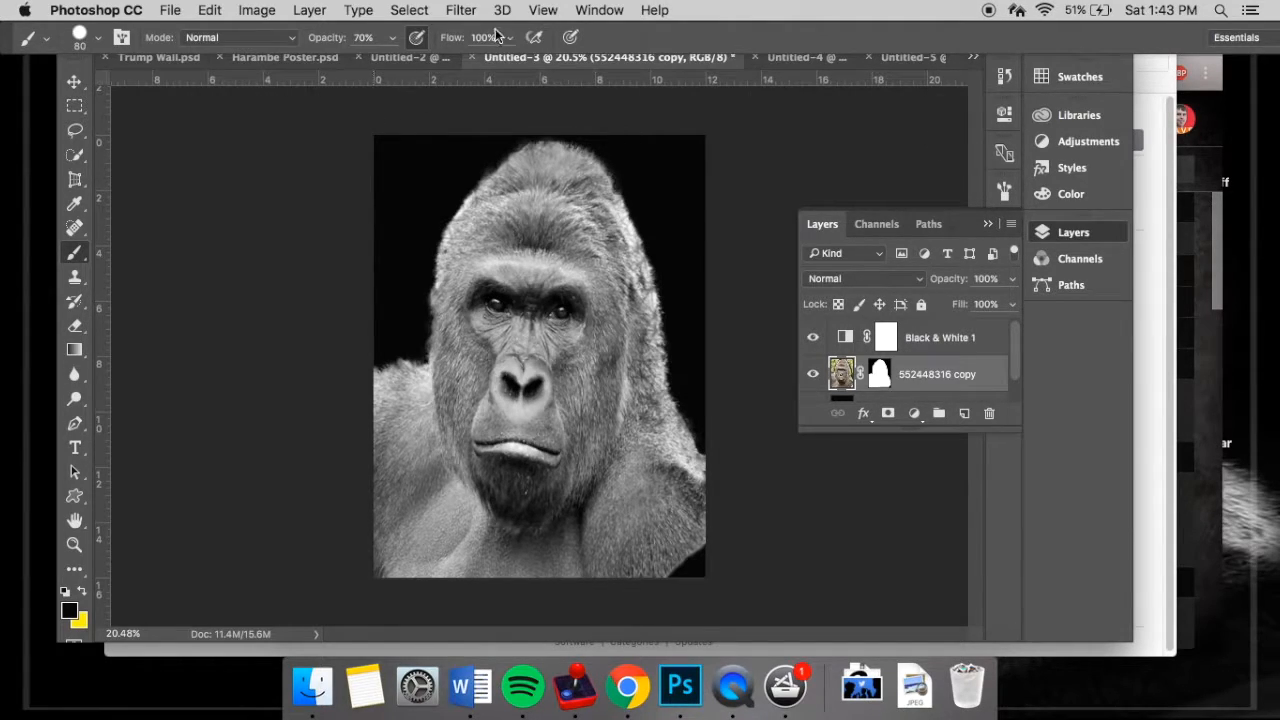
- Place a vertical guide through the middle of the canvas at about 6 in
{"action": "left_click", "coordinate": [535, 9]}
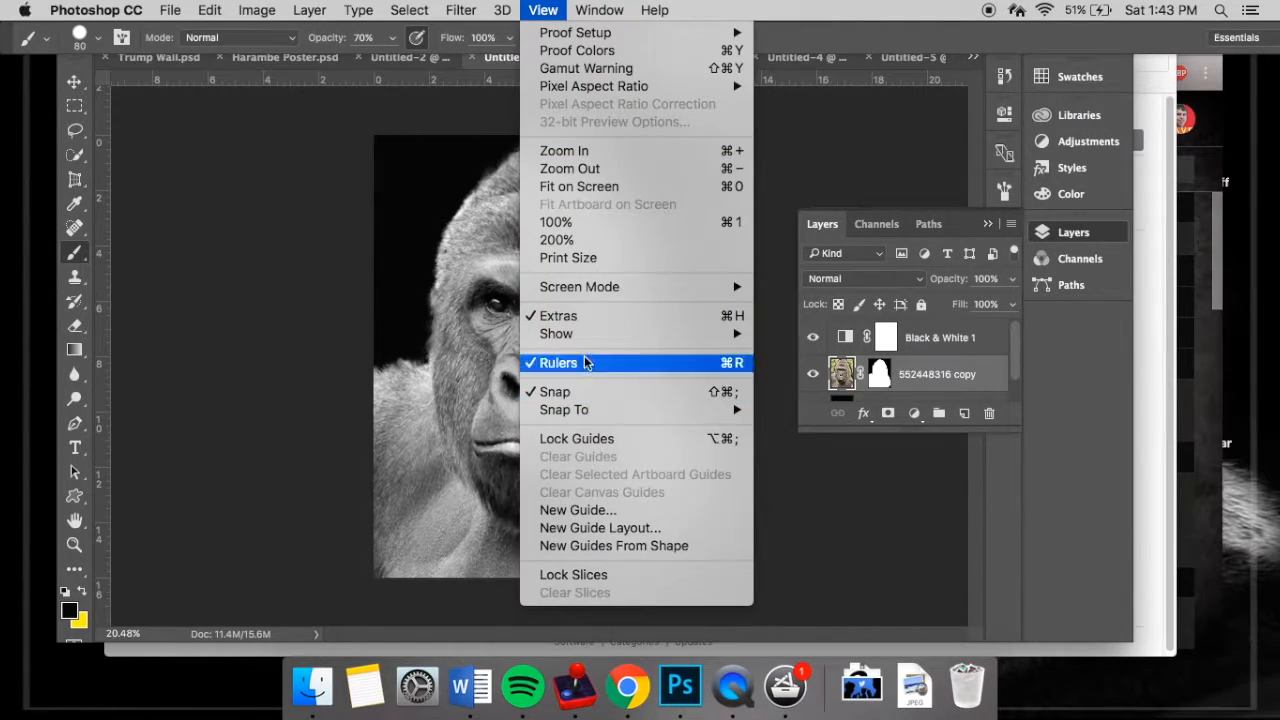
{"action": "left_click", "coordinate": [236, 227]}
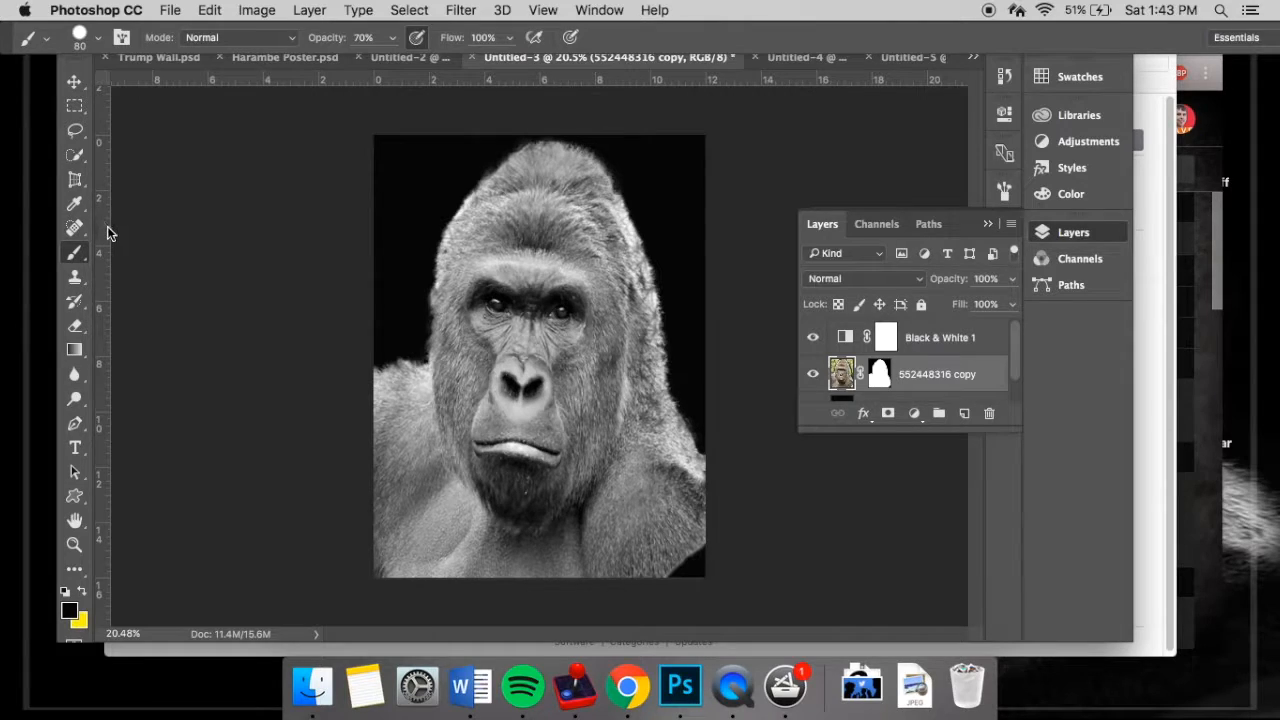
{"action": "left_click_drag", "start_coordinate": [105, 239], "coordinate": [537, 289]}
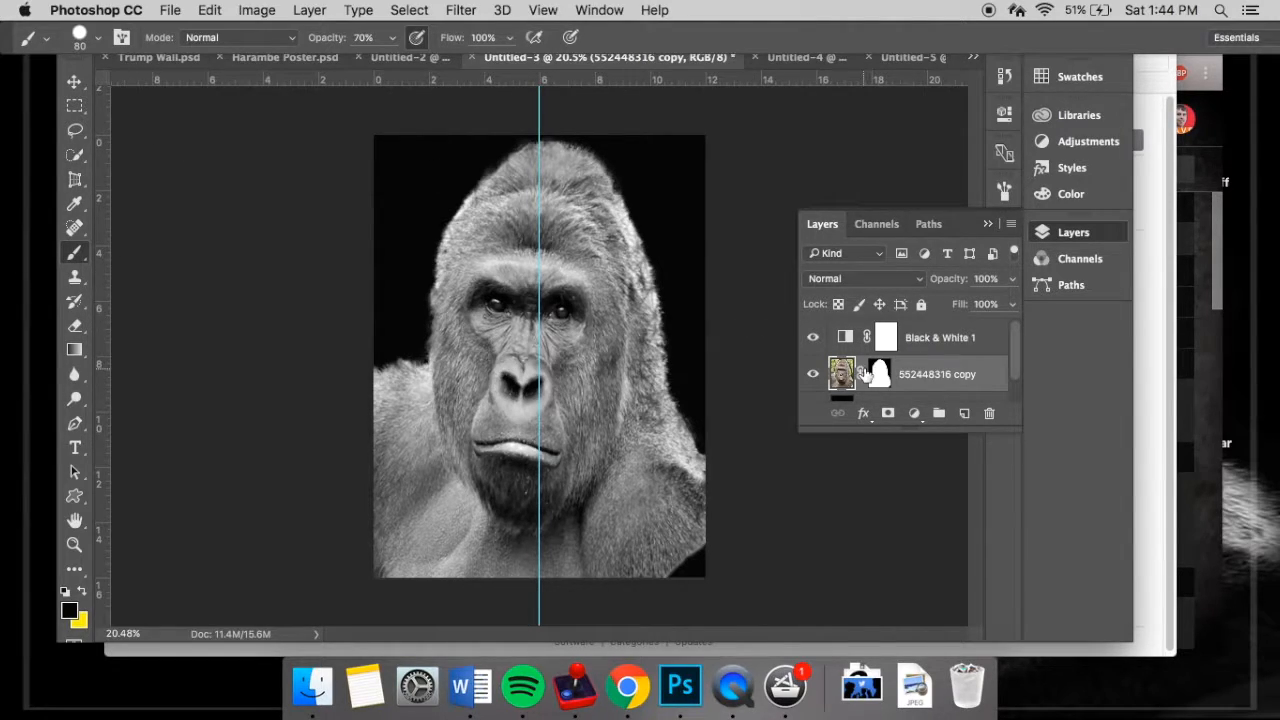
- Add a new layer above the gorilla and fill a 6 x 16 in selection covering the canvas's left half with near-black
{"action": "left_click", "coordinate": [963, 414]}
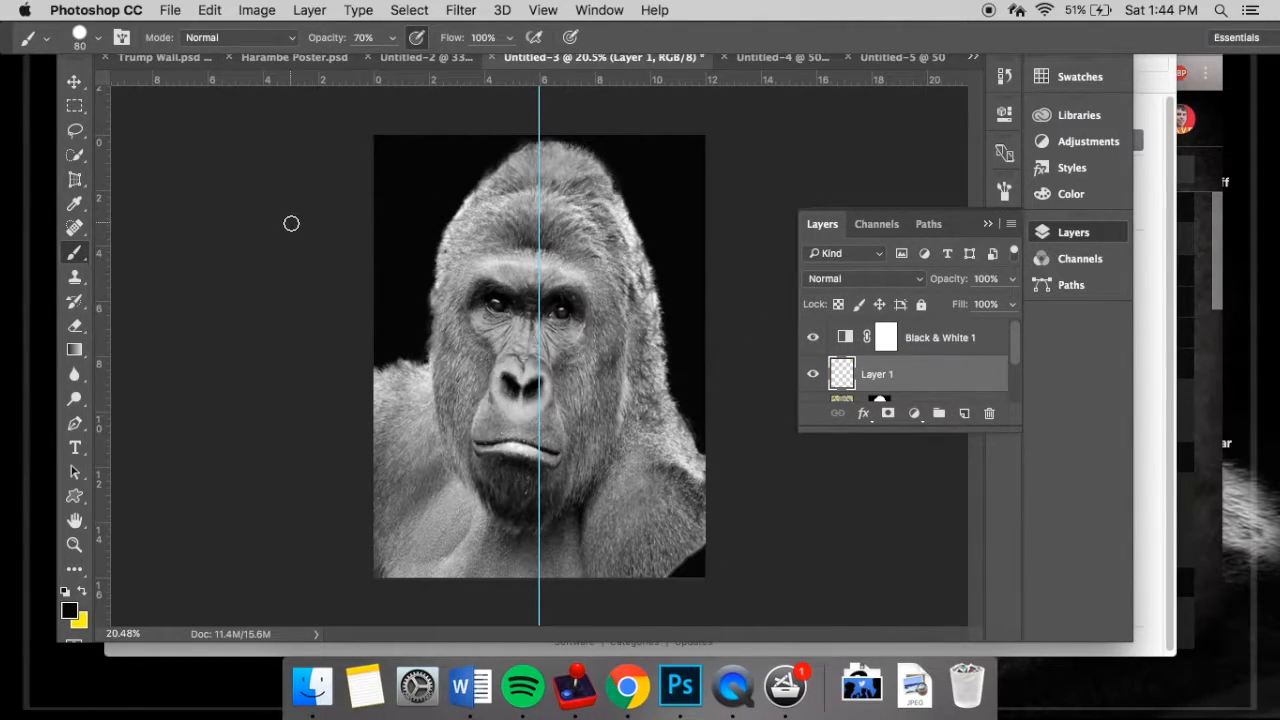
{"action": "left_click", "coordinate": [75, 106]}
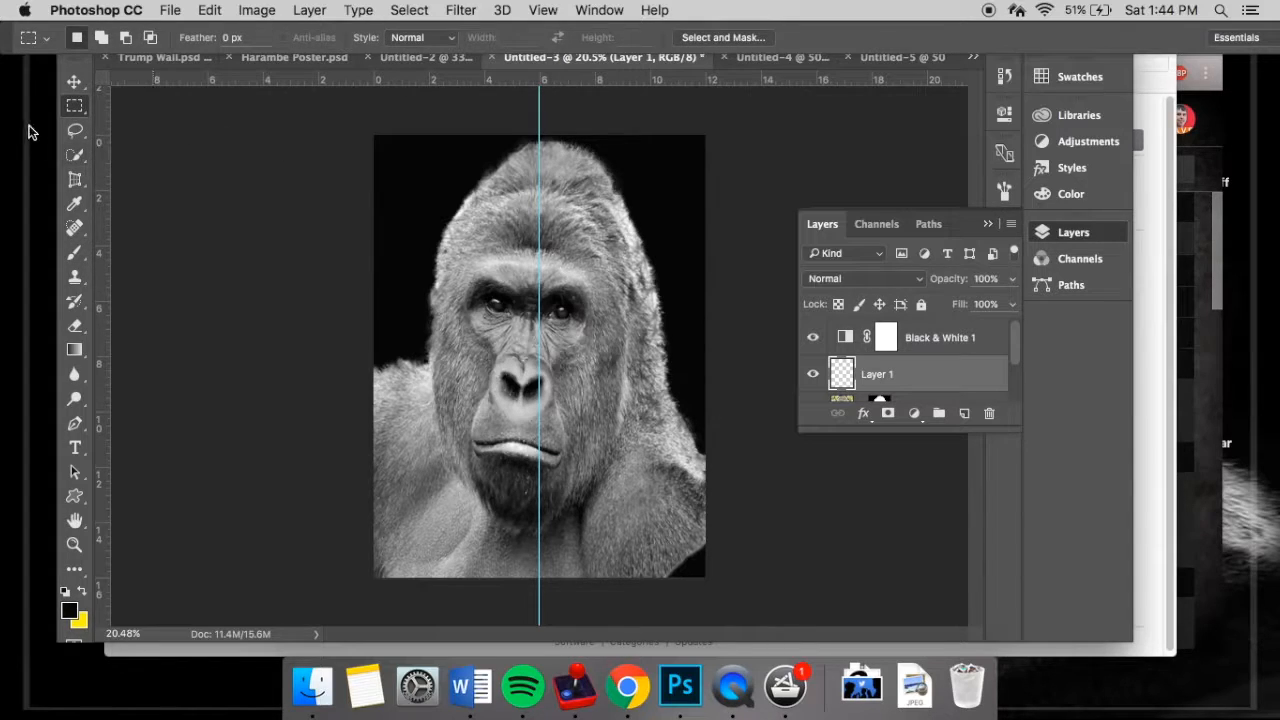
{"action": "left_click_drag", "start_coordinate": [373, 133], "coordinate": [539, 583]}
{"action": "left_click_drag", "start_coordinate": [539, 580], "coordinate": [545, 577]}
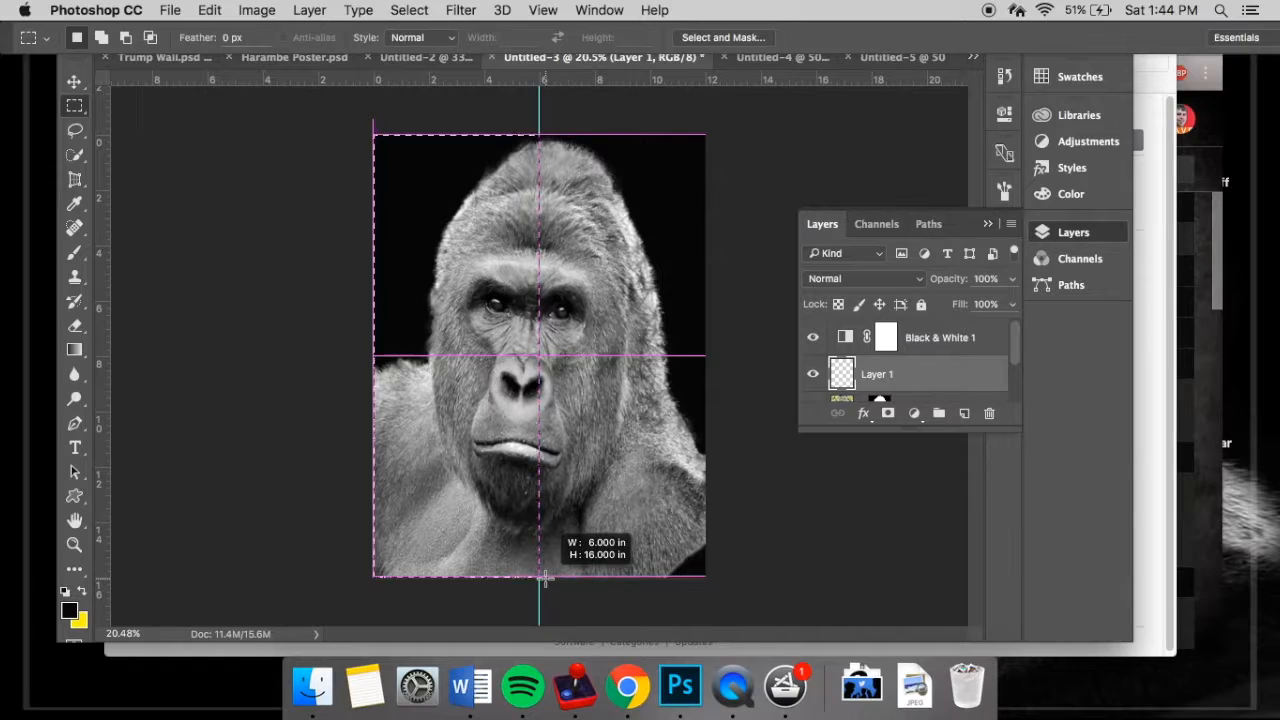
{"action": "left_click_drag", "start_coordinate": [545, 577], "coordinate": [545, 578]}
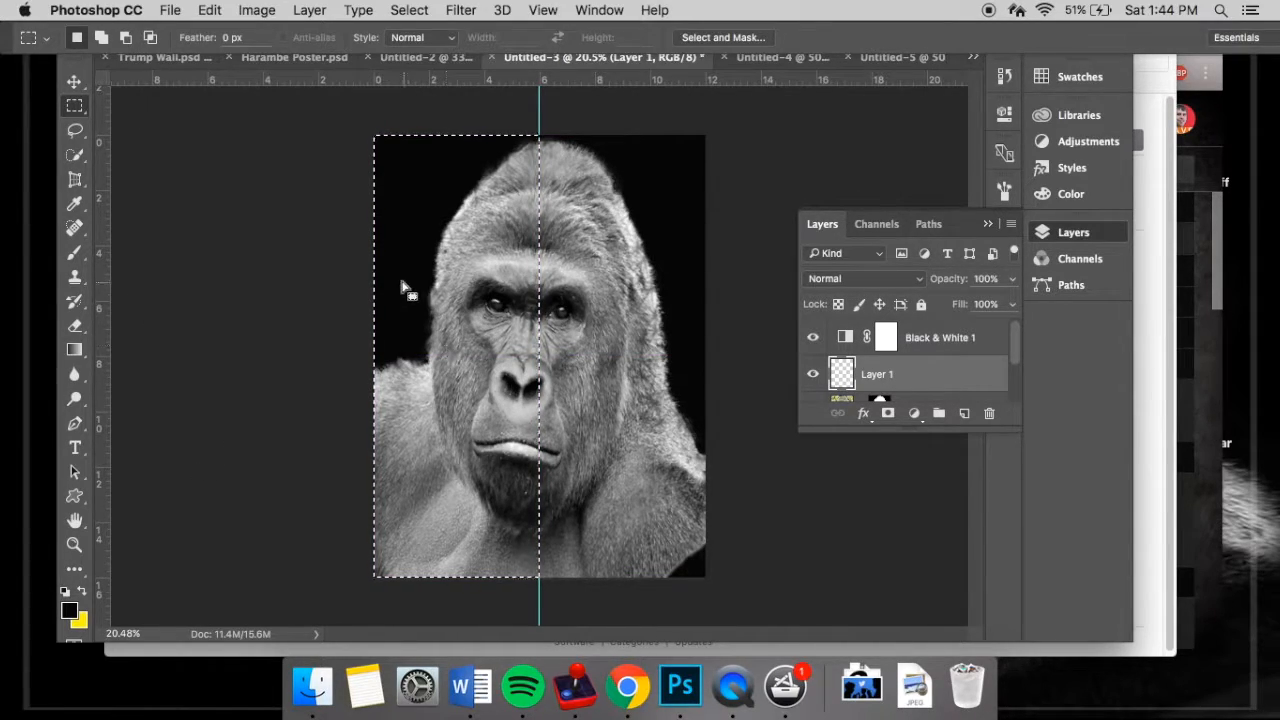
{"action": "key", "text": "alt+BackSpace"}
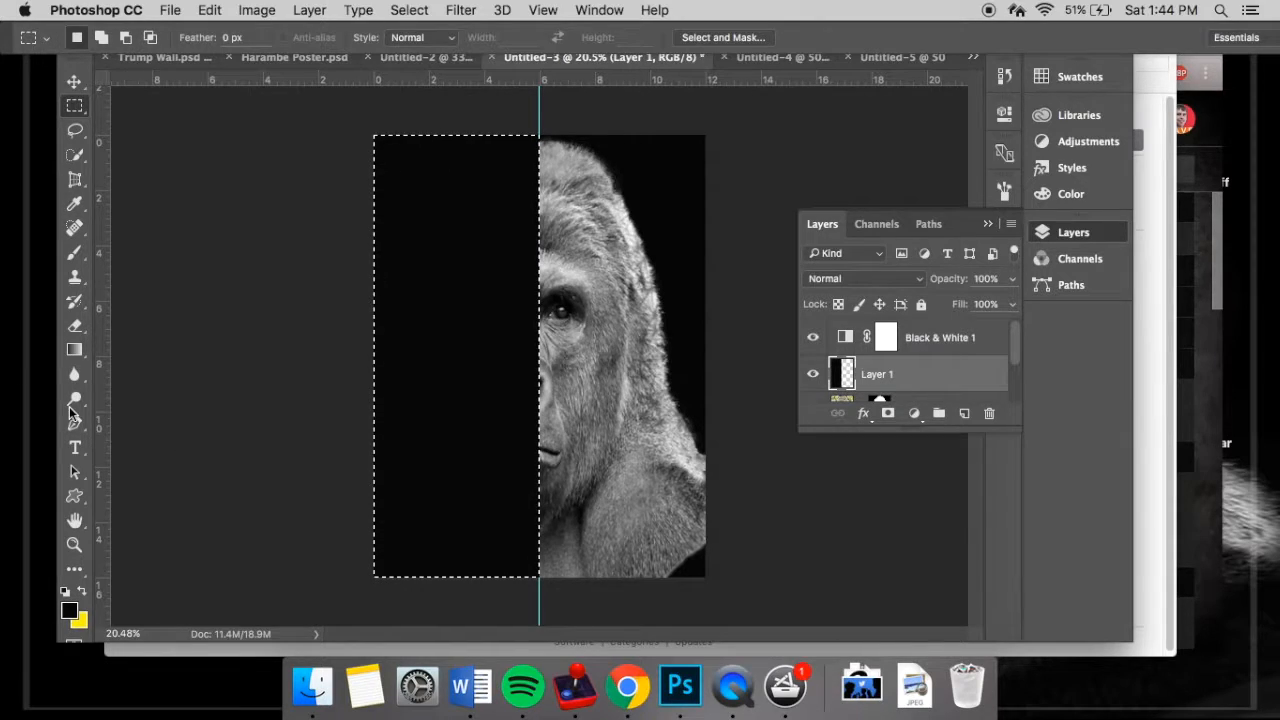
- Create a tall paragraph text box inside the black left half of the poster and set its font to American Captain
{"action": "left_click", "coordinate": [75, 447]}
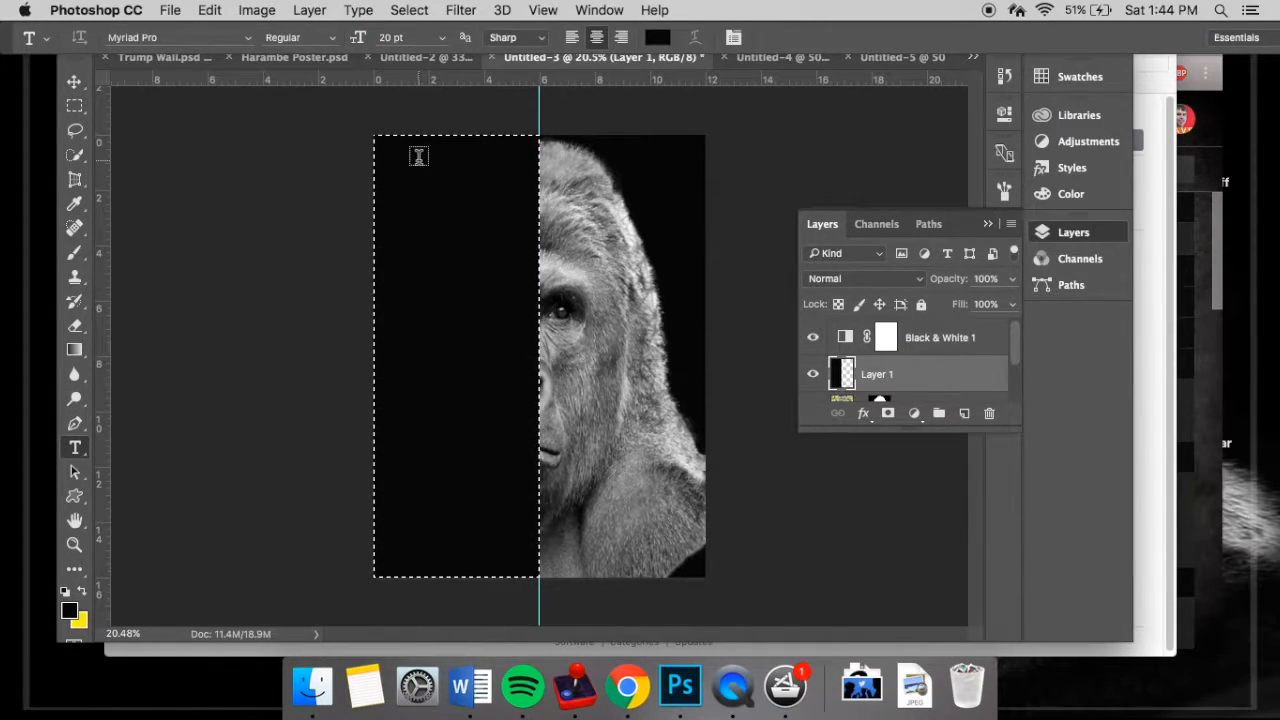
{"action": "left_click_drag", "start_coordinate": [436, 161], "coordinate": [528, 561]}
{"action": "left_click_drag", "start_coordinate": [467, 158], "coordinate": [467, 143]}
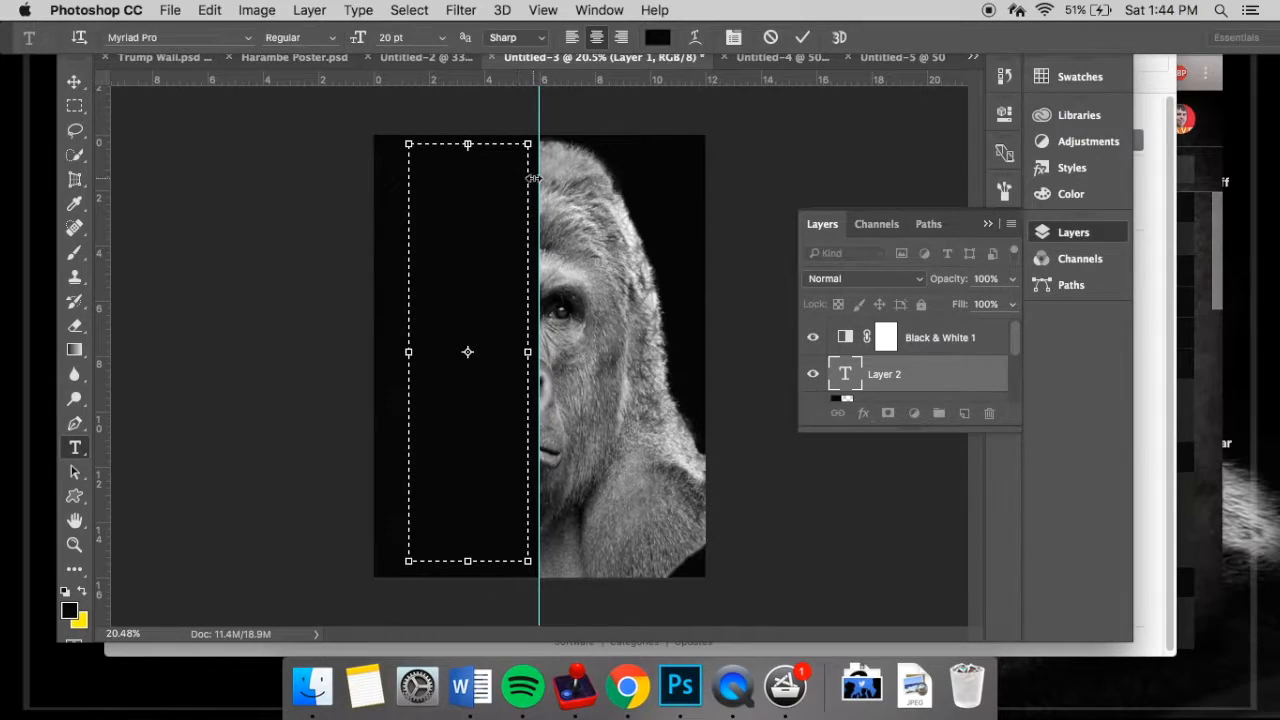
{"action": "left_click", "coordinate": [172, 37]}
{"action": "left_click", "coordinate": [247, 37]}
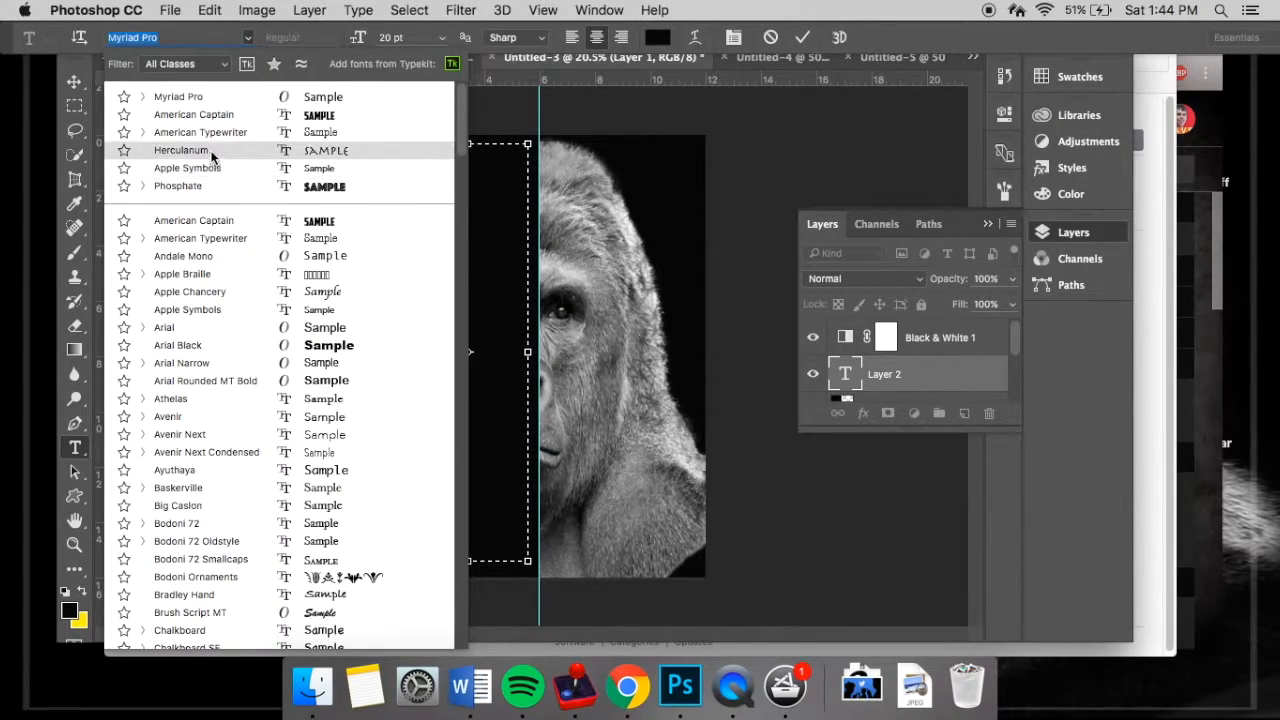
{"action": "left_click", "coordinate": [220, 115]}
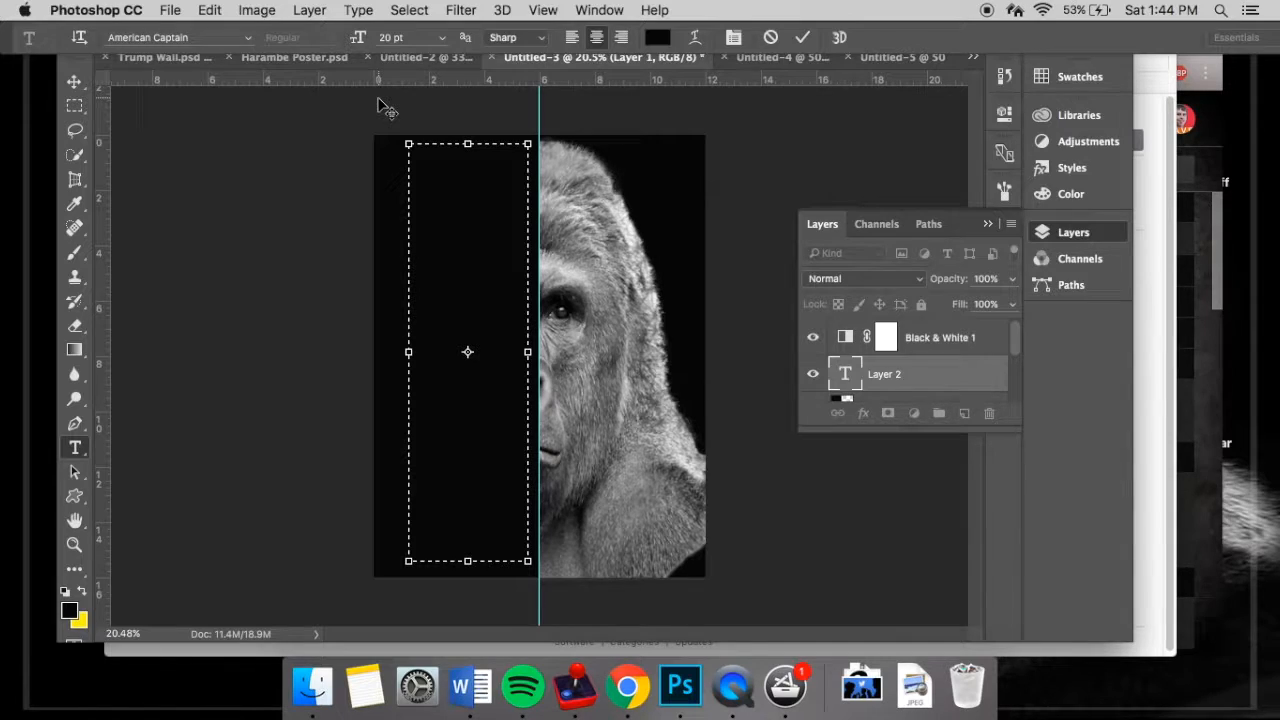
- Set the text to 70 pt, right-aligned and white
{"action": "left_click", "coordinate": [418, 38]}
{"action": "left_click", "coordinate": [443, 38]}
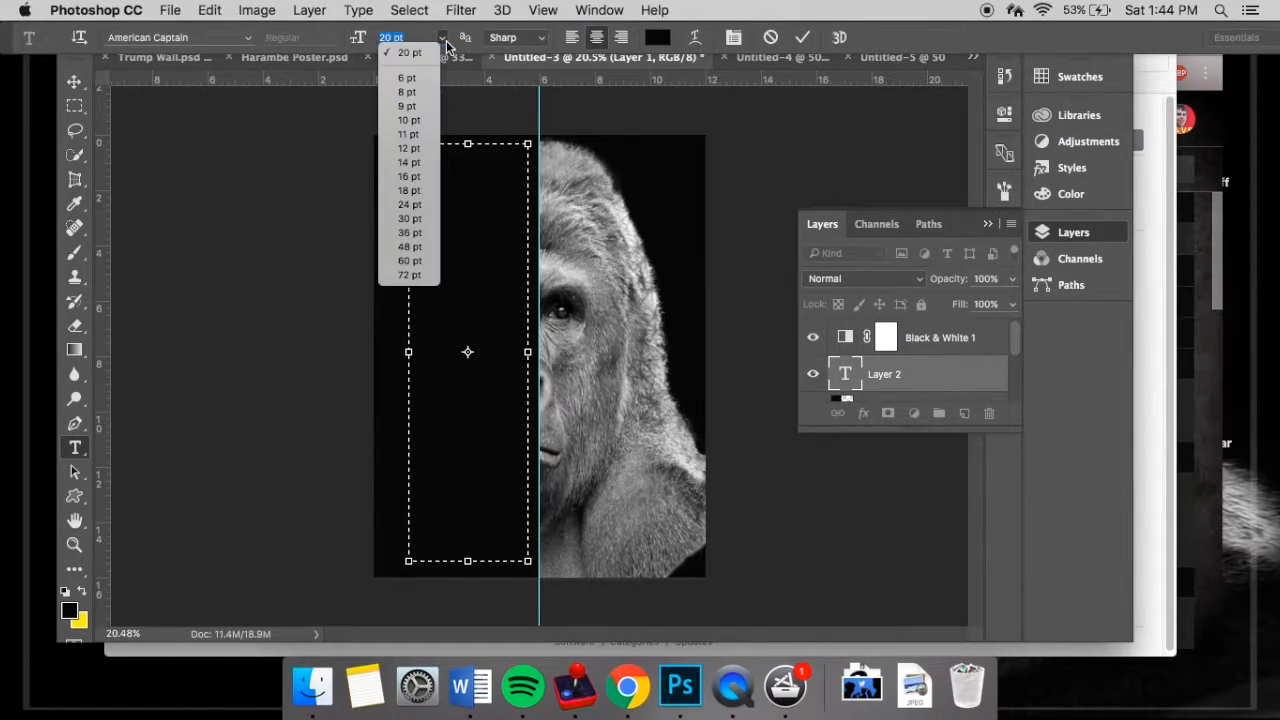
{"action": "left_click", "coordinate": [440, 40]}
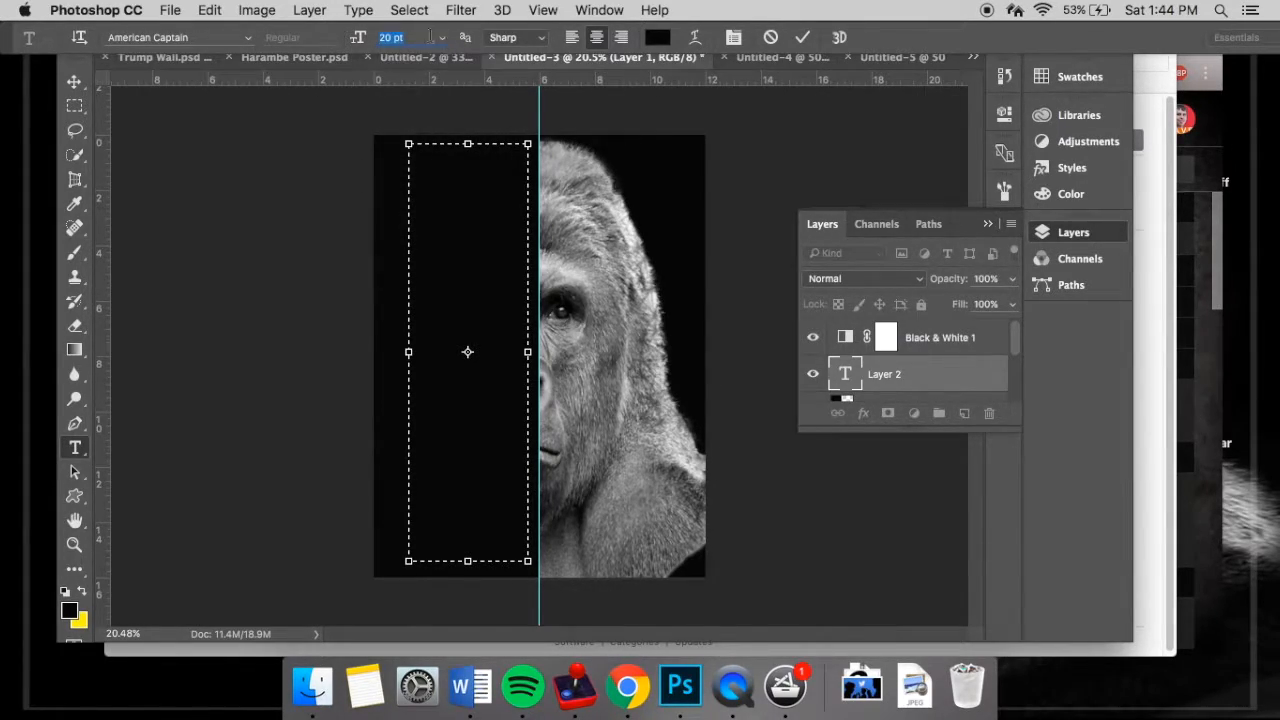
{"action": "type", "text": "70"}
{"action": "key", "text": "Return"}
{"action": "left_click", "coordinate": [620, 39]}
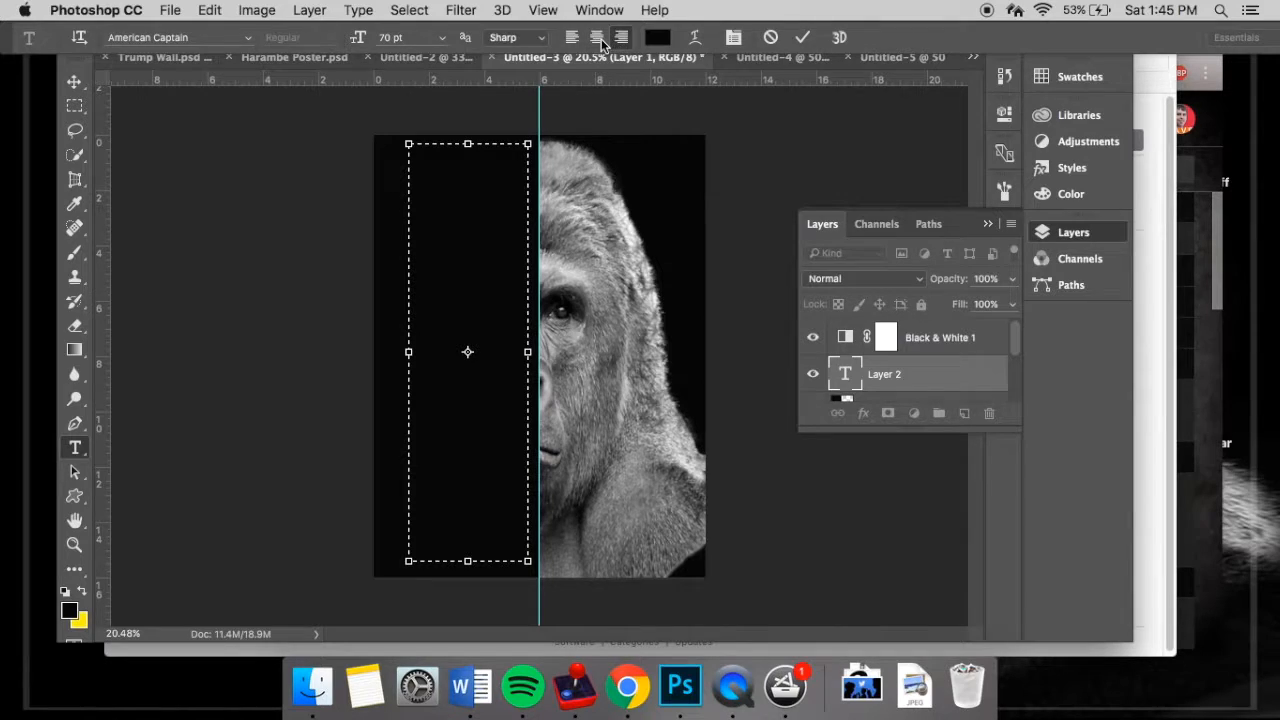
{"action": "left_click", "coordinate": [657, 37]}
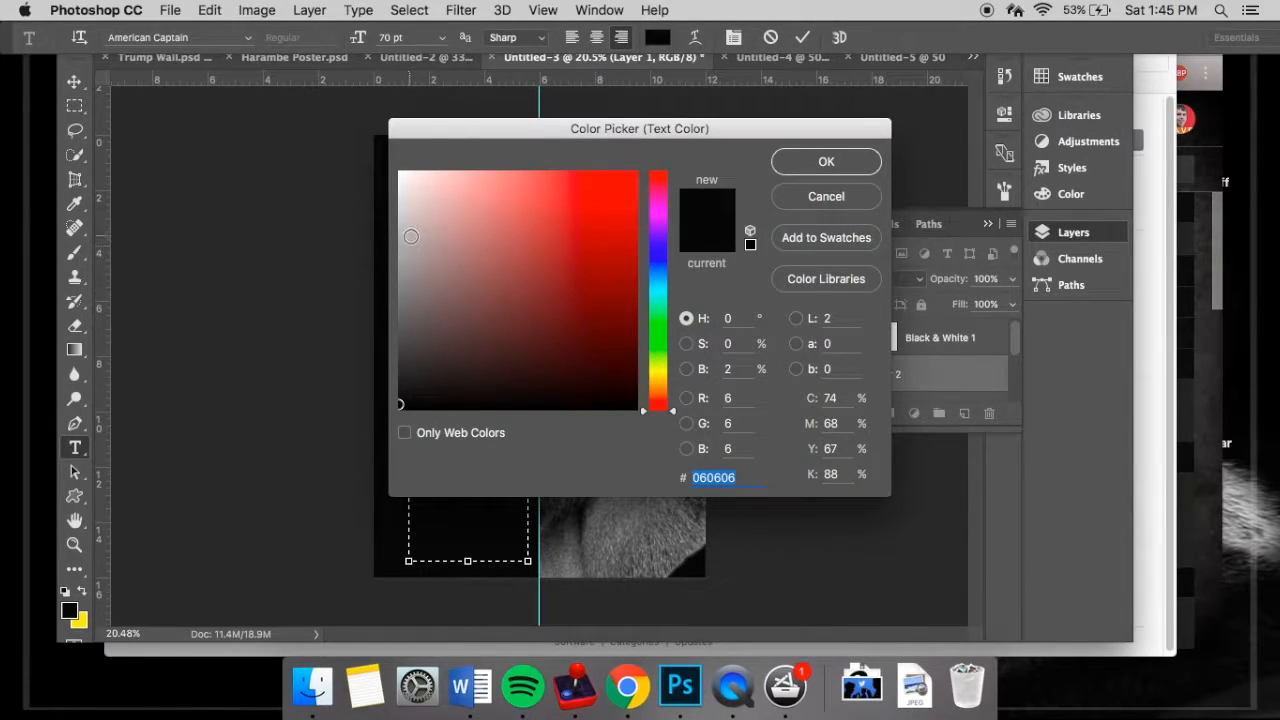
{"action": "left_click", "coordinate": [401, 173]}
{"action": "left_click", "coordinate": [812, 161]}
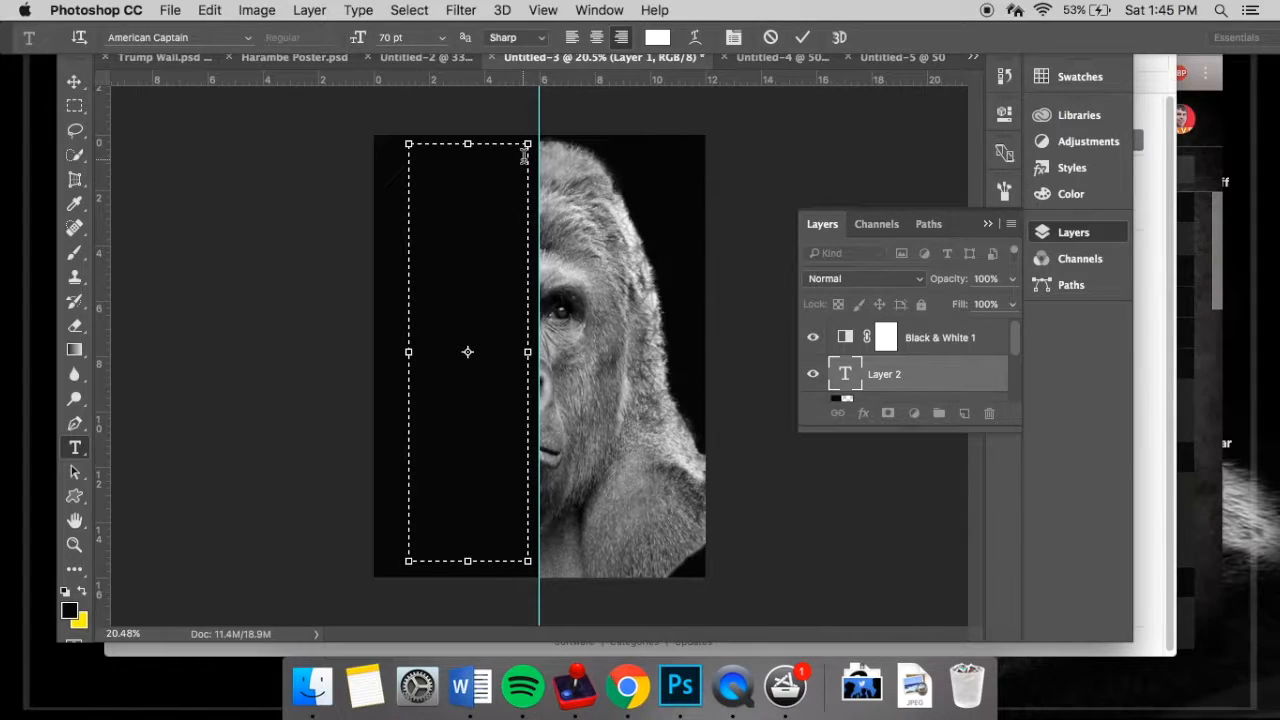
- Replace the trial text with "HE" and "WAS" on two lines at a font size of 90 pt
{"action": "type", "text": "HI"}
{"action": "key", "text": "BackSpace"}
{"action": "key", "text": "BackSpace"}
{"action": "left_click", "coordinate": [386, 37]}
{"action": "type", "text": "9"}
{"action": "type", "text": "HE"}
{"action": "key", "text": "Return"}
{"action": "type", "text": "WAS"}
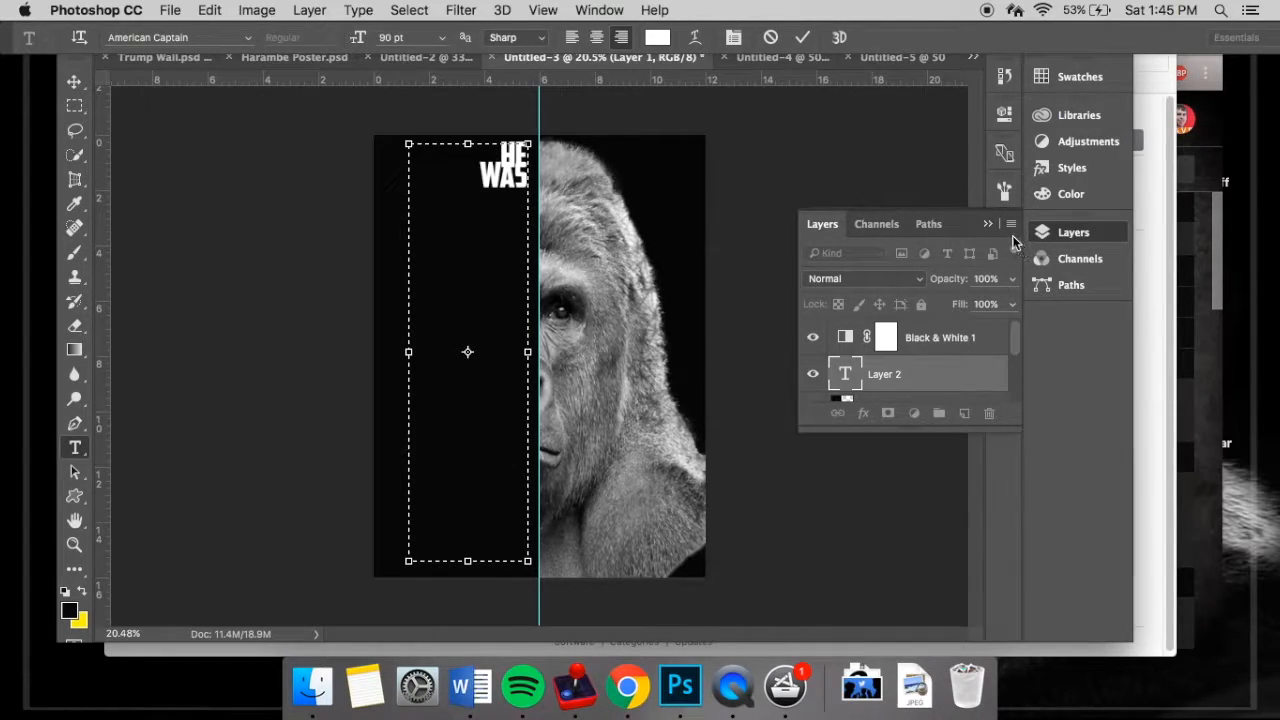
- Increase the leading of the "HE WAS" text to 73.76 pt
{"action": "left_click", "coordinate": [987, 224]}
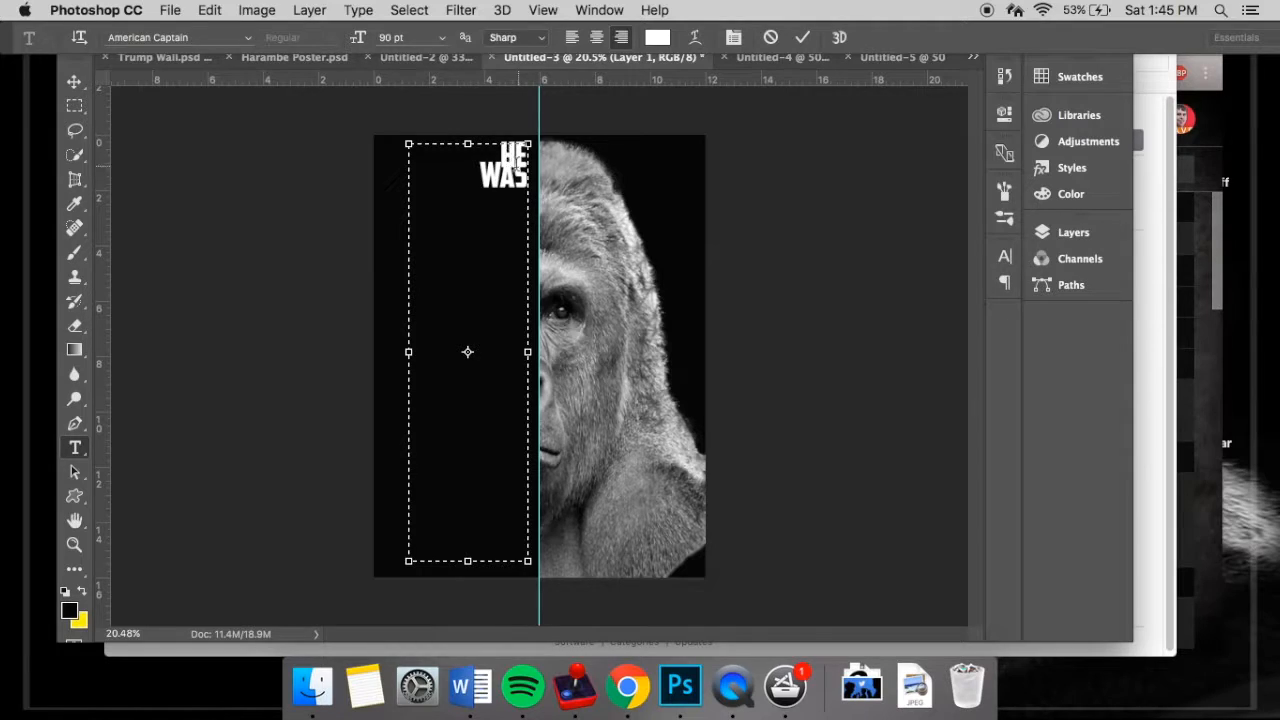
{"action": "left_click", "coordinate": [1004, 256]}
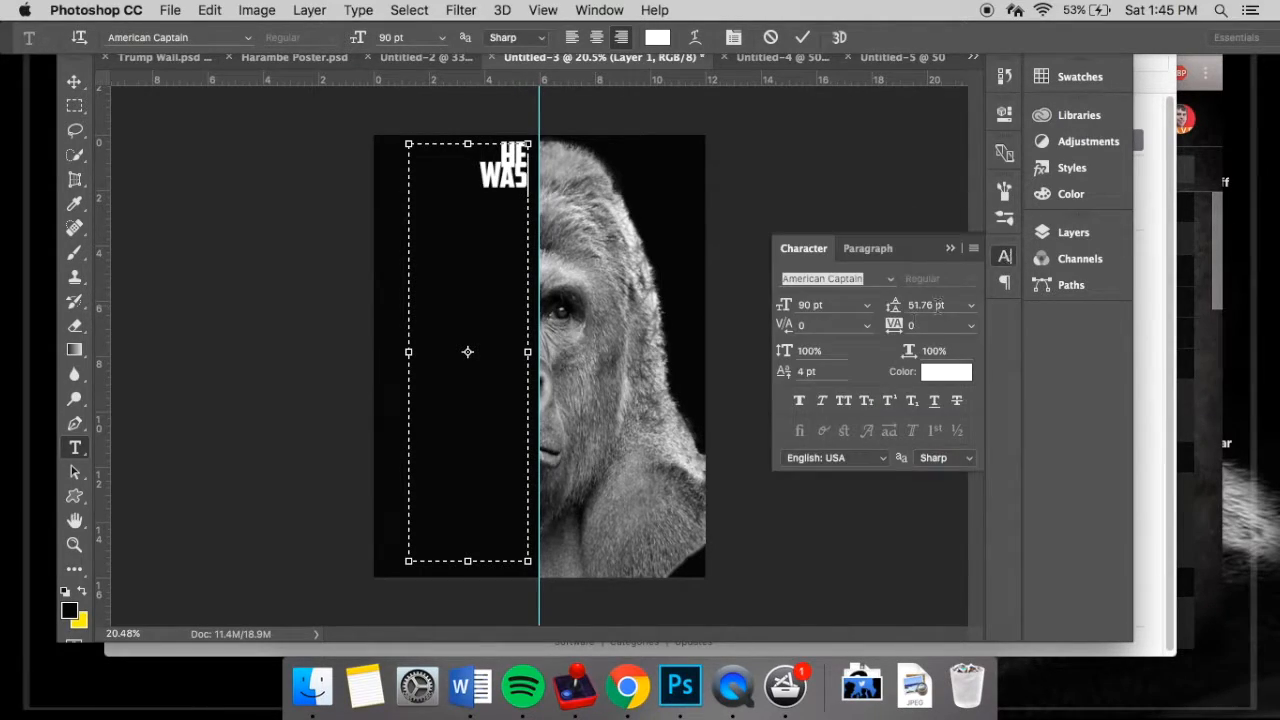
{"action": "mouse_move", "coordinate": [896, 305]}
{"action": "left_mouse_down"}
{"action": "mouse_move", "coordinate": [883, 305]}
{"action": "mouse_move", "coordinate": [916, 309]}
{"action": "left_mouse_up"}
{"action": "key", "text": "super+a"}
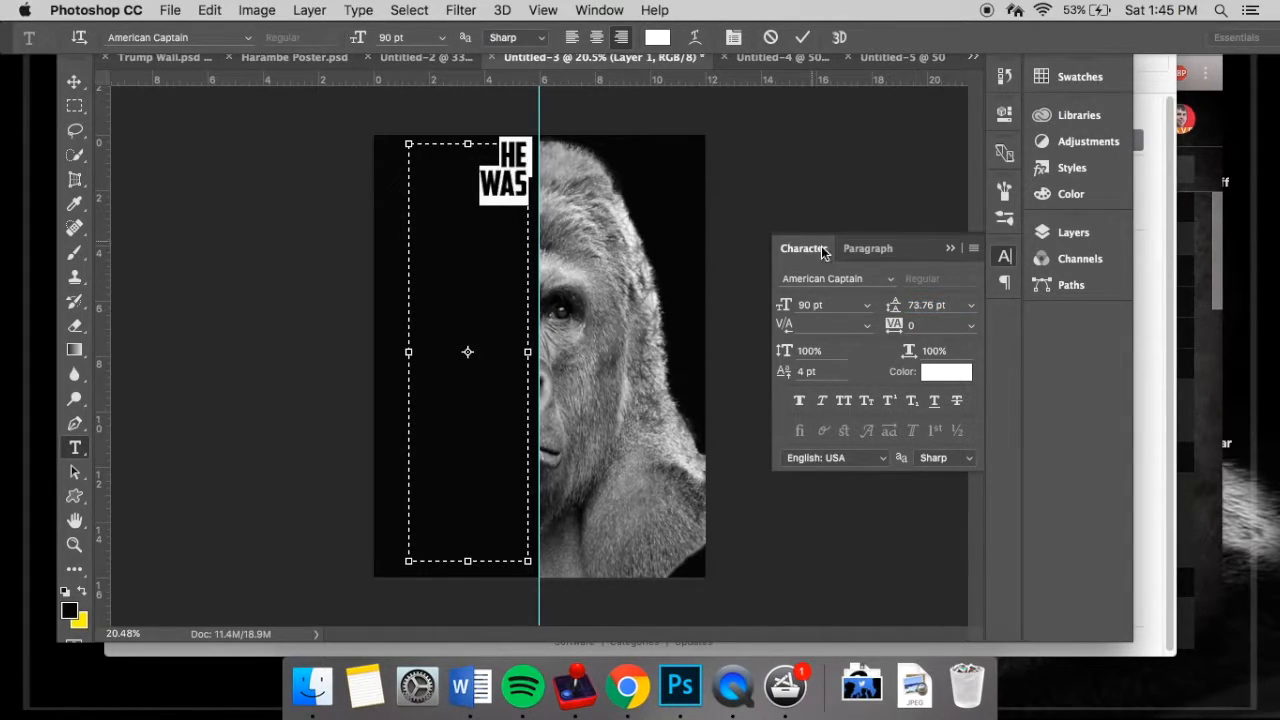
{"action": "left_click", "coordinate": [950, 248]}
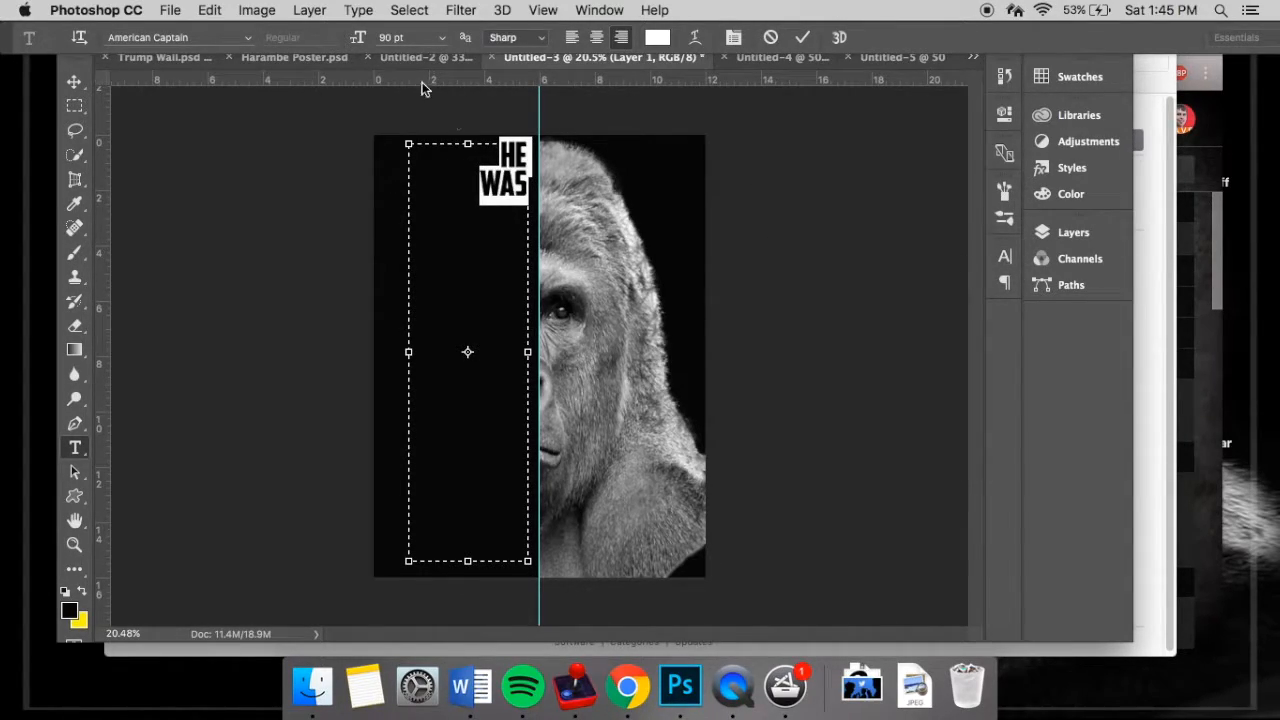
- Continue the stacked text below "WAS" with "THERE", "WHEN", "NO", "ONE" and "ELSE", each on its own line
{"action": "left_click", "coordinate": [516, 178]}
{"action": "key", "text": "Return"}
{"action": "type", "text": "THERE"}
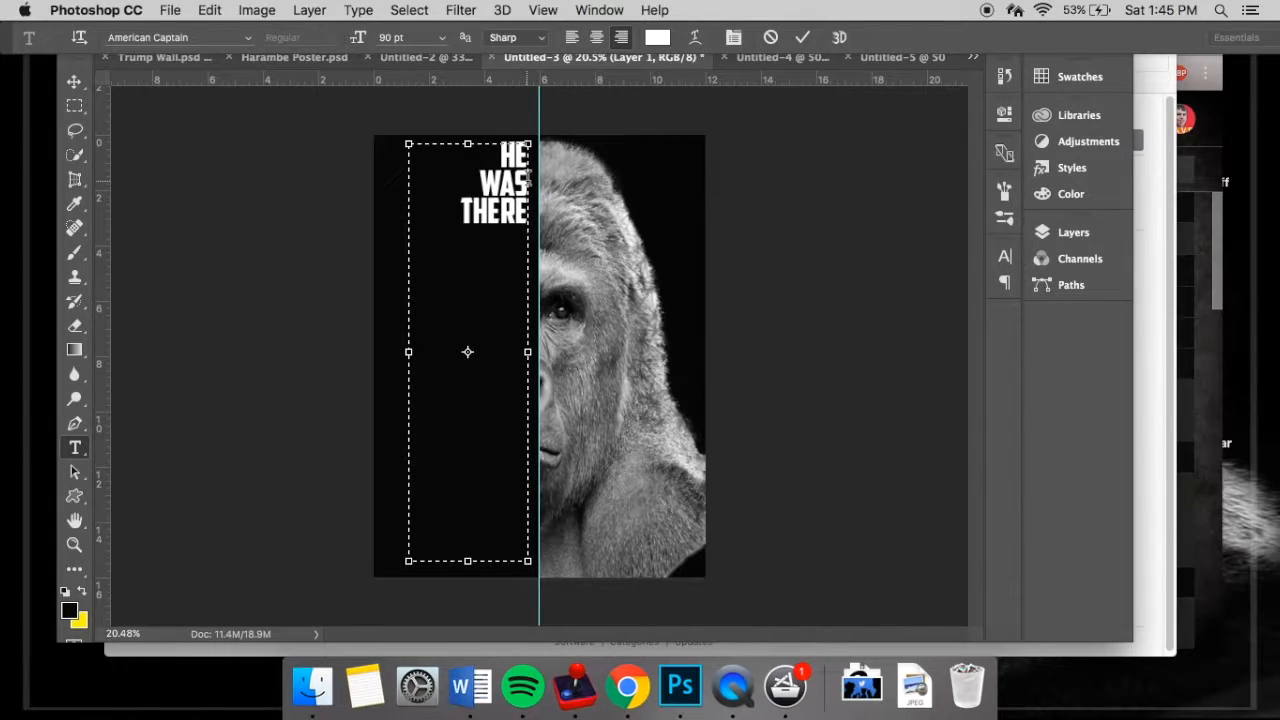
{"action": "key", "text": "Return"}
{"action": "type", "text": "WHEN"}
{"action": "key", "text": "Return"}
{"action": "type", "text": "NO"}
{"action": "key", "text": "Return"}
{"action": "type", "text": "ONE"}
{"action": "key", "text": "Return"}
{"action": "type", "text": "ELSE"}
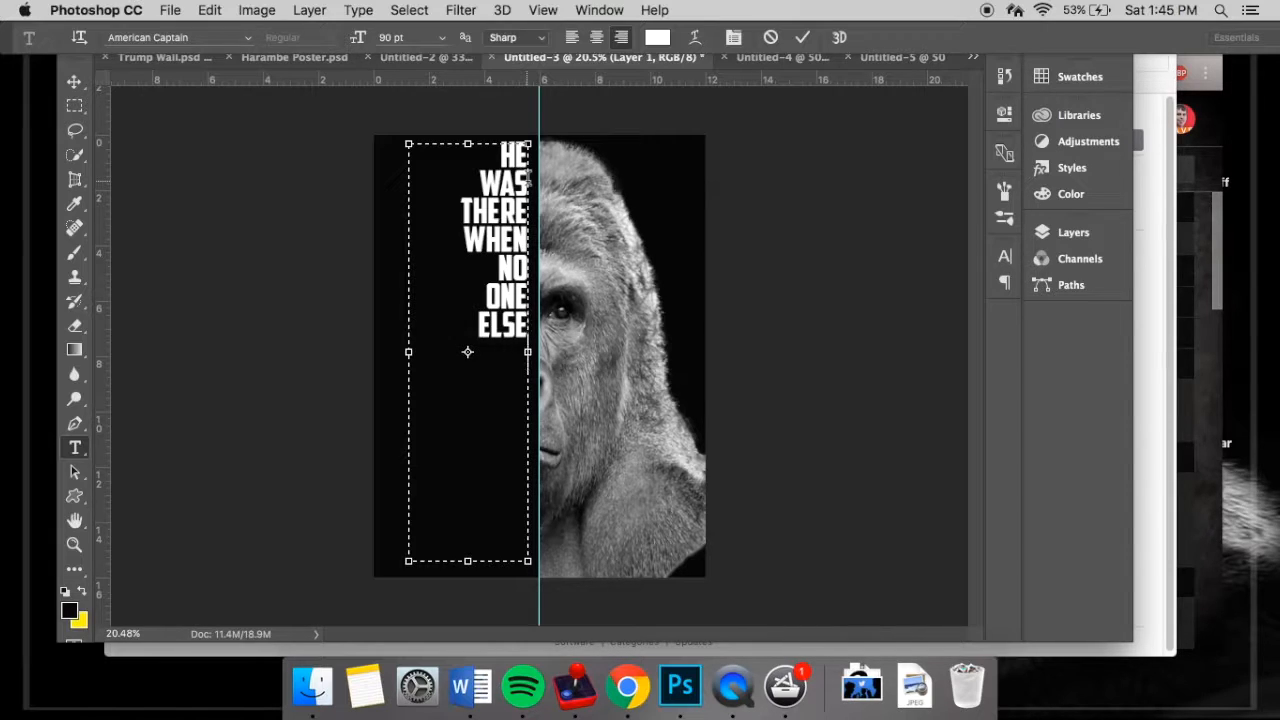
- Finish the stacked text with "WAS", "REST", "IN", "PEACE", "1999" and "2016", each on its own line
{"action": "key", "text": "Return"}
{"action": "type", "text": "WAS"}
{"action": "key", "text": "Return"}
{"action": "type", "text": "REST"}
{"action": "key", "text": "Return"}
{"action": "type", "text": "IN"}
{"action": "key", "text": "Return"}
{"action": "type", "text": "PEACE"}
{"action": "key", "text": "Return"}
{"action": "type", "text": "2"}
{"action": "key", "text": "BackSpace"}
{"action": "type", "text": "1999"}
{"action": "key", "text": "Return"}
{"action": "type", "text": "2016"}
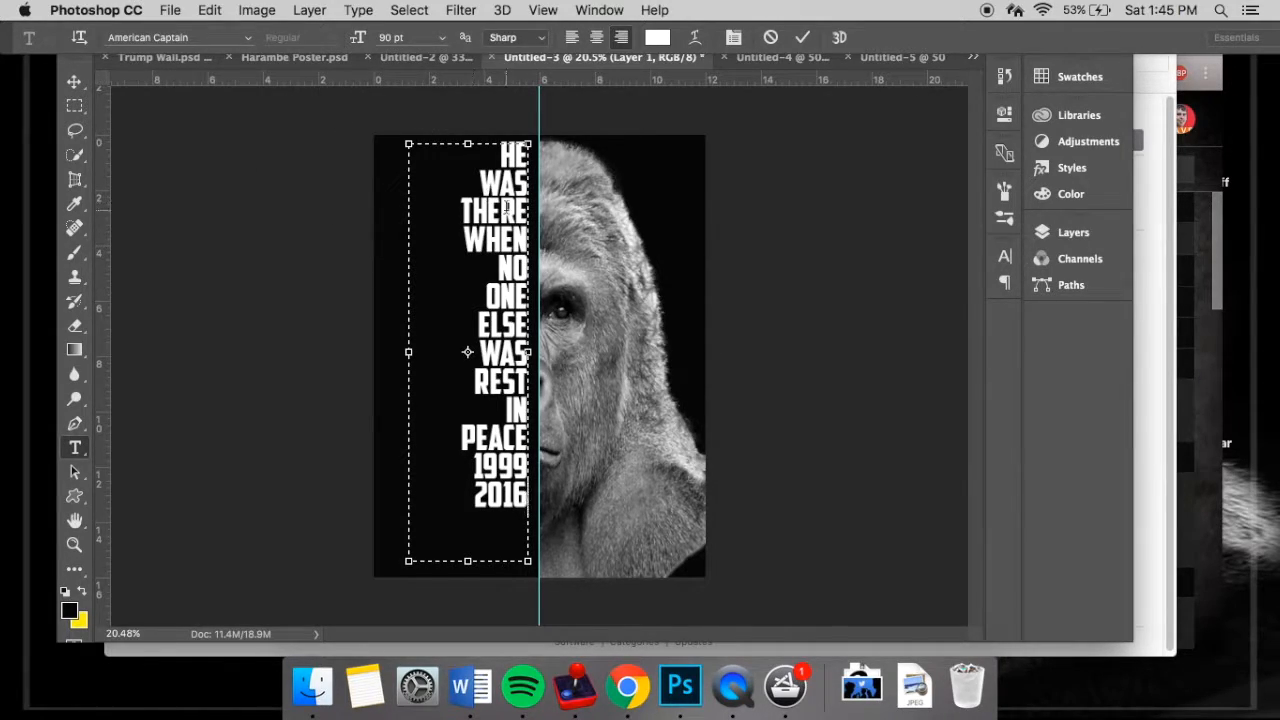
- Resize the text box: widen it slightly to the left, lower its top edge and extend its bottom edge
{"action": "left_click_drag", "start_coordinate": [410, 559], "coordinate": [464, 553]}
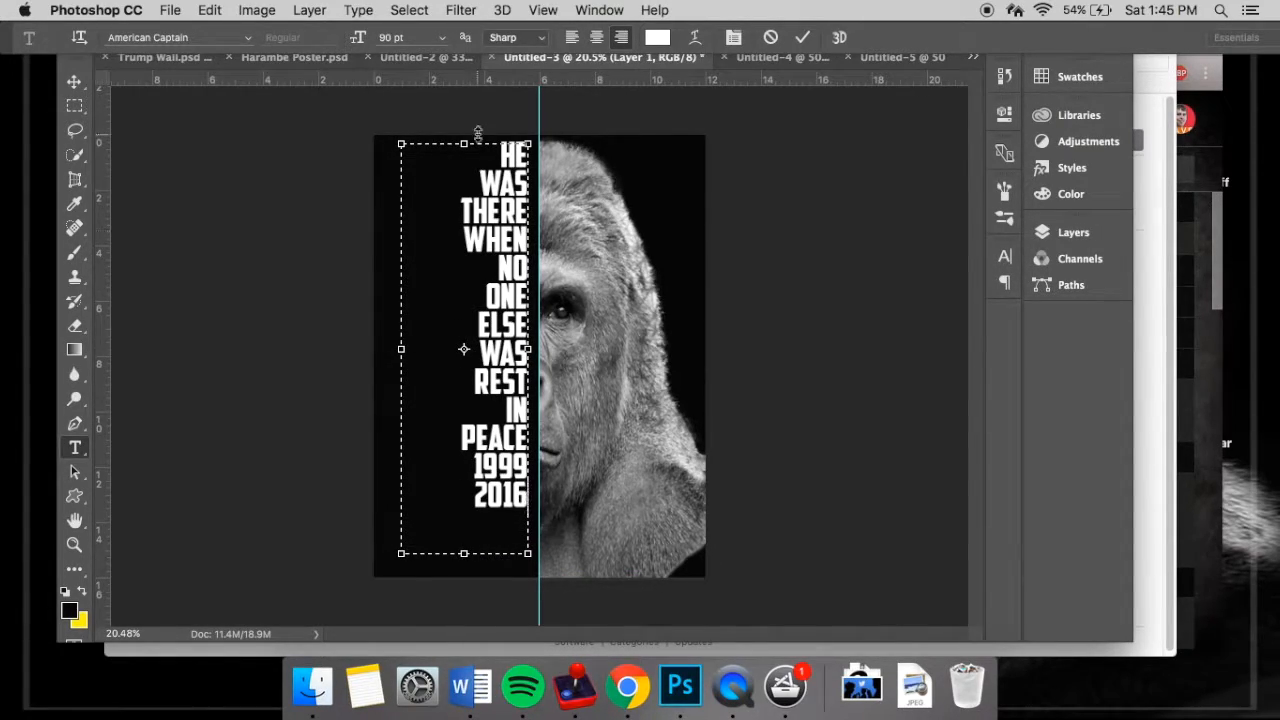
{"action": "mouse_move", "coordinate": [476, 143]}
{"action": "left_mouse_down"}
{"action": "mouse_move", "coordinate": [470, 174]}
{"action": "mouse_move", "coordinate": [472, 149]}
{"action": "left_mouse_up"}
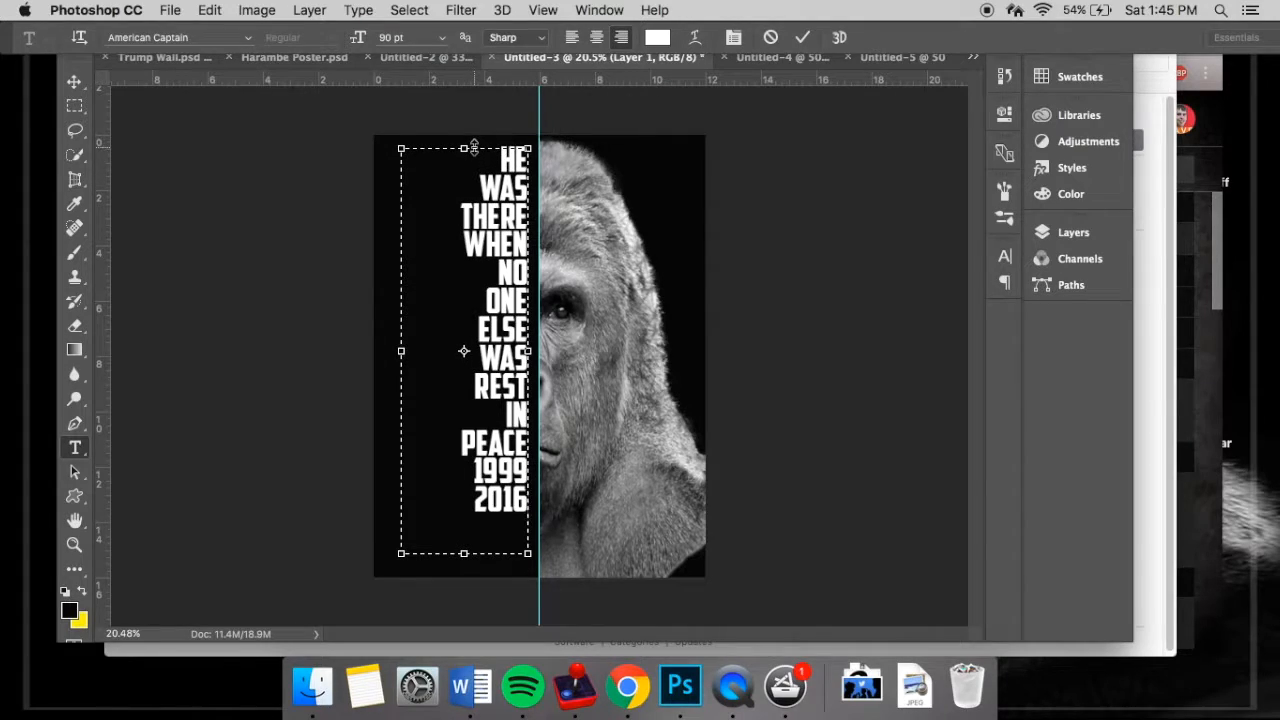
{"action": "left_click_drag", "start_coordinate": [467, 557], "coordinate": [464, 566]}
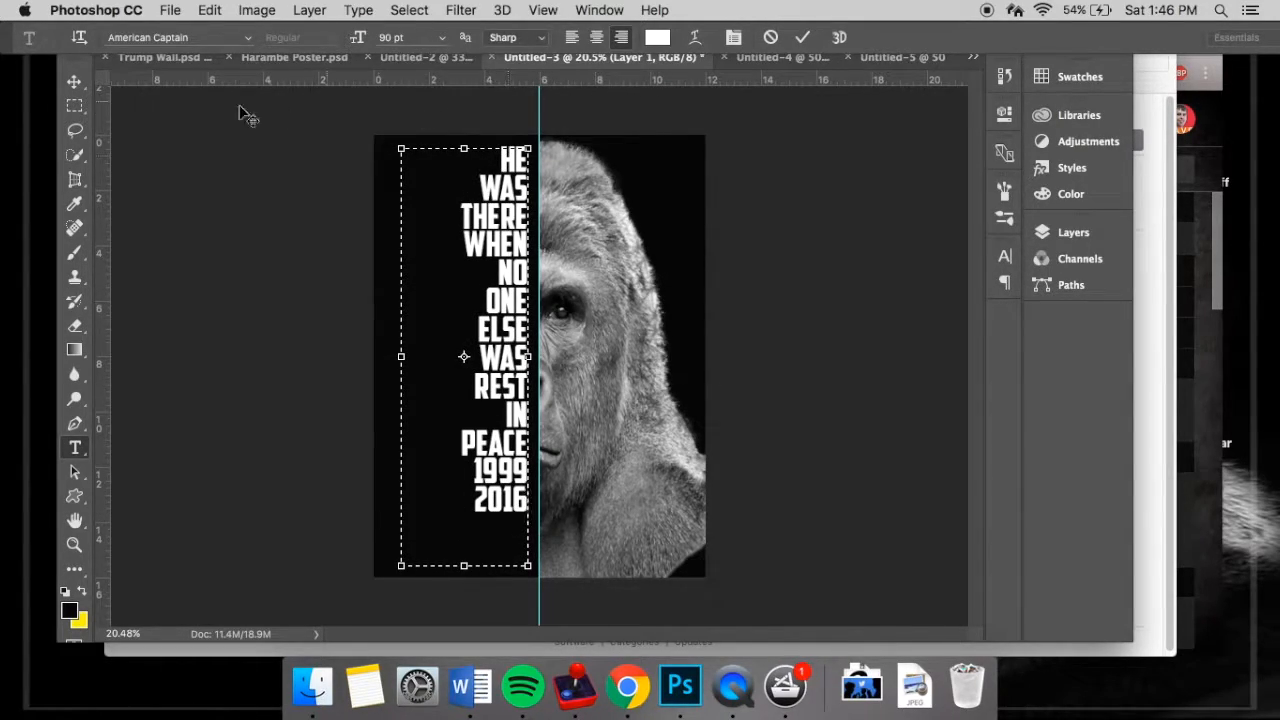
- Turn off snapping and move the text block down and right until it sits just beside the centre guide
{"action": "left_click", "coordinate": [75, 82]}
{"action": "mouse_move", "coordinate": [513, 244]}
{"action": "left_mouse_down"}
{"action": "mouse_move", "coordinate": [509, 278]}
{"action": "mouse_move", "coordinate": [508, 259]}
{"action": "left_mouse_up"}
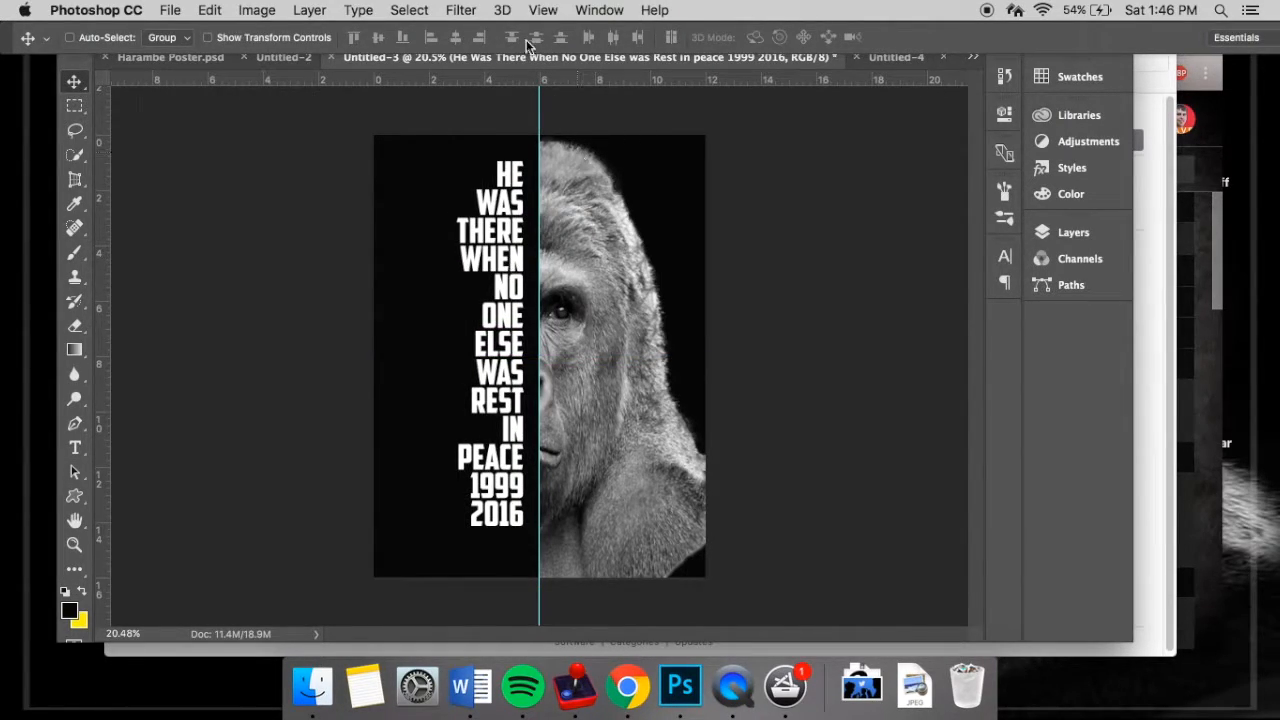
{"action": "left_click", "coordinate": [541, 11]}
{"action": "left_click", "coordinate": [574, 396]}
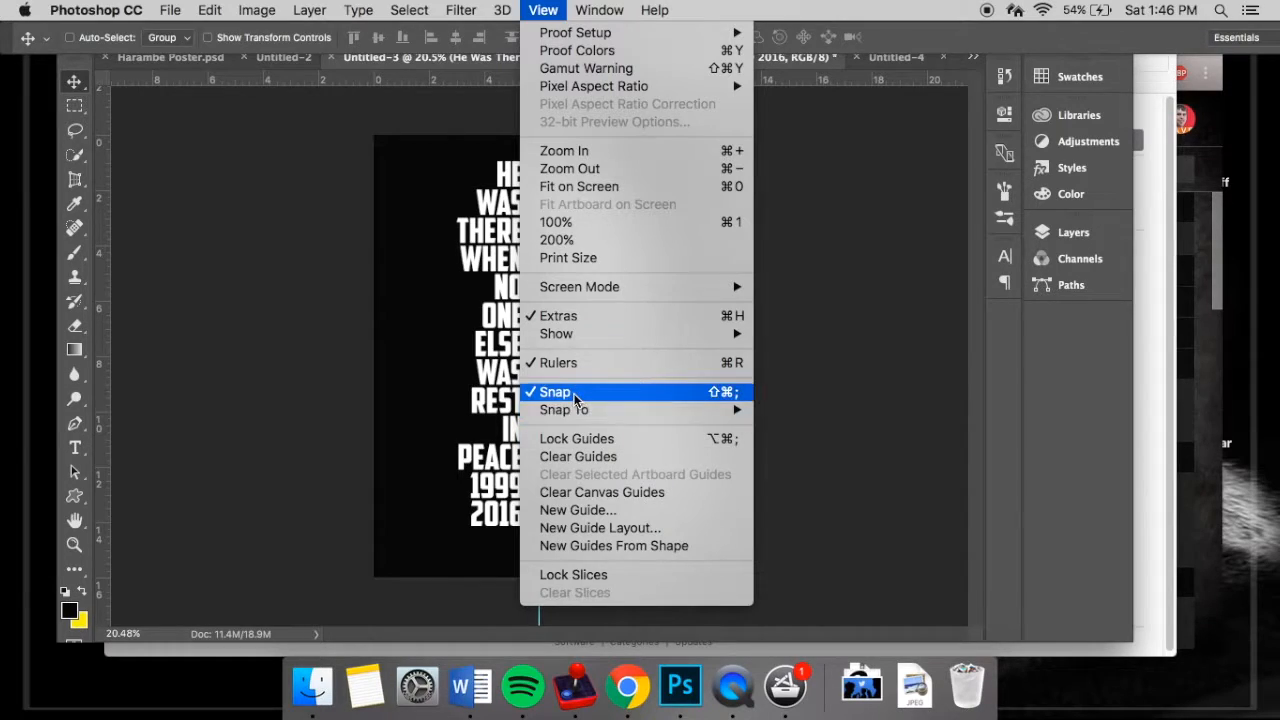
{"action": "left_click_drag", "start_coordinate": [500, 237], "coordinate": [514, 240]}
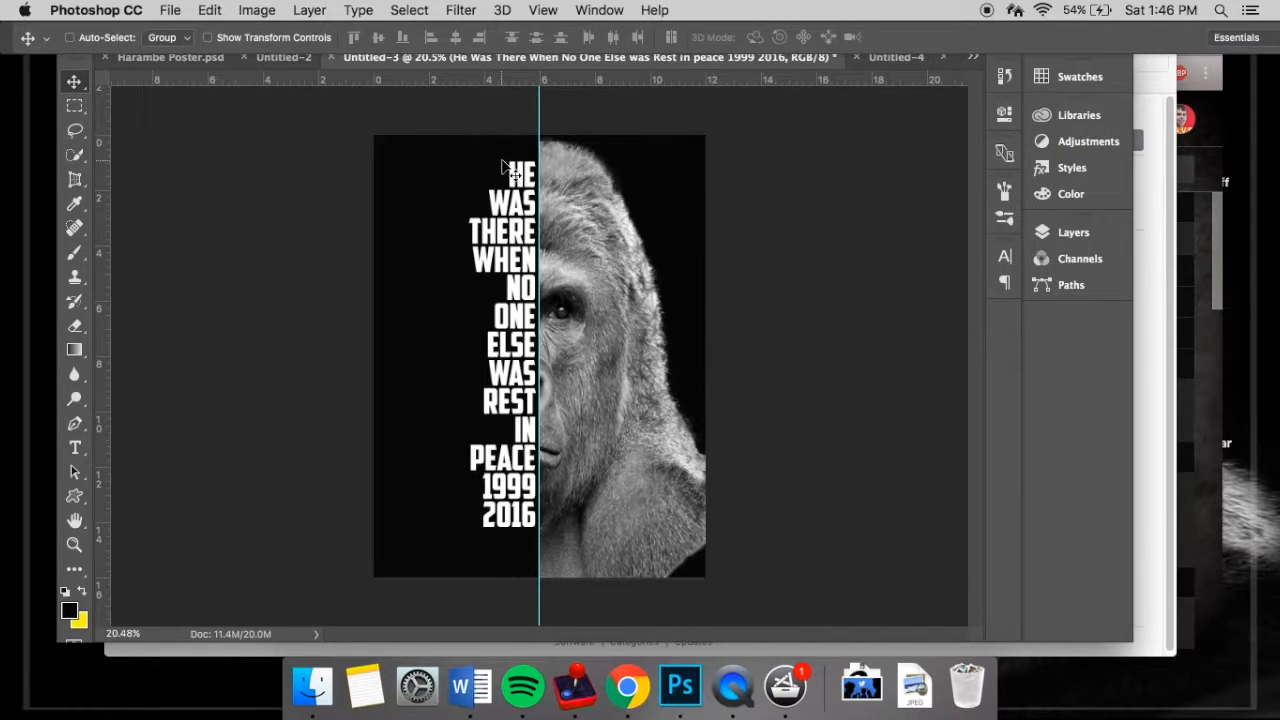
- Select all of the stacked text and set its font size to 95 pt
{"action": "left_click", "coordinate": [75, 448]}
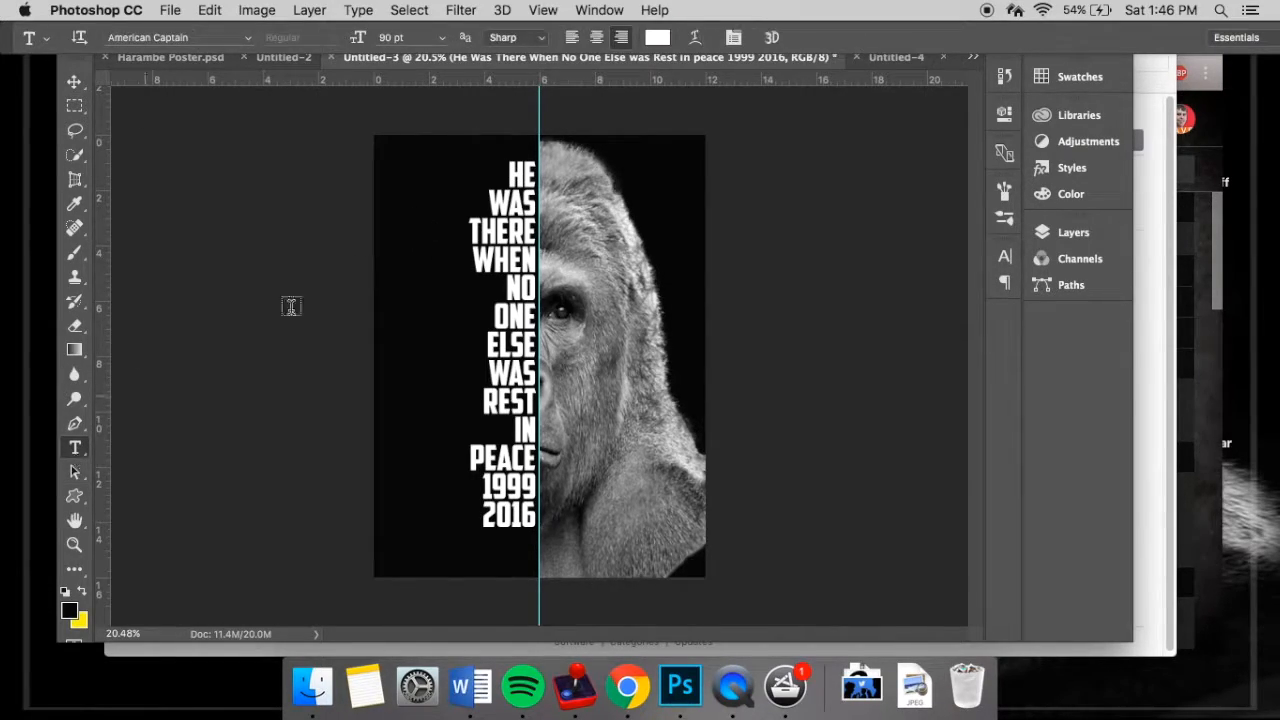
{"action": "left_click", "coordinate": [500, 230]}
{"action": "left_click_drag", "start_coordinate": [510, 160], "coordinate": [585, 517]}
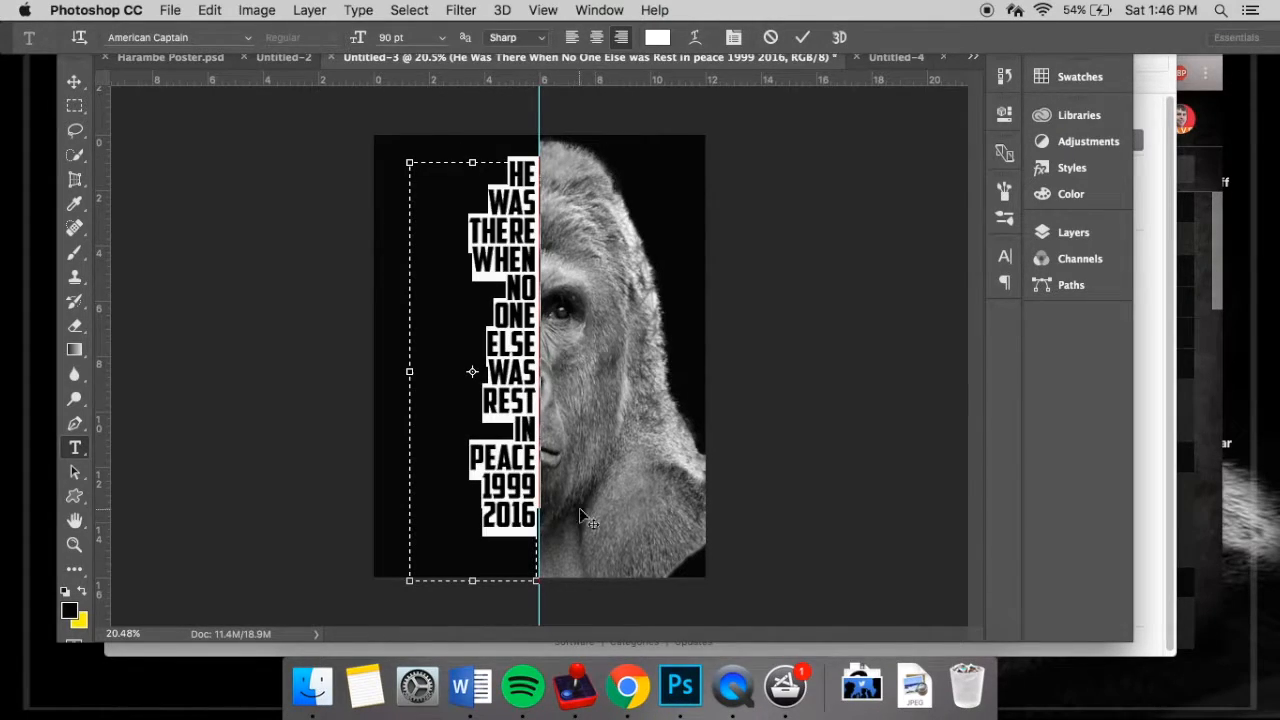
{"action": "left_click", "coordinate": [401, 38]}
{"action": "type", "text": "95"}
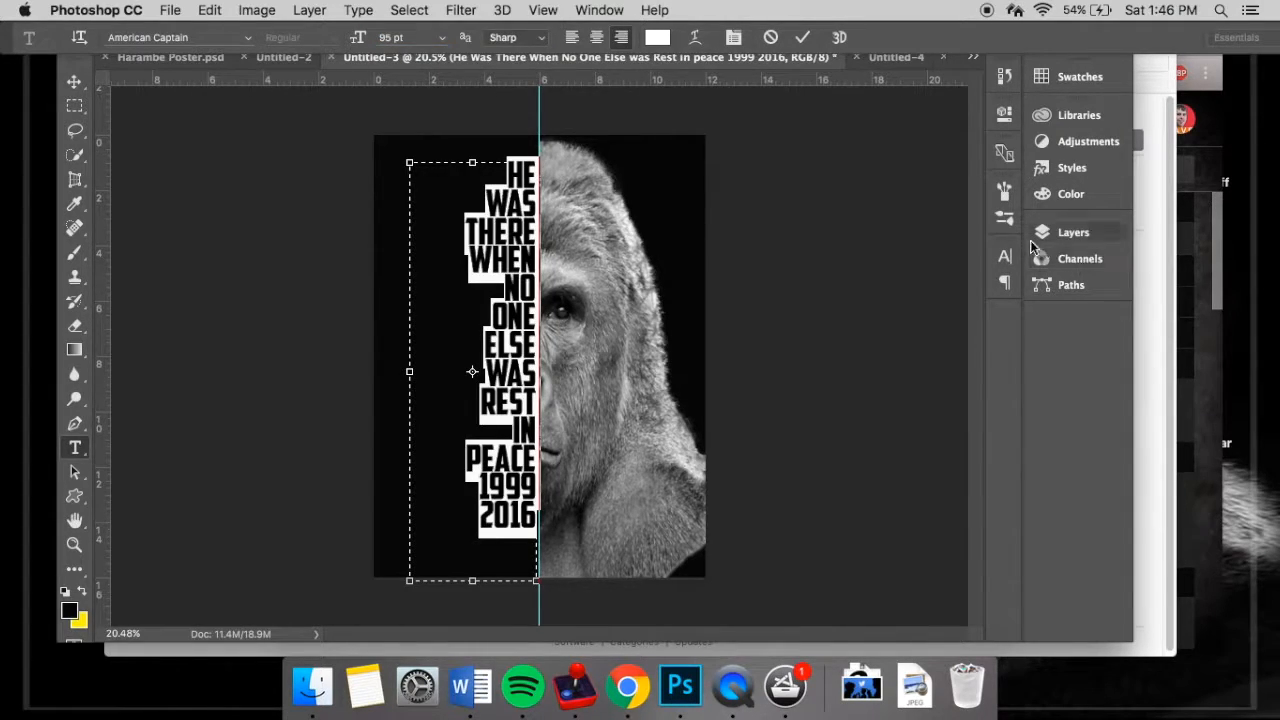
- Increase the leading of the stacked text to 77.76 pt
{"action": "left_click", "coordinate": [1004, 259]}
{"action": "left_click_drag", "start_coordinate": [893, 304], "coordinate": [899, 303]}
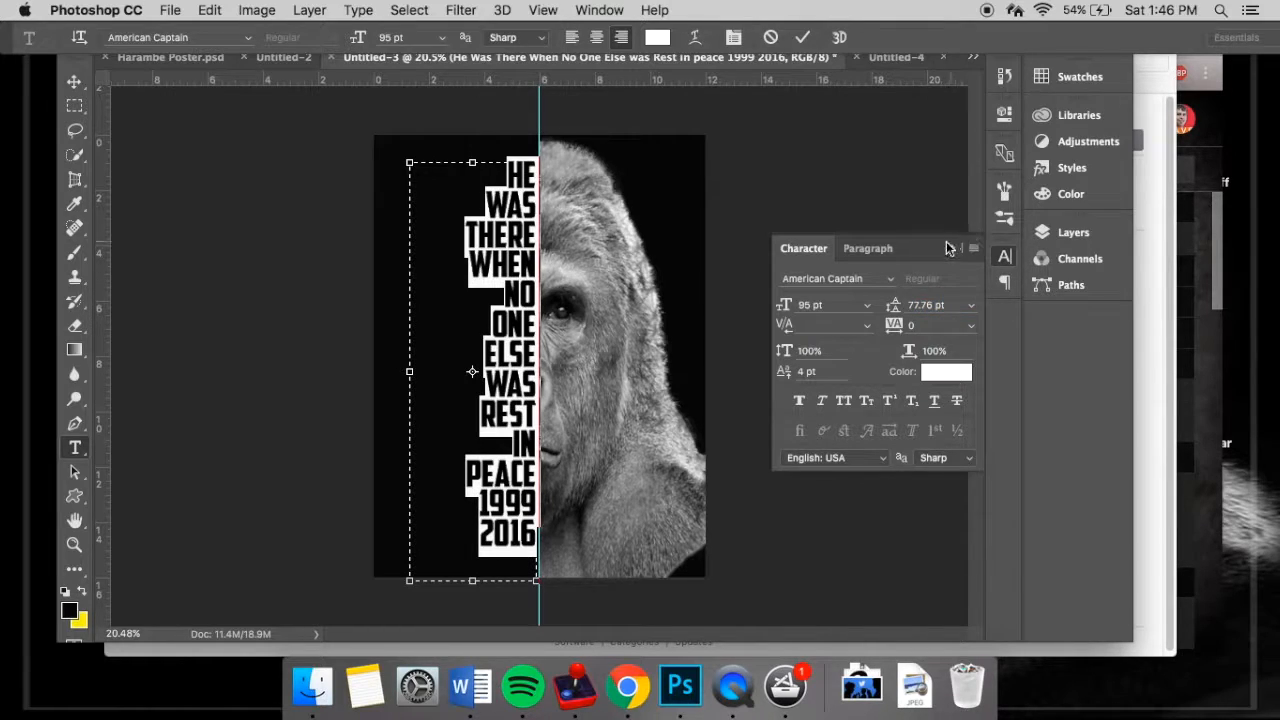
{"action": "left_click", "coordinate": [951, 248]}
{"action": "left_click", "coordinate": [456, 235]}
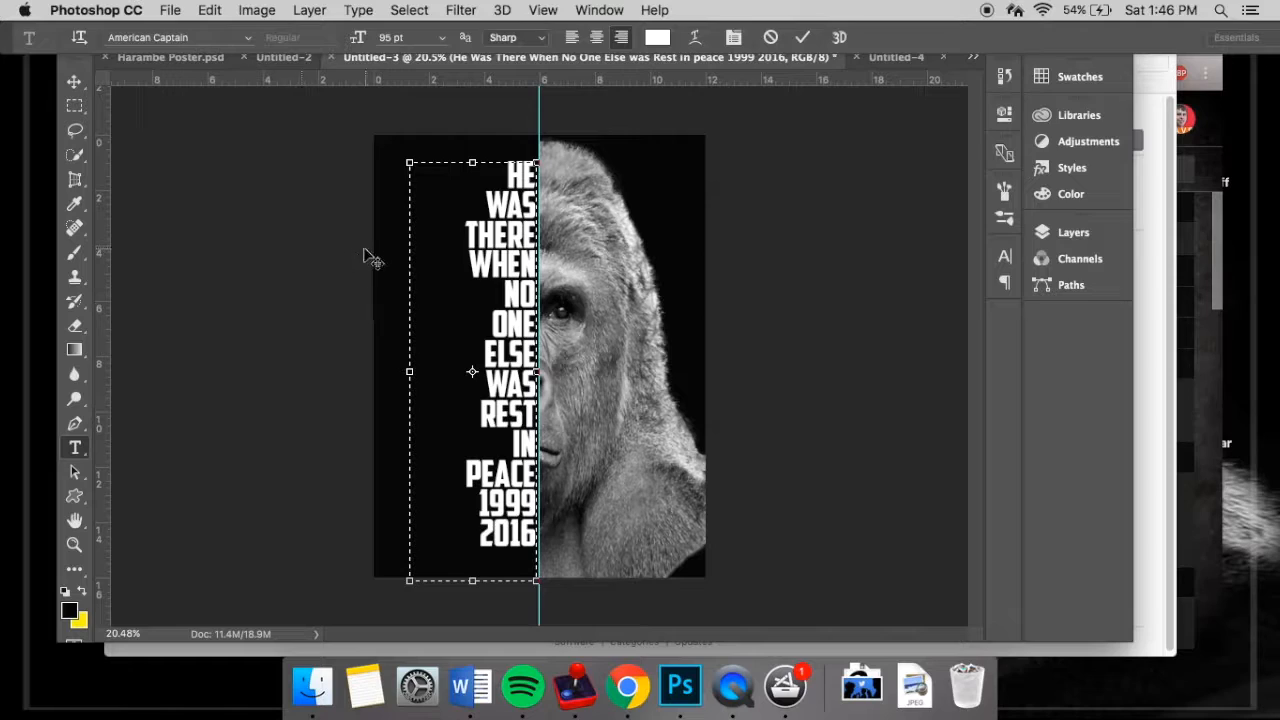
- Commit the text edit and load the text layer's letter outlines as a selection
{"action": "left_click", "coordinate": [1090, 234]}
{"action": "scroll", "coordinate": [860, 385], "scroll_direction": "down", "scroll_amount": 2}
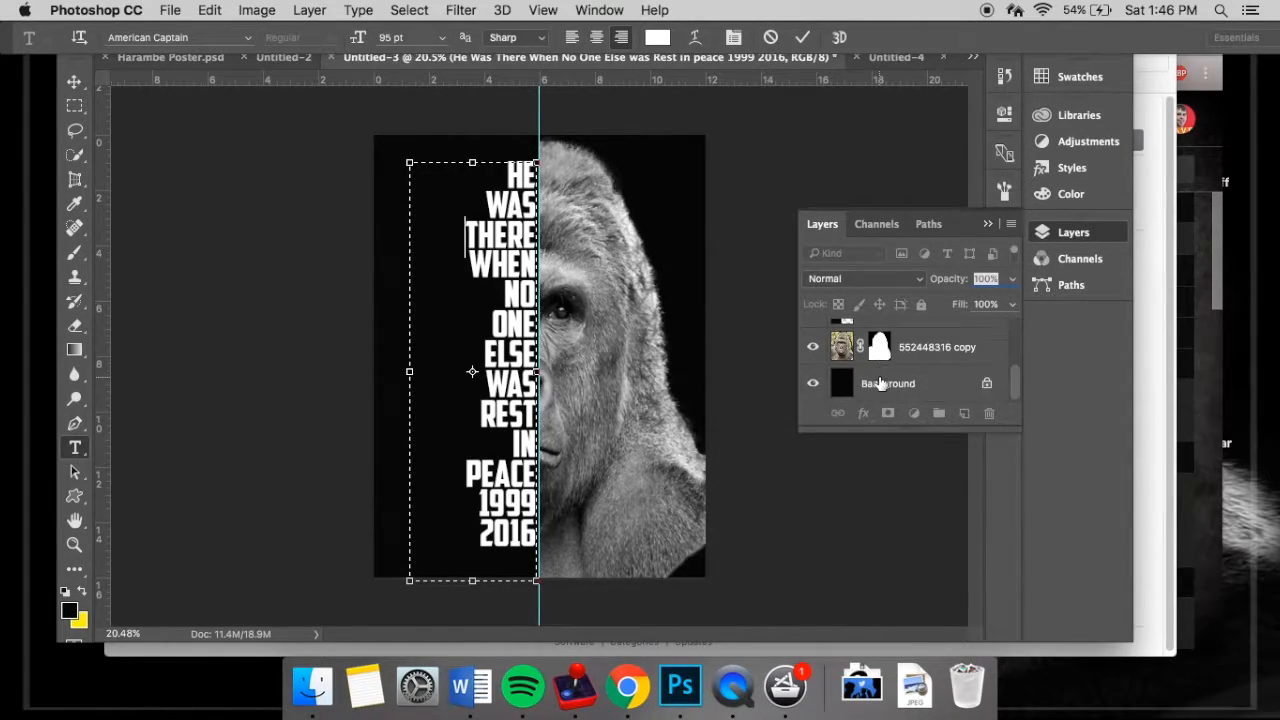
{"action": "scroll", "coordinate": [879, 380], "scroll_direction": "up", "scroll_amount": 1}
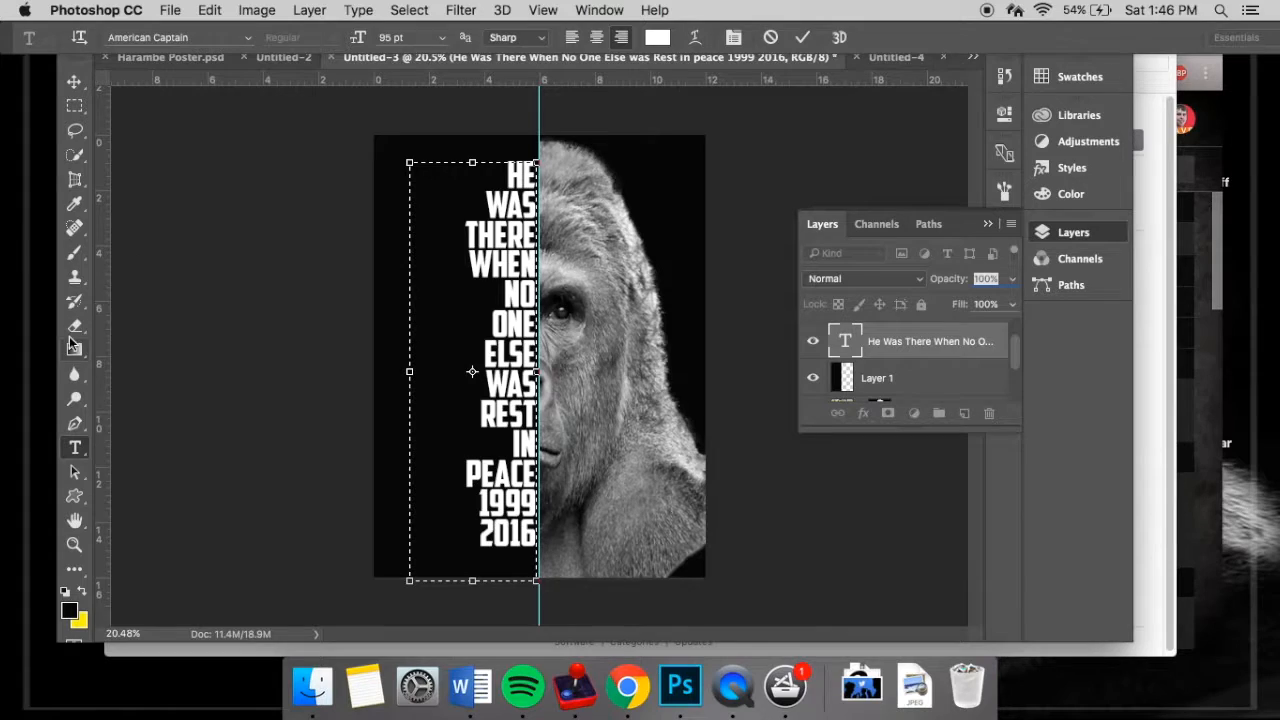
{"action": "left_click", "coordinate": [75, 81]}
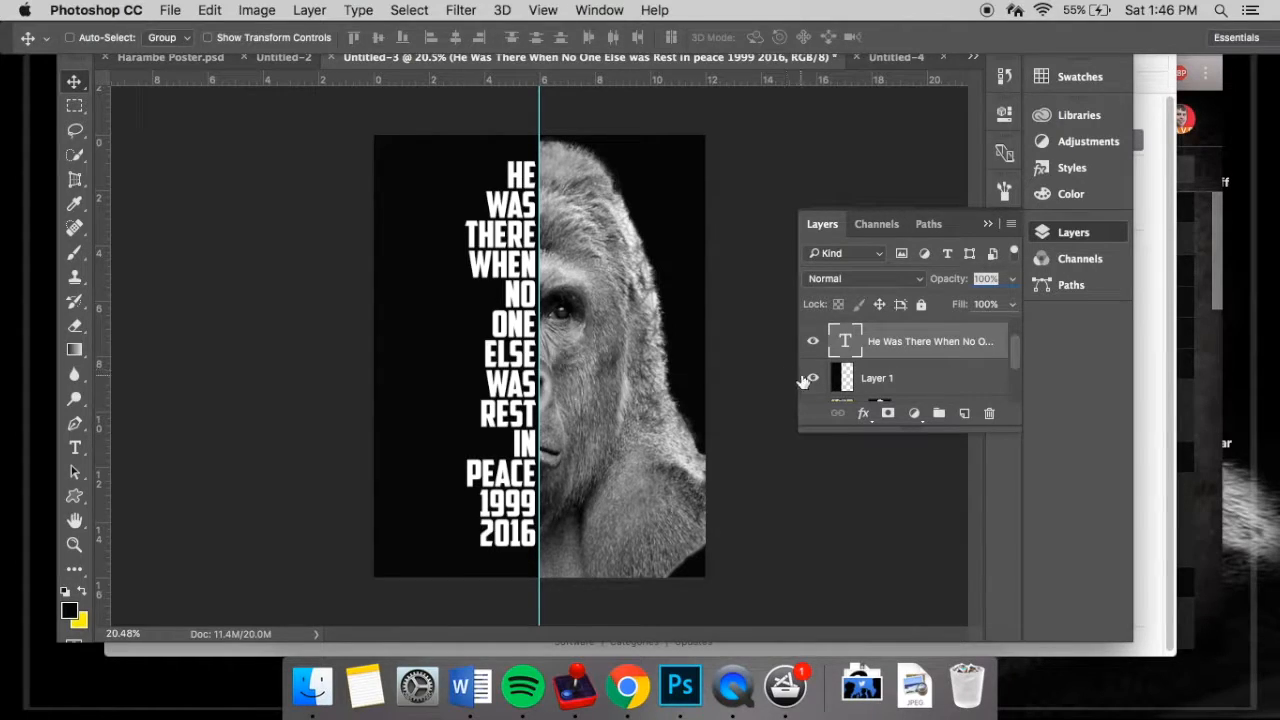
{"action": "left_click", "coordinate": [845, 342], "text": "super"}
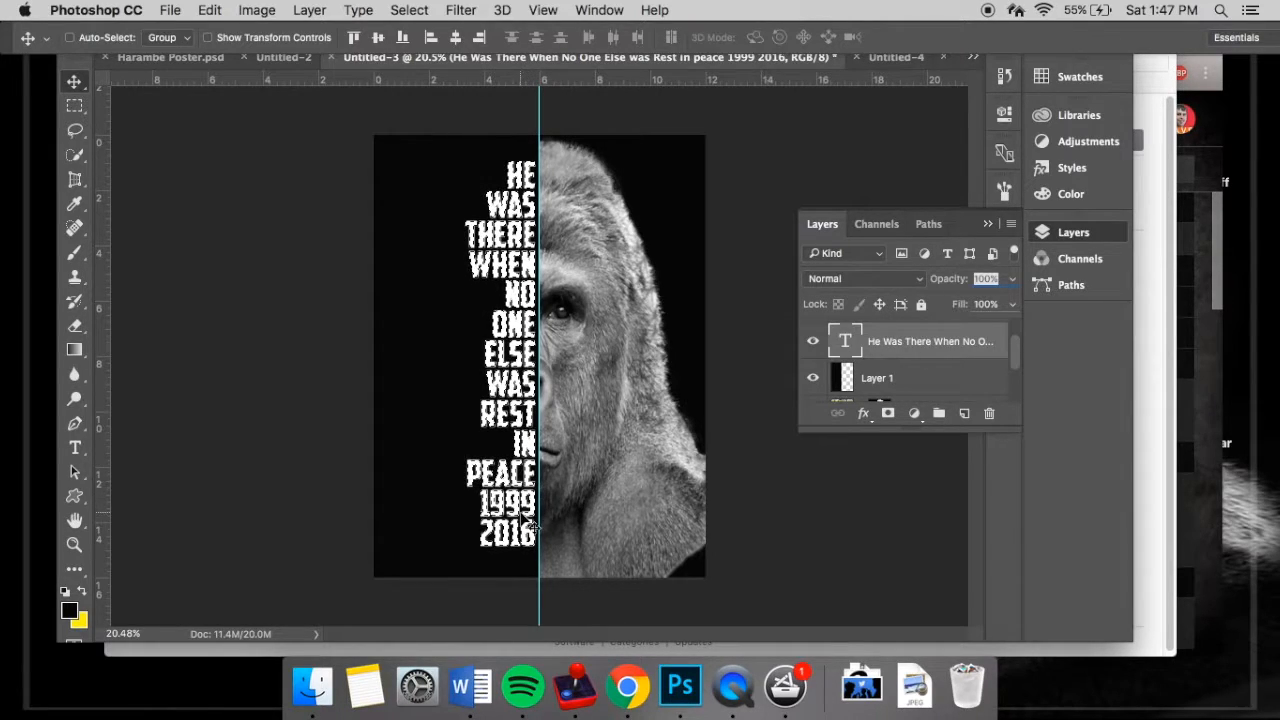
- Delete the letter-shaped selection from the black Layer 1 and hide the text layer
{"action": "left_click", "coordinate": [883, 378]}
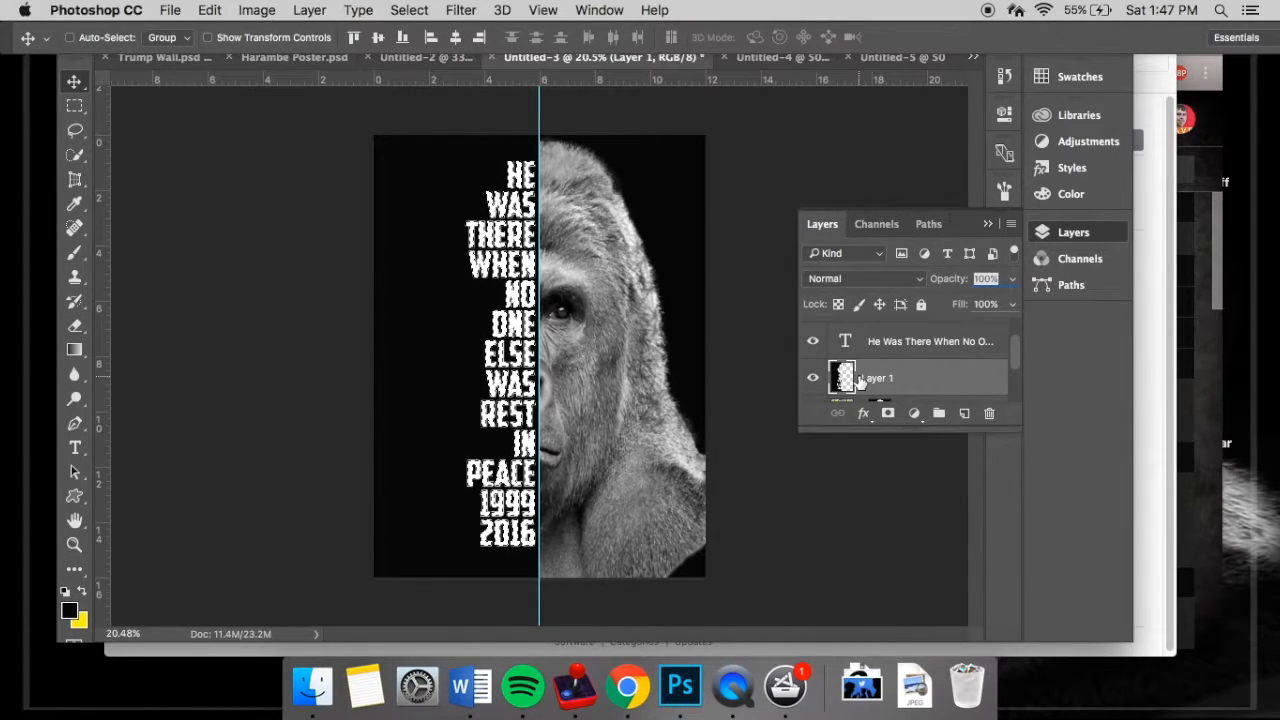
{"action": "scroll", "coordinate": [868, 385], "scroll_direction": "down", "scroll_amount": 1}
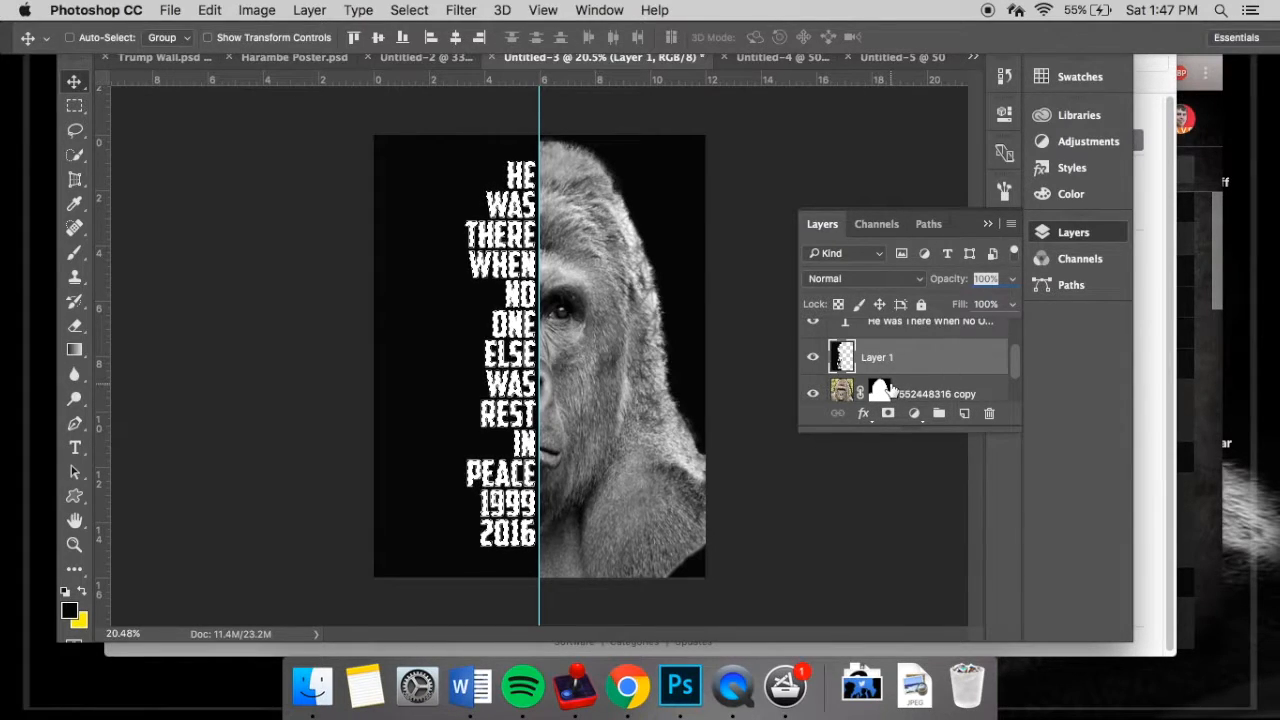
{"action": "left_click", "coordinate": [886, 390]}
{"action": "left_click", "coordinate": [889, 345]}
{"action": "scroll", "coordinate": [889, 350], "scroll_direction": "up", "scroll_amount": 2}
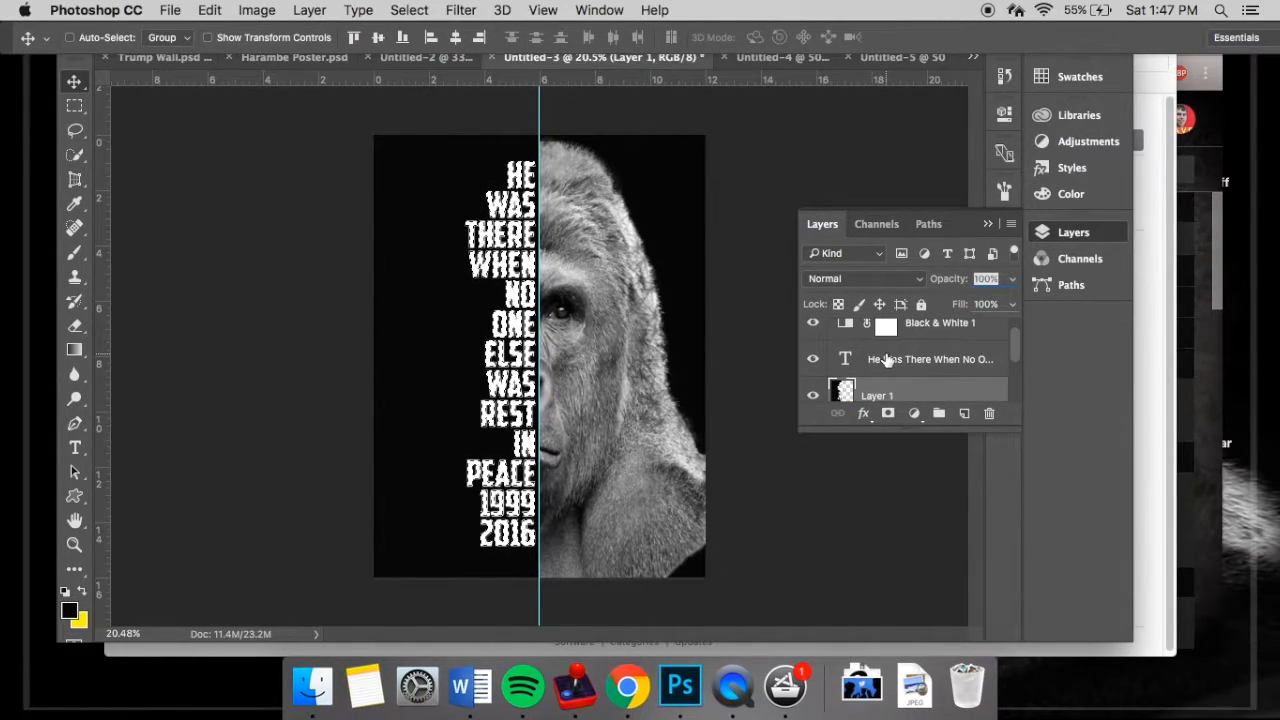
{"action": "scroll", "coordinate": [886, 360], "scroll_direction": "down", "scroll_amount": 1}
{"action": "scroll", "coordinate": [886, 360], "scroll_direction": "up", "scroll_amount": 1}
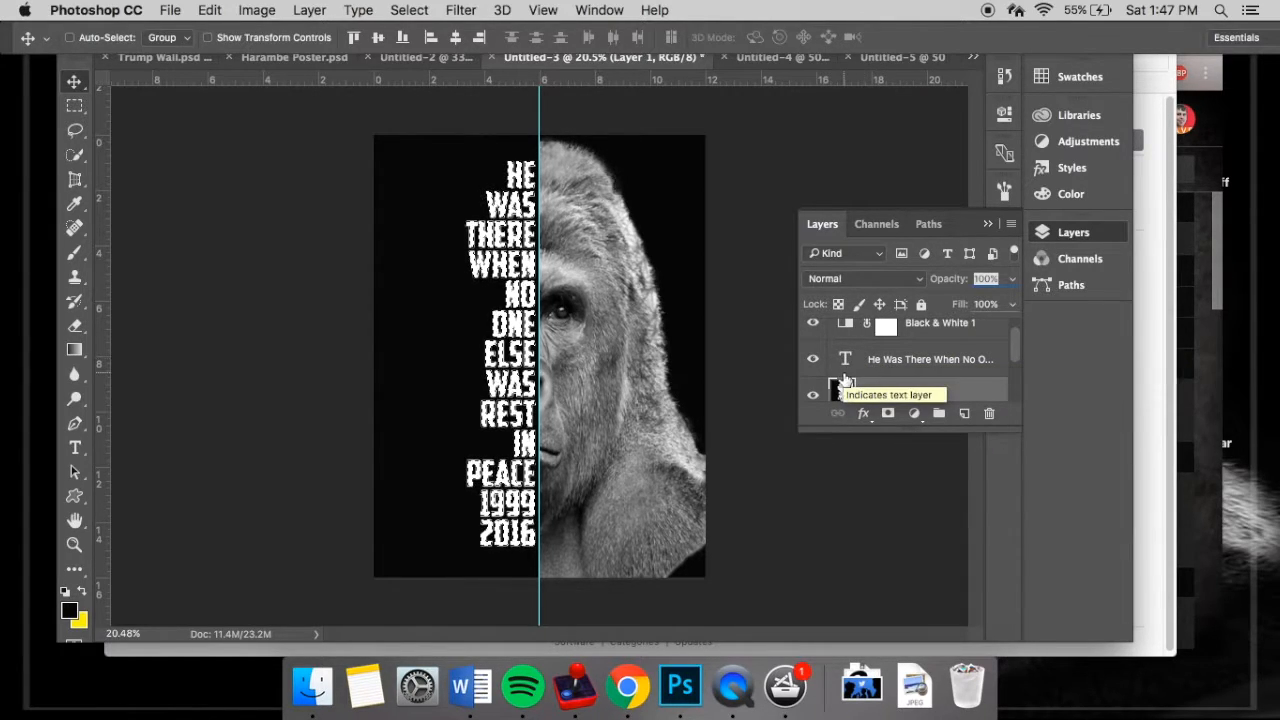
{"action": "left_click", "coordinate": [842, 362], "text": "super"}
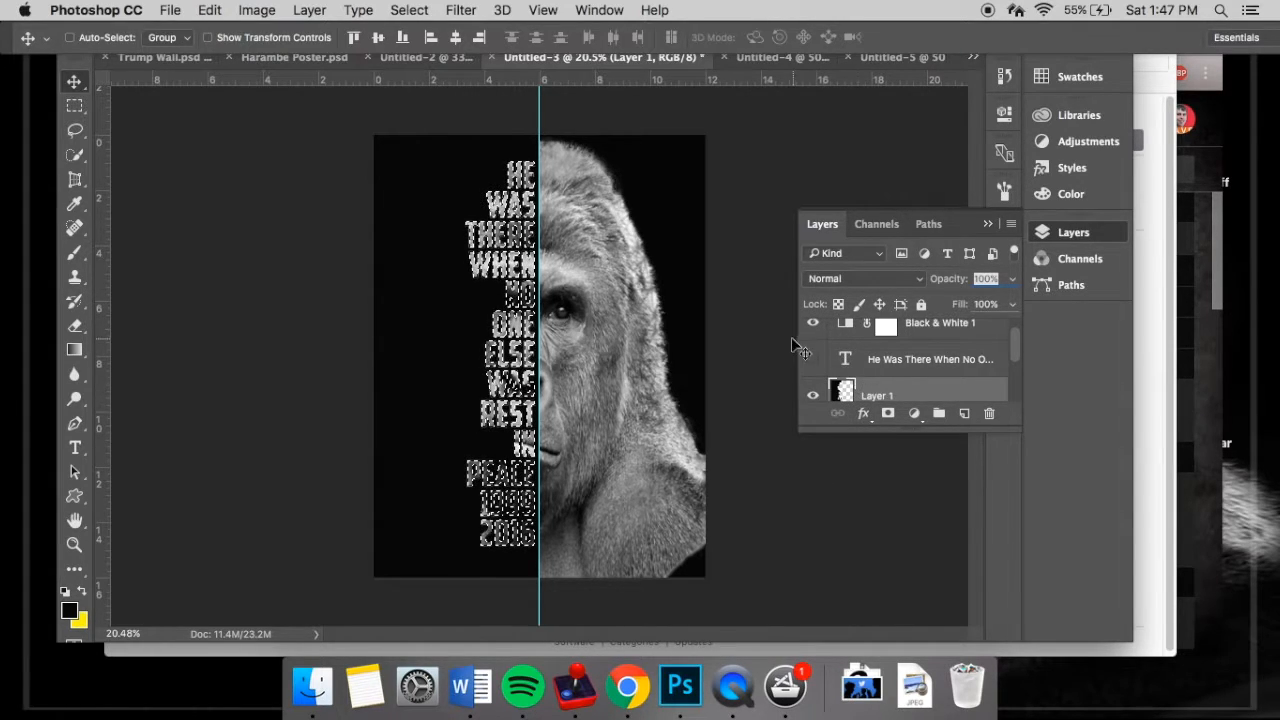
- Clear the letter-shaped selection and set the Quick Selection tool to subtract with a brush size of 150
{"action": "left_click", "coordinate": [987, 227]}
{"action": "left_click", "coordinate": [74, 155]}
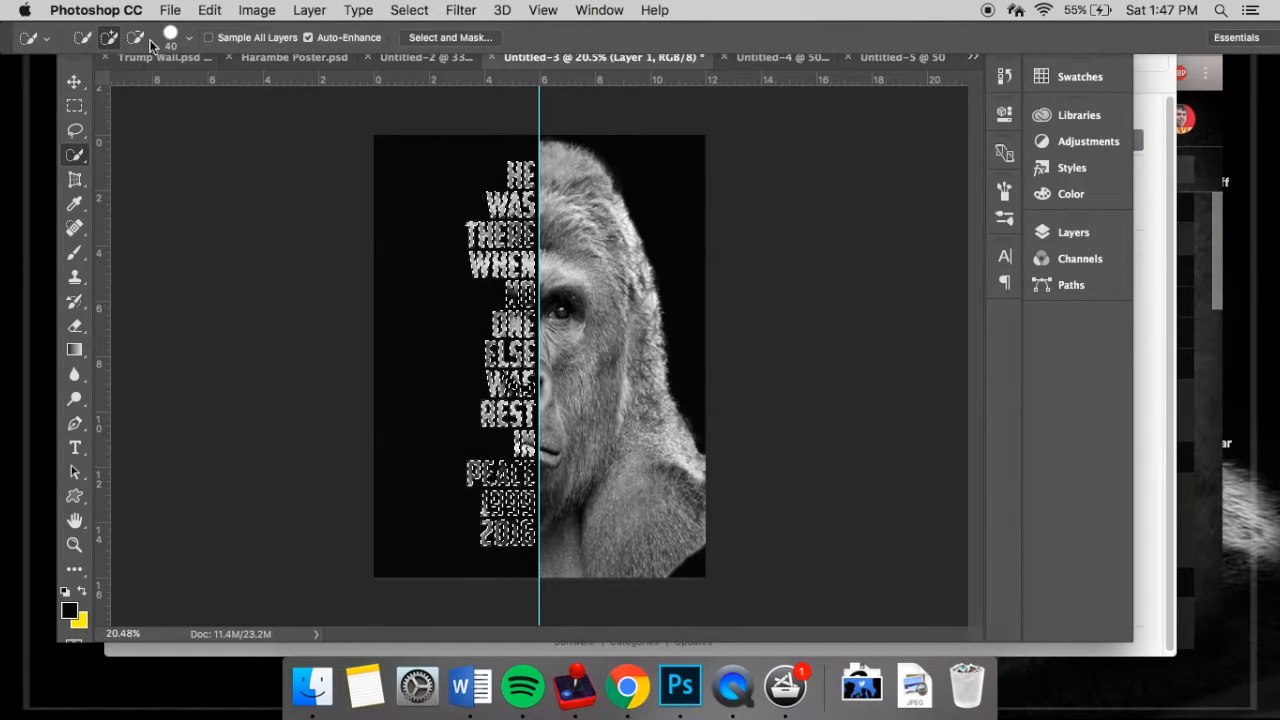
{"action": "left_click", "coordinate": [135, 37]}
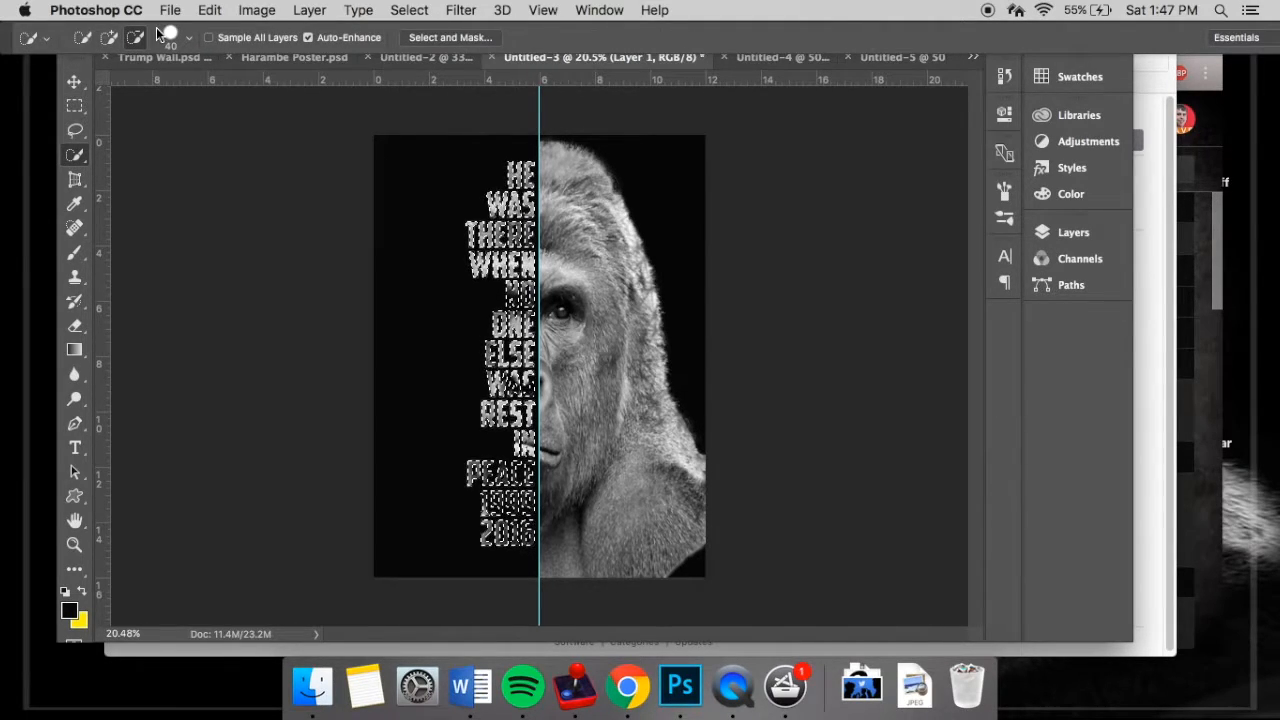
{"action": "left_click", "coordinate": [1048, 232]}
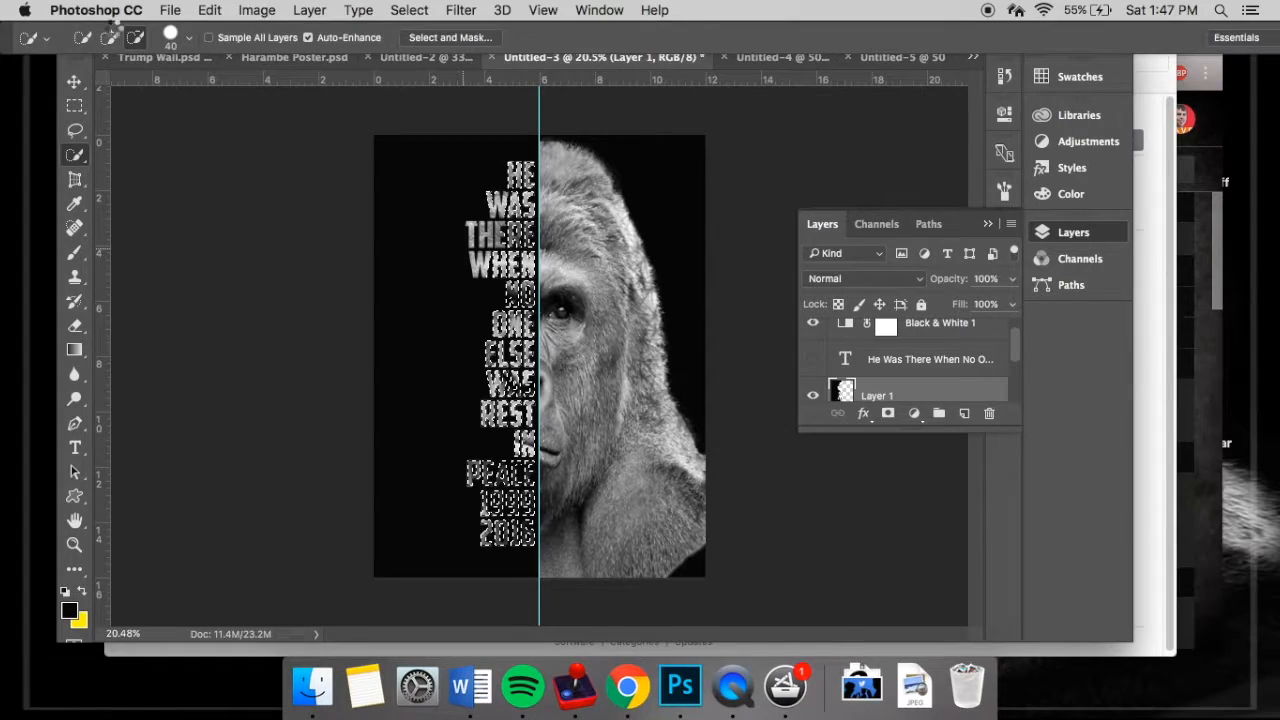
{"action": "key", "text": "super+d"}
{"action": "key", "text": "bracketright"}
{"action": "key", "text": "bracketright"}
{"action": "key", "text": "bracketright"}
{"action": "key", "text": "bracketright"}
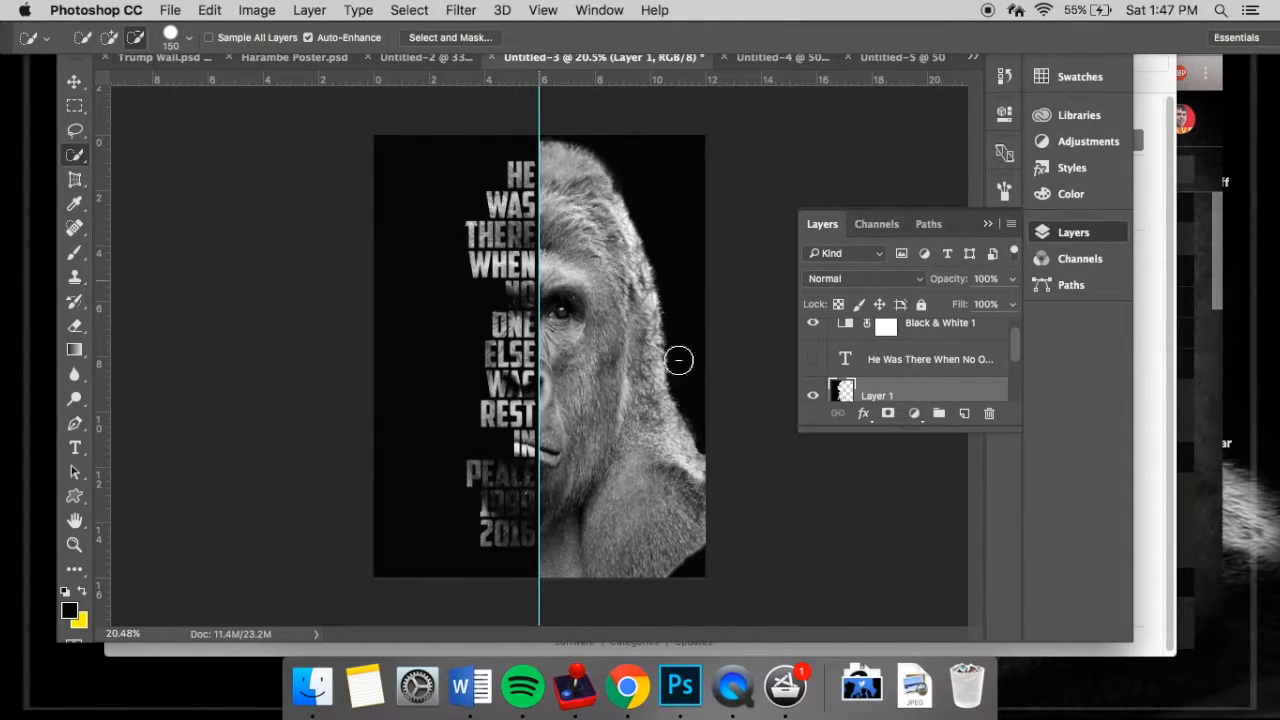
- Hide the vertical centre guide on the poster
{"action": "left_click", "coordinate": [990, 222]}
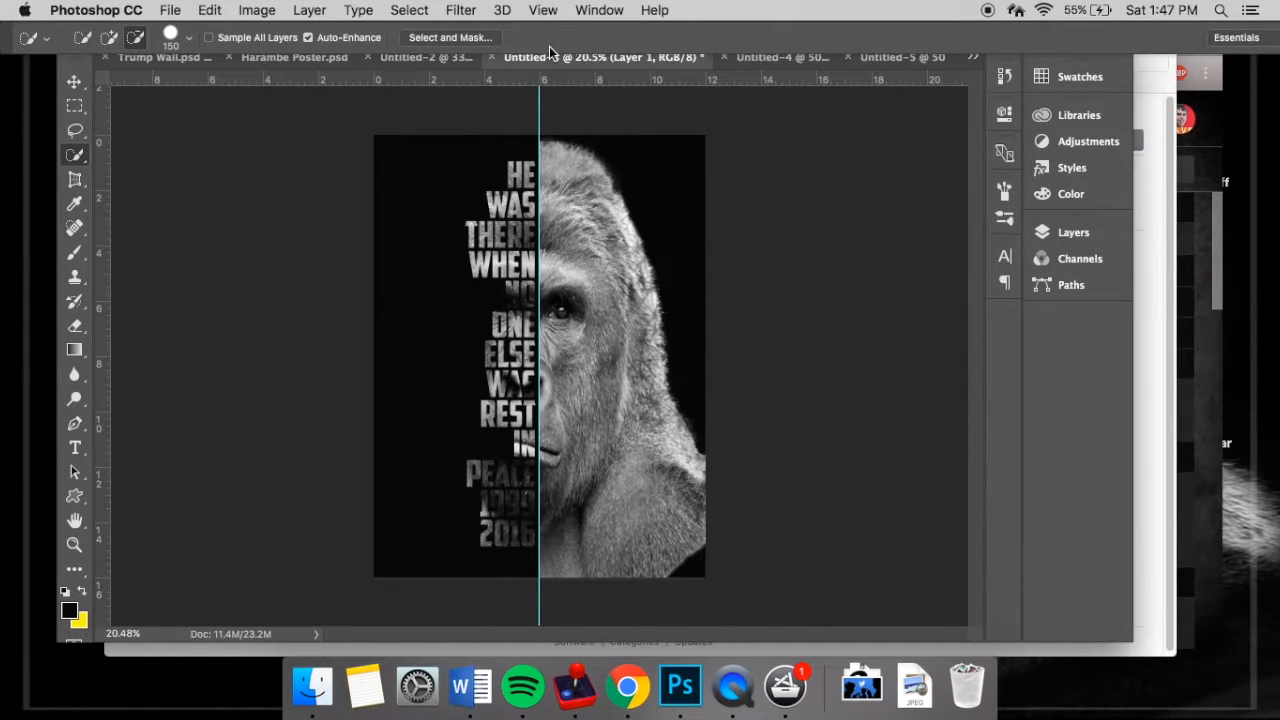
{"action": "left_click", "coordinate": [546, 12]}
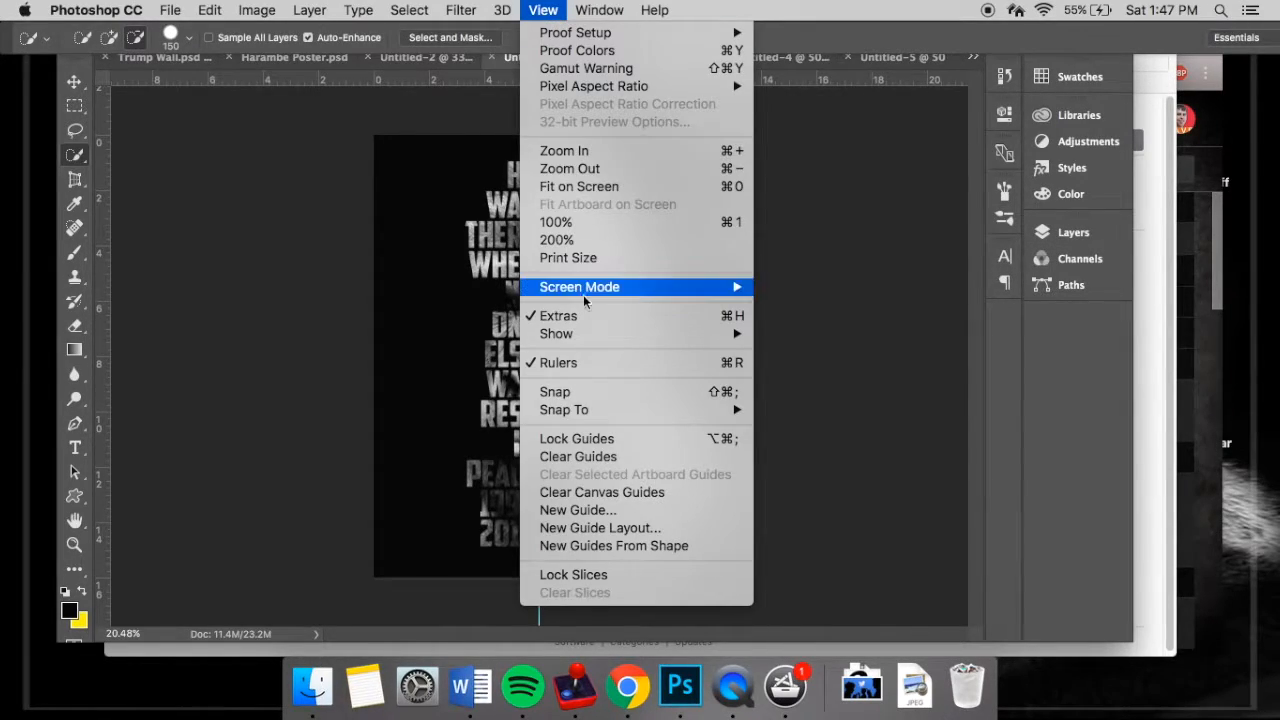
{"action": "left_click", "coordinate": [266, 309]}
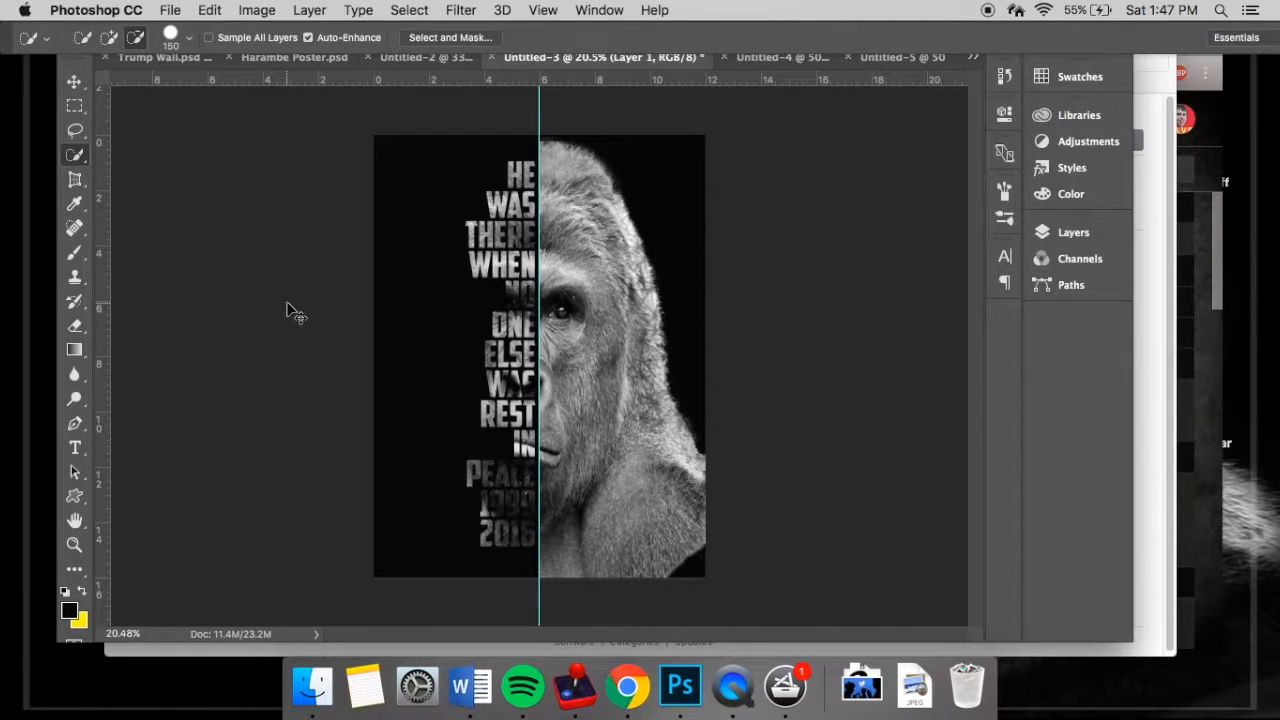
{"action": "key", "text": "super+semicolon"}
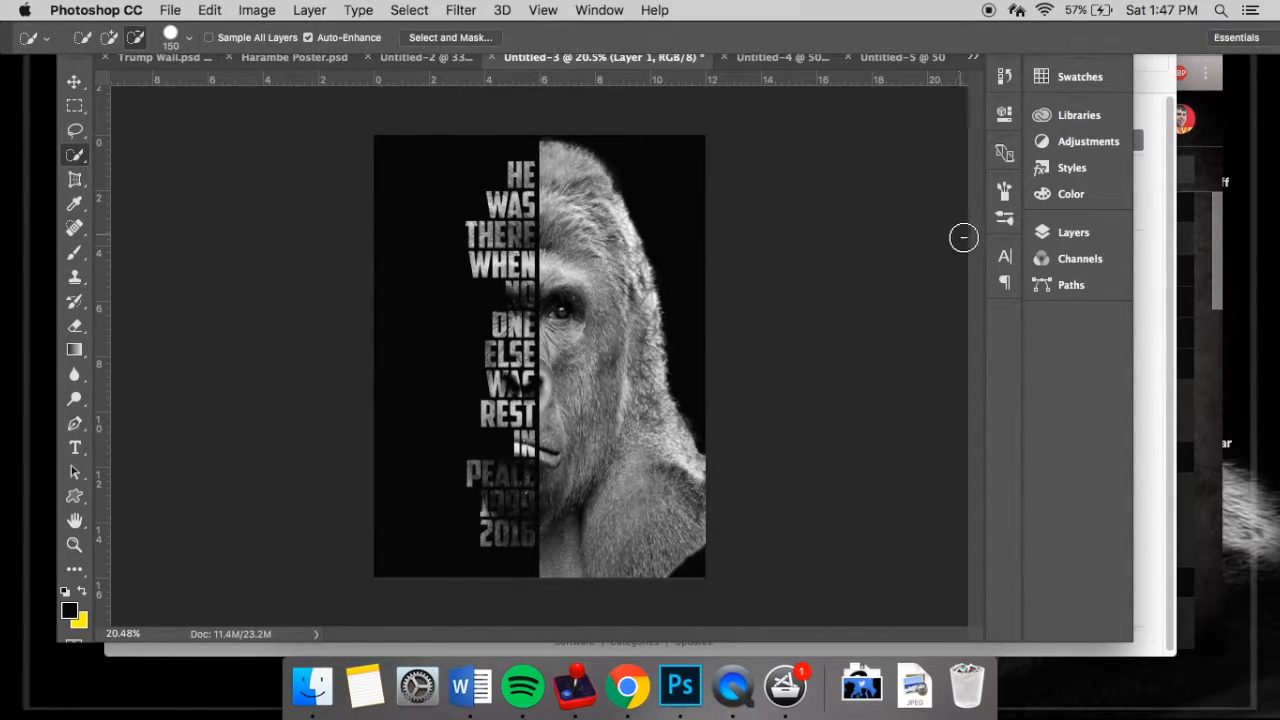
- Select the 552448316 copy gorilla layer and dodge its shadows over the dark letters with the Dodge tool's range set to Shadows
{"action": "left_click", "coordinate": [1050, 230]}
{"action": "scroll", "coordinate": [938, 373], "scroll_direction": "down", "scroll_amount": 1}
{"action": "left_click", "coordinate": [842, 350]}
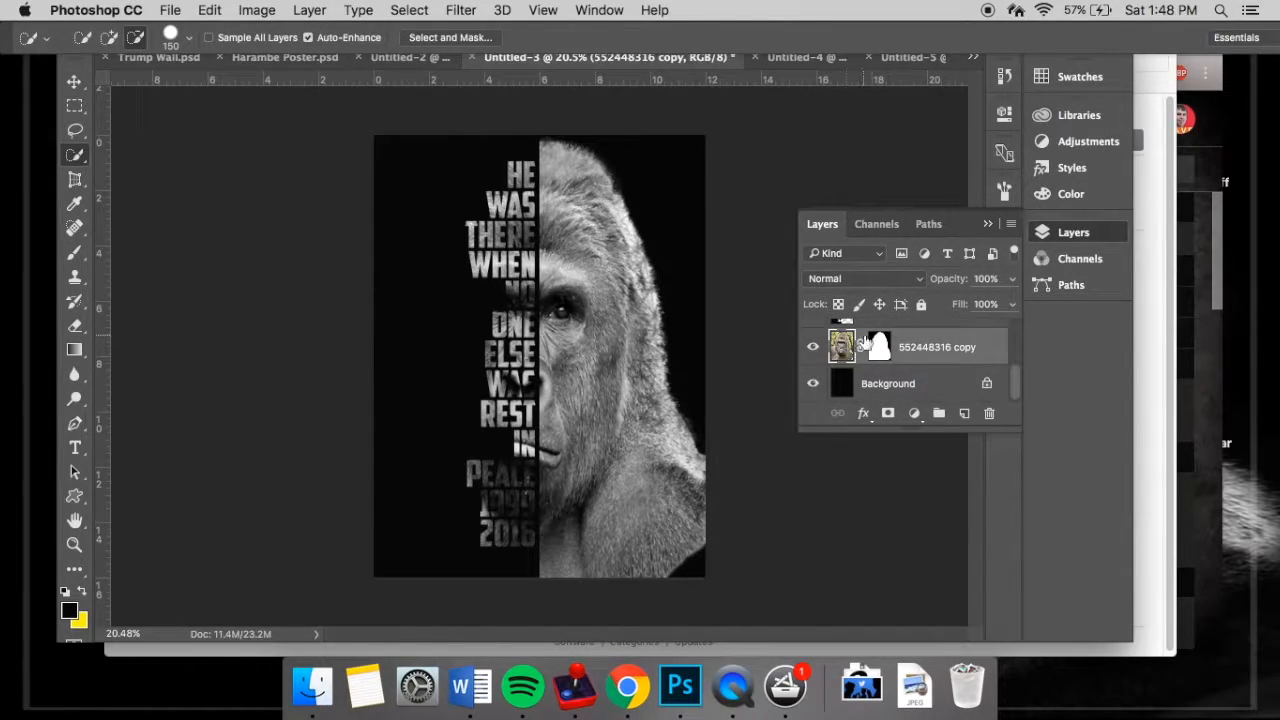
{"action": "scroll", "coordinate": [862, 343], "scroll_direction": "up", "scroll_amount": 2}
{"action": "left_click", "coordinate": [988, 224]}
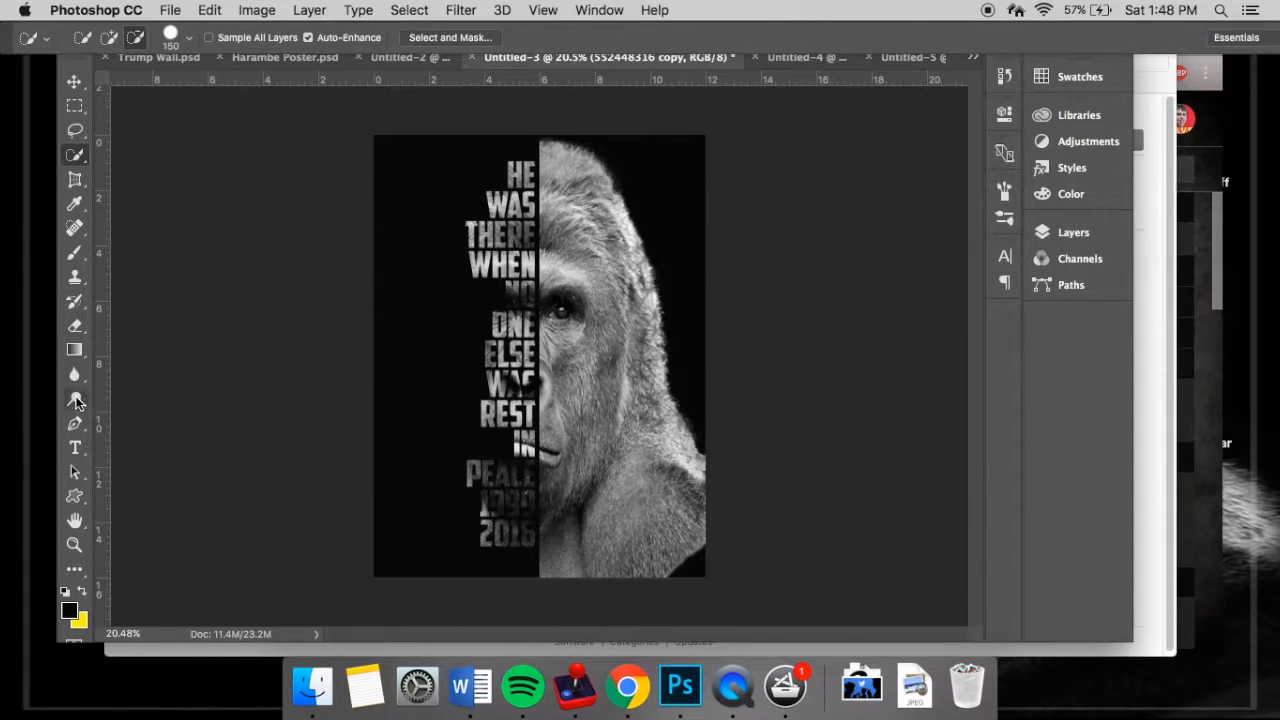
{"action": "left_click", "coordinate": [76, 401]}
{"action": "left_click", "coordinate": [230, 46]}
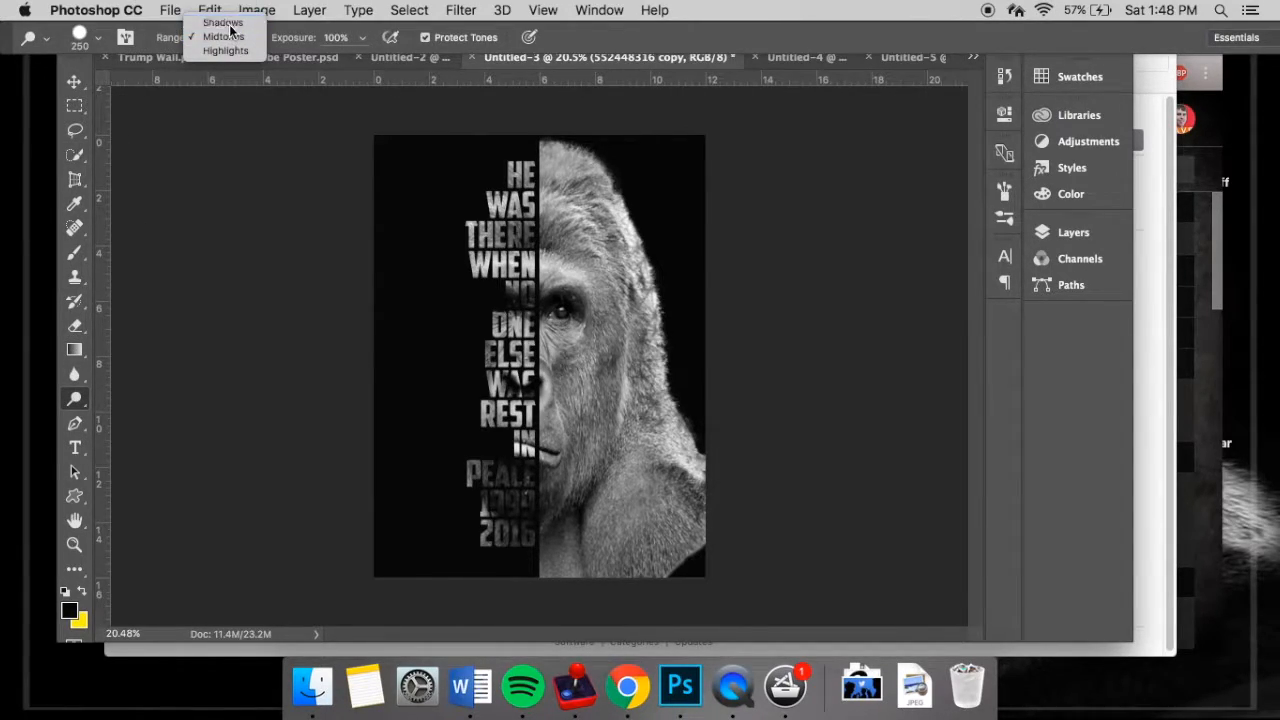
{"action": "left_click", "coordinate": [222, 22]}
{"action": "mouse_move", "coordinate": [507, 494]}
{"action": "left_mouse_down"}
{"action": "mouse_move", "coordinate": [518, 482]}
{"action": "mouse_move", "coordinate": [511, 542]}
{"action": "mouse_move", "coordinate": [514, 463]}
{"action": "mouse_move", "coordinate": [512, 532]}
{"action": "mouse_move", "coordinate": [519, 488]}
{"action": "left_mouse_up"}
{"action": "mouse_move", "coordinate": [510, 307]}
{"action": "left_mouse_down"}
{"action": "mouse_move", "coordinate": [522, 240]}
{"action": "mouse_move", "coordinate": [503, 233]}
{"action": "mouse_move", "coordinate": [503, 393]}
{"action": "left_mouse_up"}
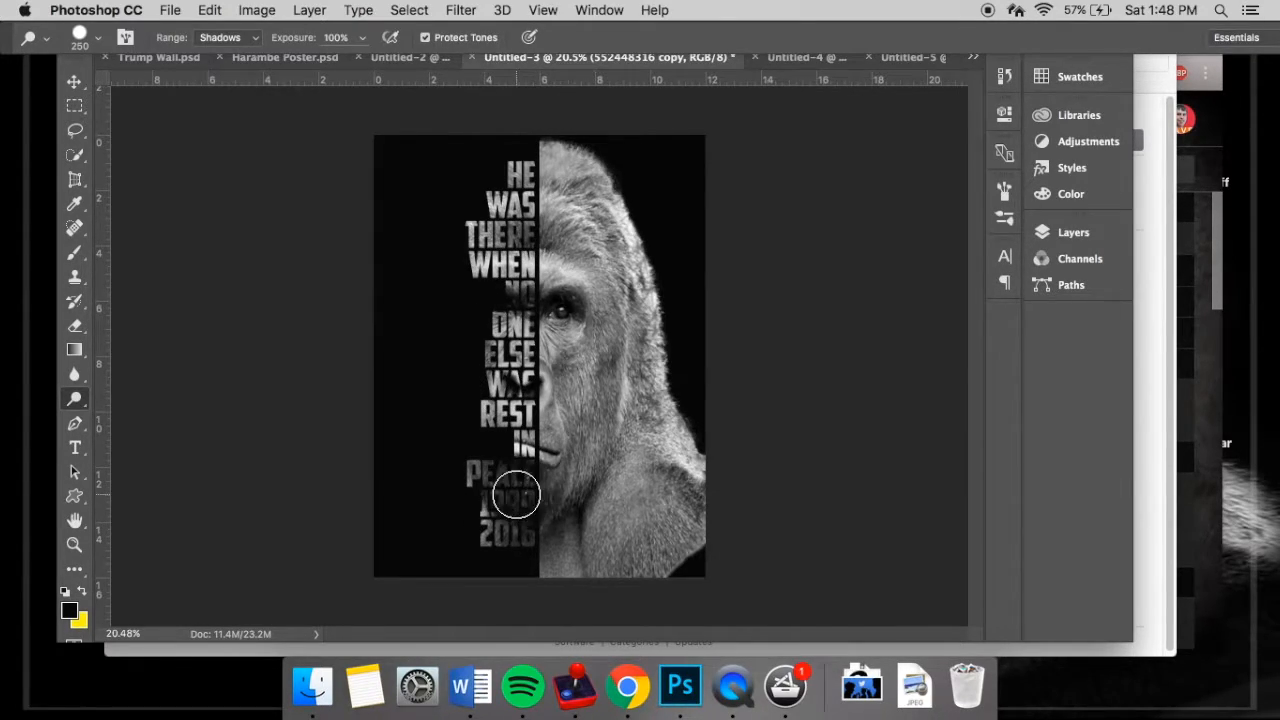
- Set the Dodge tool's range to Midtones and brush over the dark letters from PEACE up to NO
{"action": "left_click", "coordinate": [227, 37]}
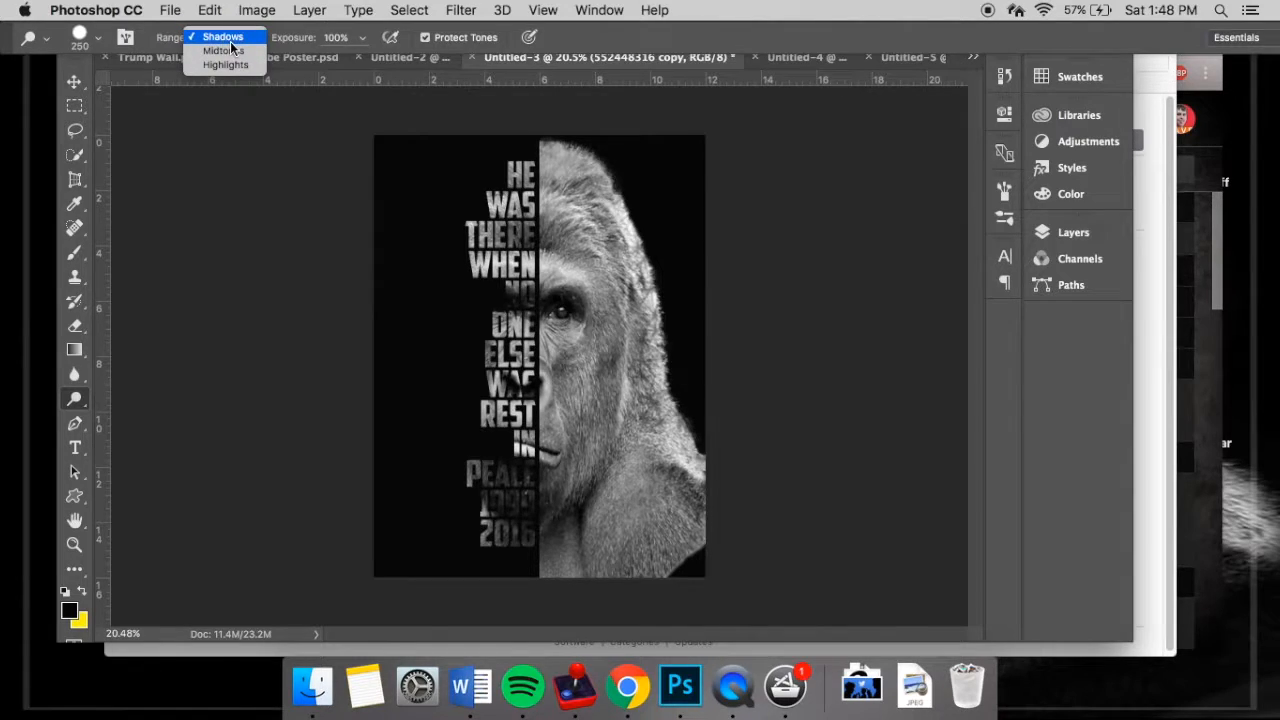
{"action": "left_click", "coordinate": [223, 50]}
{"action": "mouse_move", "coordinate": [505, 479]}
{"action": "left_mouse_down"}
{"action": "mouse_move", "coordinate": [514, 472]}
{"action": "mouse_move", "coordinate": [506, 551]}
{"action": "mouse_move", "coordinate": [516, 300]}
{"action": "left_mouse_up"}
{"action": "mouse_move", "coordinate": [536, 468]}
{"action": "left_mouse_down"}
{"action": "mouse_move", "coordinate": [502, 522]}
{"action": "mouse_move", "coordinate": [512, 530]}
{"action": "mouse_move", "coordinate": [343, 459]}
{"action": "left_mouse_up"}
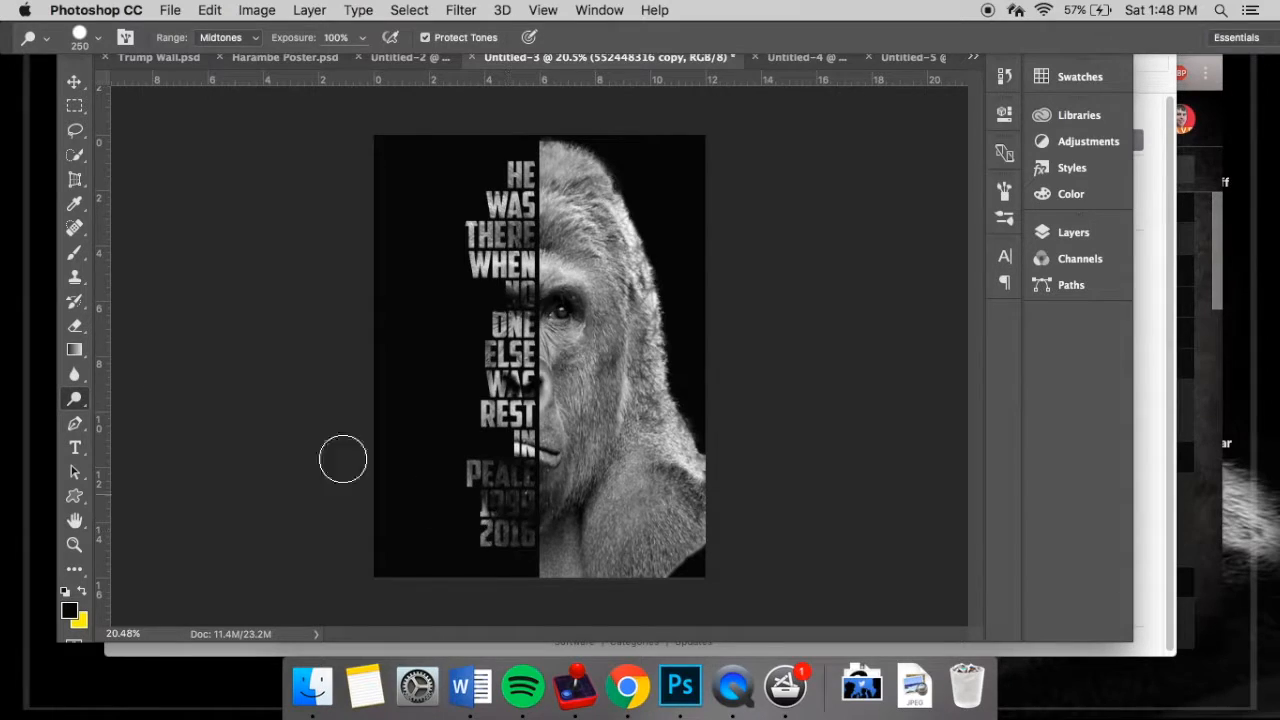
- Set the Brush tool's opacity to 10% and paint over the dark letters of the bottom text lines
{"action": "left_click", "coordinate": [84, 254]}
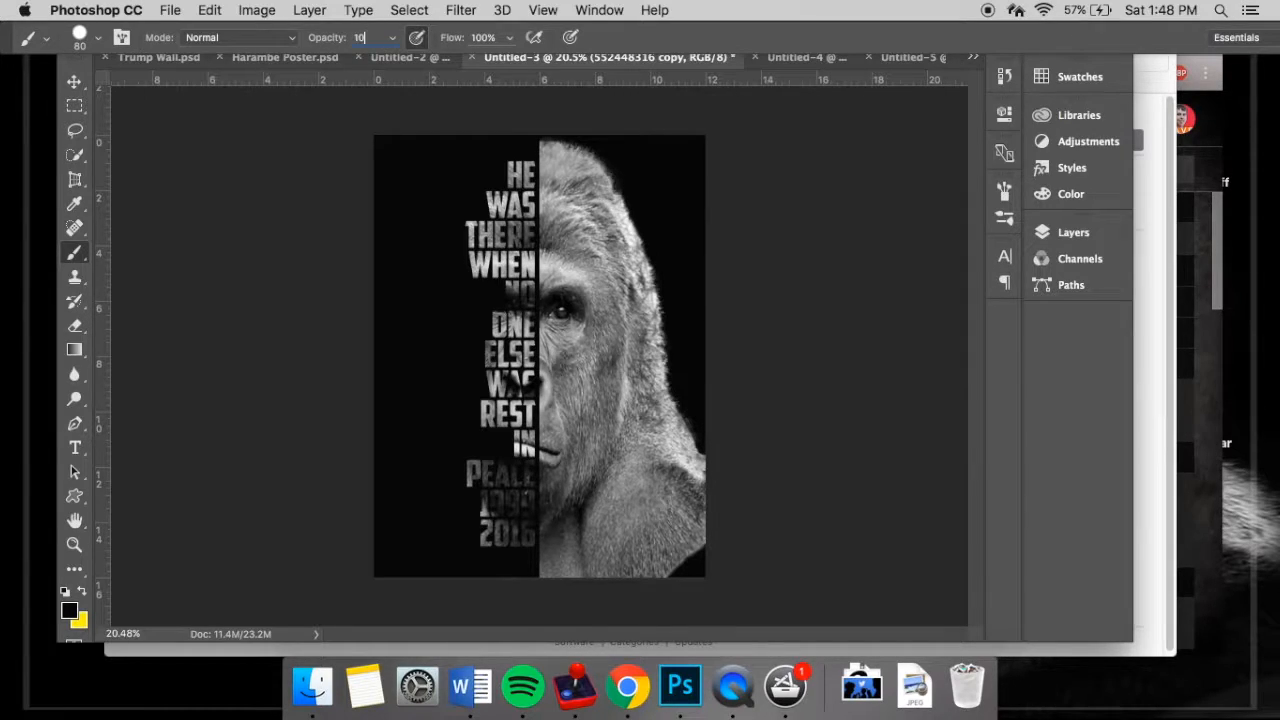
{"action": "key", "text": "Return"}
{"action": "mouse_move", "coordinate": [529, 529]}
{"action": "left_mouse_down"}
{"action": "mouse_move", "coordinate": [529, 540]}
{"action": "mouse_move", "coordinate": [510, 532]}
{"action": "mouse_move", "coordinate": [543, 508]}
{"action": "mouse_move", "coordinate": [530, 479]}
{"action": "left_mouse_up"}
- Add a new empty layer to the Untitled-3 poster
{"action": "left_click", "coordinate": [1073, 236]}
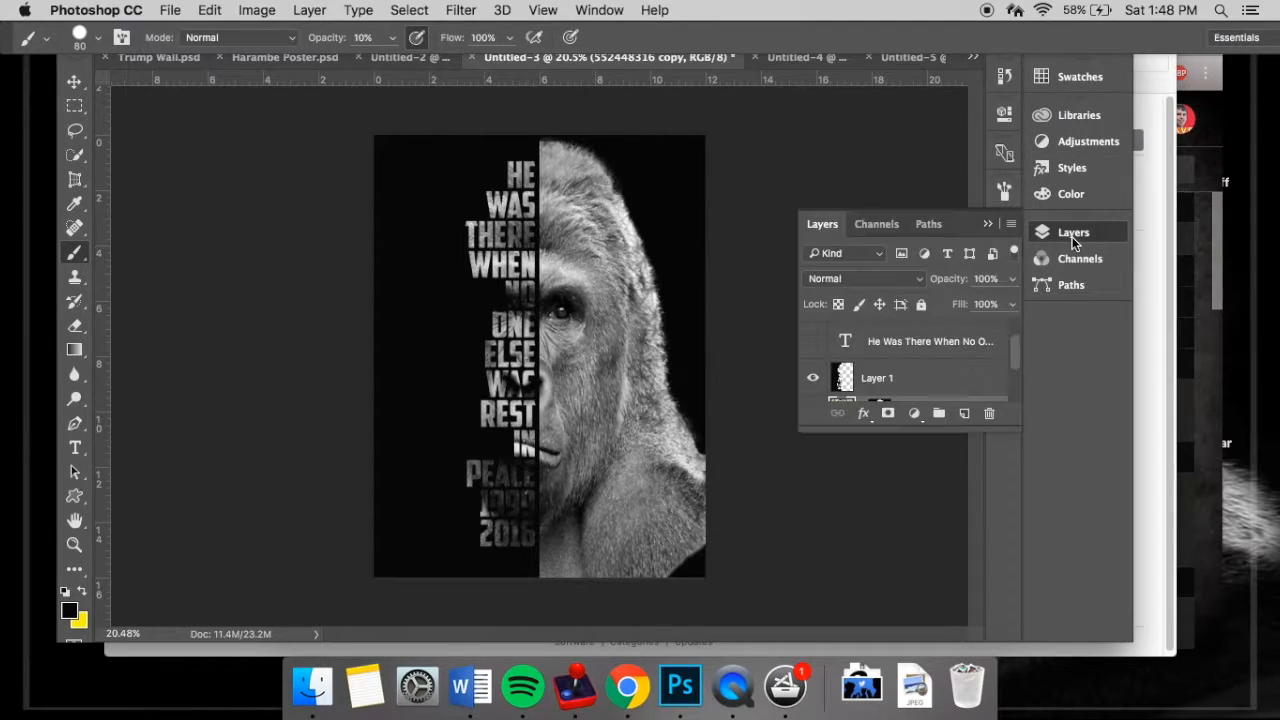
{"action": "scroll", "coordinate": [978, 371], "scroll_direction": "up", "scroll_amount": 1}
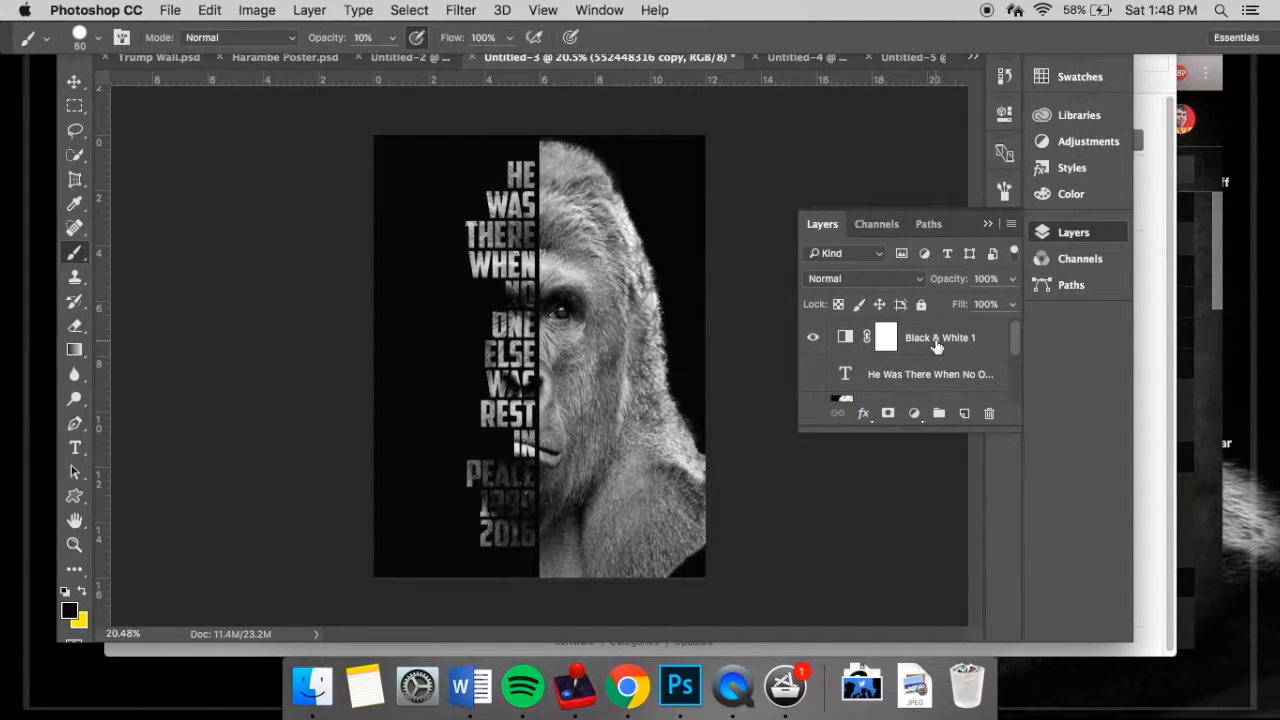
{"action": "left_click", "coordinate": [964, 413]}
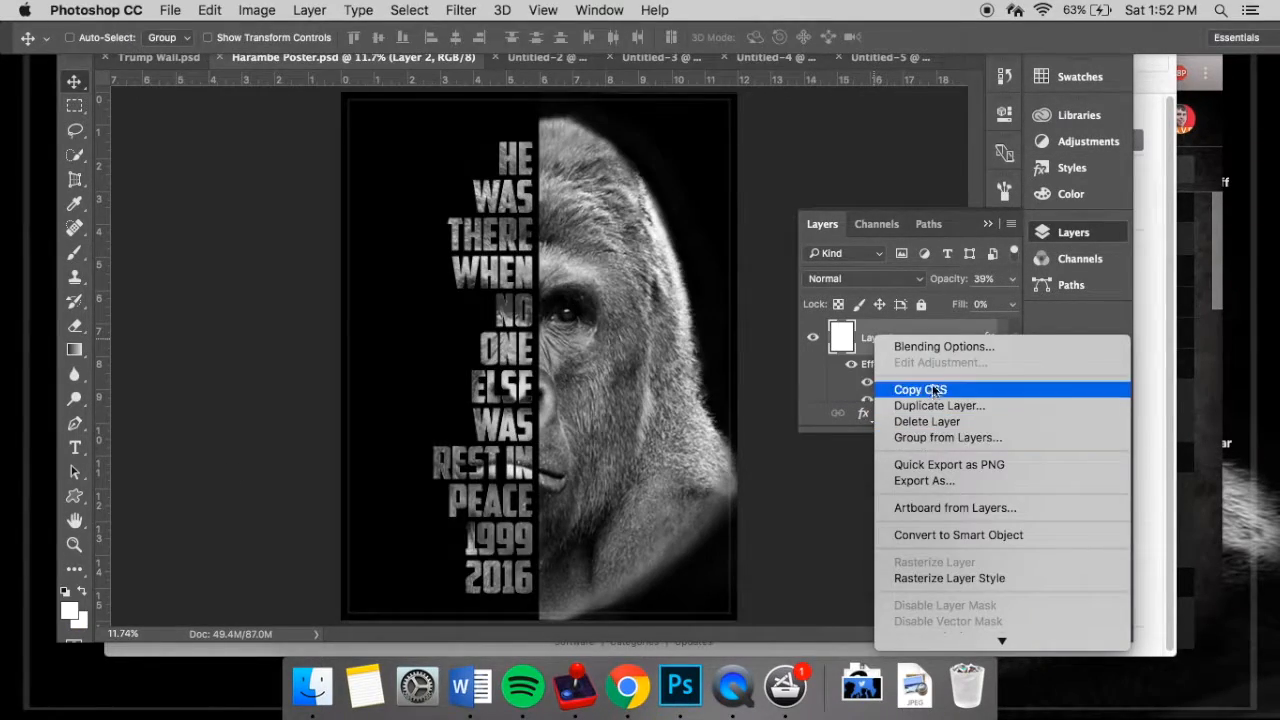
- Open the layer style of Layer 2 in Harambe Poster.psd, examine its Inner Glow and Stroke settings, and accept the dialog
{"action": "left_click", "coordinate": [935, 347]}
{"action": "left_click", "coordinate": [366, 294]}
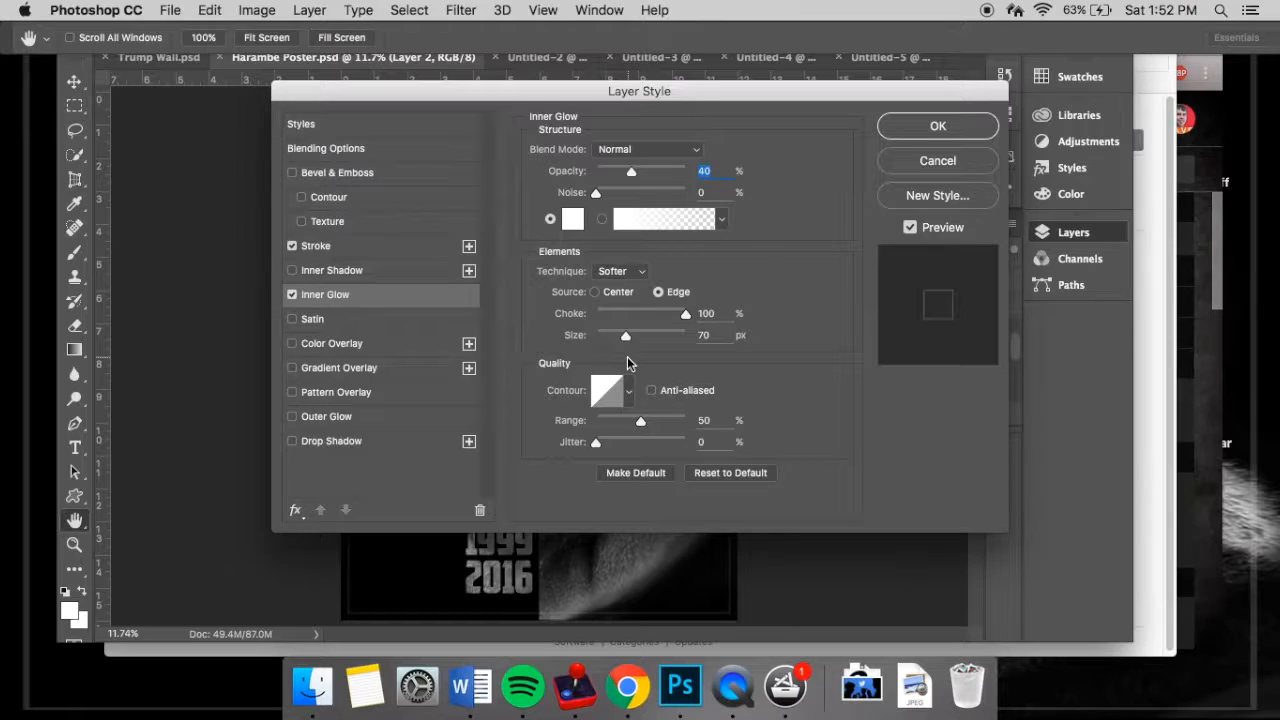
{"action": "left_click", "coordinate": [342, 247]}
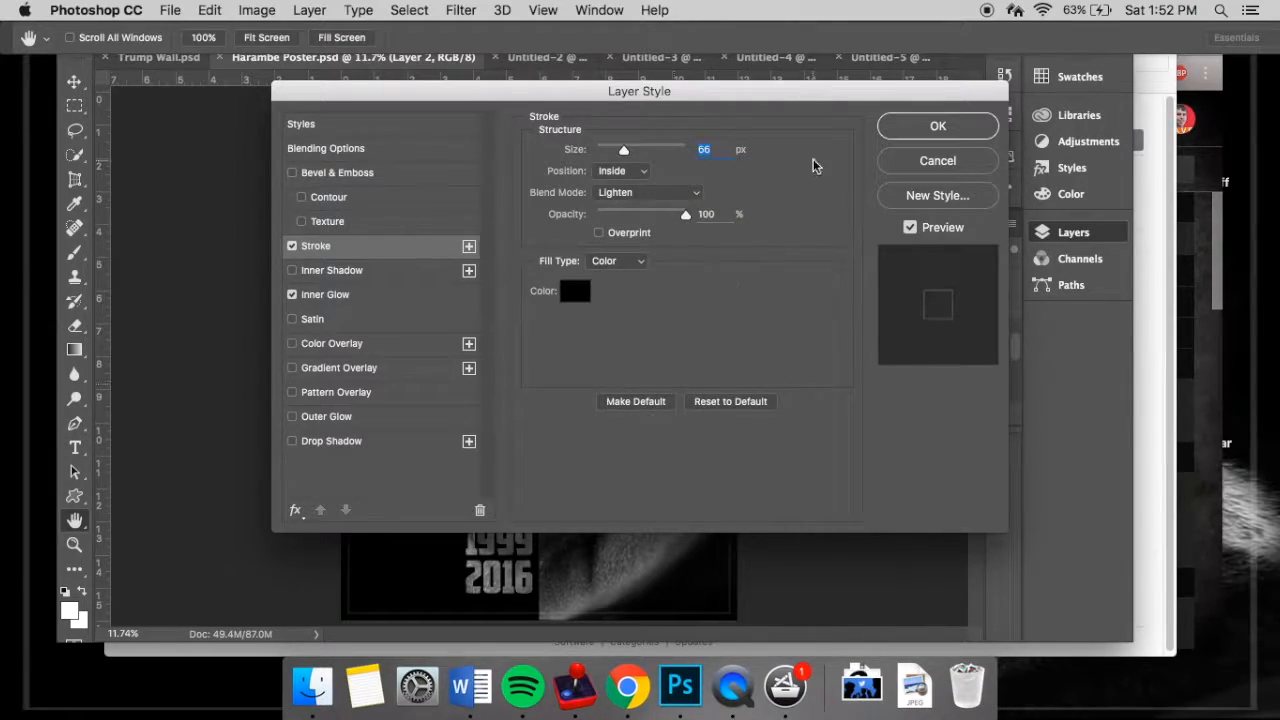
{"action": "left_click", "coordinate": [920, 126]}
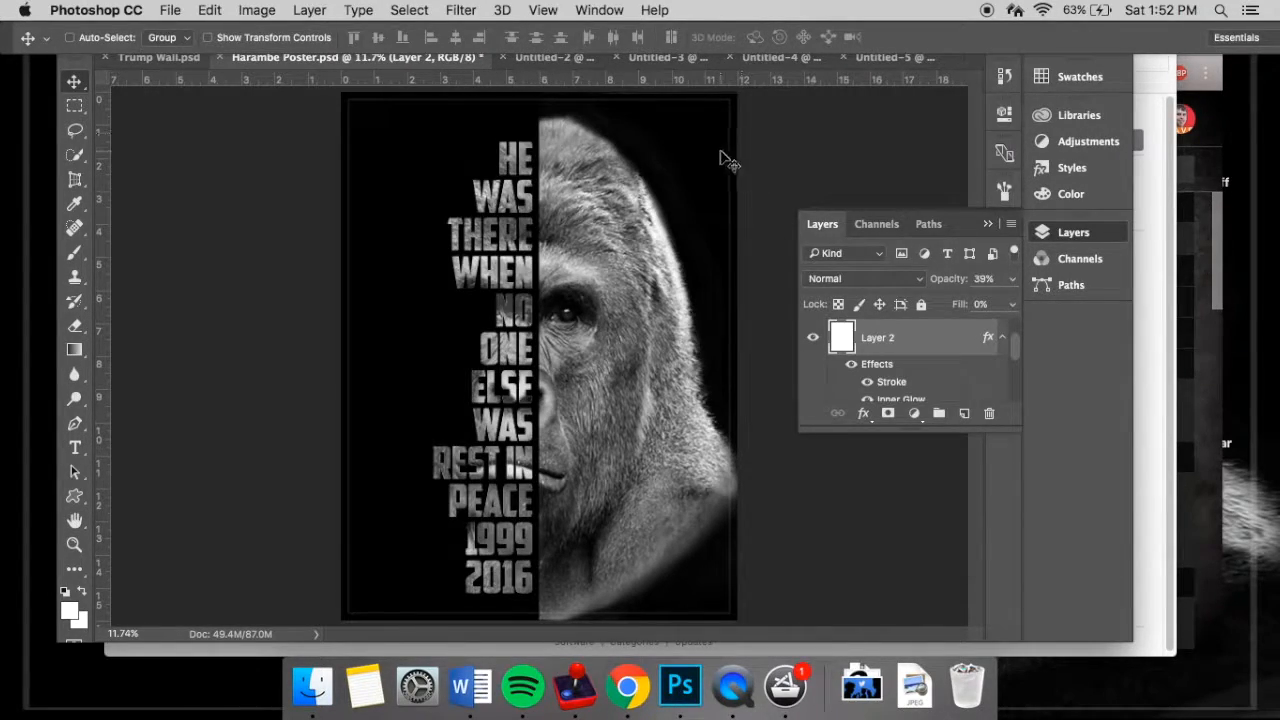